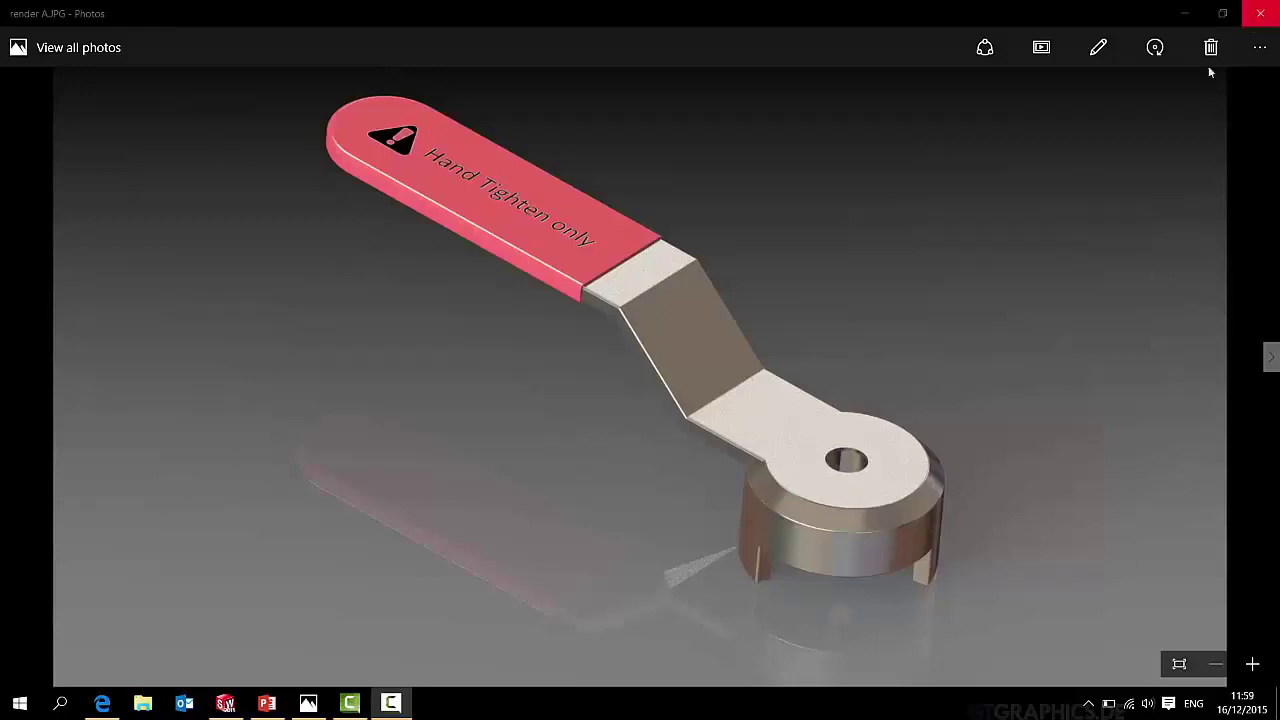
Close the reference render, switch to SOLIDWORKS, and sketch a circle about 43.8 mm in diameter centred on the origin of the Top Plane.
left_click(1266, 14)
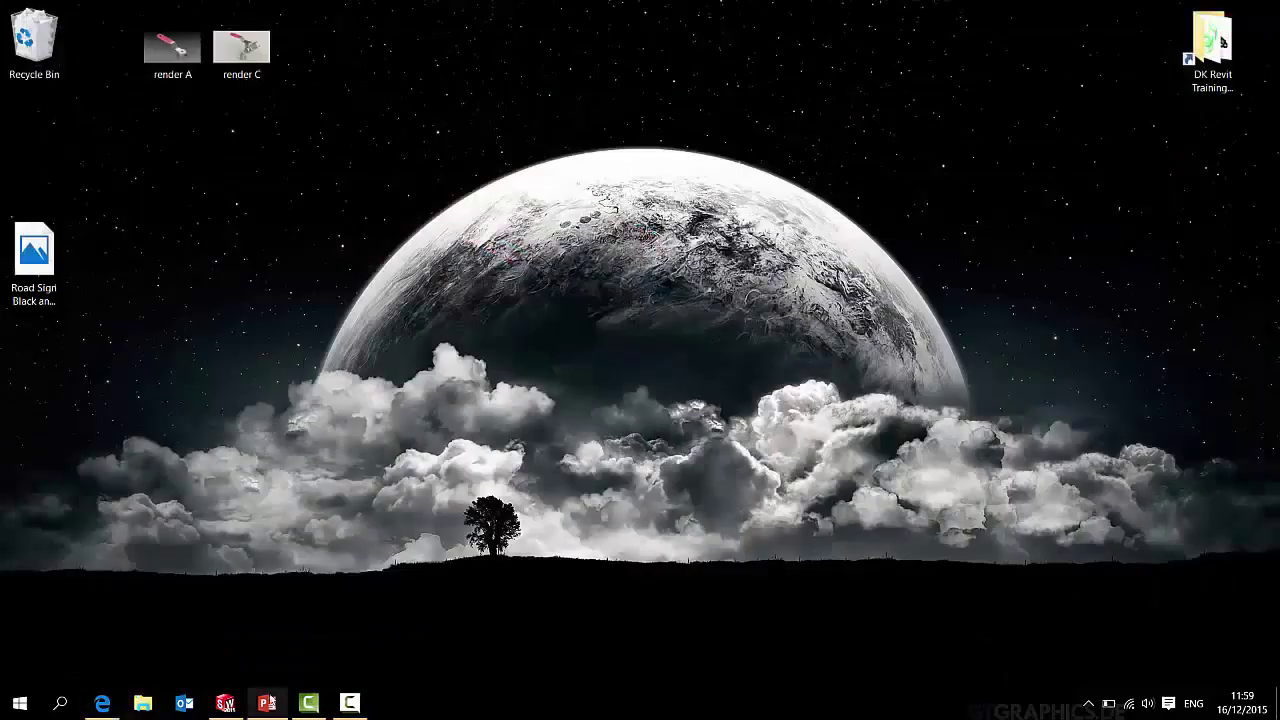
left_click(225, 703)
left_click(70, 102)
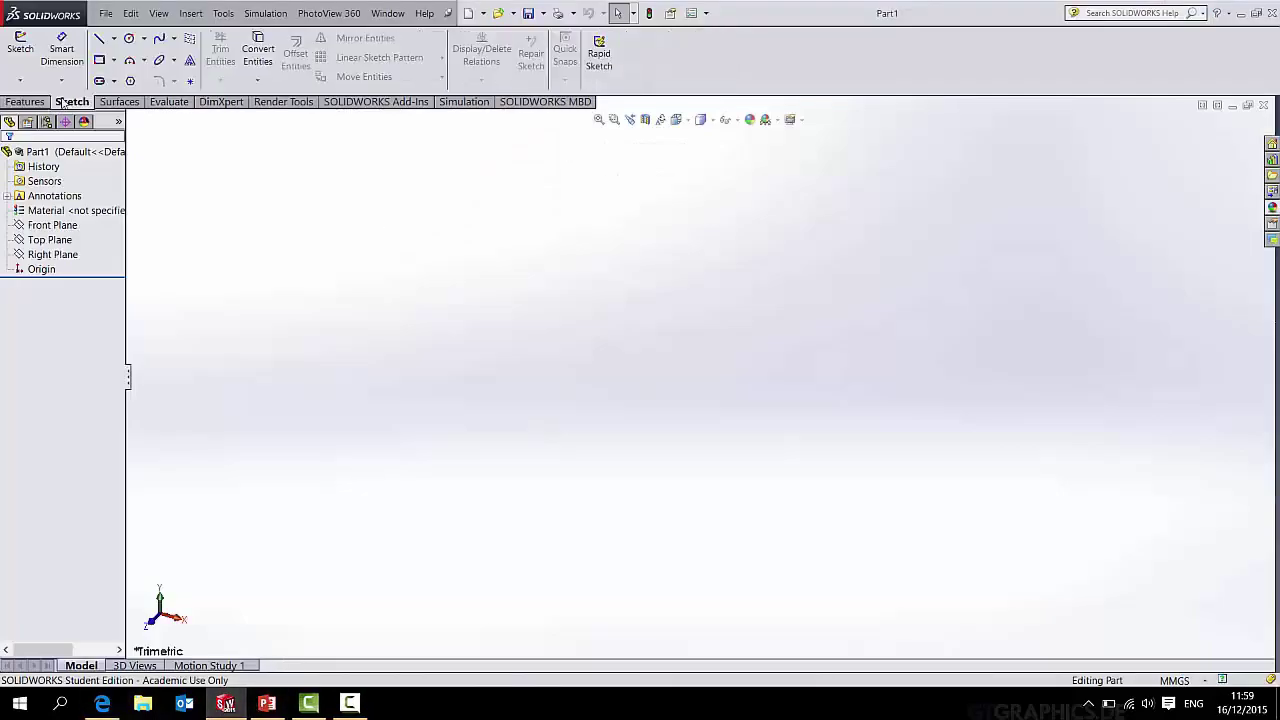
left_click(129, 38)
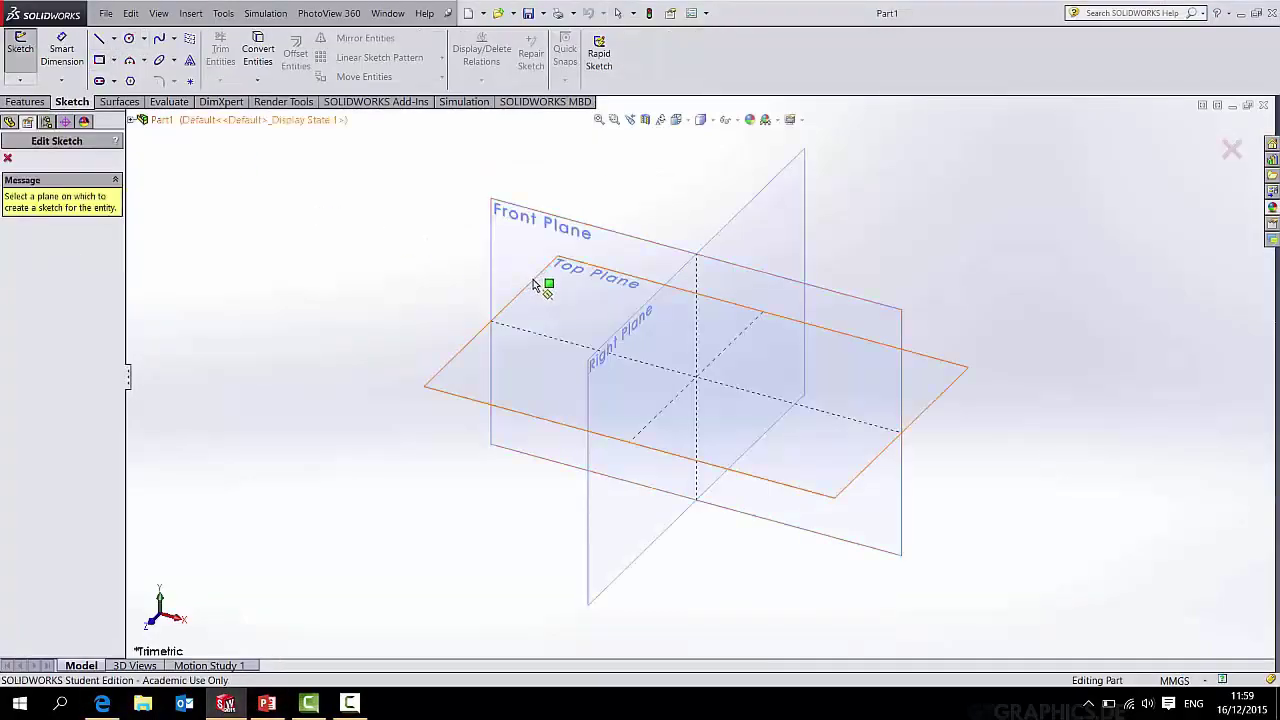
left_click(538, 287)
left_click_drag(700, 376, 669, 402)
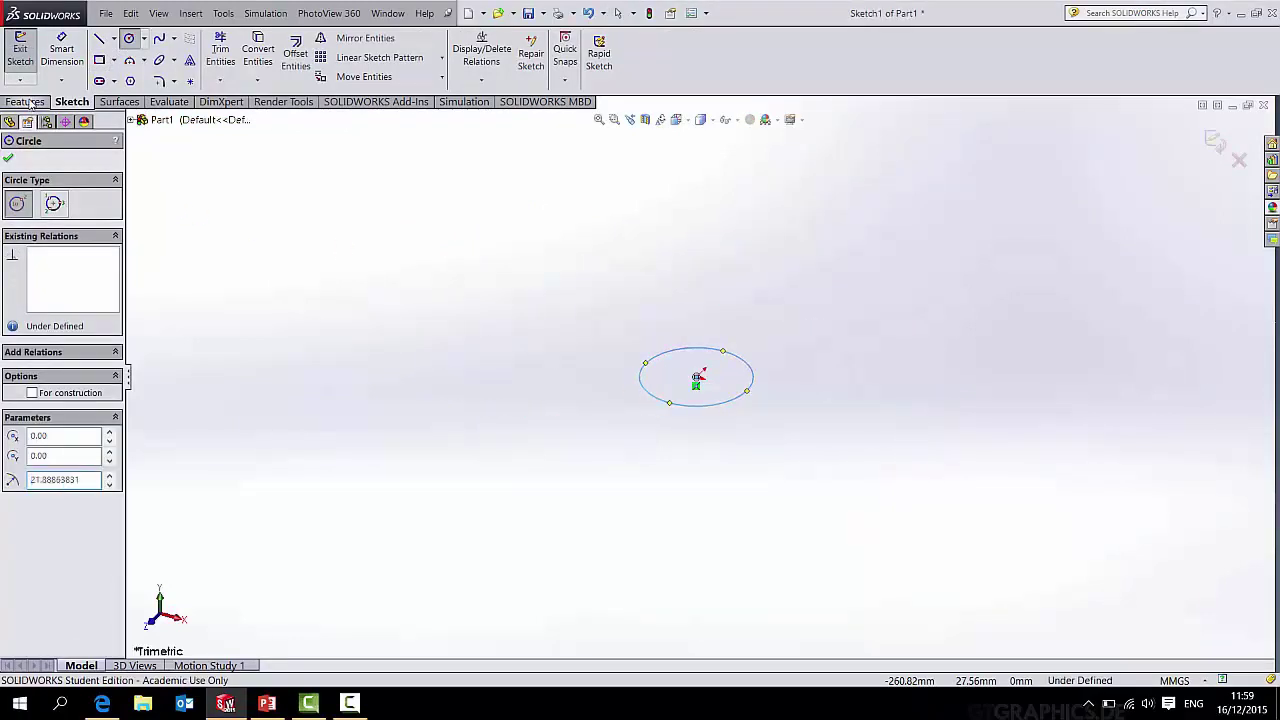
Dimension the circle and set its diameter to 23 mm.
key("space")
left_click(150, 148)
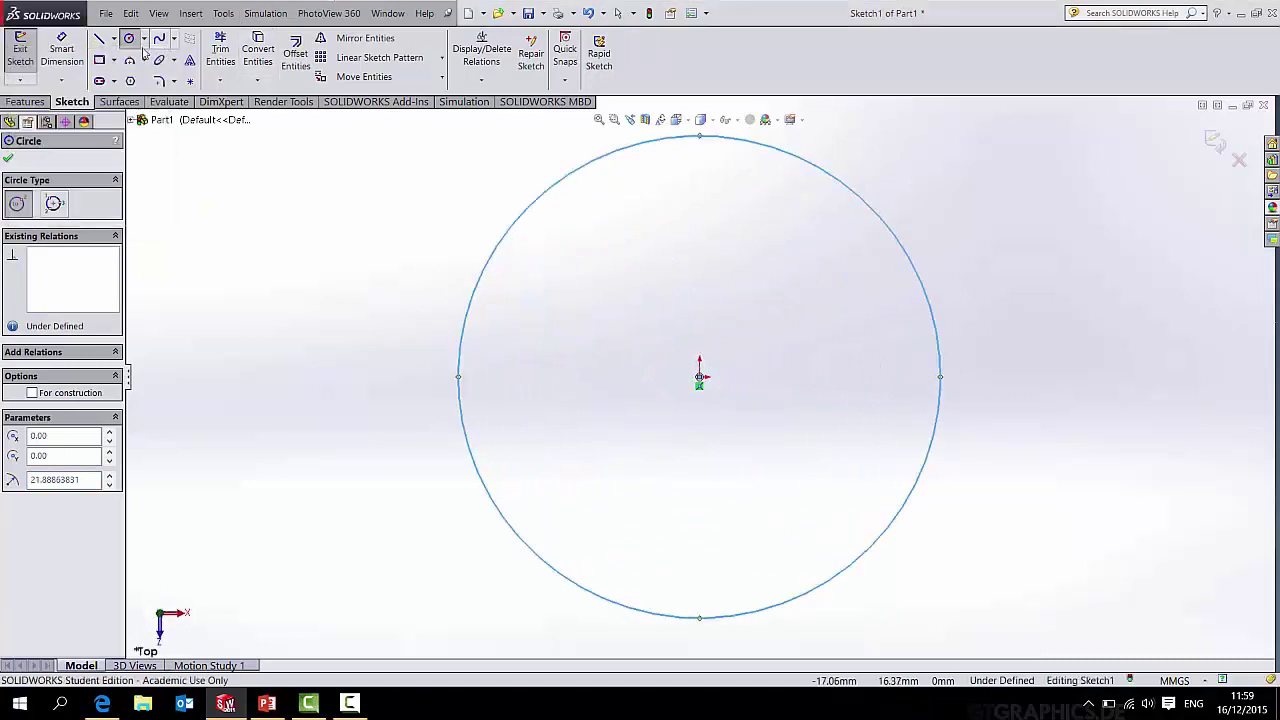
left_click(62, 48)
left_click(471, 300)
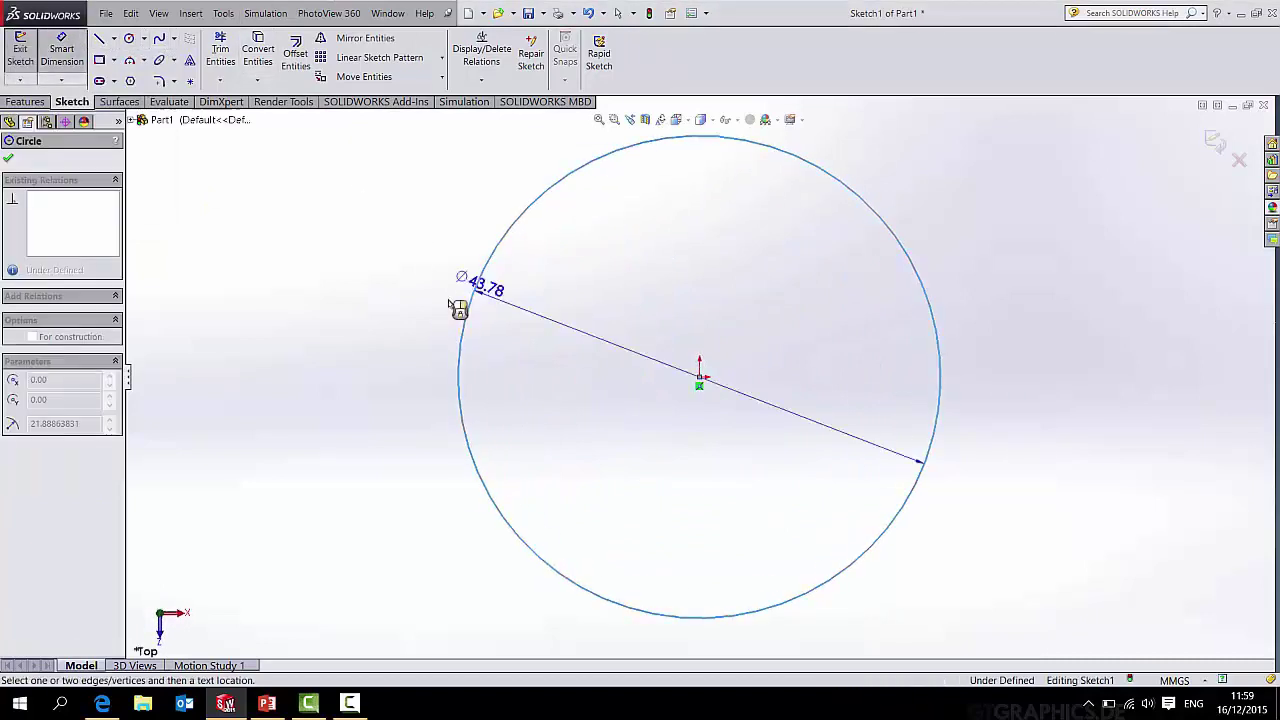
left_click(428, 325)
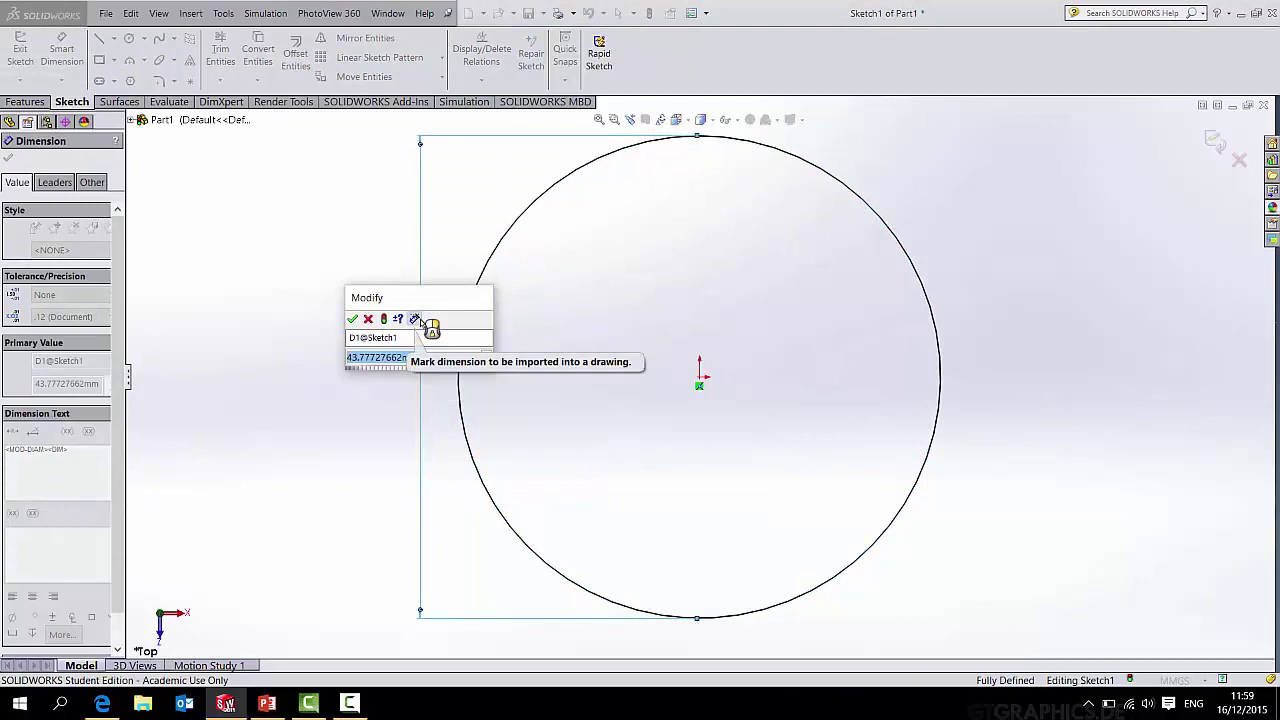
type("232")
key("BackSpace")
key("Return")
Extrude the circle upward as a boss with a blind depth of 13.5 mm.
left_click(25, 101)
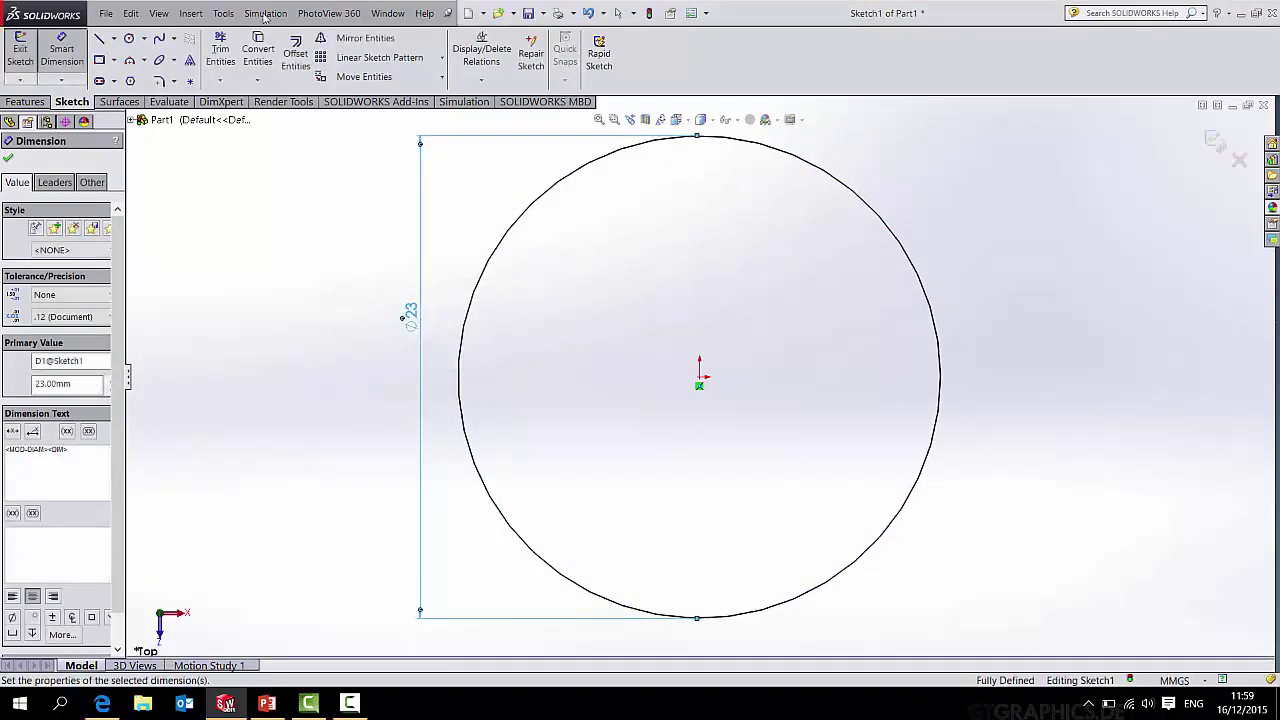
left_click(27, 54)
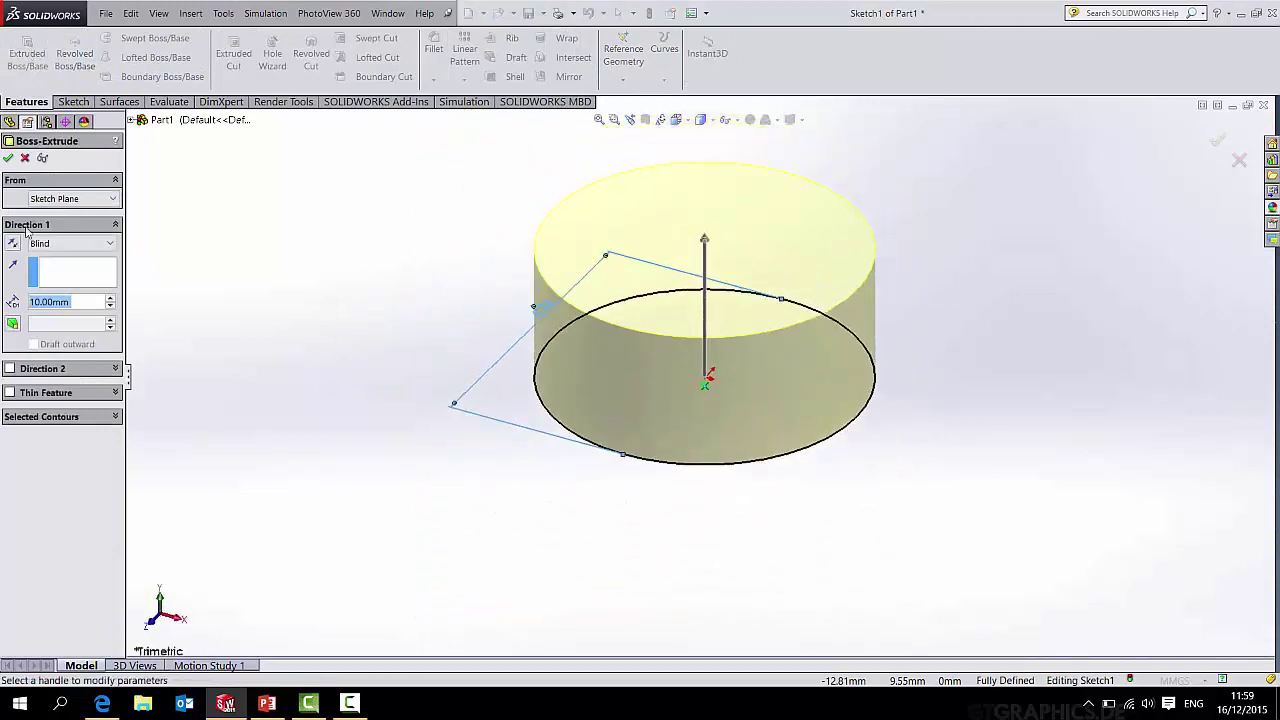
type("13.5")
key("Return")
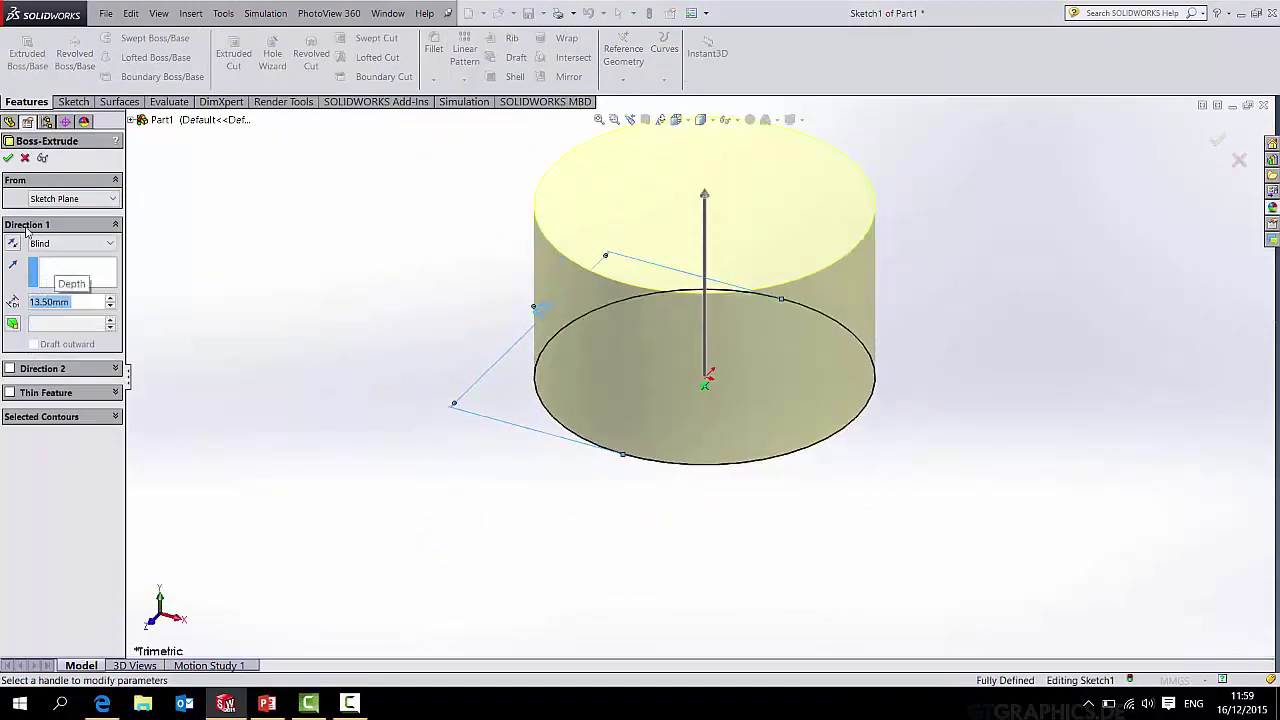
left_click(1217, 142)
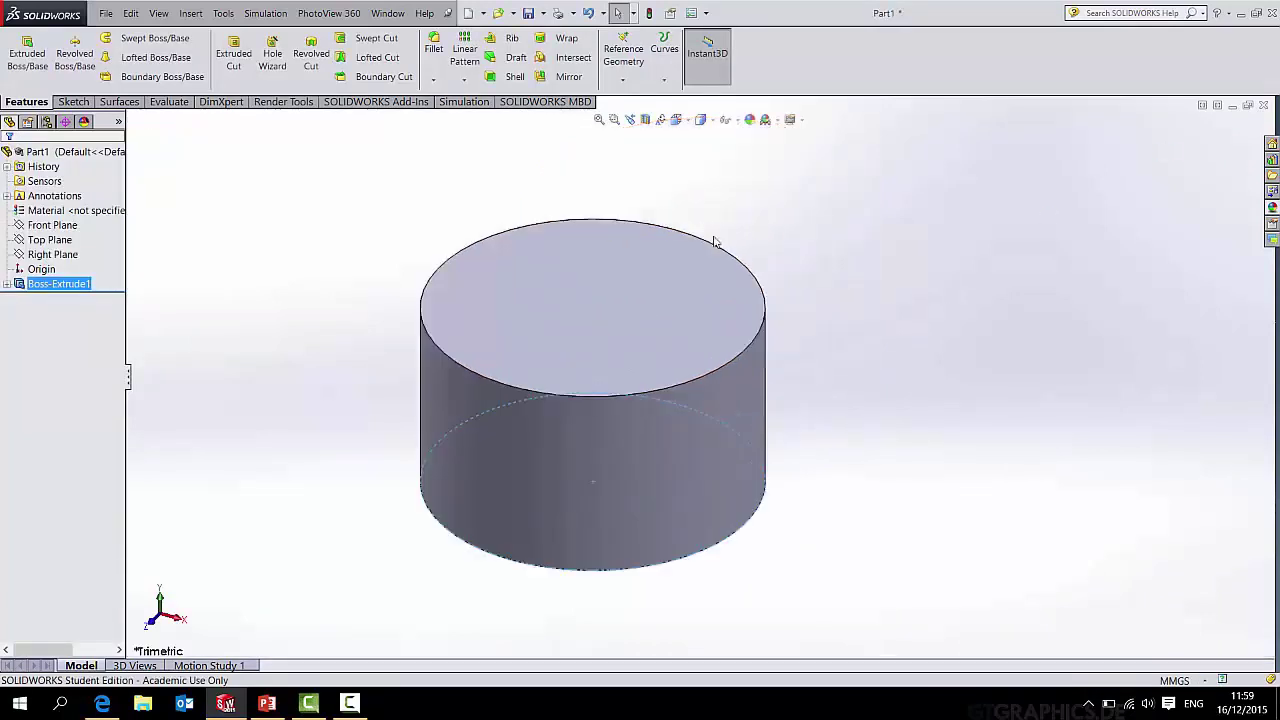
Chamfer the cylinder's upper circular edge with a 2 mm distance at 45 degrees.
left_click(433, 79)
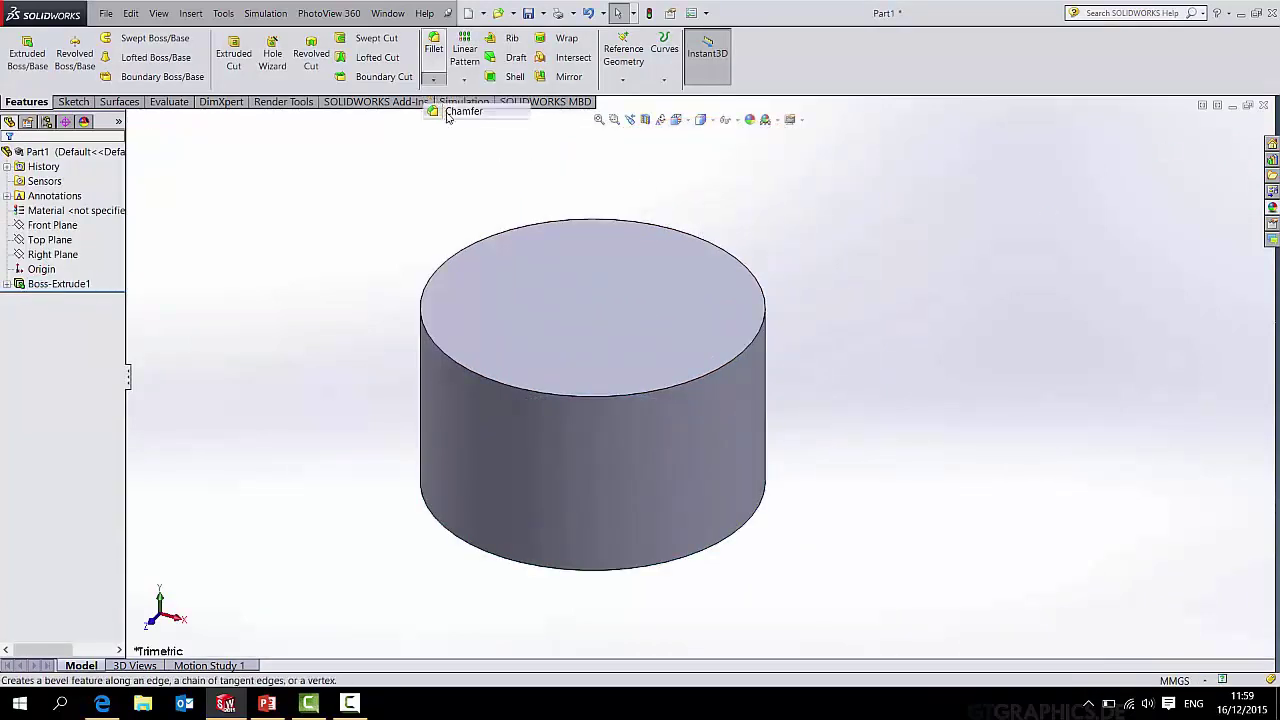
left_click(458, 109)
type("2")
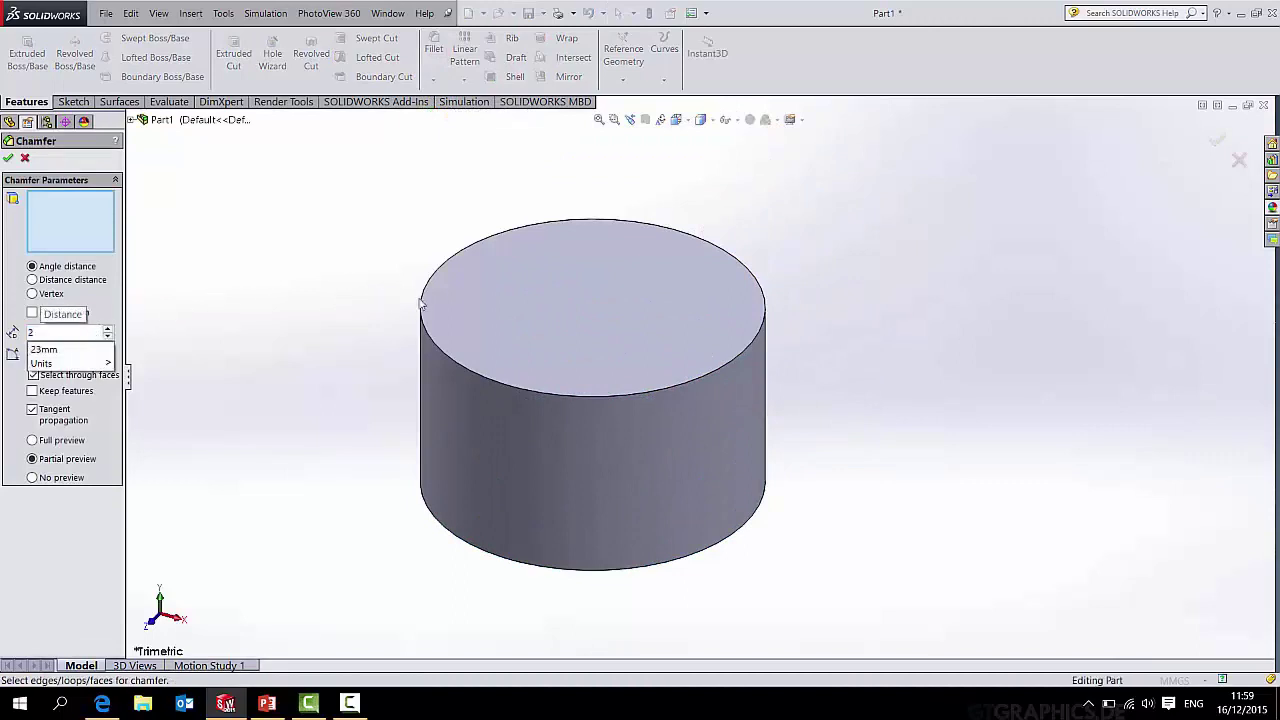
left_click(421, 306)
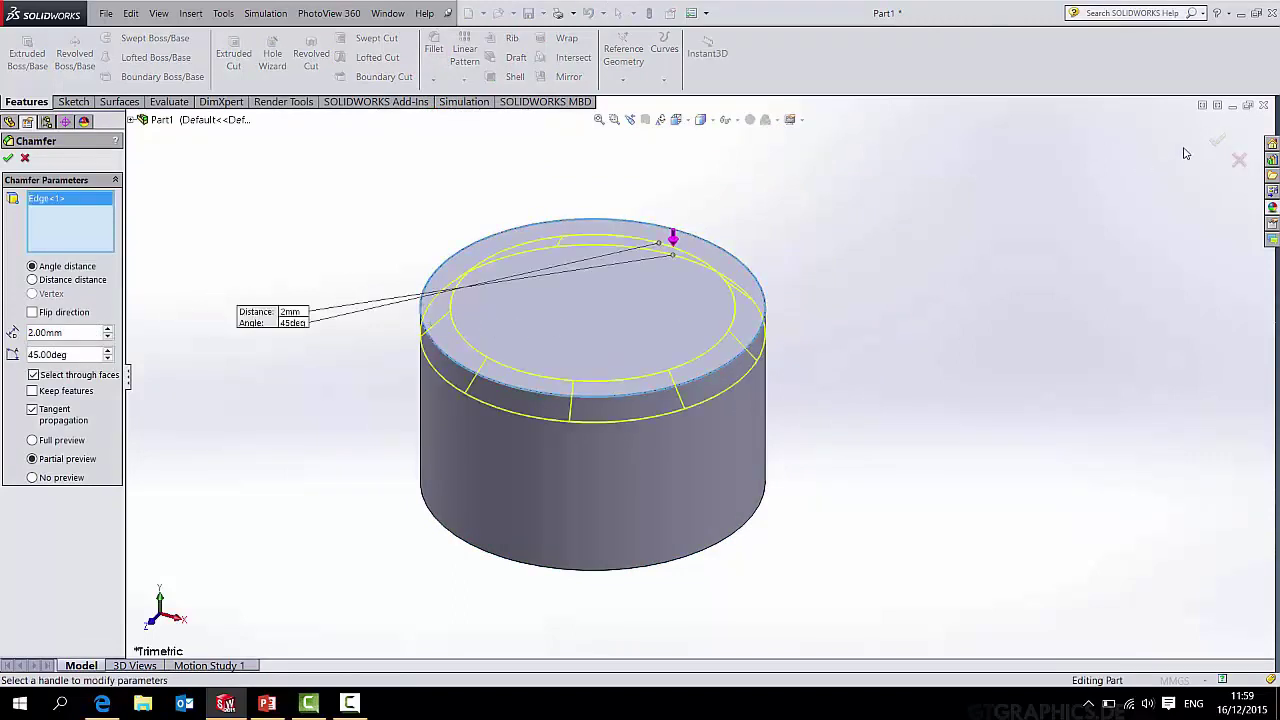
left_click(1218, 142)
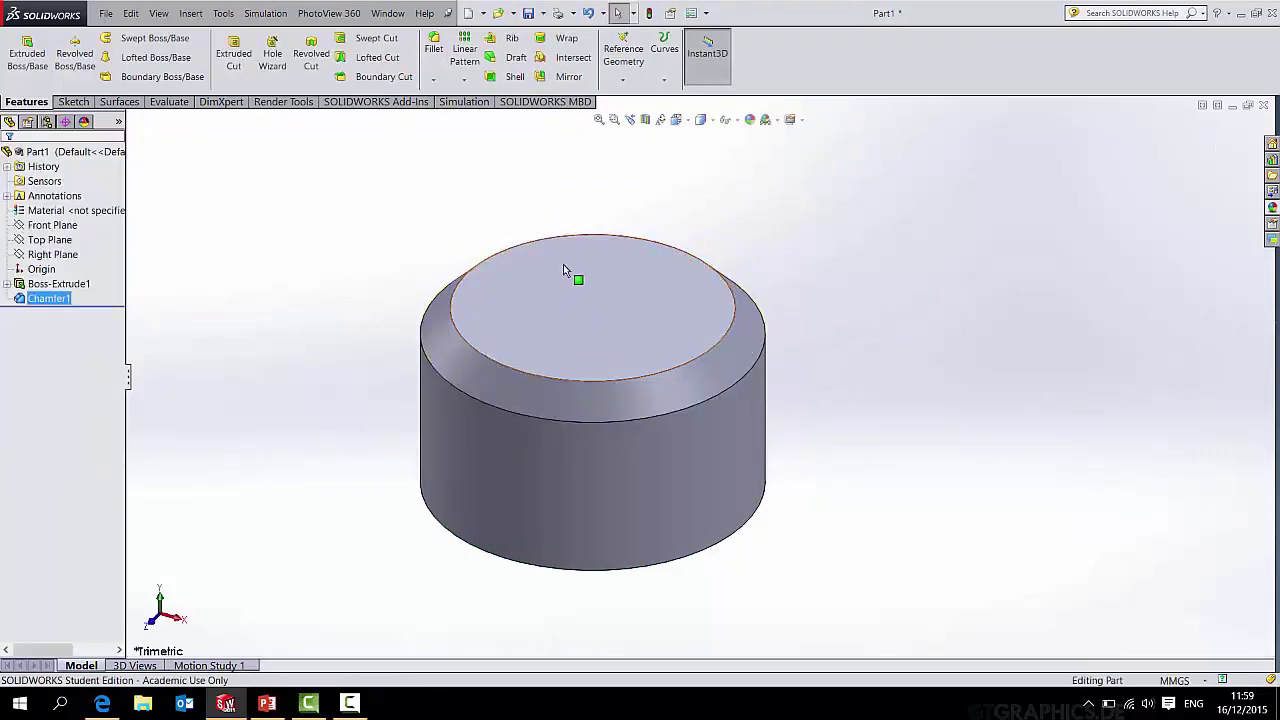
Sketch a circle centred on the origin on the cylinder's top face and set its diameter to 5 mm.
left_click(73, 101)
left_click(129, 38)
left_click(607, 298)
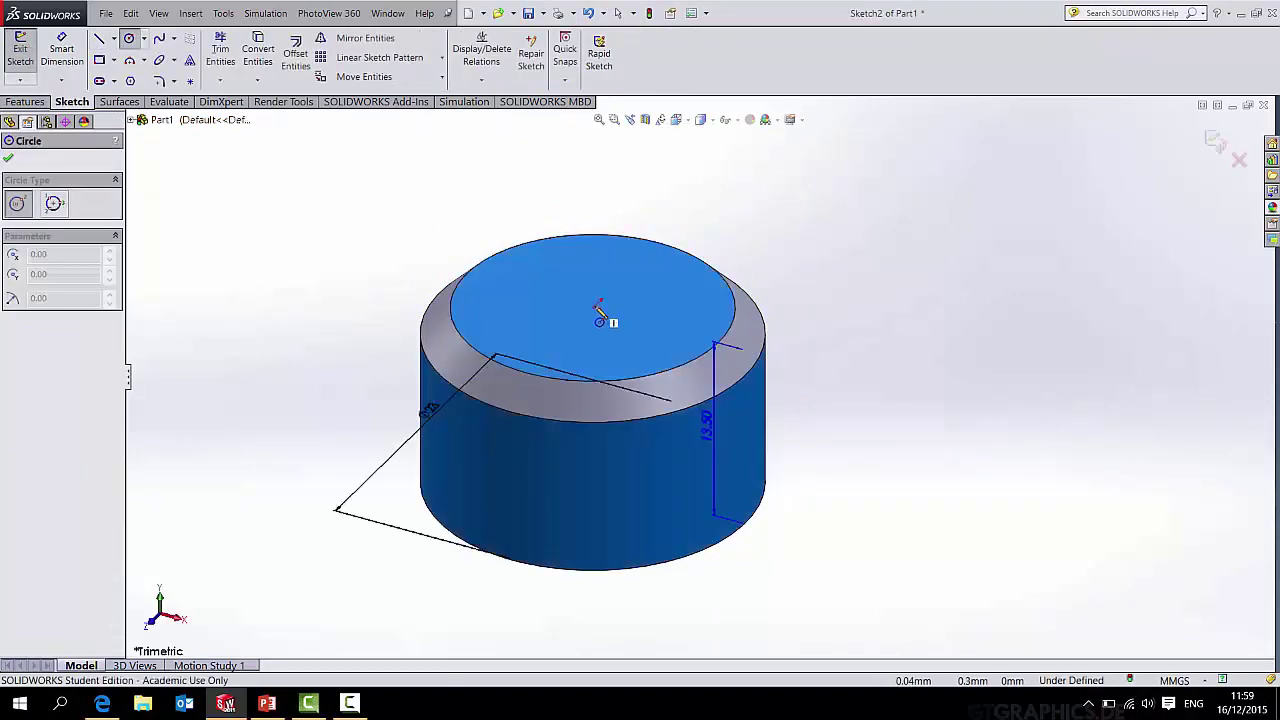
left_click(597, 306)
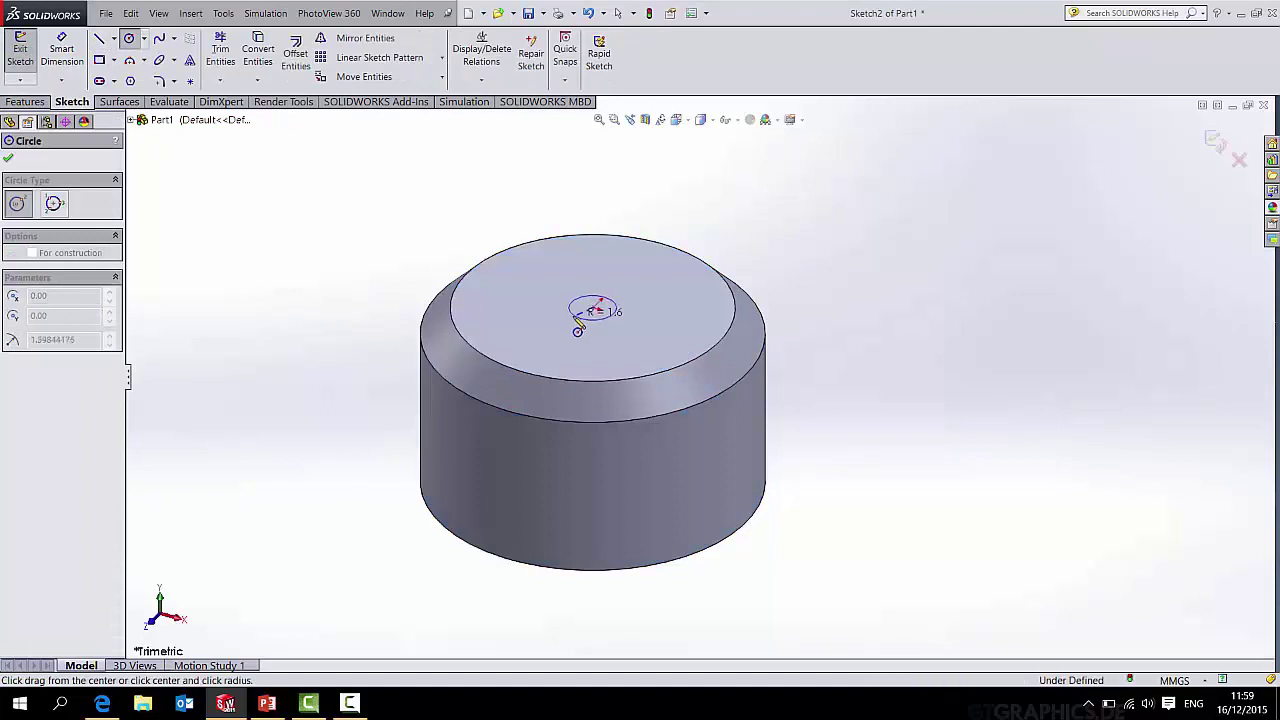
left_click(613, 313)
left_click(75, 62)
left_click(610, 307)
left_click(632, 292)
type("5")
key("Return")
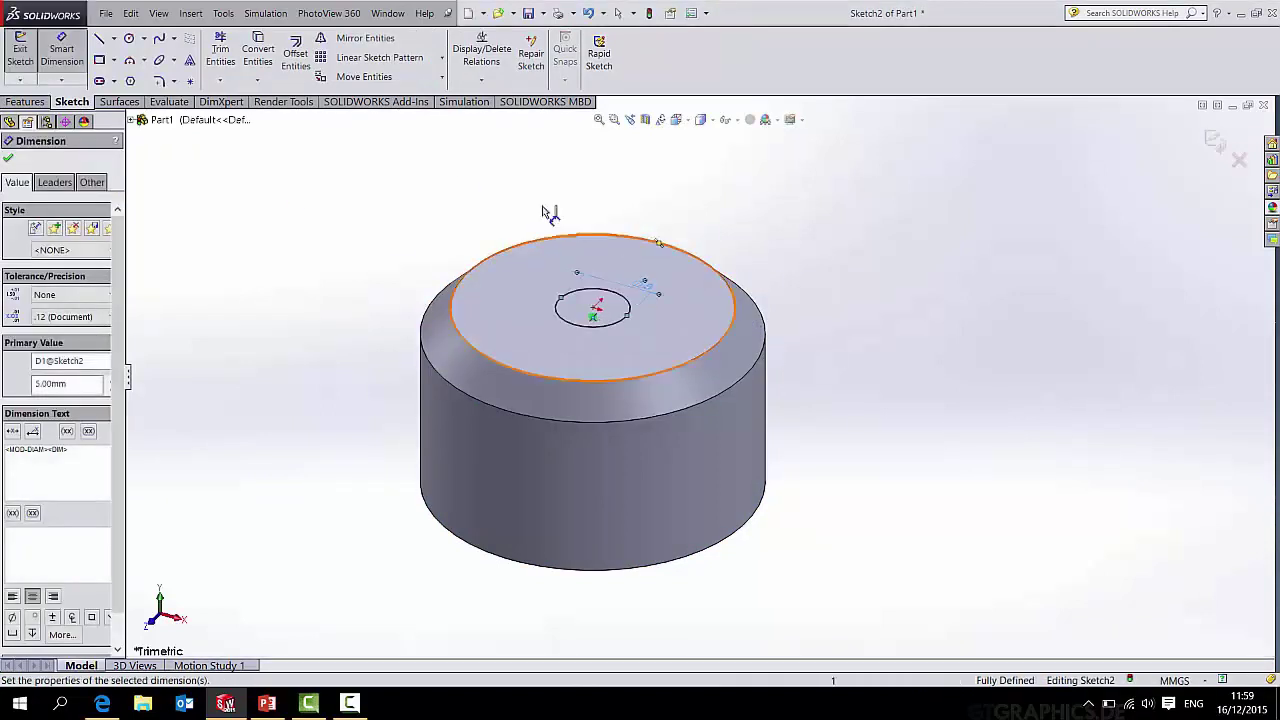
Cut the 5 mm circle Through All to make the central hole.
left_click(24, 102)
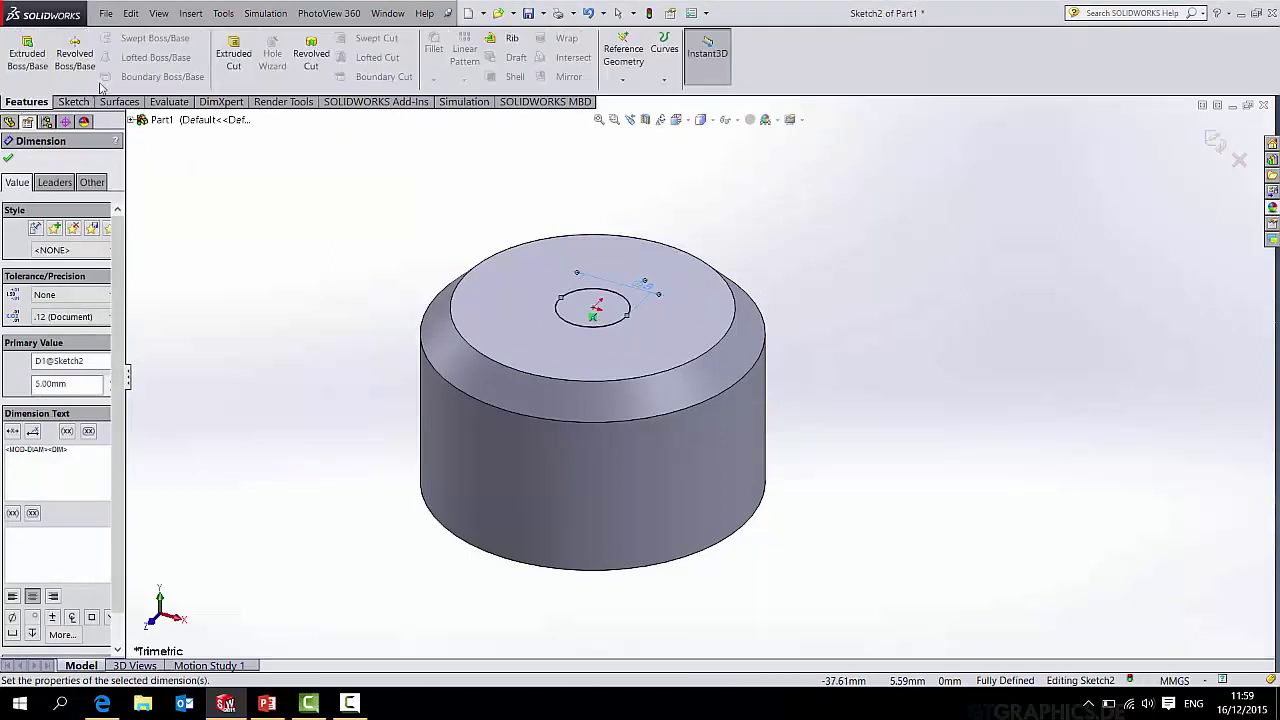
left_click(233, 55)
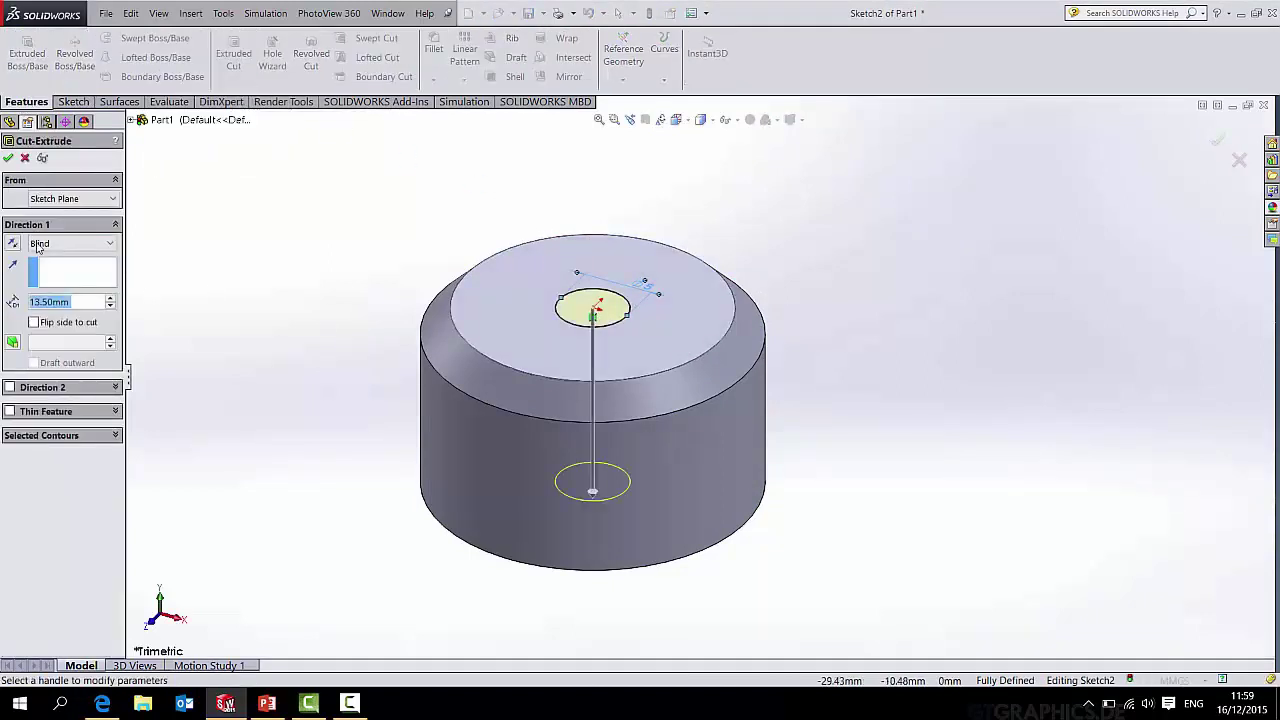
left_click(40, 246)
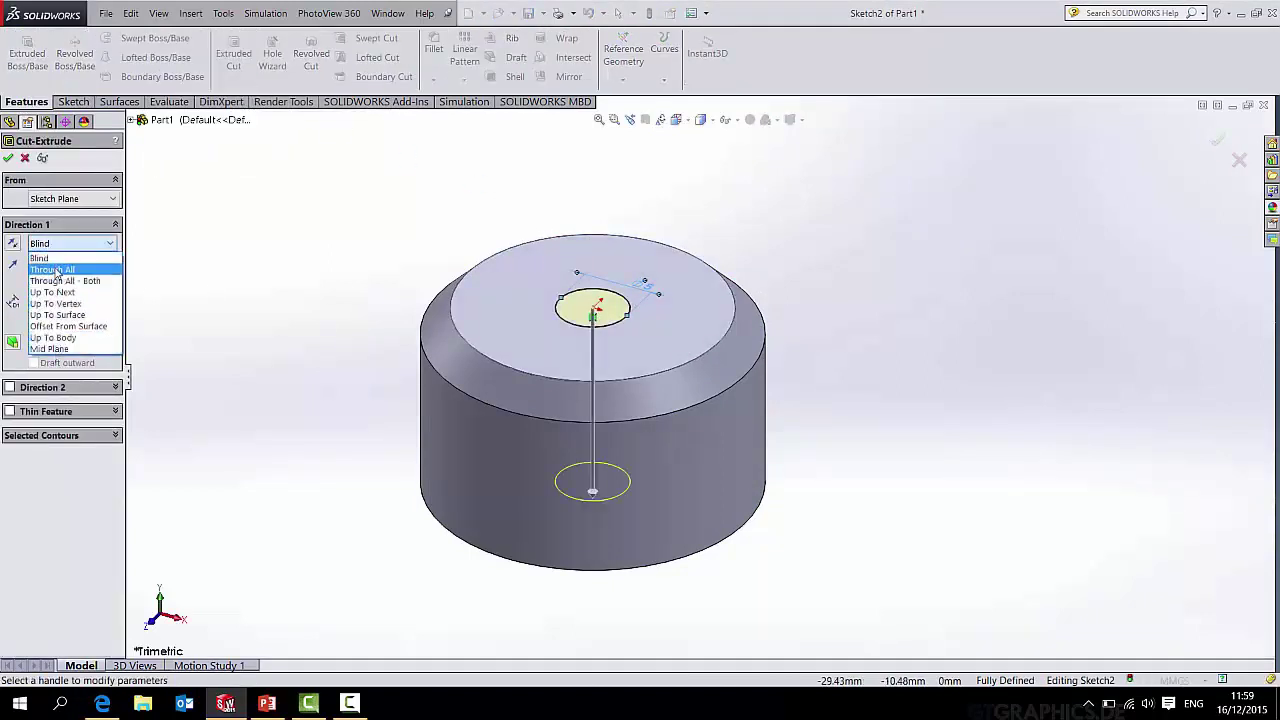
left_click(57, 270)
key("Return")
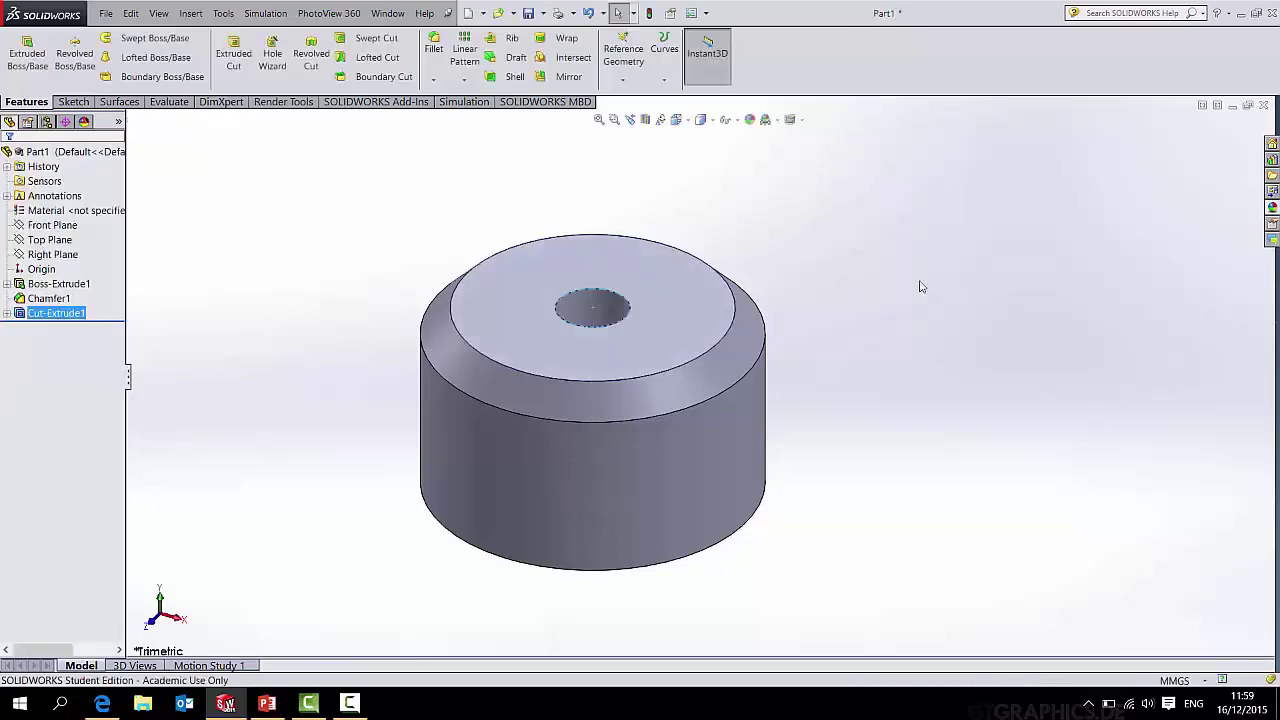
Start a sketch on the cylinder's bottom face and draw a vertical construction line across its full diameter through the centre.
middle_click_drag(780, 394, 783, 220)
middle_click_drag(606, 491, 600, 338)
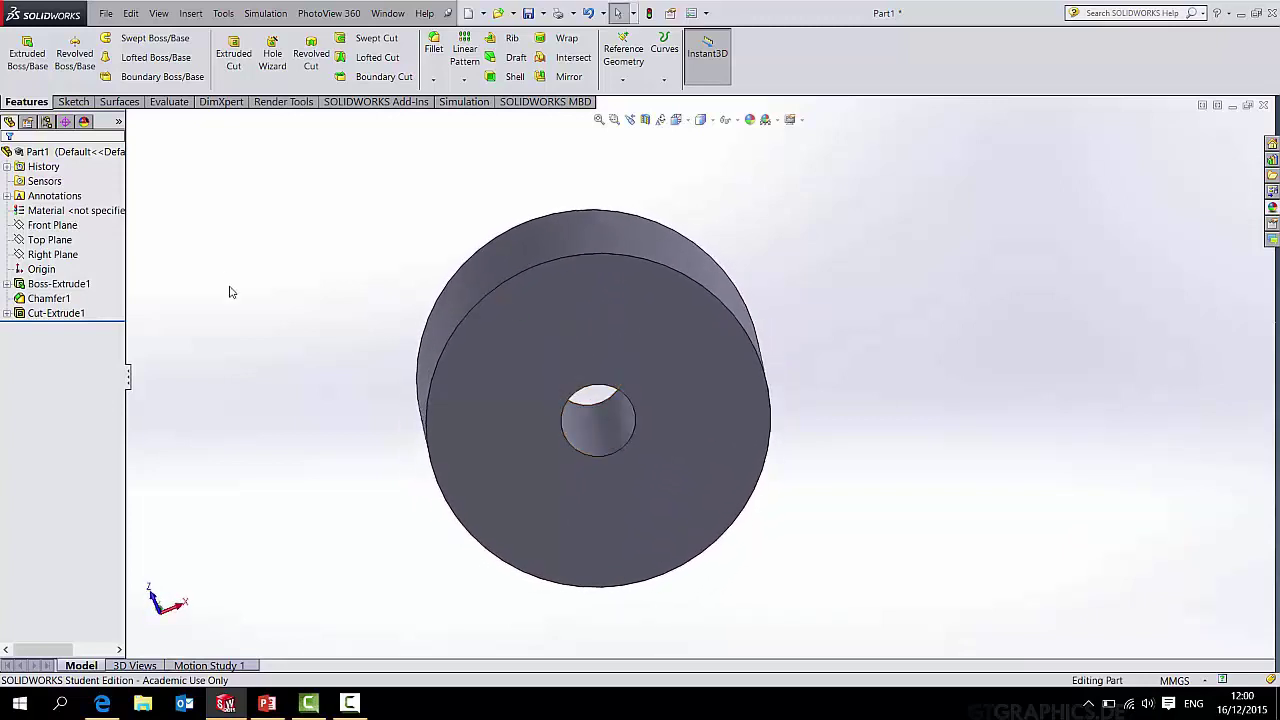
key("space")
left_click(315, 384)
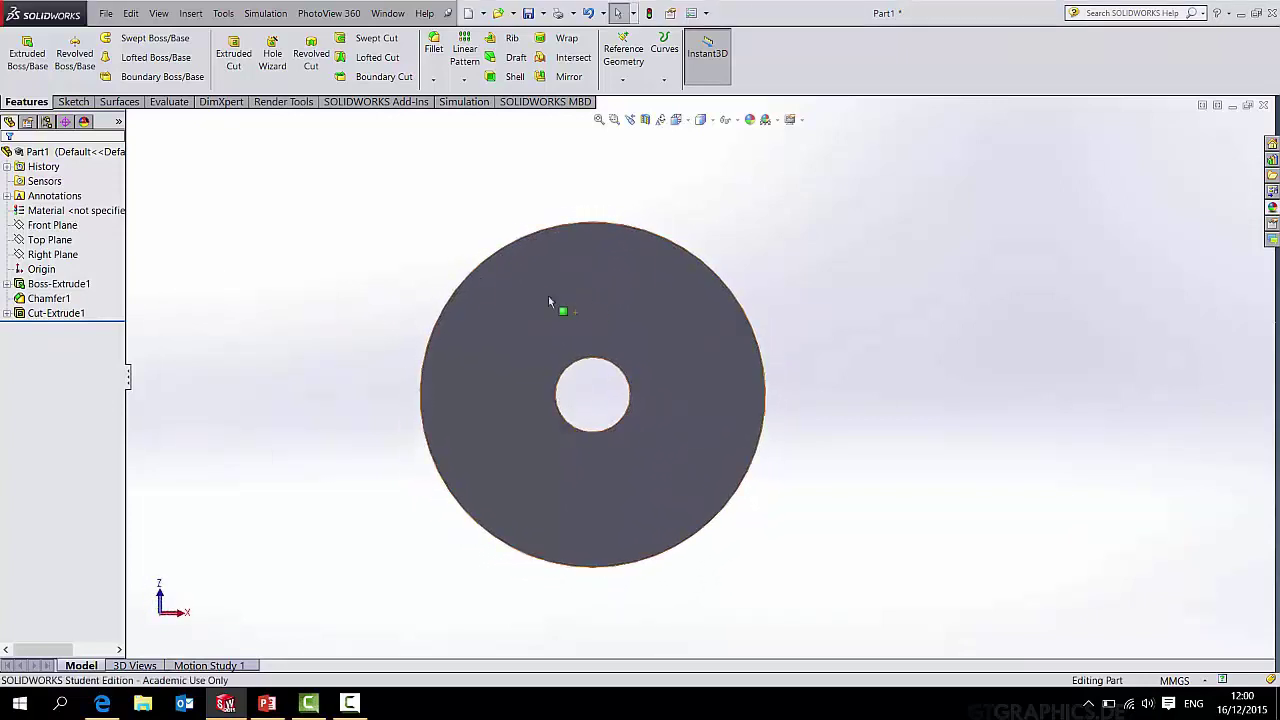
left_click(74, 103)
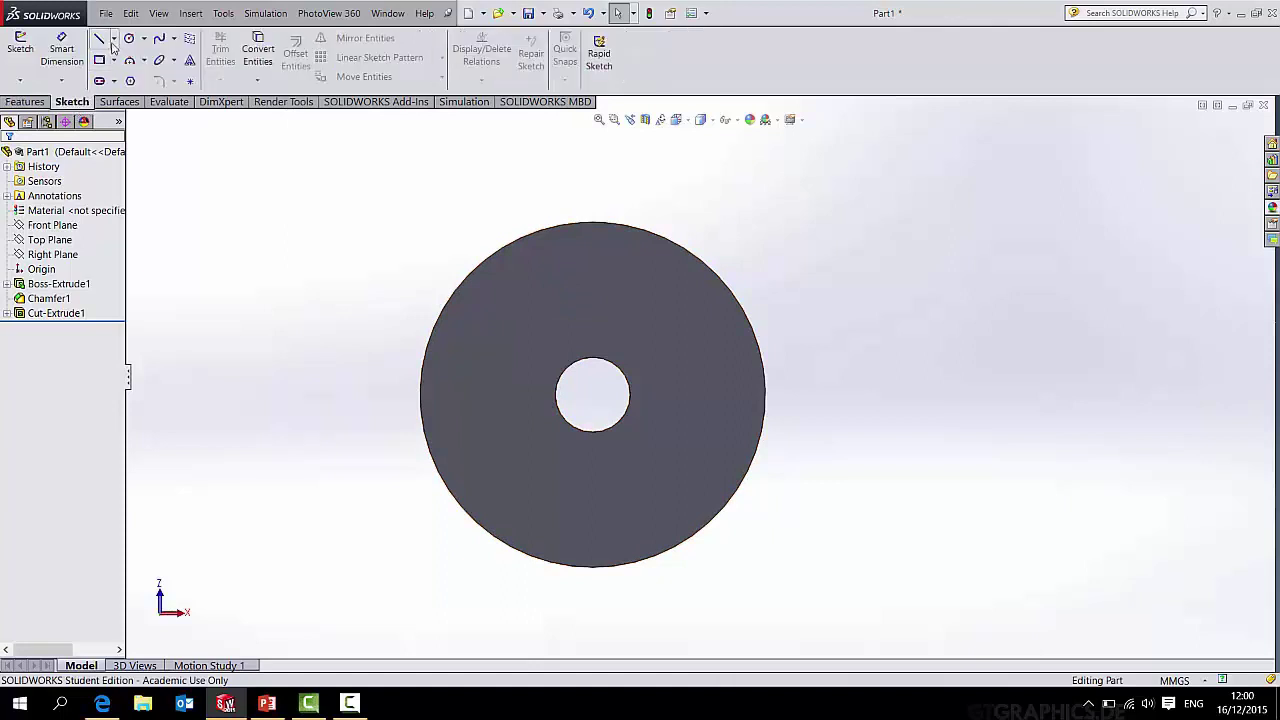
left_click(100, 38)
left_click(558, 253)
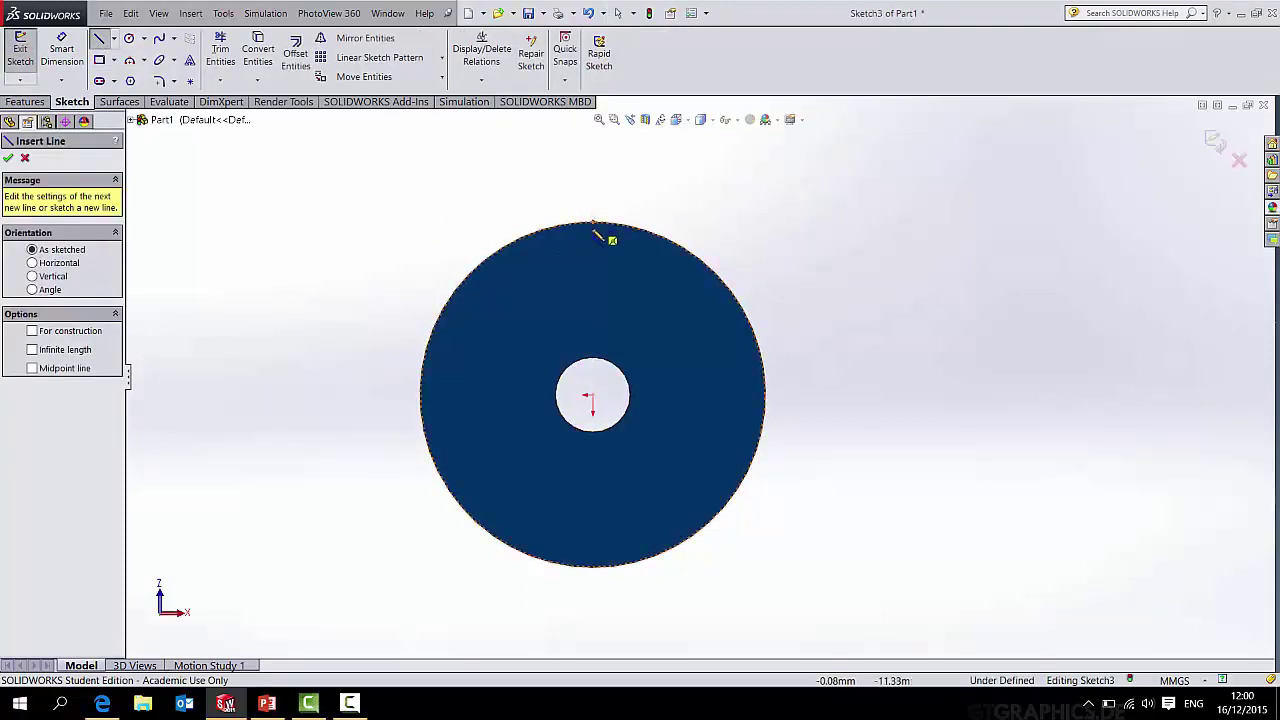
left_click(595, 224)
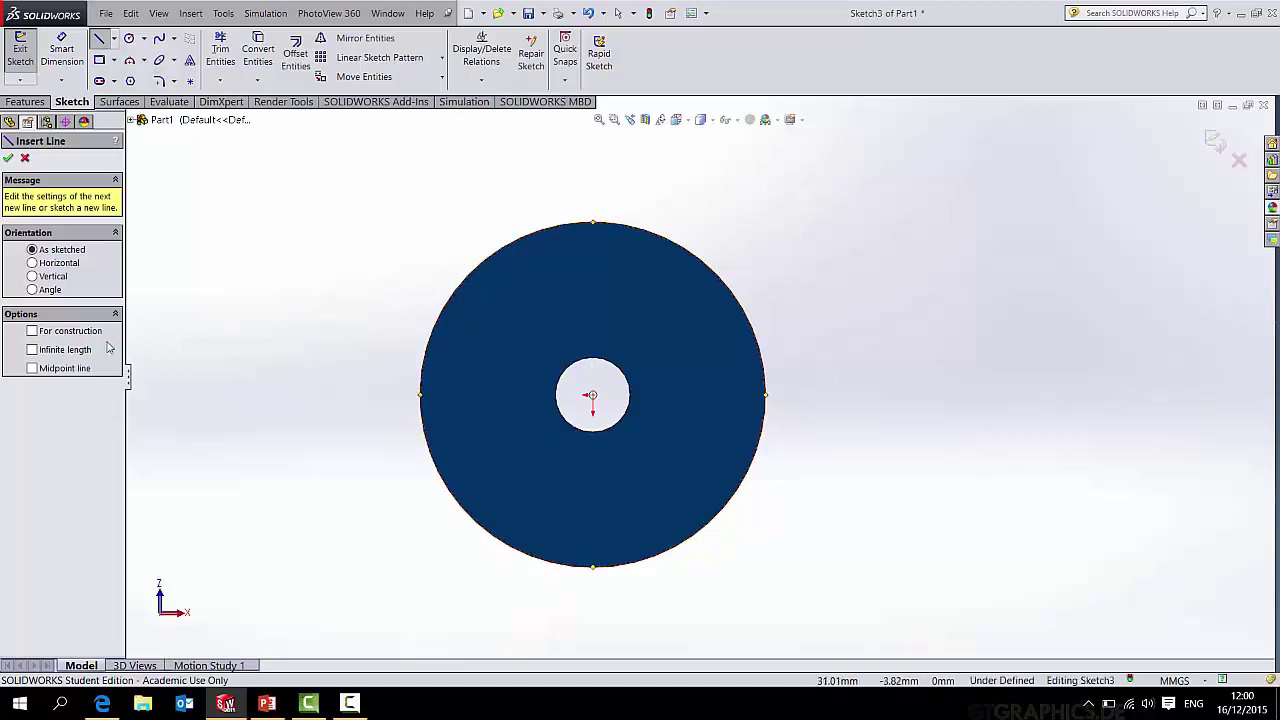
left_click(595, 224)
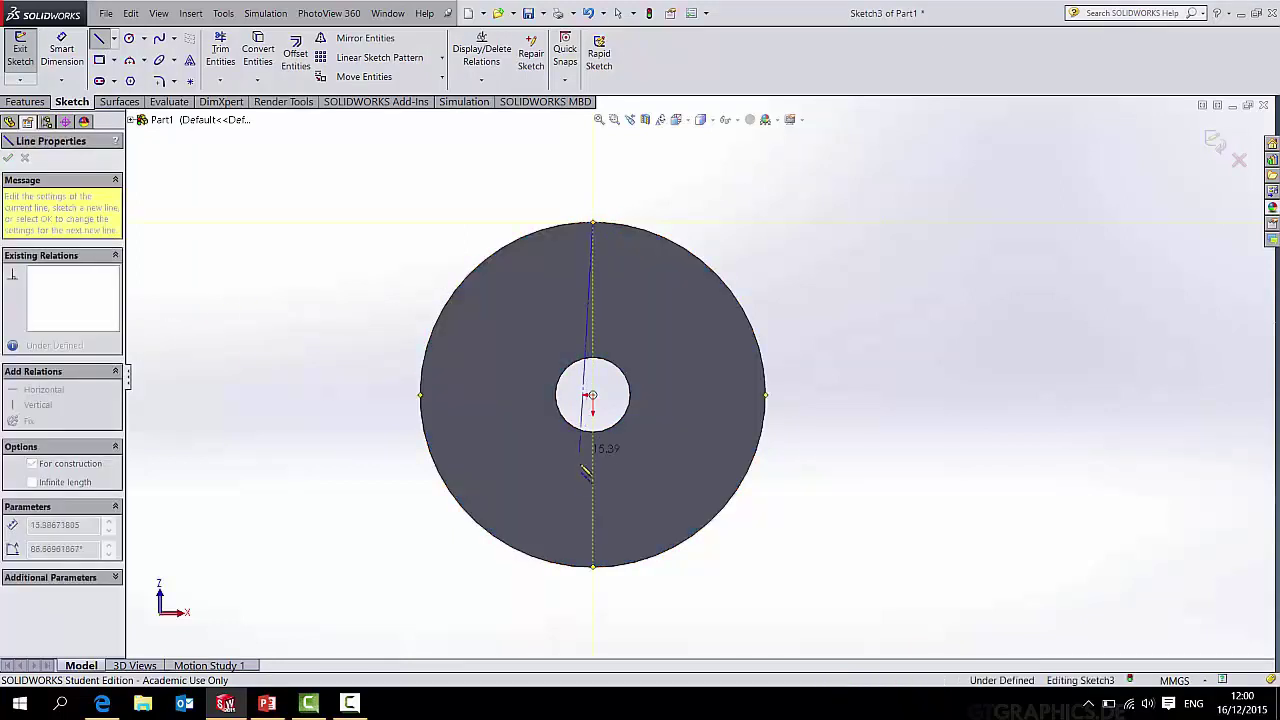
left_click(594, 565)
key("Escape")
key("Escape")
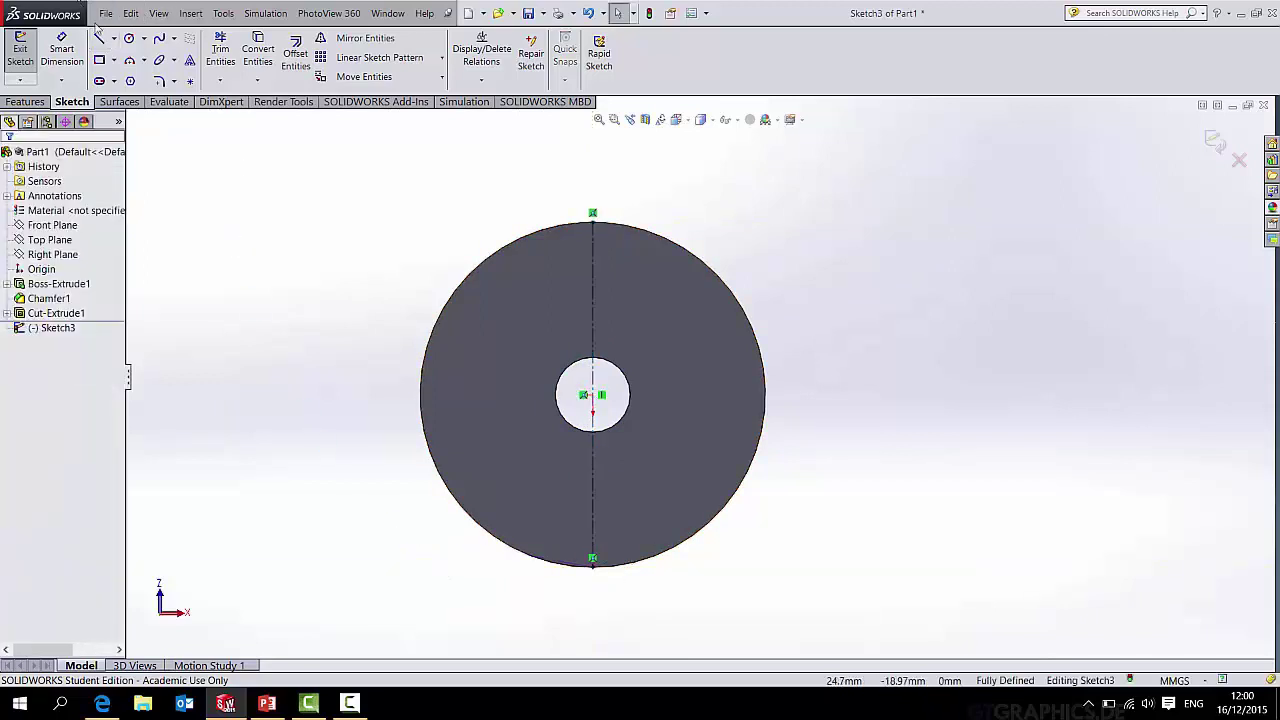
Draw a horizontal construction line across the bottom face's full diameter through the centre.
key("l")
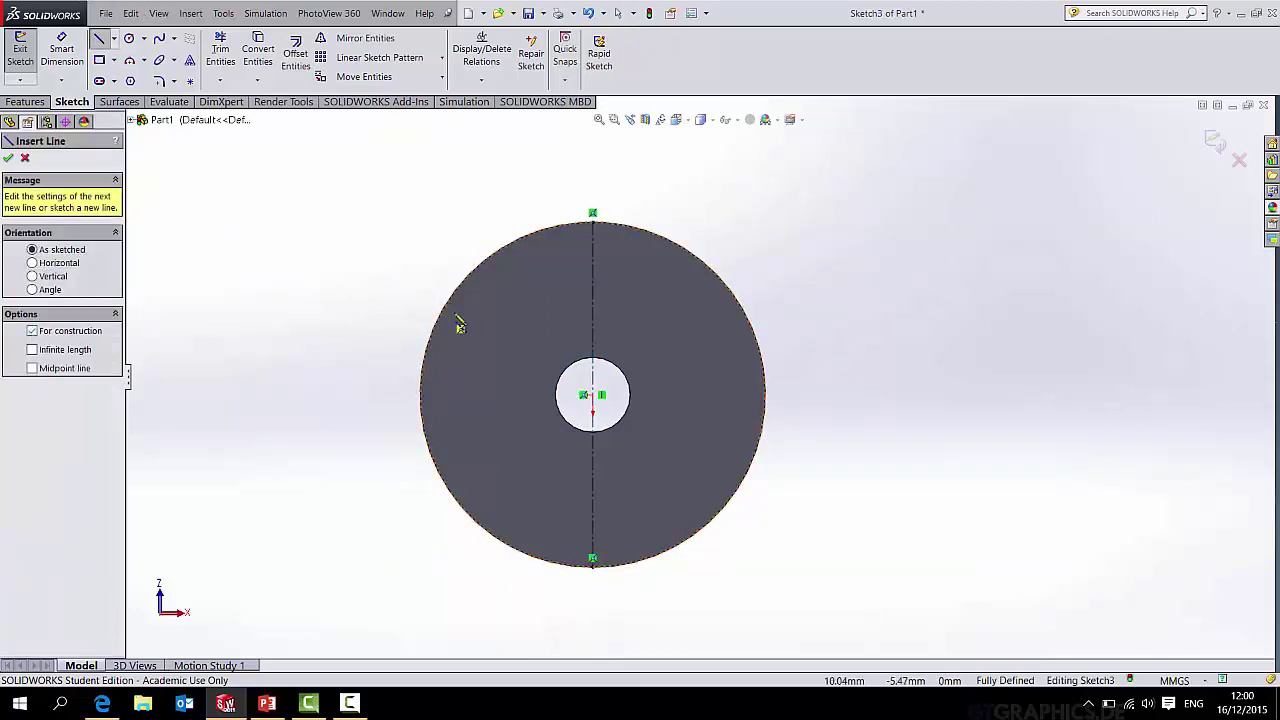
left_click(423, 397)
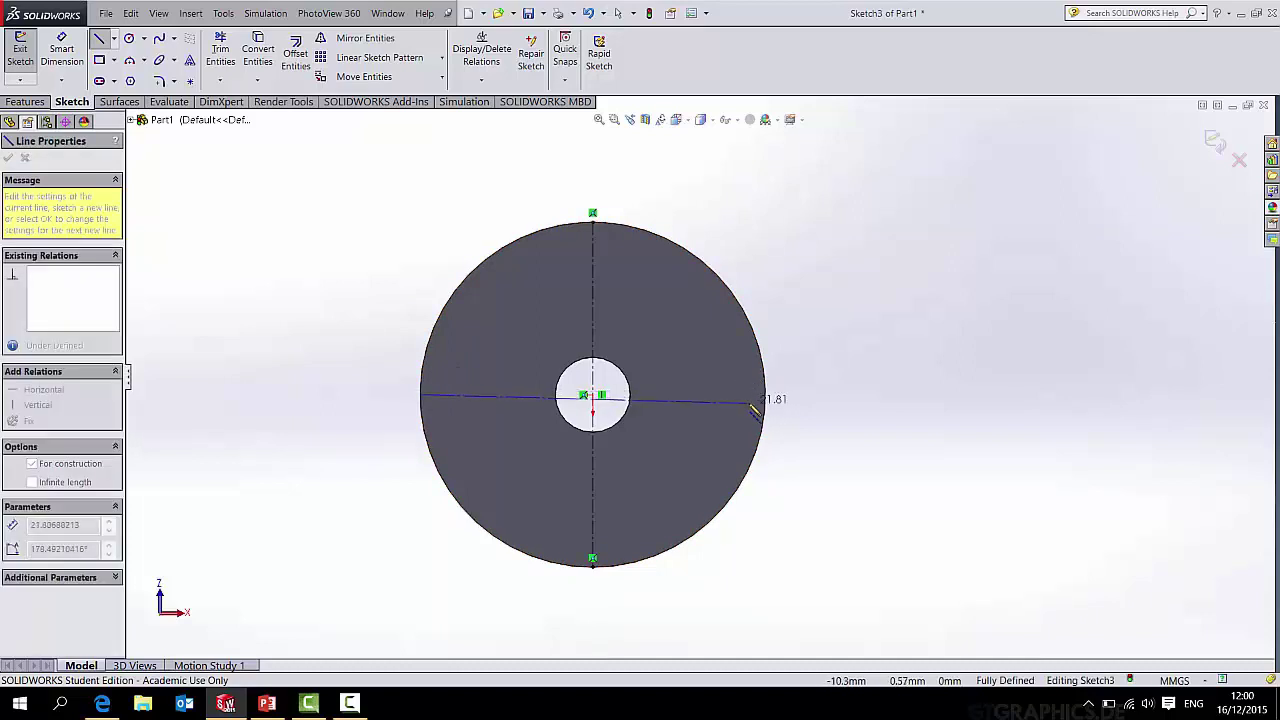
left_click(764, 395)
key("Escape")
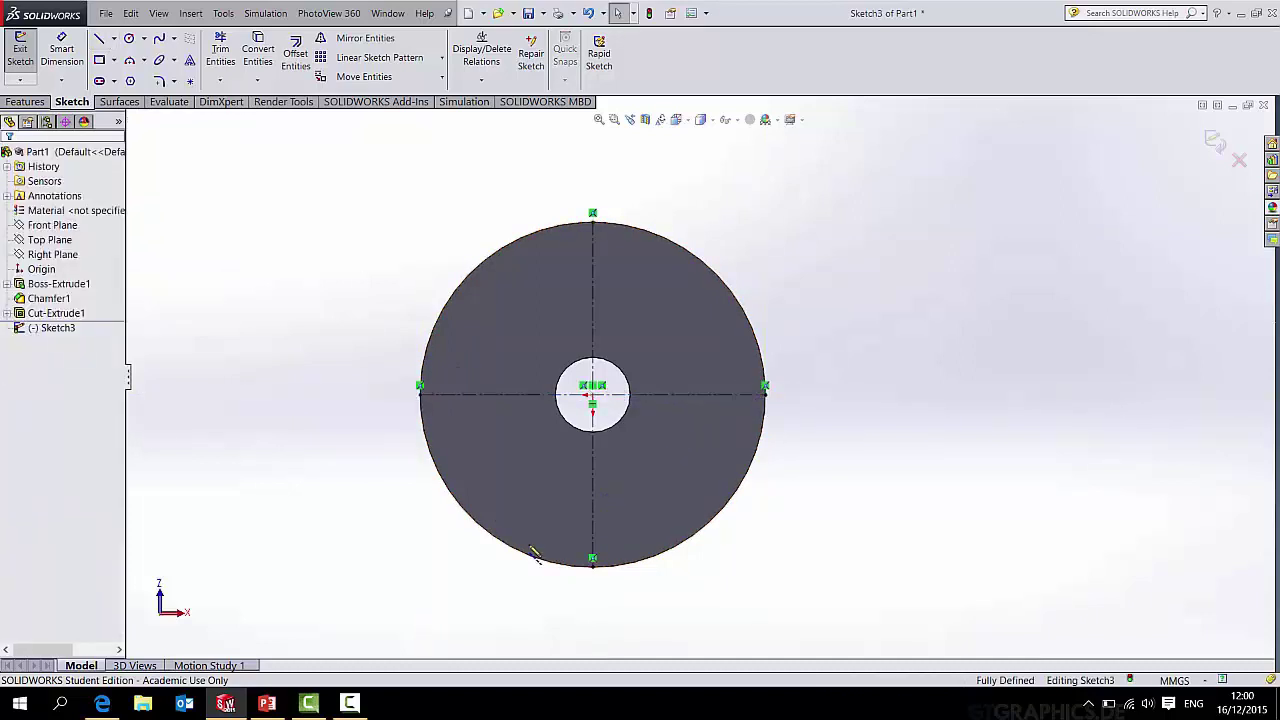
Sketch two circles centred on the origin, one with an 11.5 mm radius on the outer edge and one inside with a radius of about 9.5 mm.
left_click(128, 40)
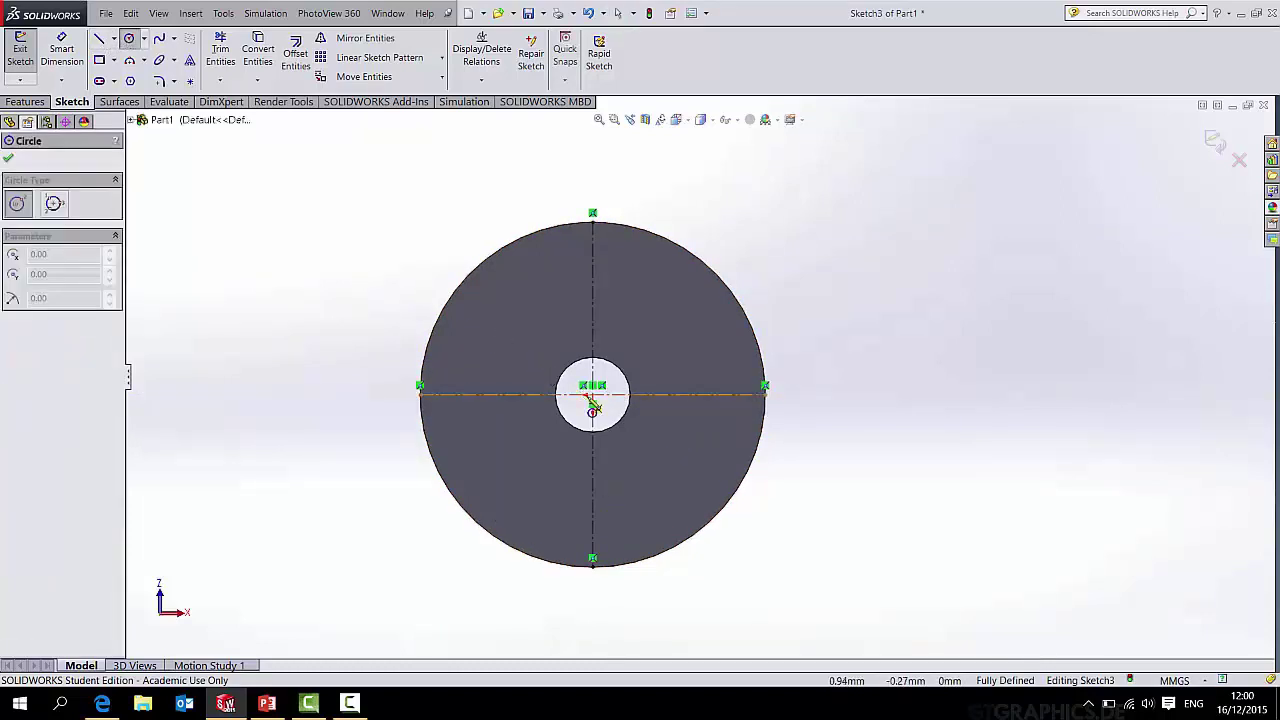
left_click(595, 230)
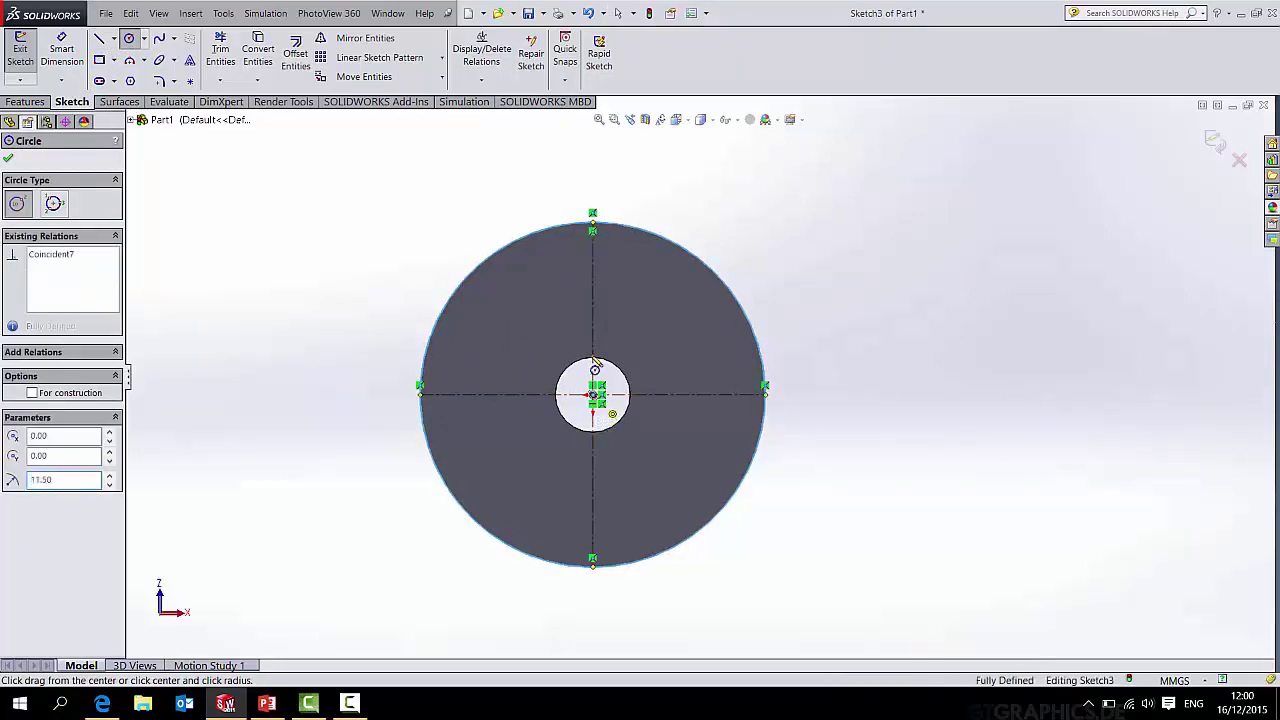
left_click(593, 395)
left_click(586, 252)
scroll(516, 253, "down", 3)
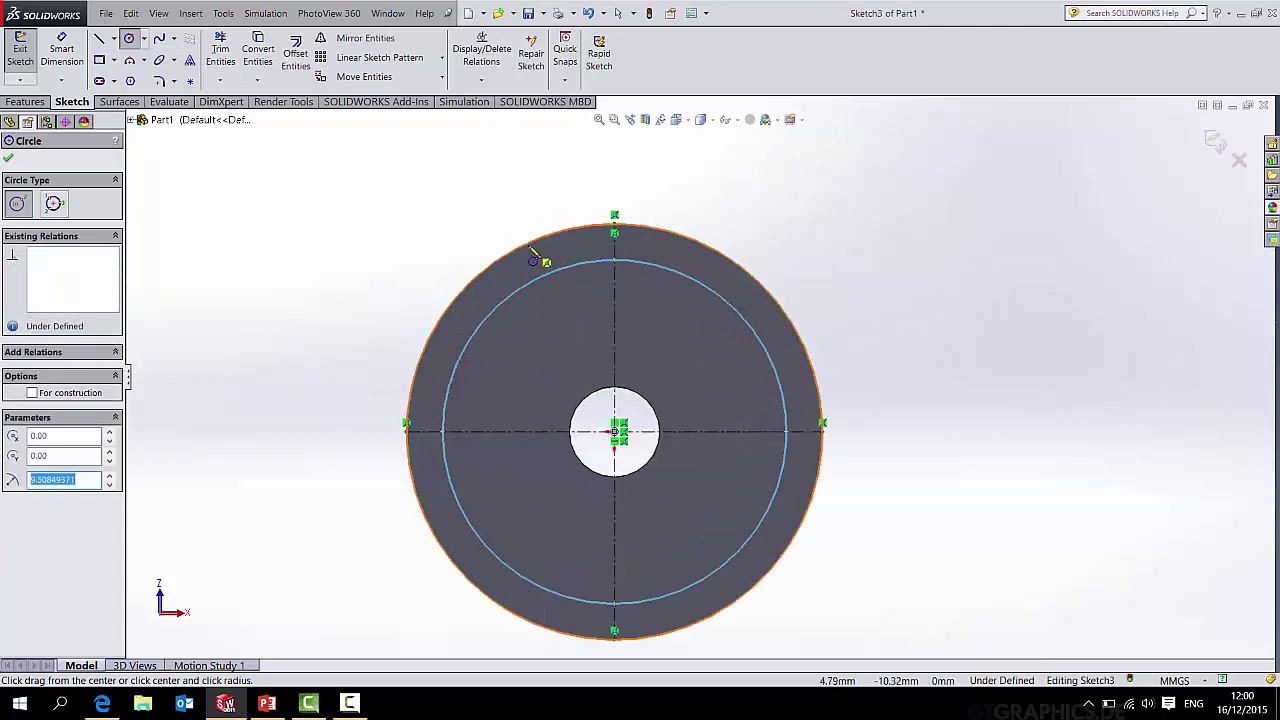
Sketch two lines from the origin to the outer circle in the upper-left quadrant, one near the vertical and one near the horizontal centreline.
key("l")
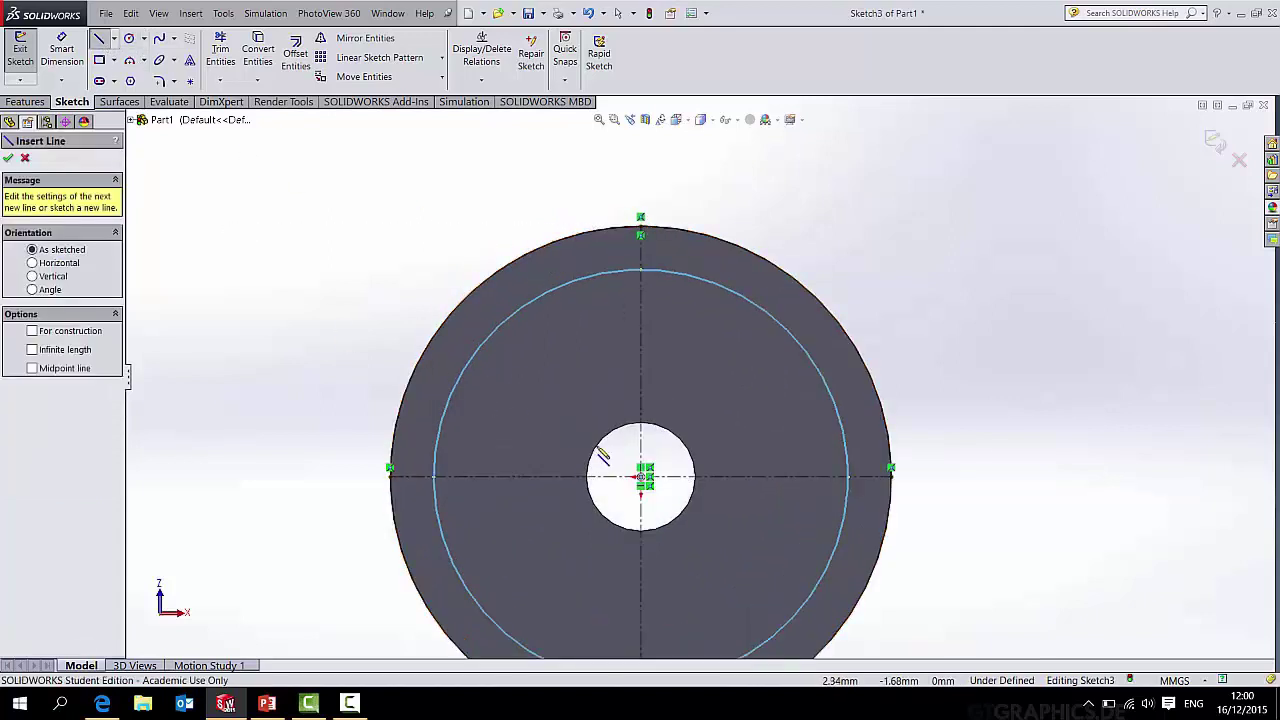
left_click(641, 476)
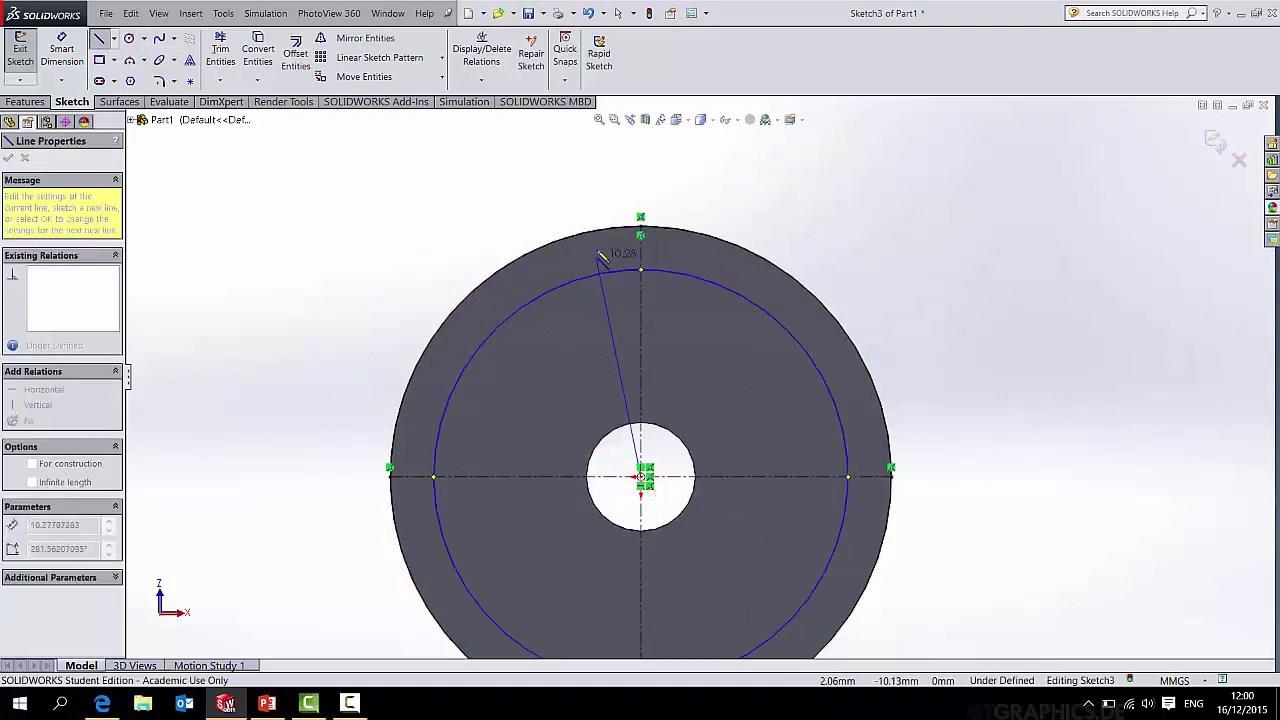
left_click(597, 231)
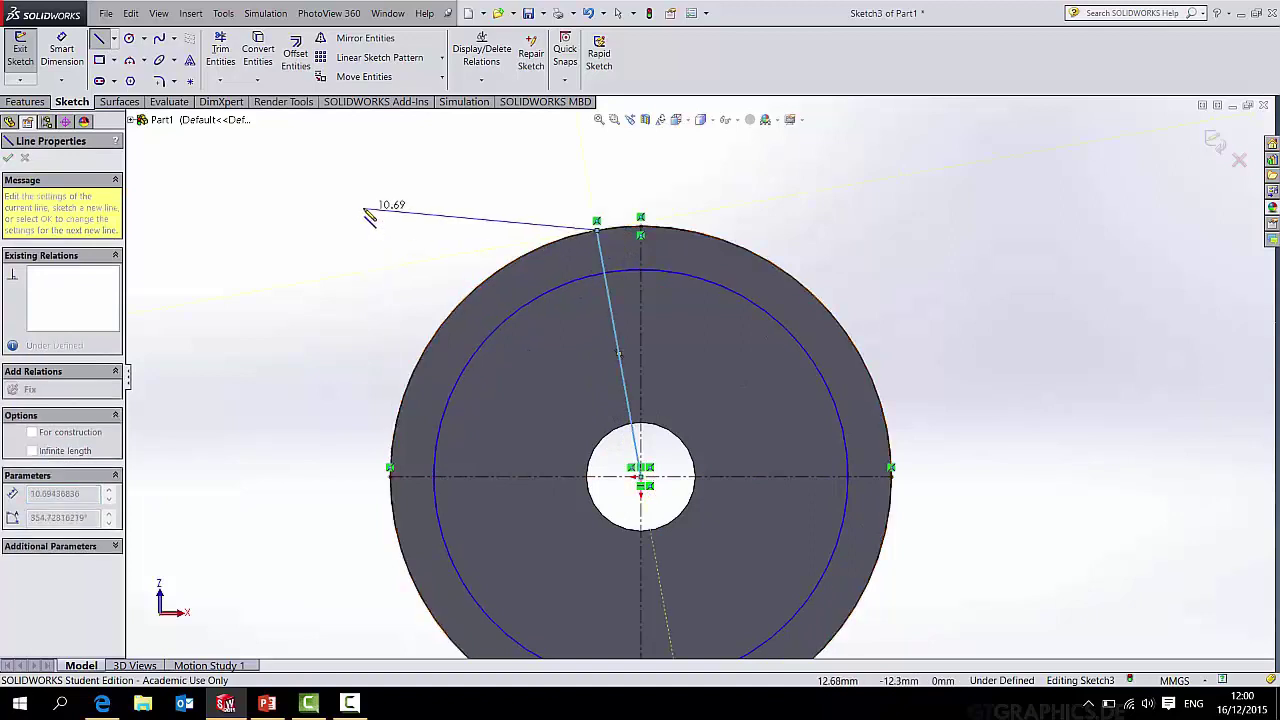
key("Escape")
left_click(99, 38)
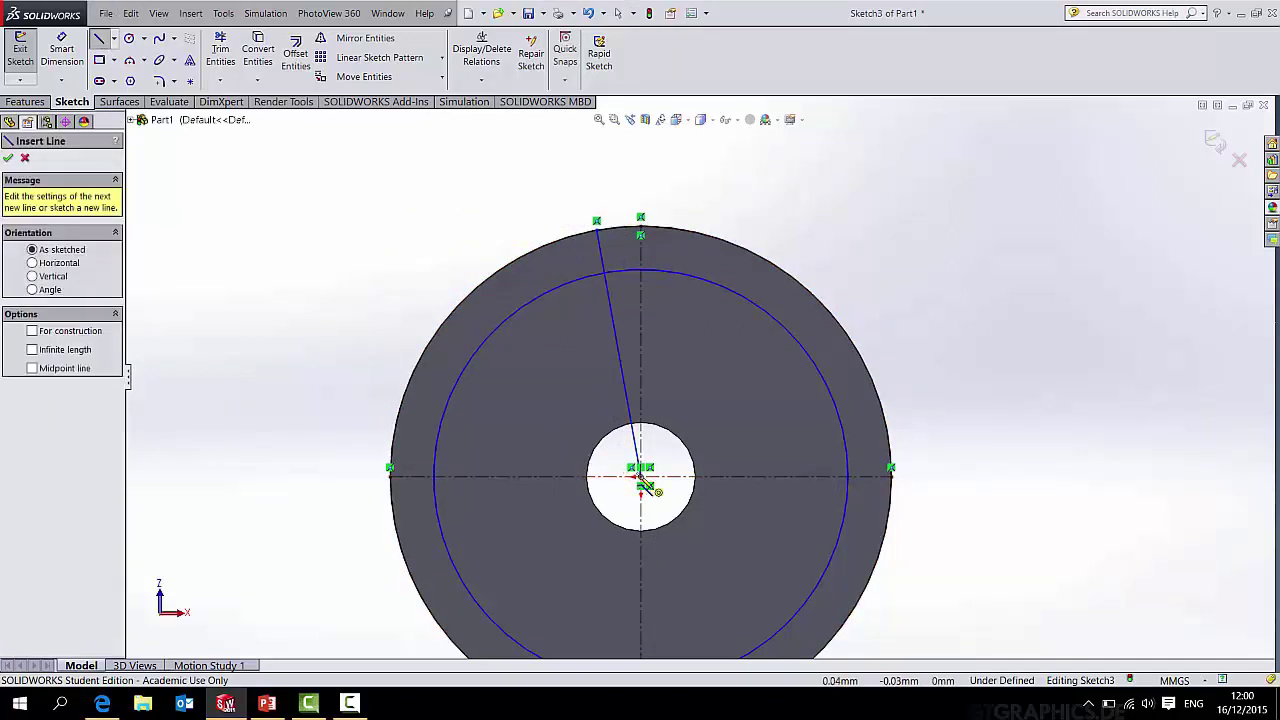
left_click(642, 479)
left_click(401, 432)
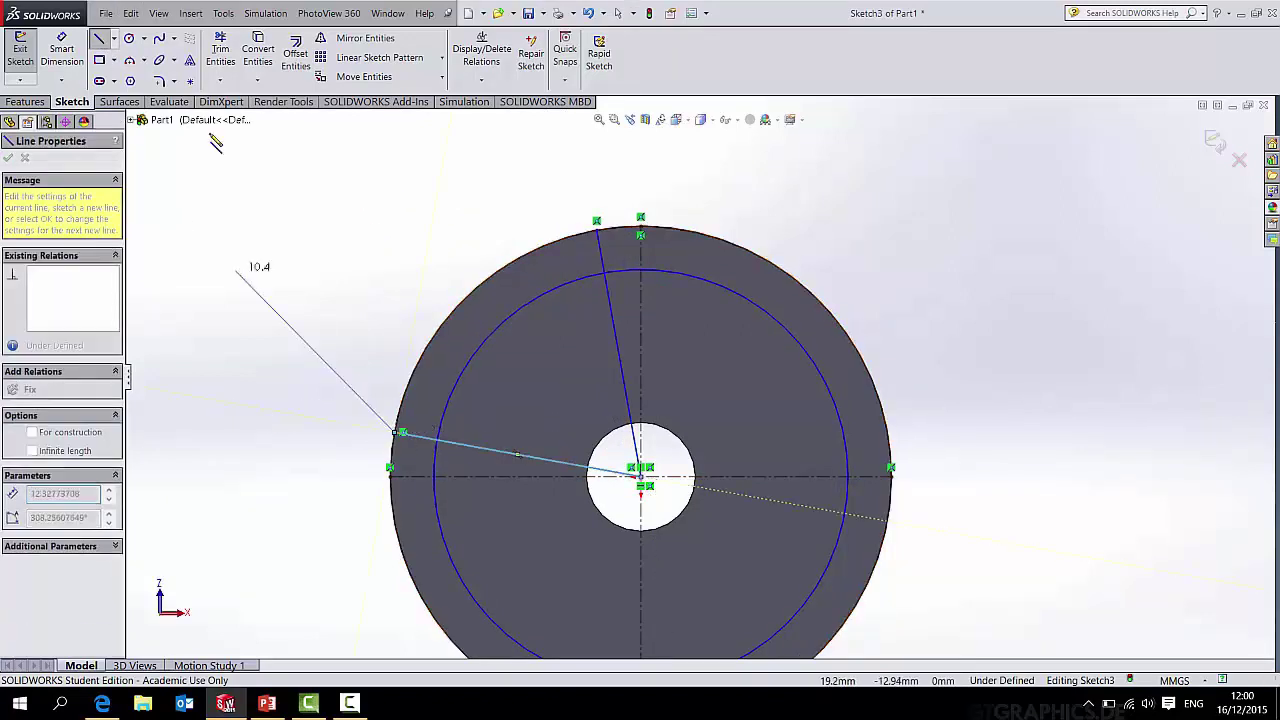
Trim the upper-left lines inside the inner circle and the inner circle's short pieces between these lines and the centrelines.
left_click(220, 50)
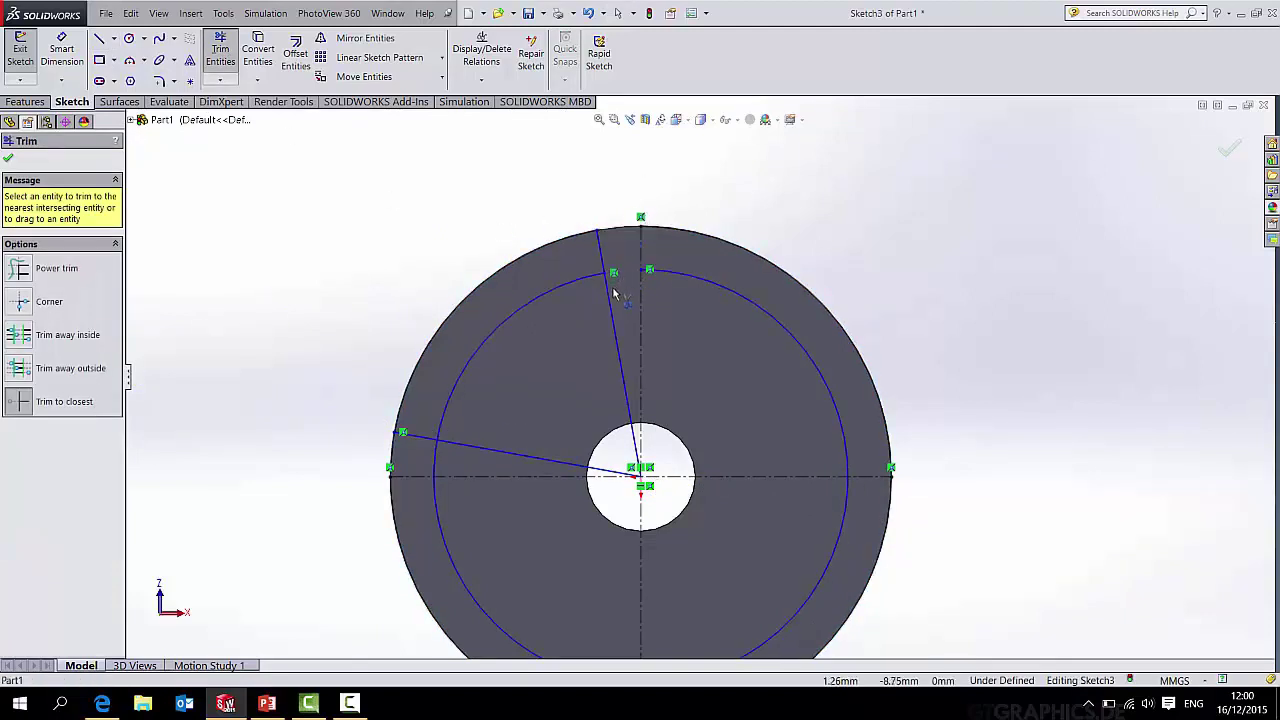
left_click(436, 458)
Sketch two lines from the origin to the outer circle in the lower-right quadrant, one near each centreline.
key("l")
key("z")
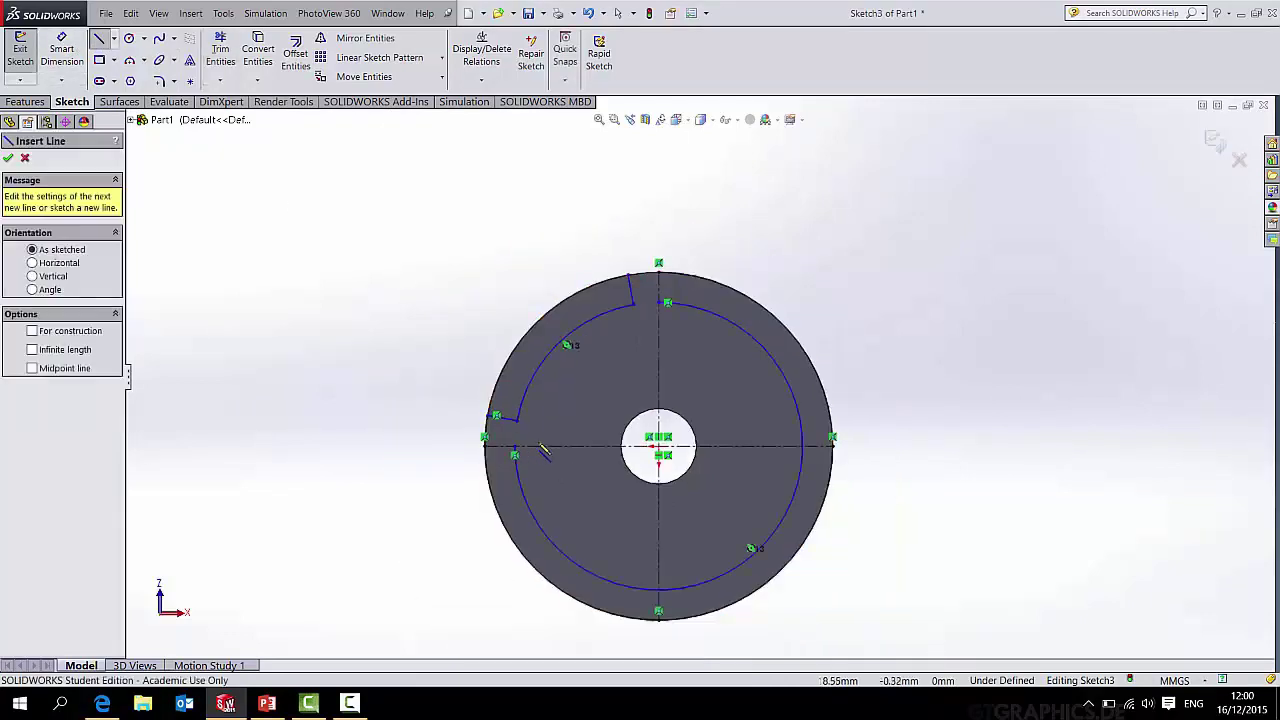
left_click(660, 448)
double_click(834, 488)
key("Escape")
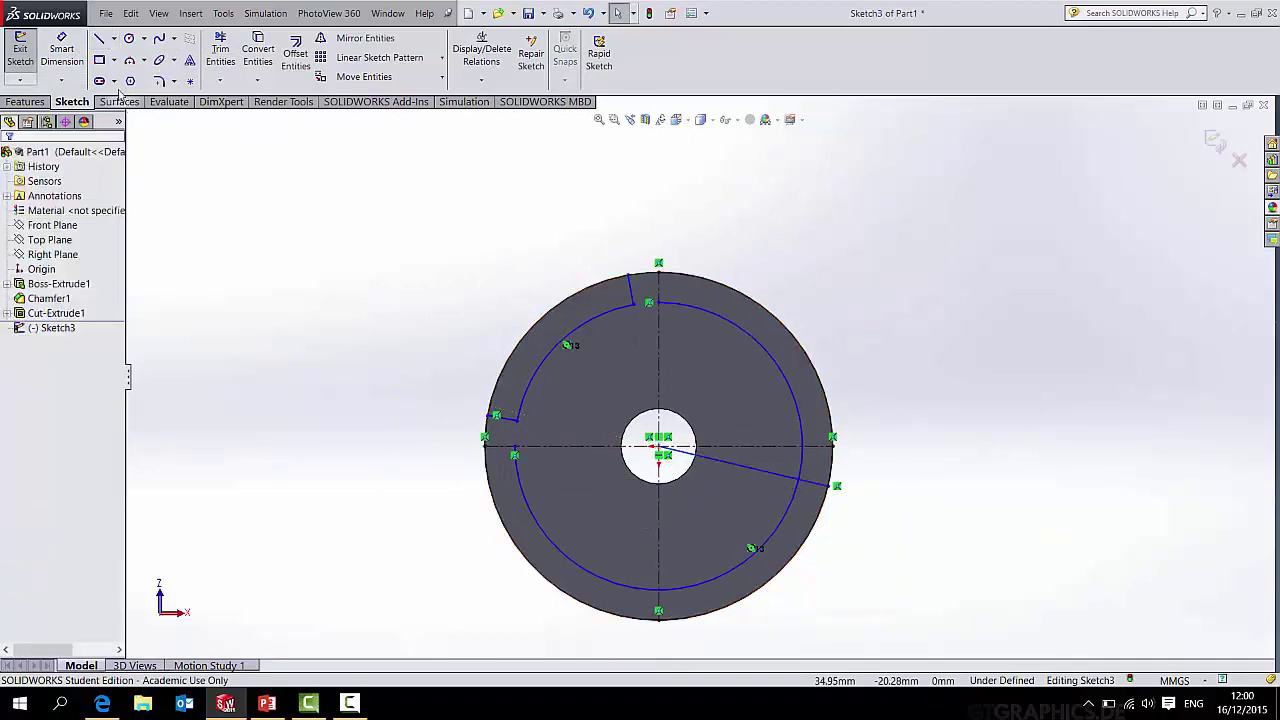
key("l")
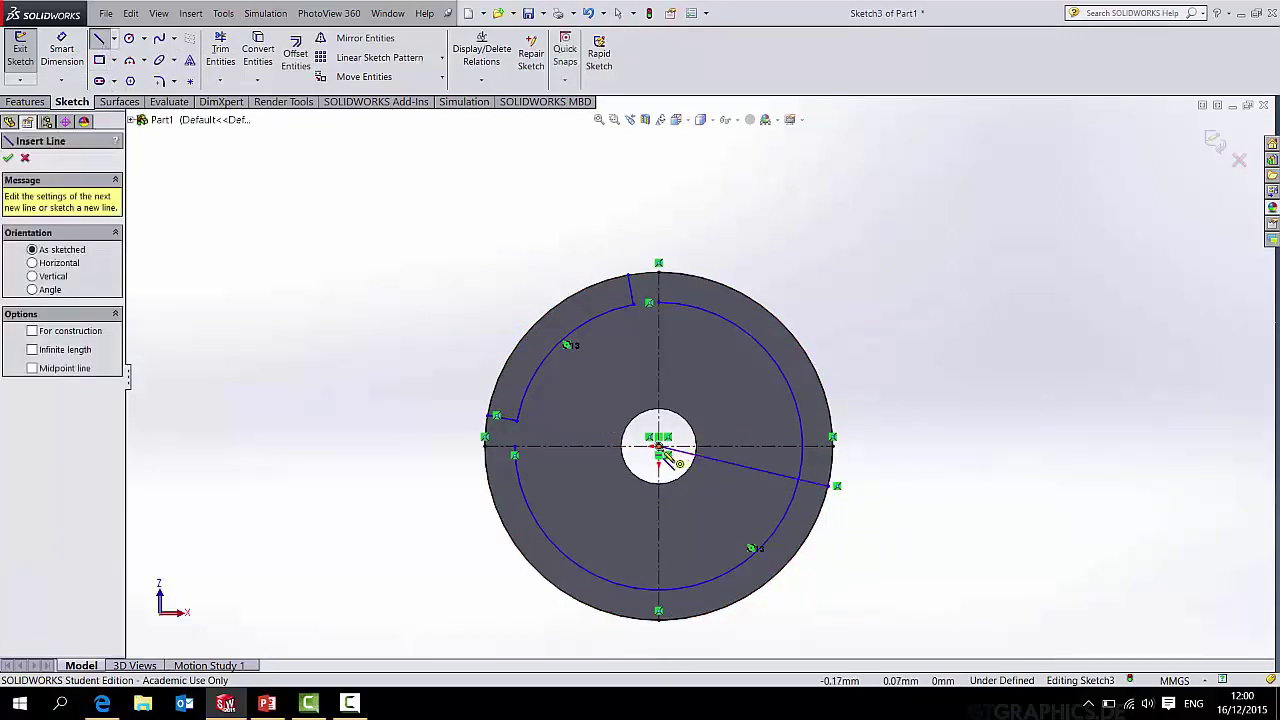
left_click(662, 455)
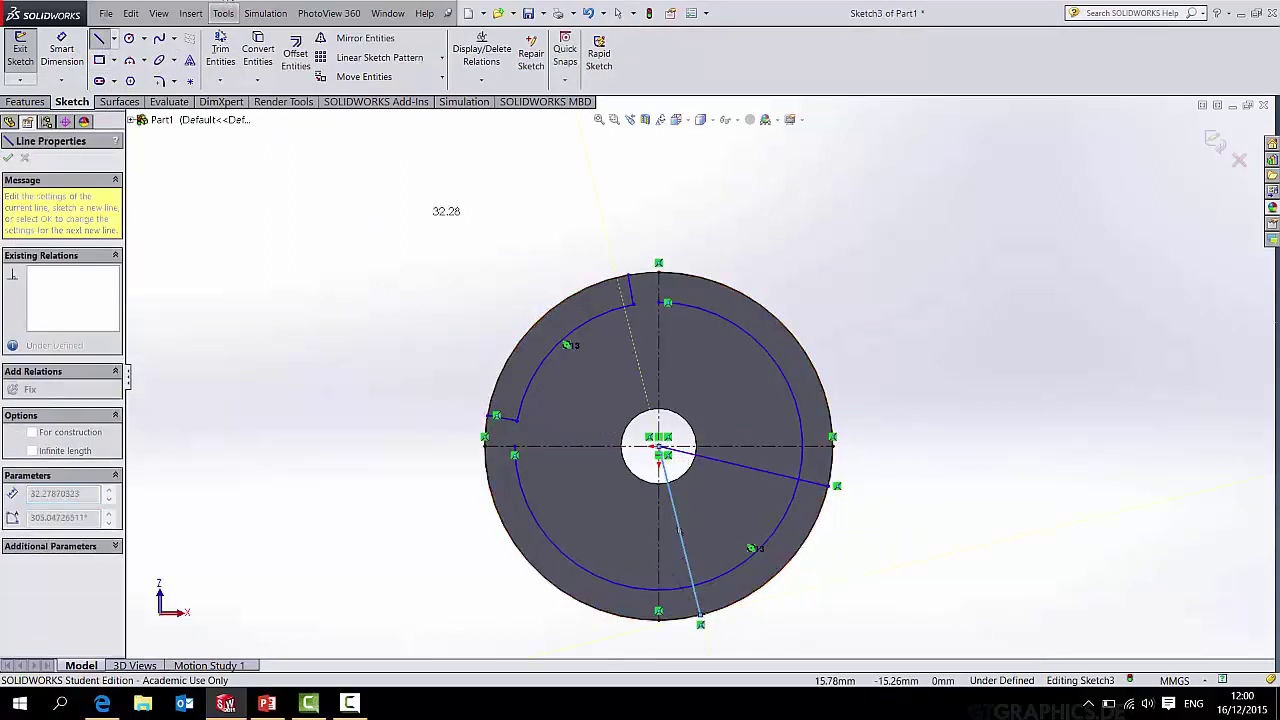
Trim the lower-right lines and the remaining circle pieces so only two opposite ring-segment outlines are left.
key("t")
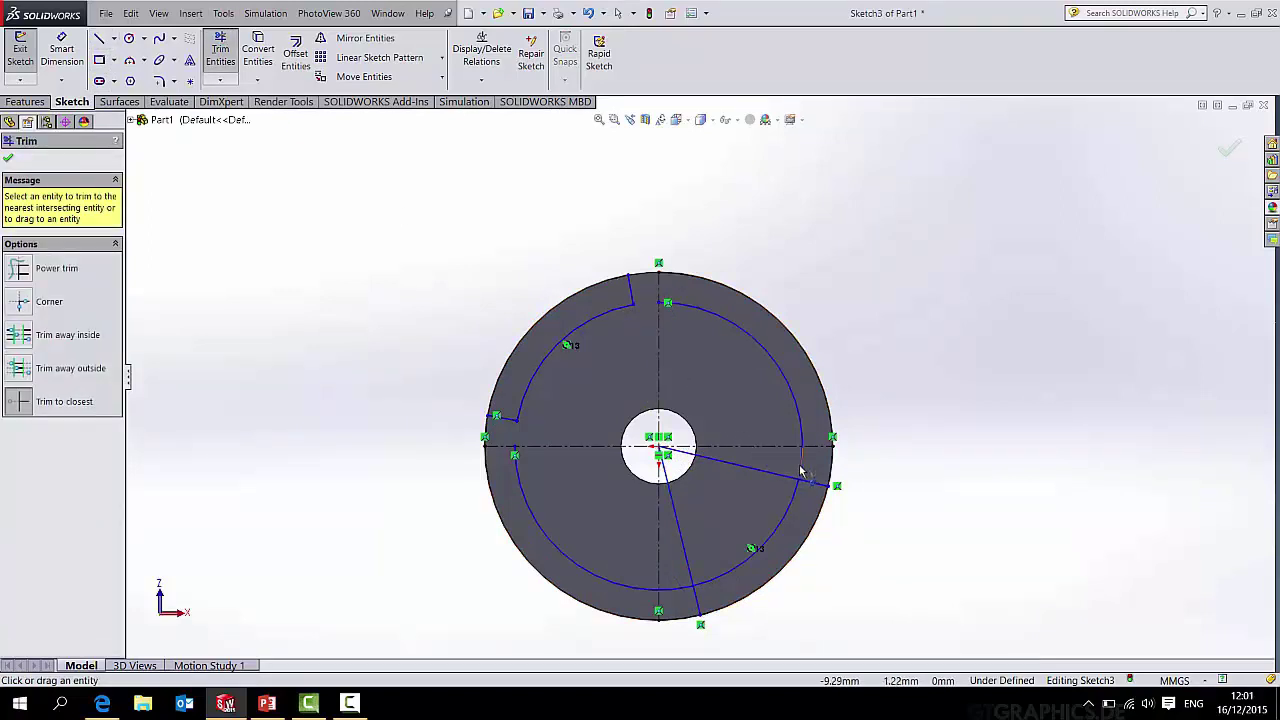
left_click(800, 470)
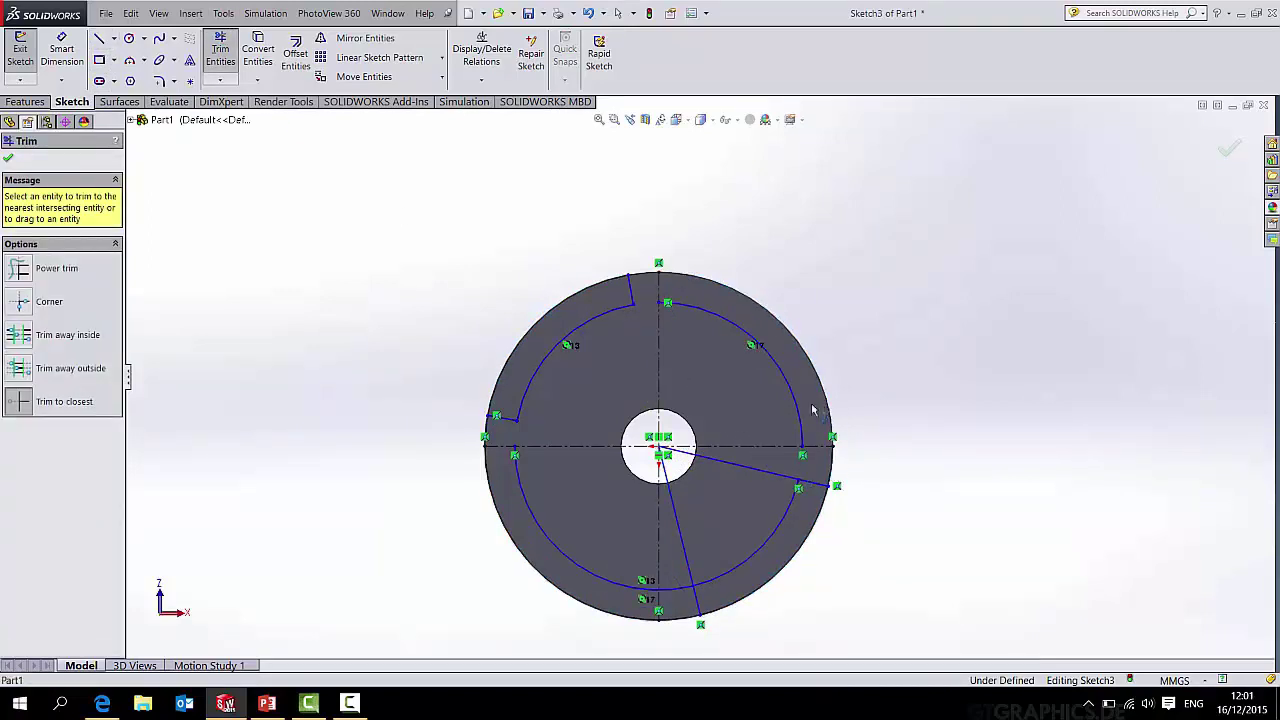
left_click(766, 358)
left_click(748, 476)
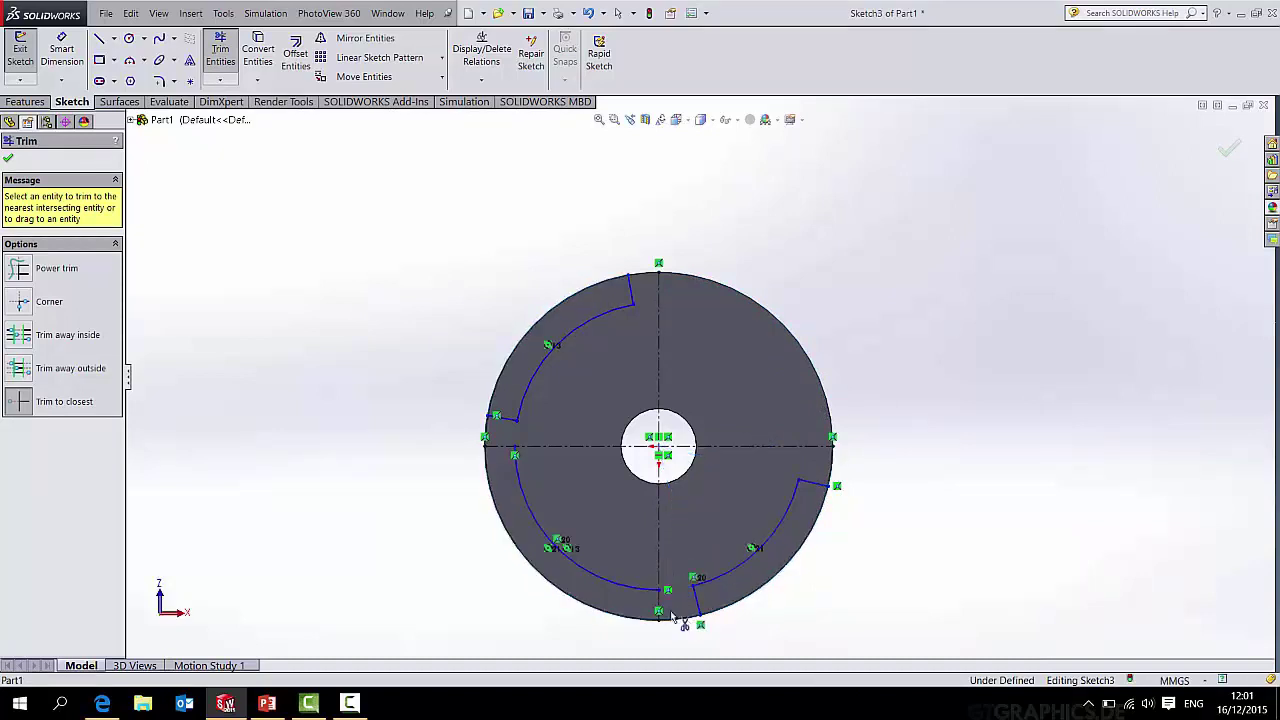
left_click(652, 586)
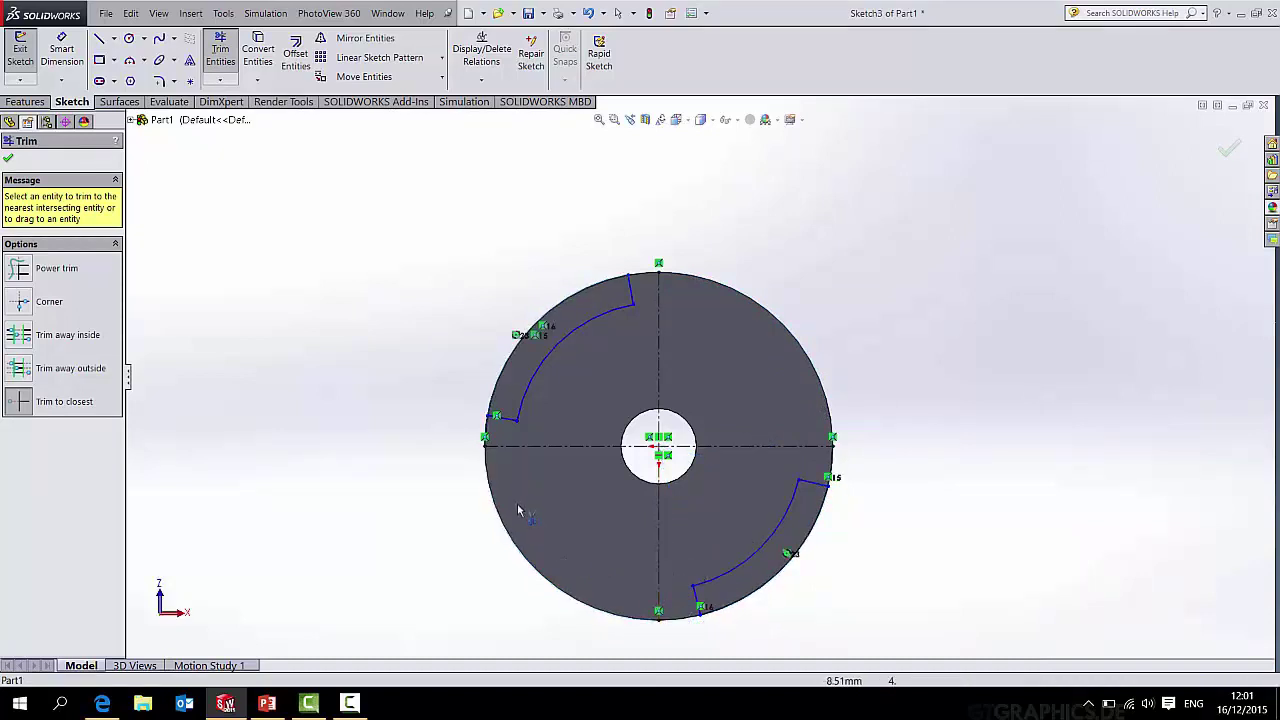
Dimension the upper-left segment's top outer corner 3 mm horizontally from the upper end of the vertical centreline.
scroll(583, 345, "up", 1)
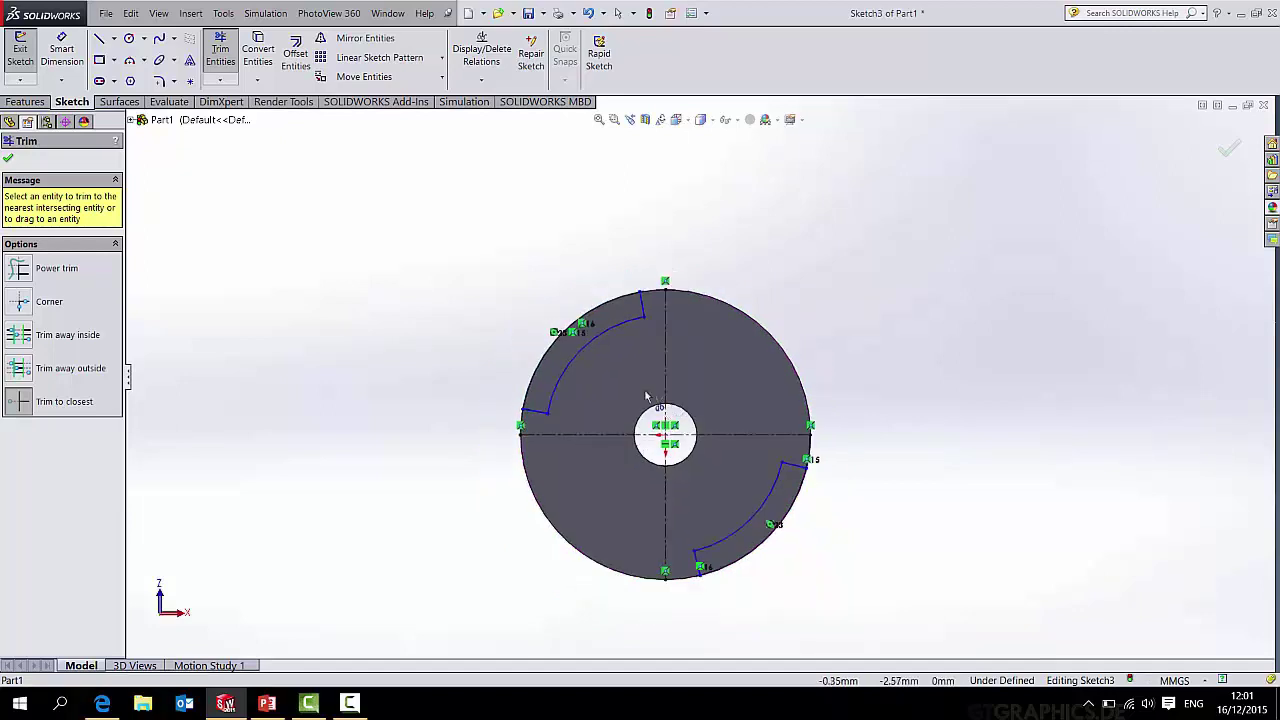
left_click(61, 50)
scroll(600, 290, "down", 4)
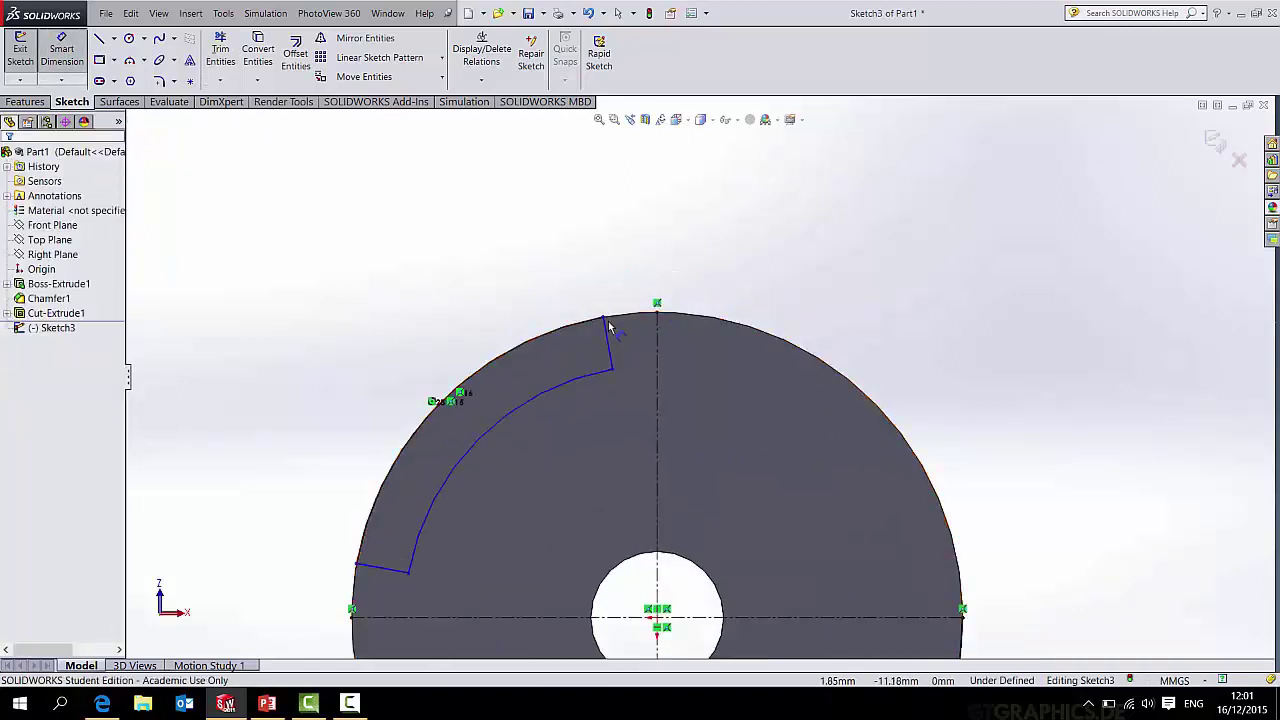
left_click(604, 318)
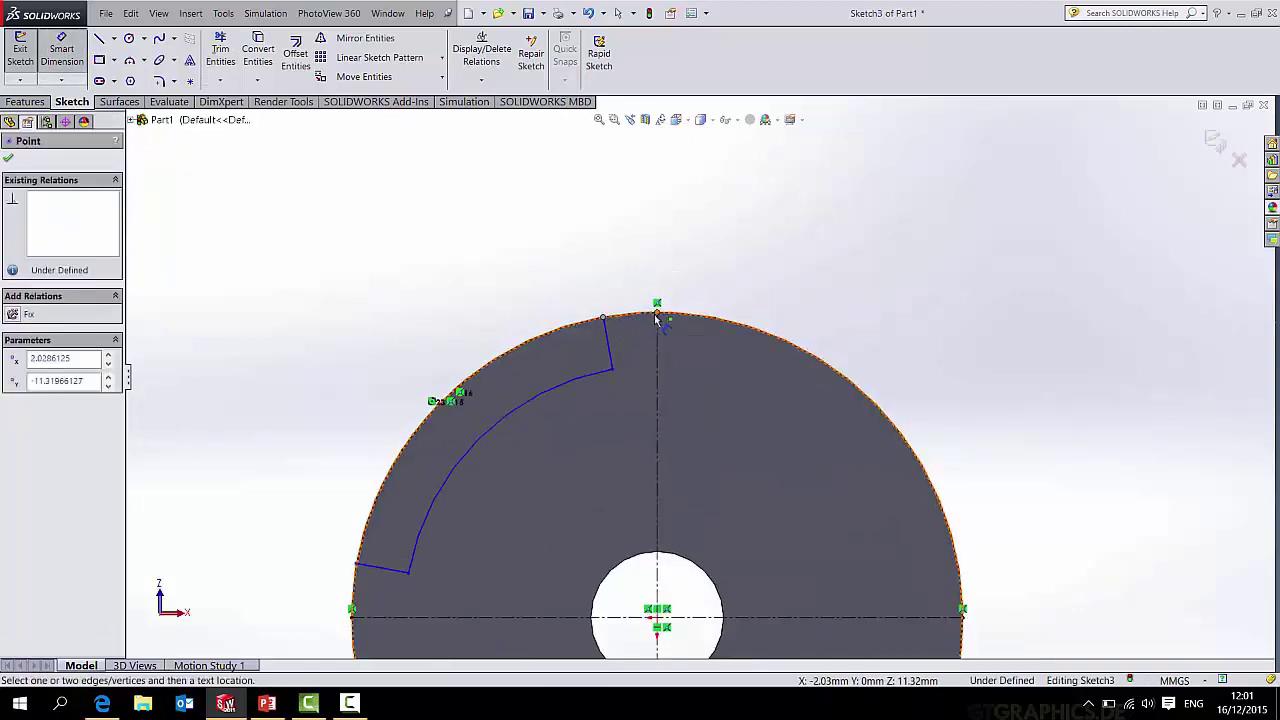
left_click(657, 322)
left_click(655, 256)
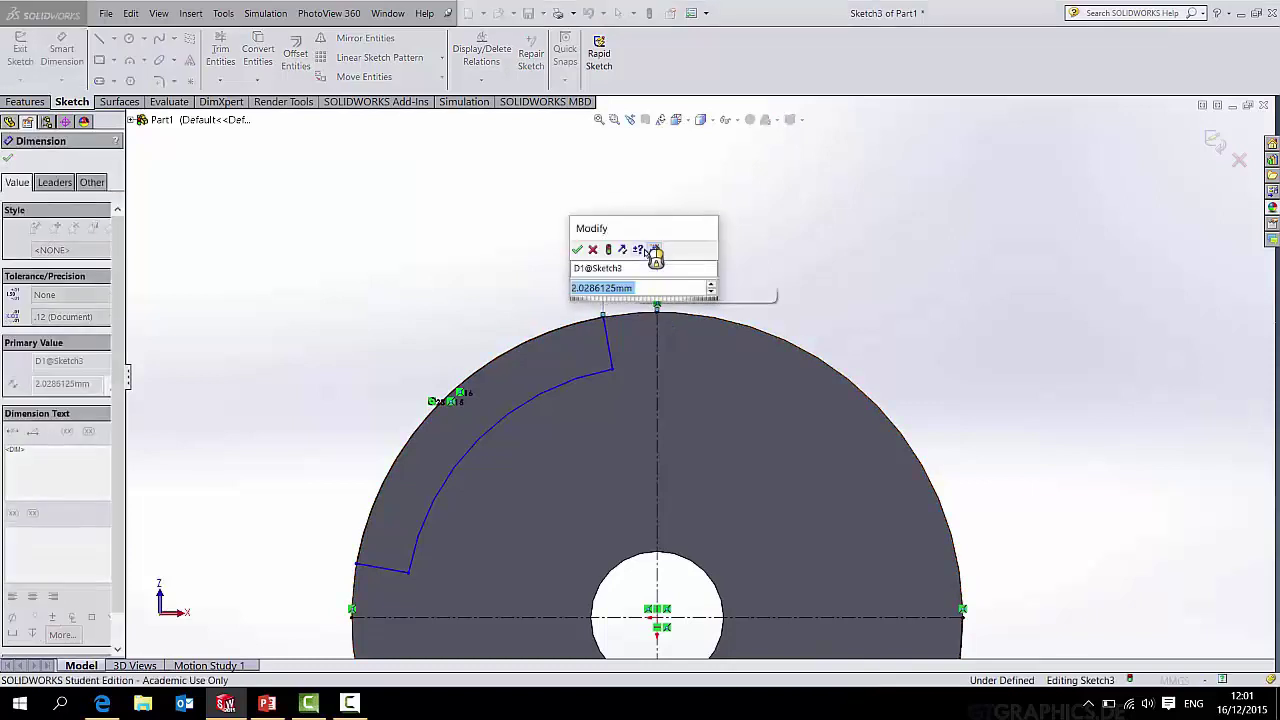
type("3")
key("Return")
Dimension the upper-left segment's lower outer corner 3 mm vertically from the left end of the horizontal centreline.
scroll(600, 380, "up", 2)
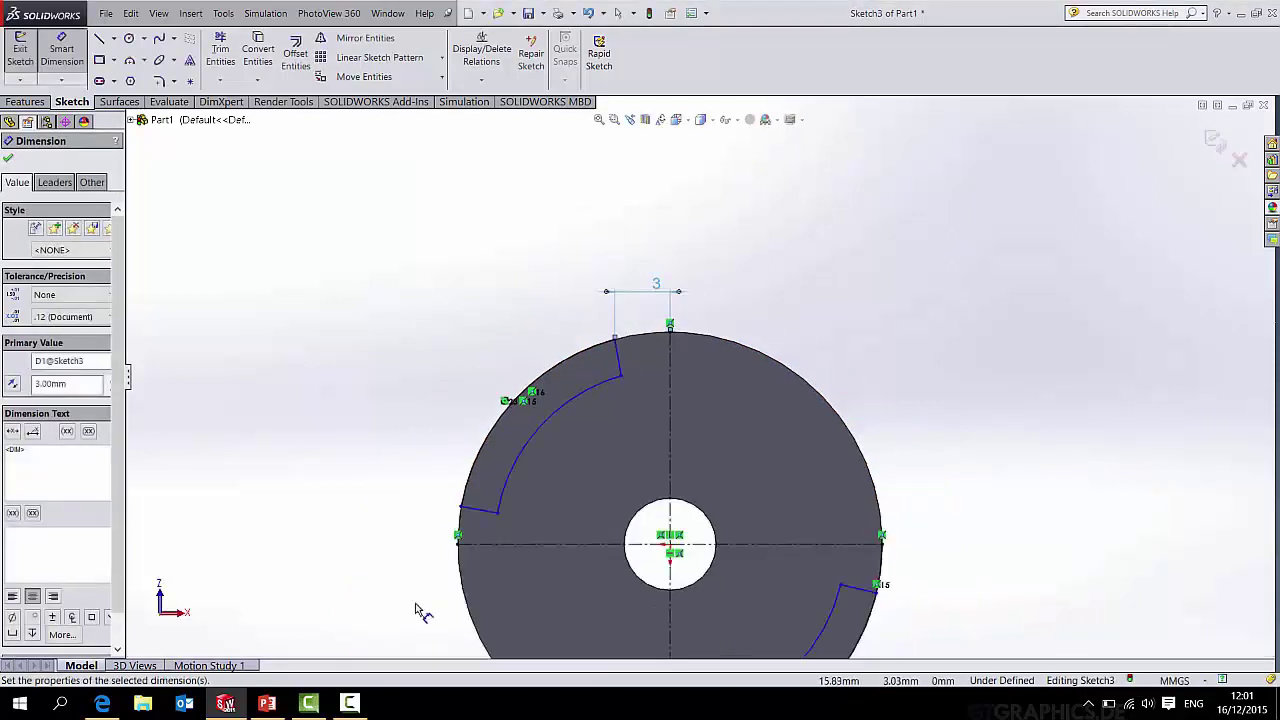
left_click(458, 537)
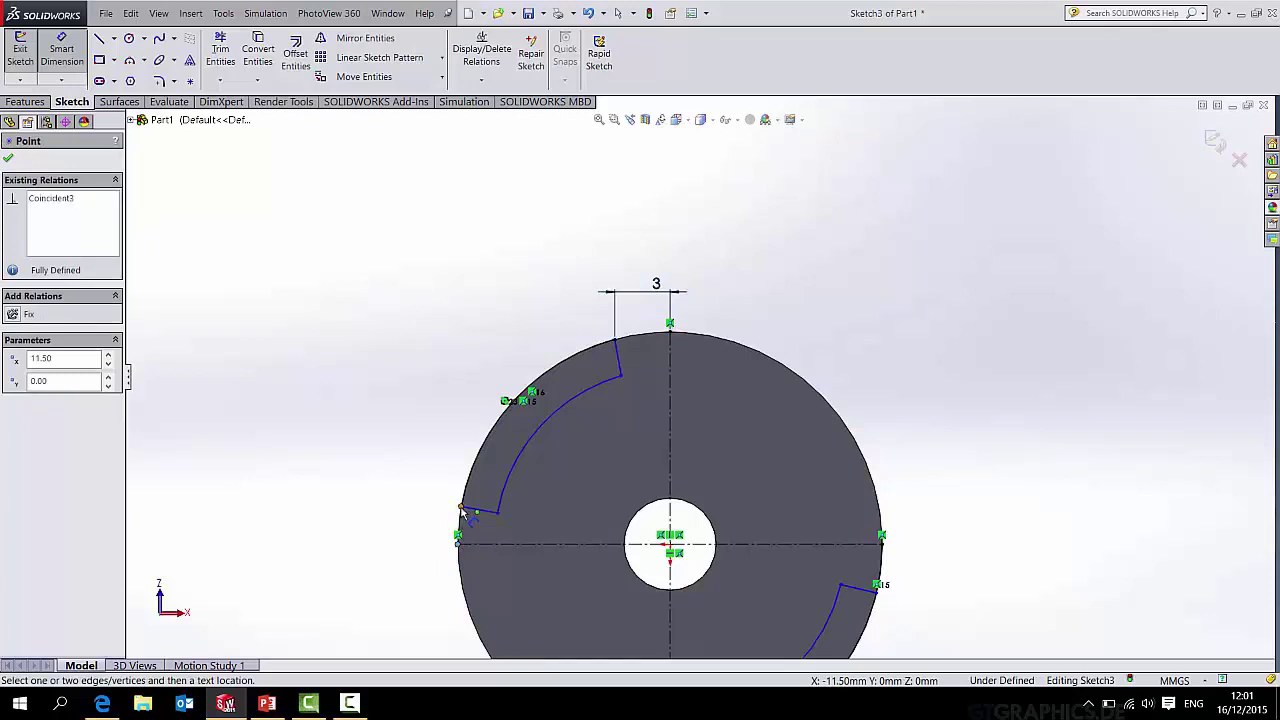
left_click(462, 510)
left_click(397, 525)
key("Return")
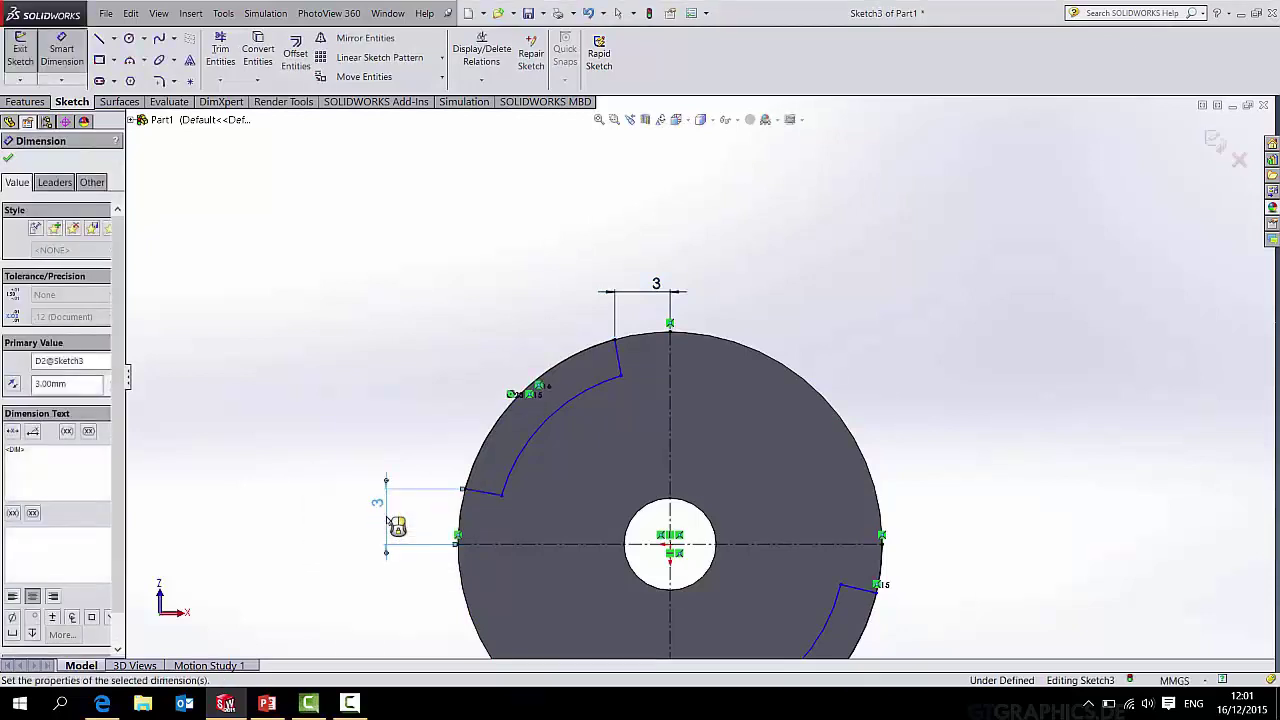
Dimension the lower-right segment's upper outer corner 3 mm vertically from the right end of the horizontal centreline.
scroll(814, 420, "down", 4)
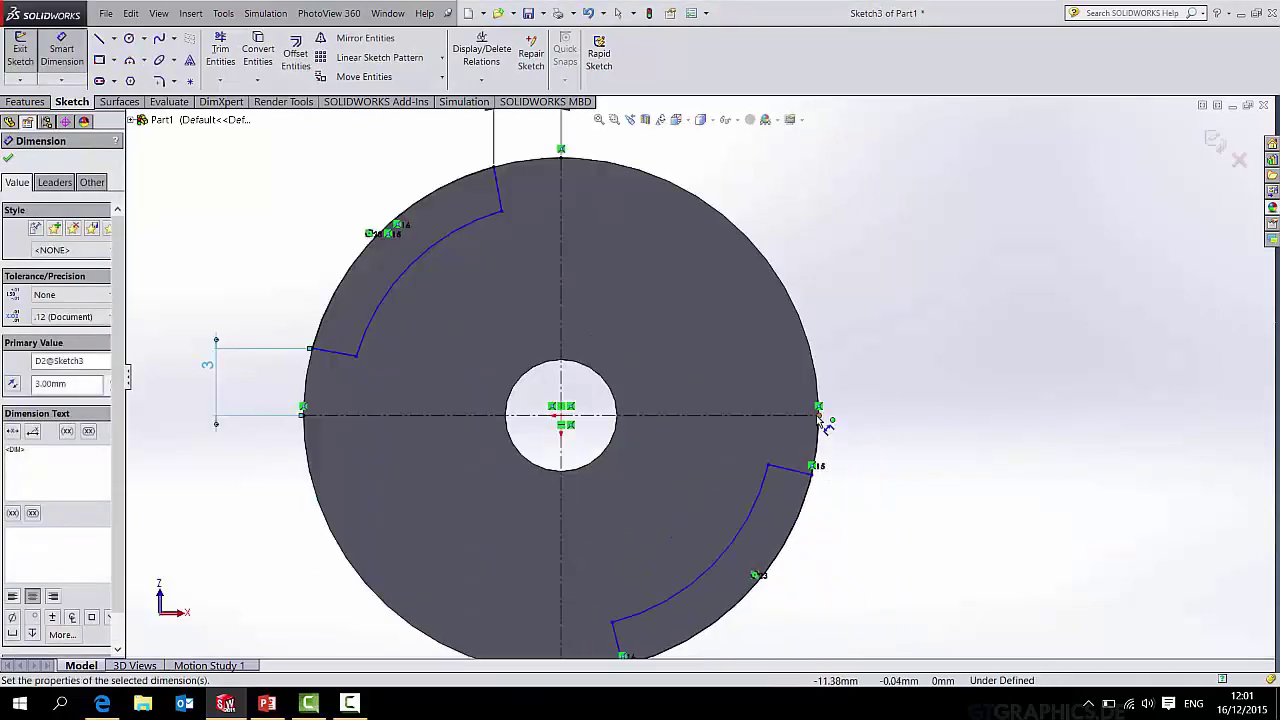
left_click(818, 409)
left_click(811, 466)
left_click(889, 445)
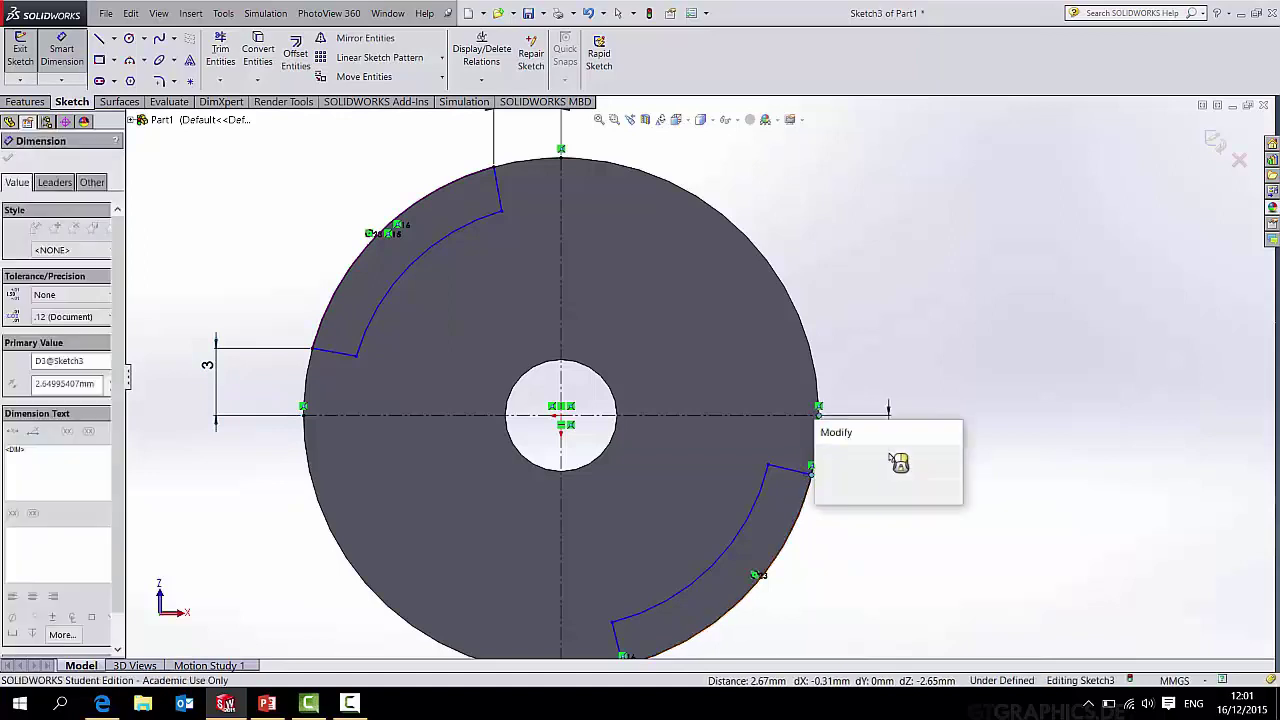
type("3")
key("Return")
Dimension the lower-right segment's bottom outer corner 3 mm horizontally from the lower end of the vertical centreline.
scroll(894, 460, "up", 3)
scroll(627, 540, "down", 3)
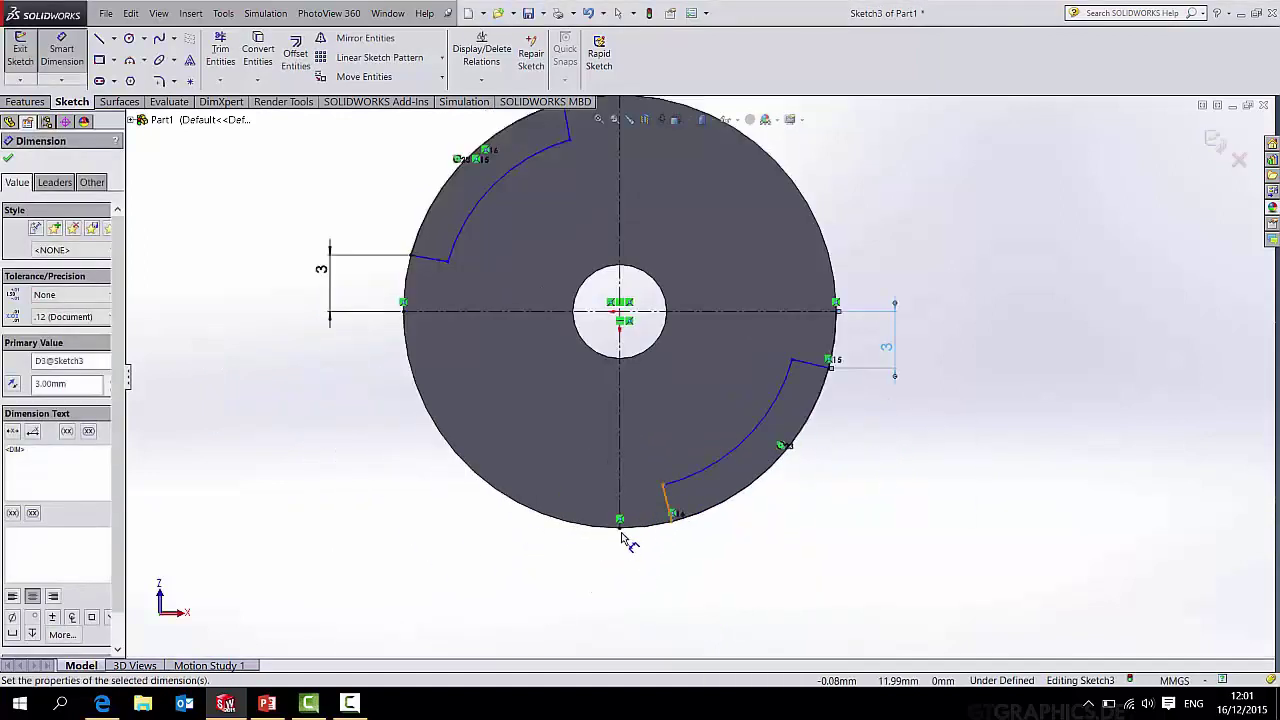
left_click(620, 524)
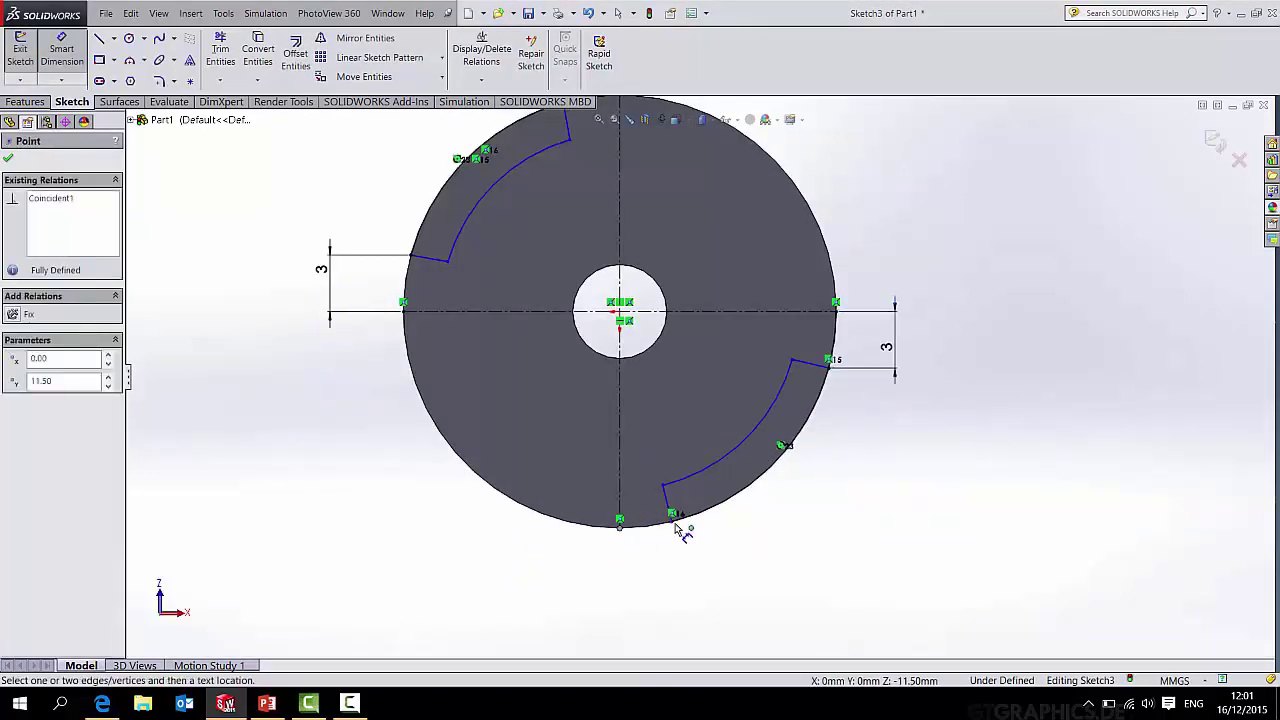
left_click(675, 516)
left_click(655, 572)
type("3.00mm")
key("Return")
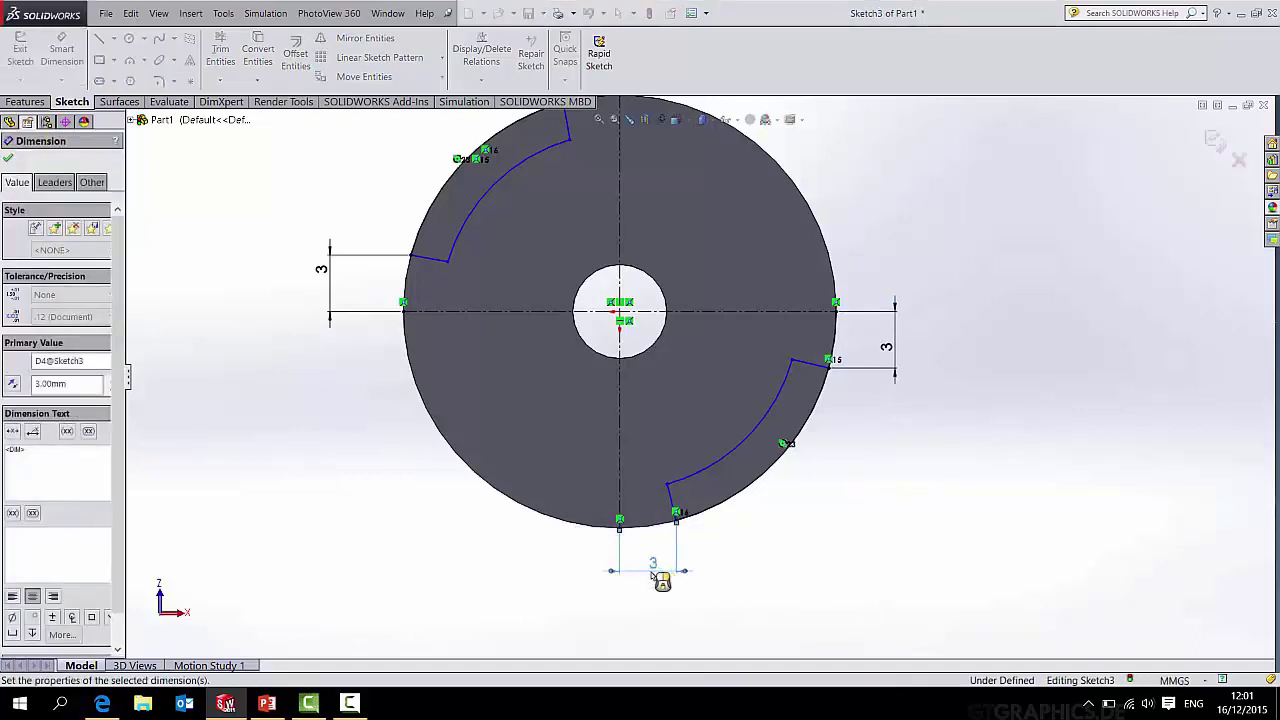
Set the radial distance between the lower-right segment's inner and outer arcs to 2 mm.
left_click(755, 447)
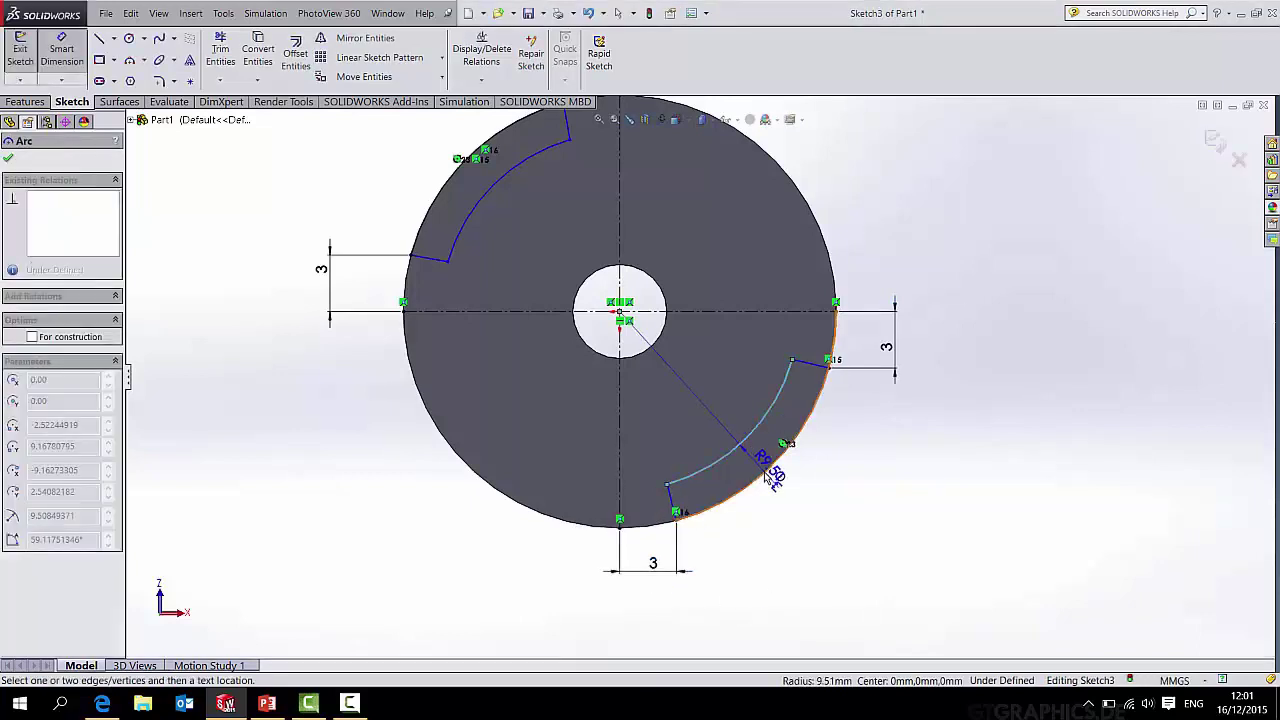
left_click(822, 534)
type("2.00mm")
key("Return")
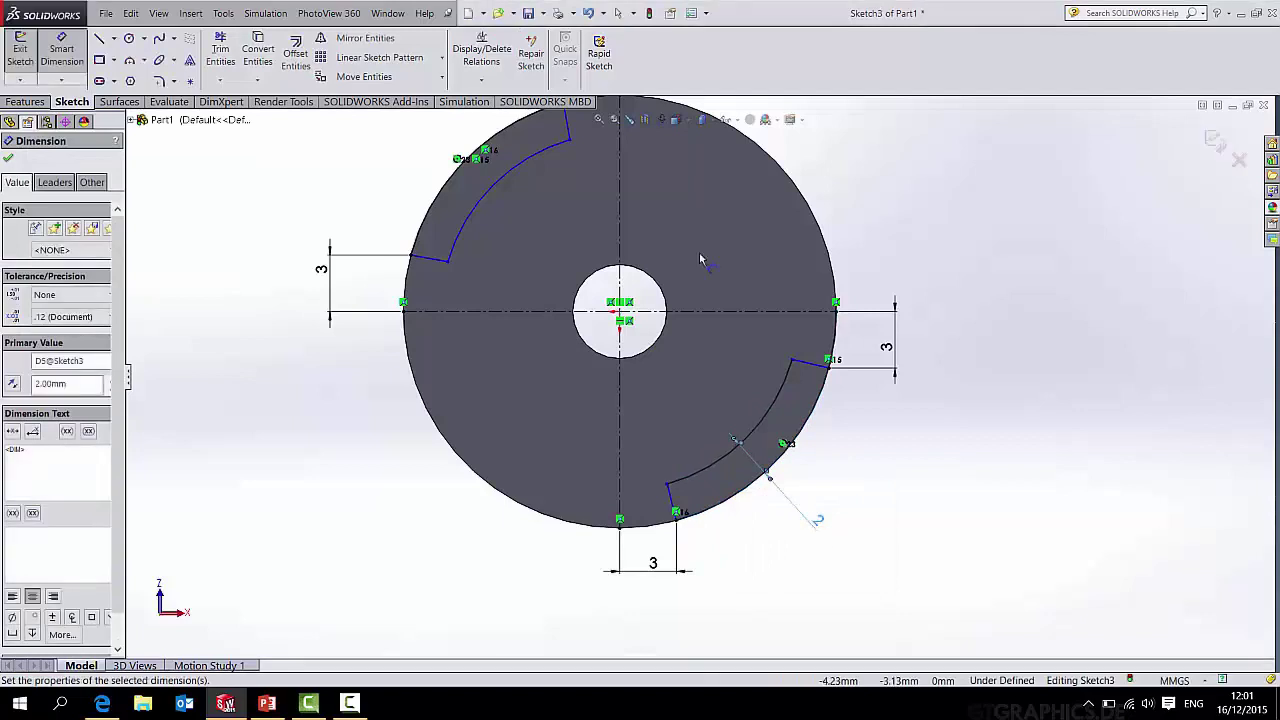
Set the radial distance between the upper-left segment's inner and outer arcs to 2 mm and finish dimensioning.
left_click(529, 157)
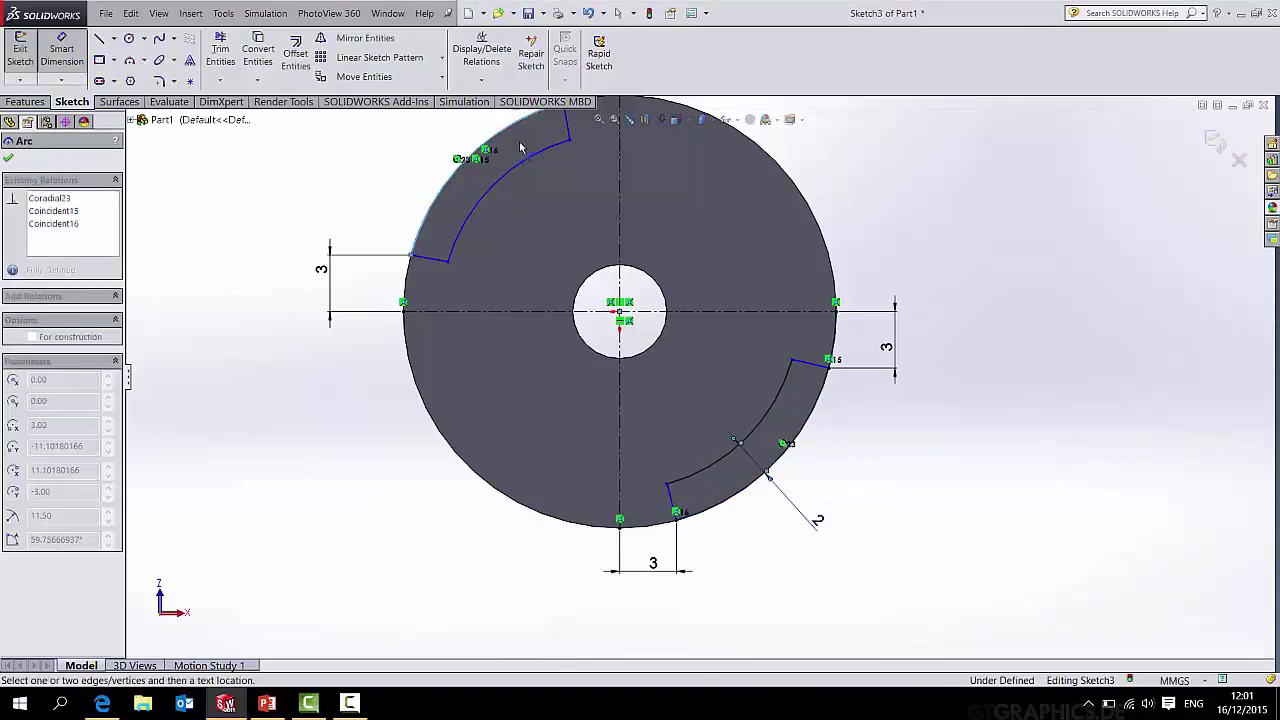
left_click(399, 175)
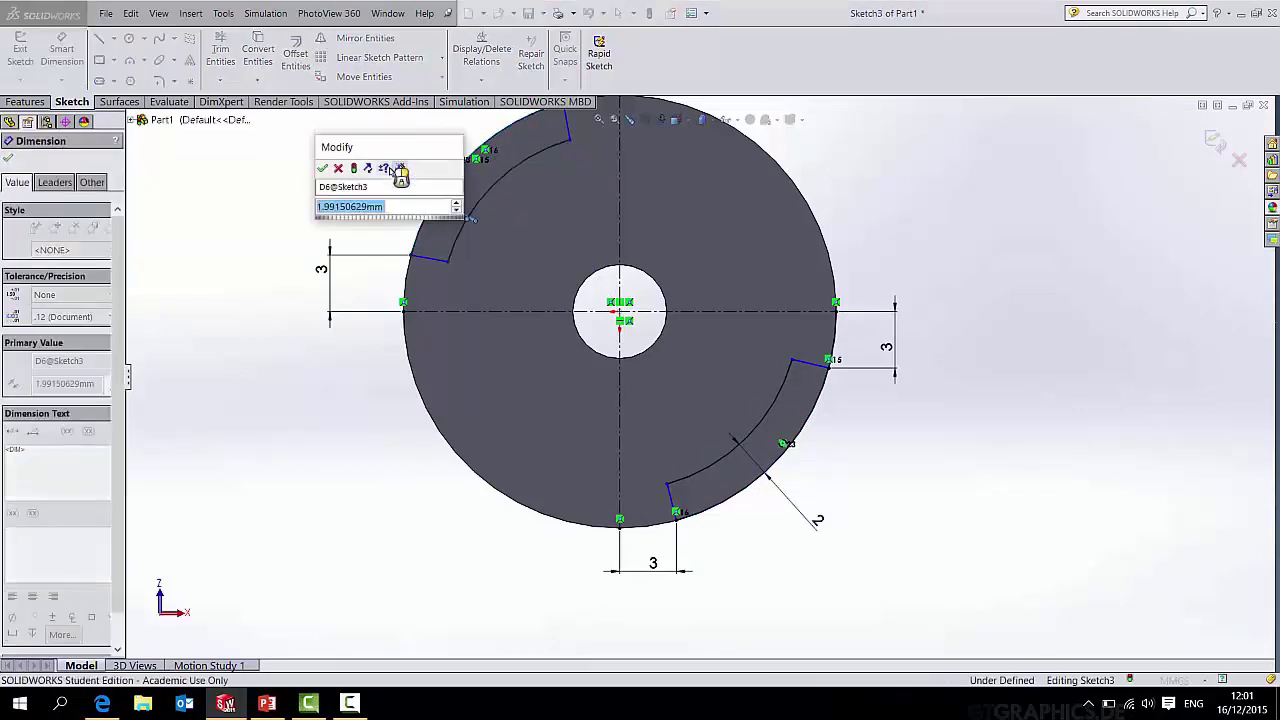
type("2")
key("Return")
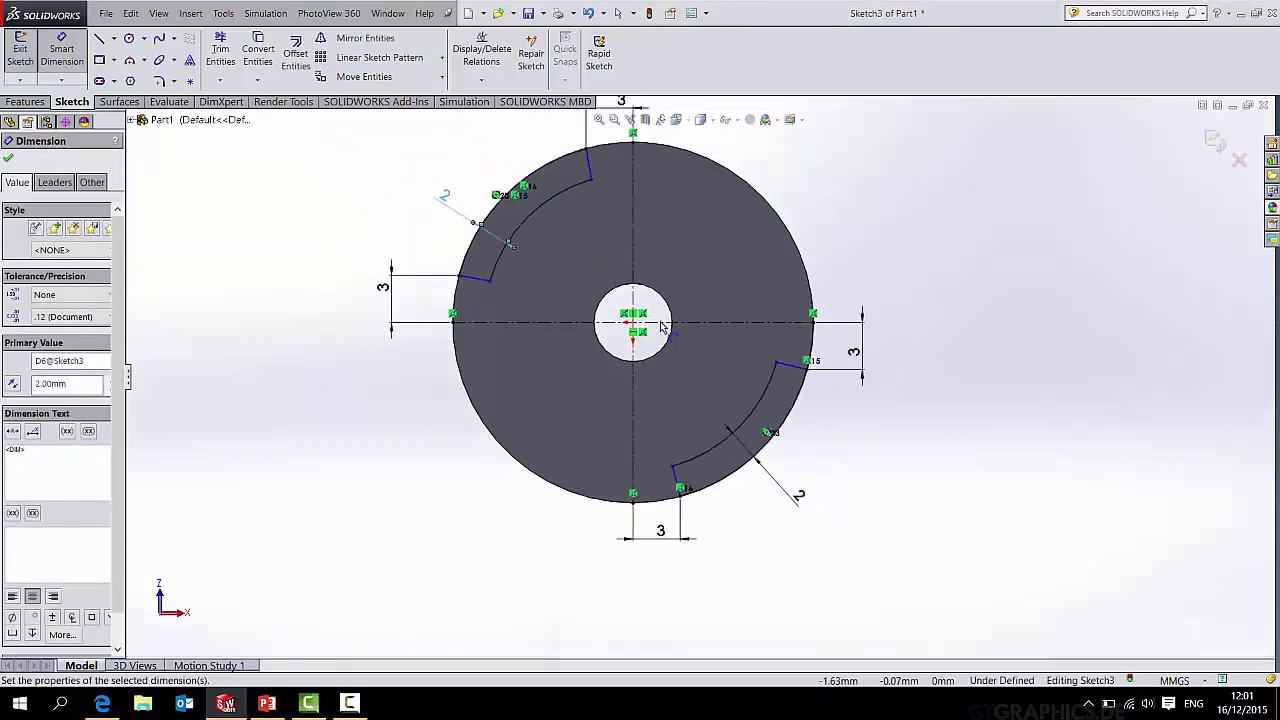
key("Escape")
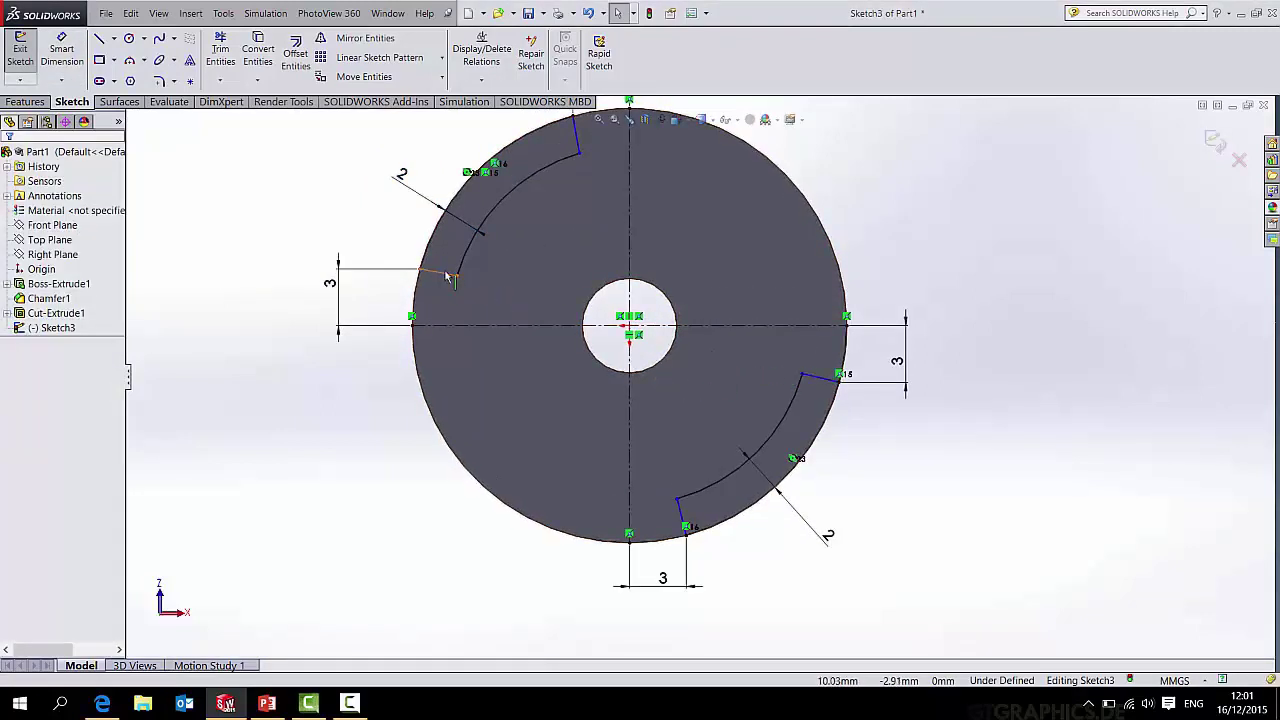
Move the upper-left segment's top inner corner slightly along its arc to test its freedom, and deselect it.
left_click(580, 158)
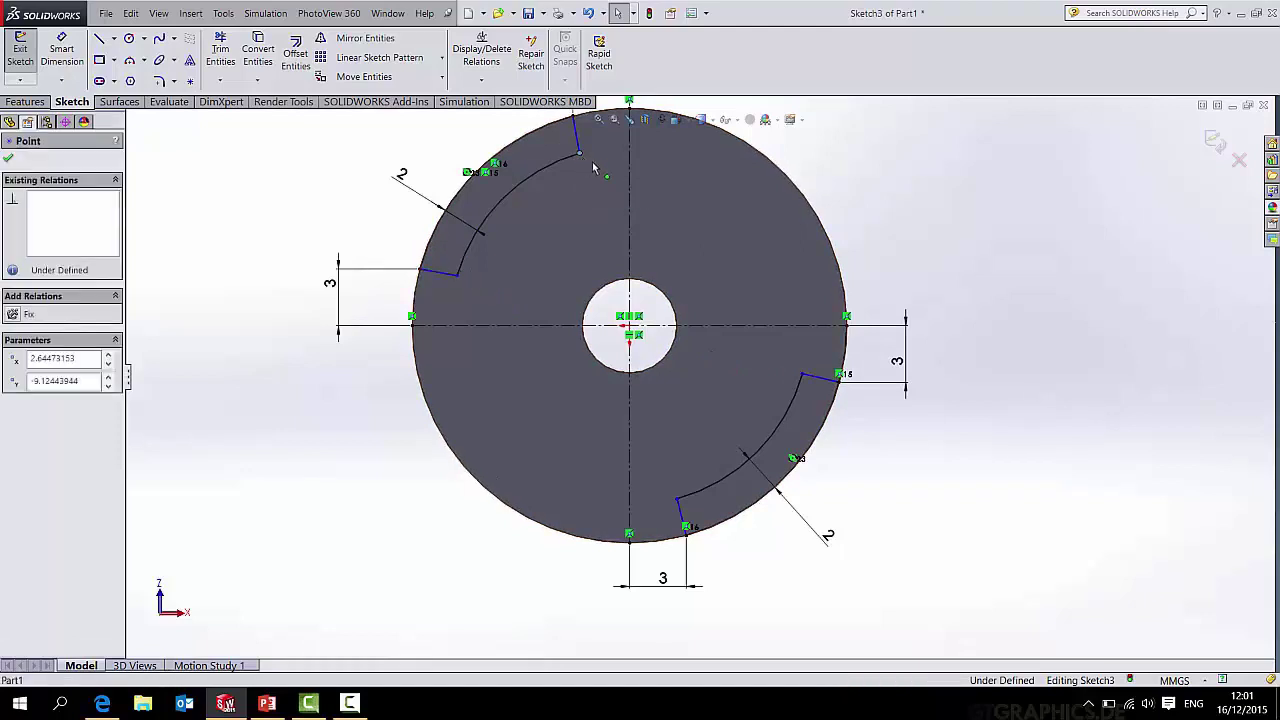
left_click_drag(580, 165, 574, 173)
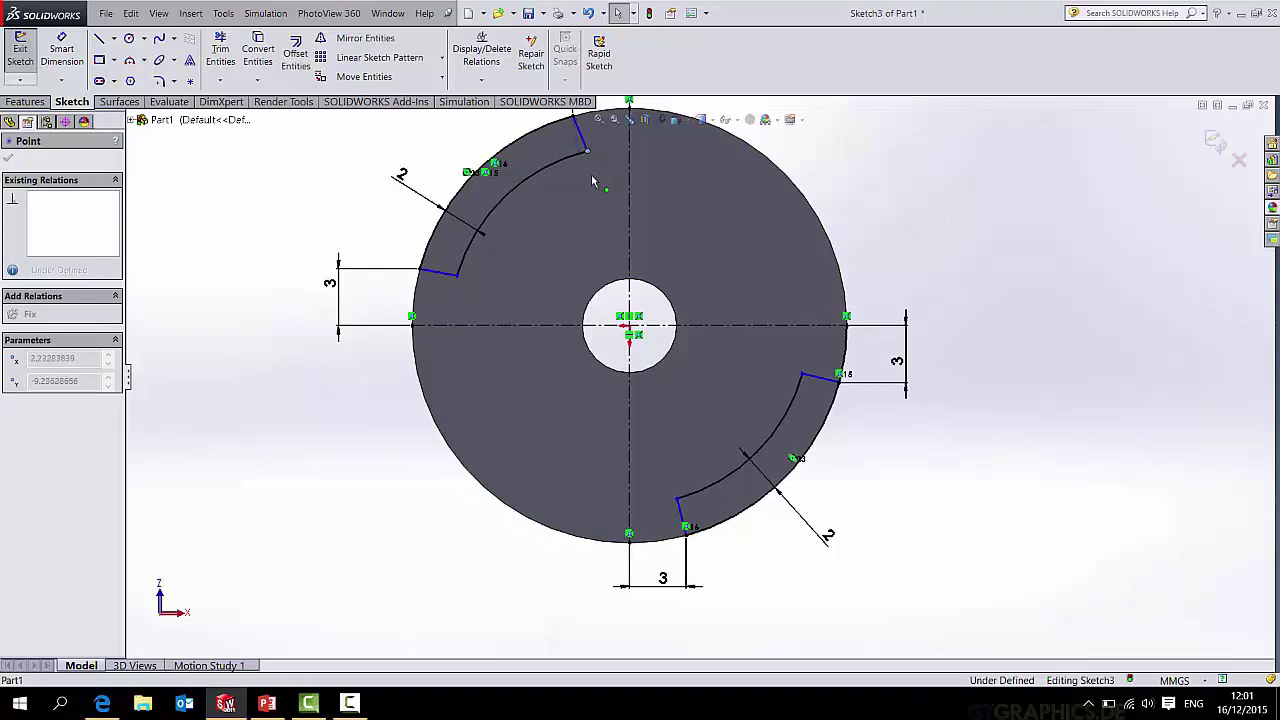
left_click(255, 205)
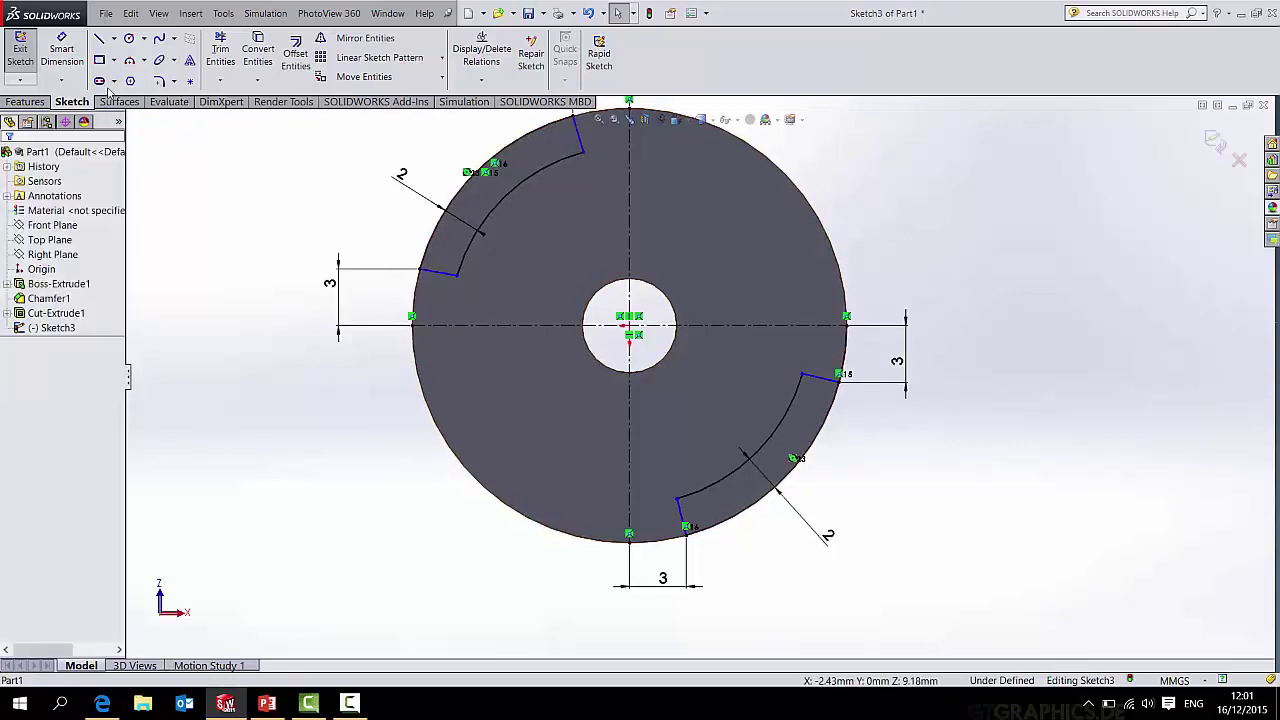
Draw a construction line from the sketch origin to the upper-left segment's top outer corner.
left_click(100, 40)
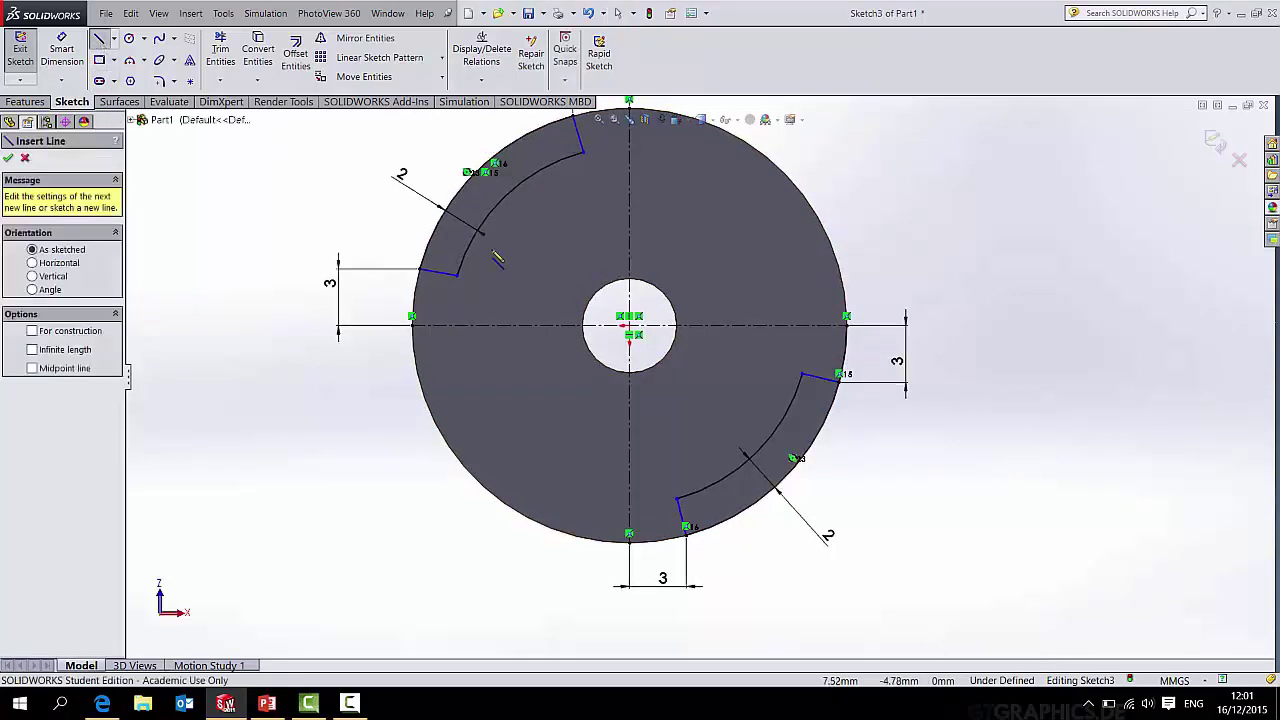
left_click(629, 327)
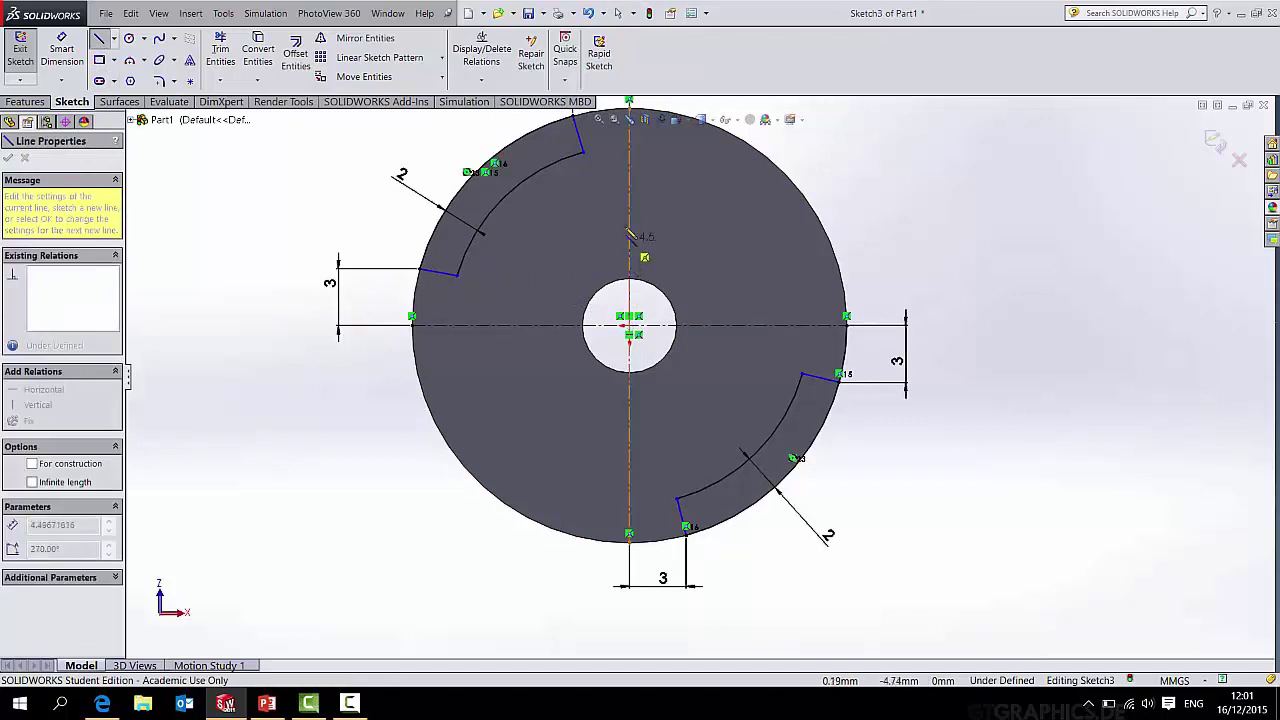
double_click(574, 115)
key("Escape")
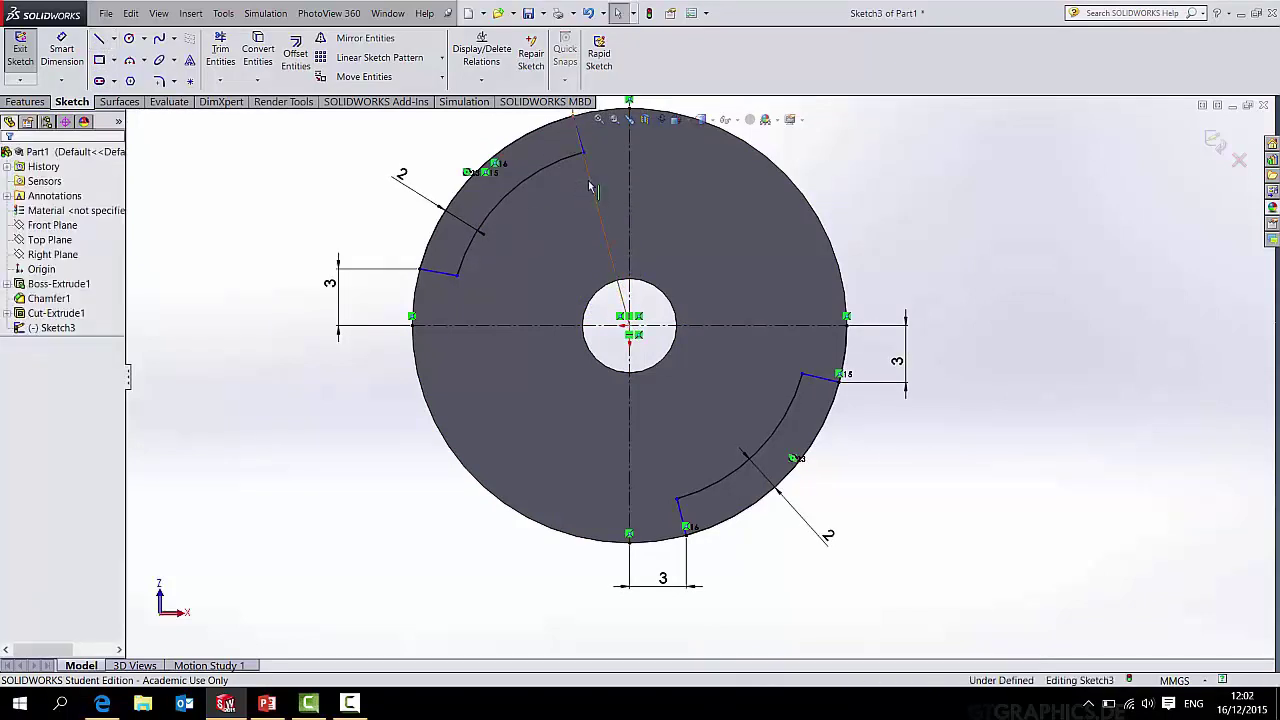
left_click(590, 187)
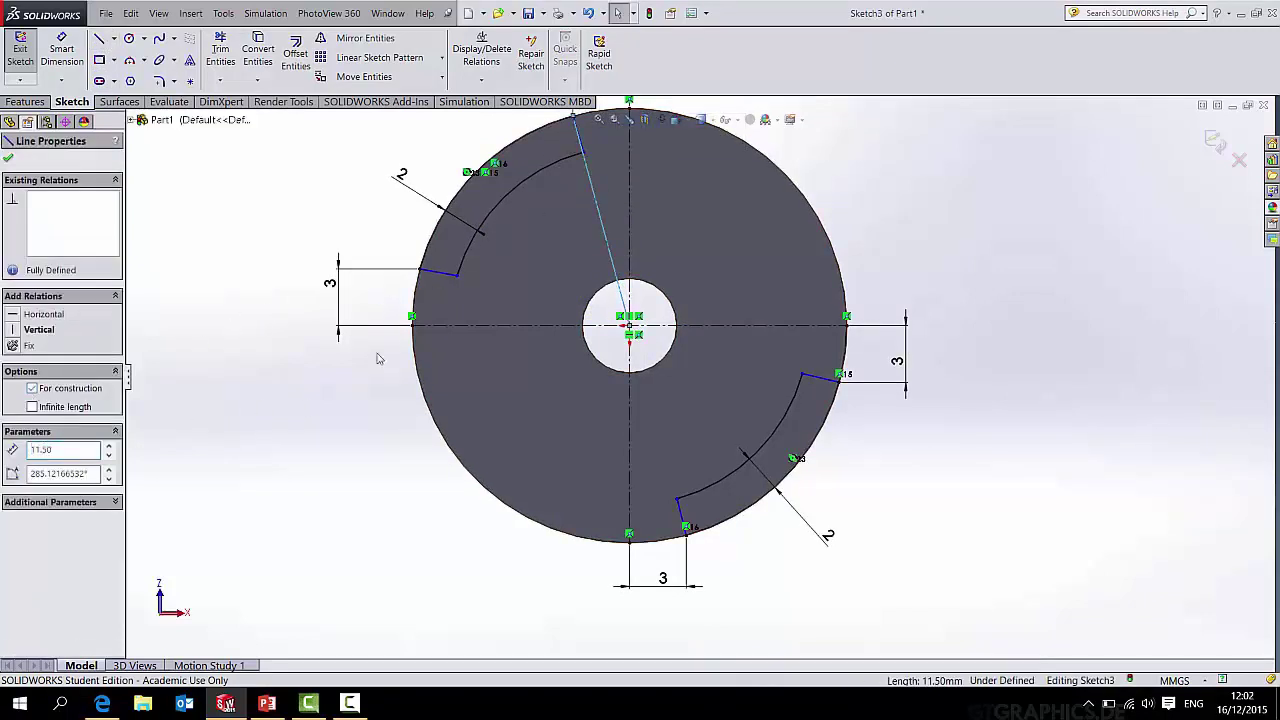
scroll(590, 160, "down", 5)
key("Escape")
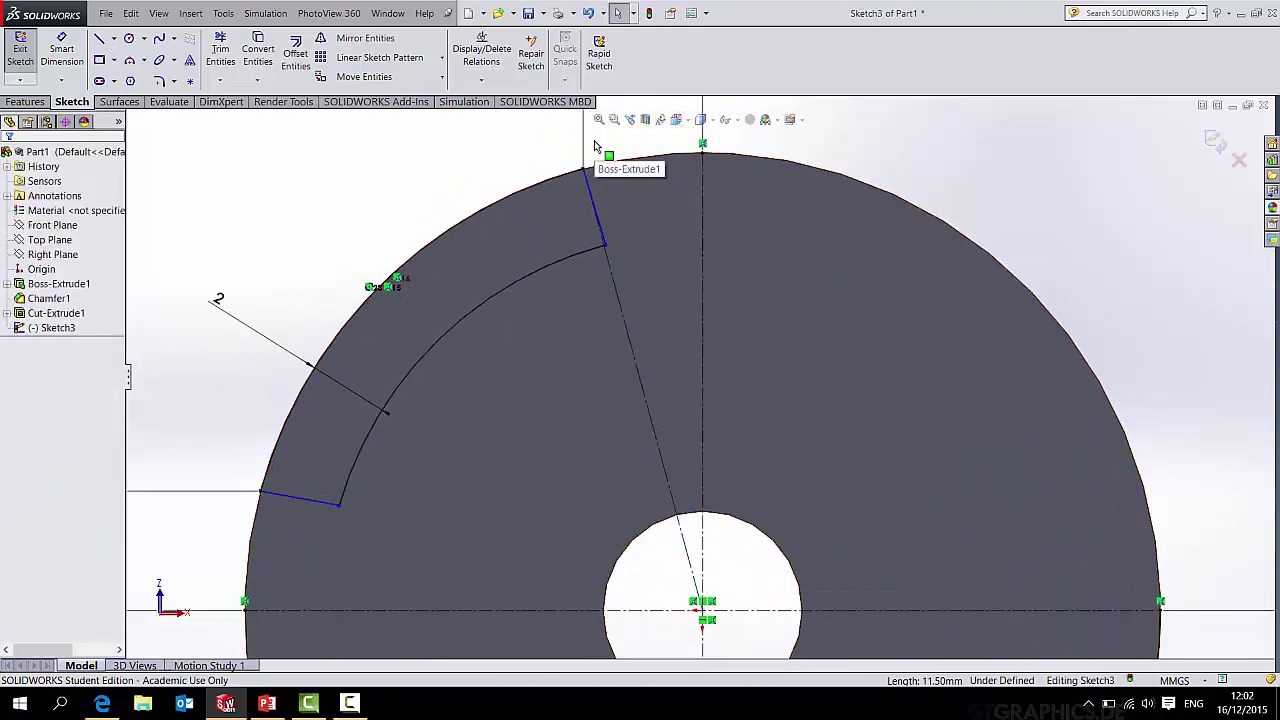
Make the upper-left segment's top short edge collinear with the construction line through its outer corner.
left_click(607, 232)
left_click(350, 385, "ctrl")
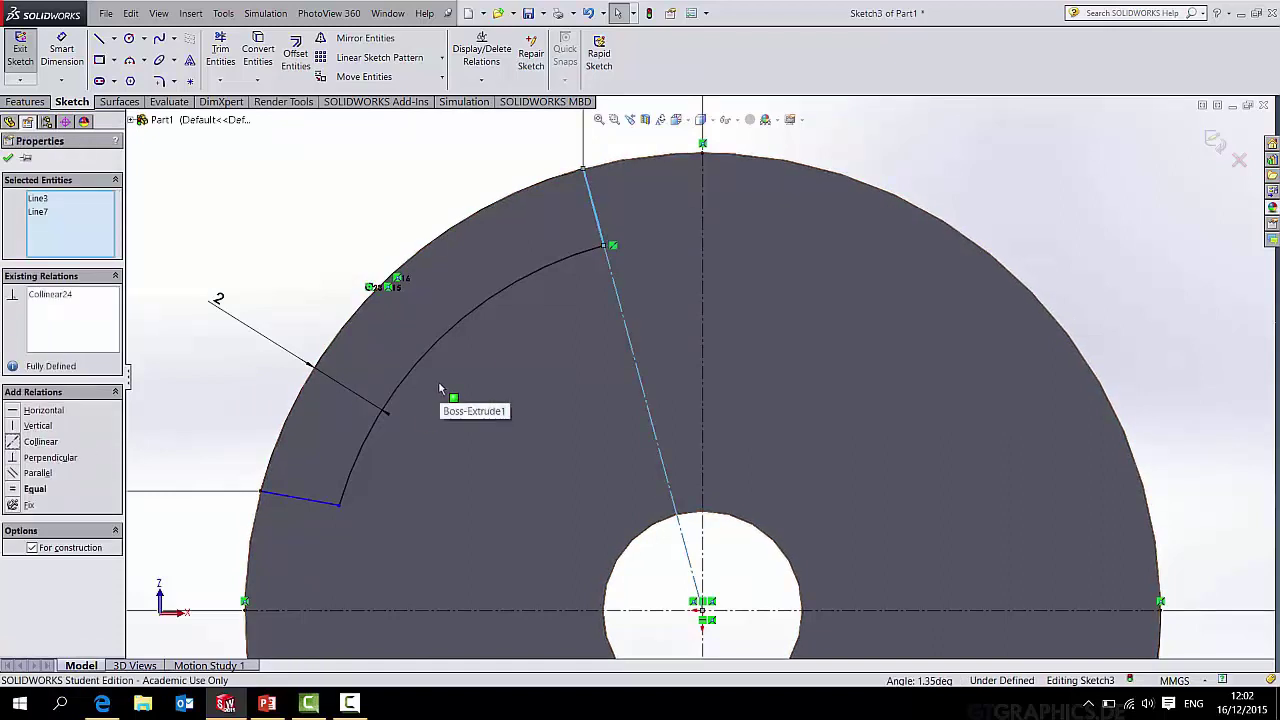
key("Escape")
Draw a construction line between the upper-left segment's lower outer corner and the sketch origin.
key("f")
scroll(522, 447, "down", 2)
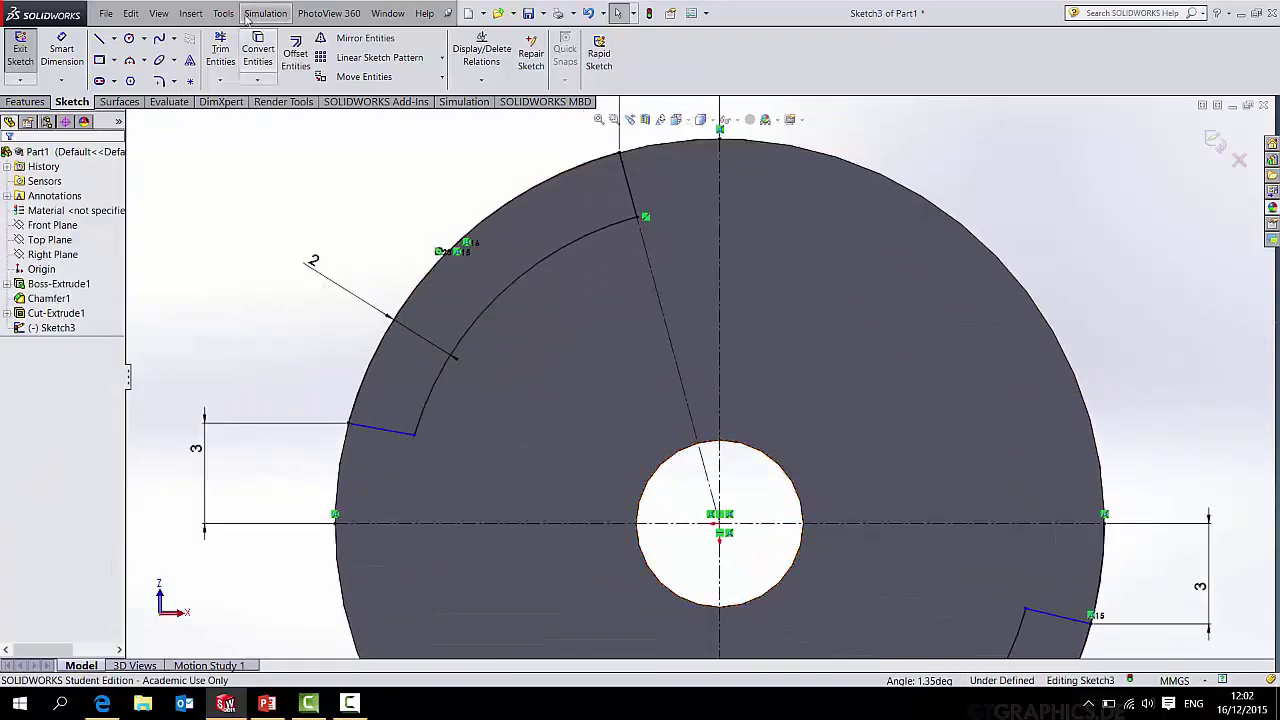
left_click(100, 39)
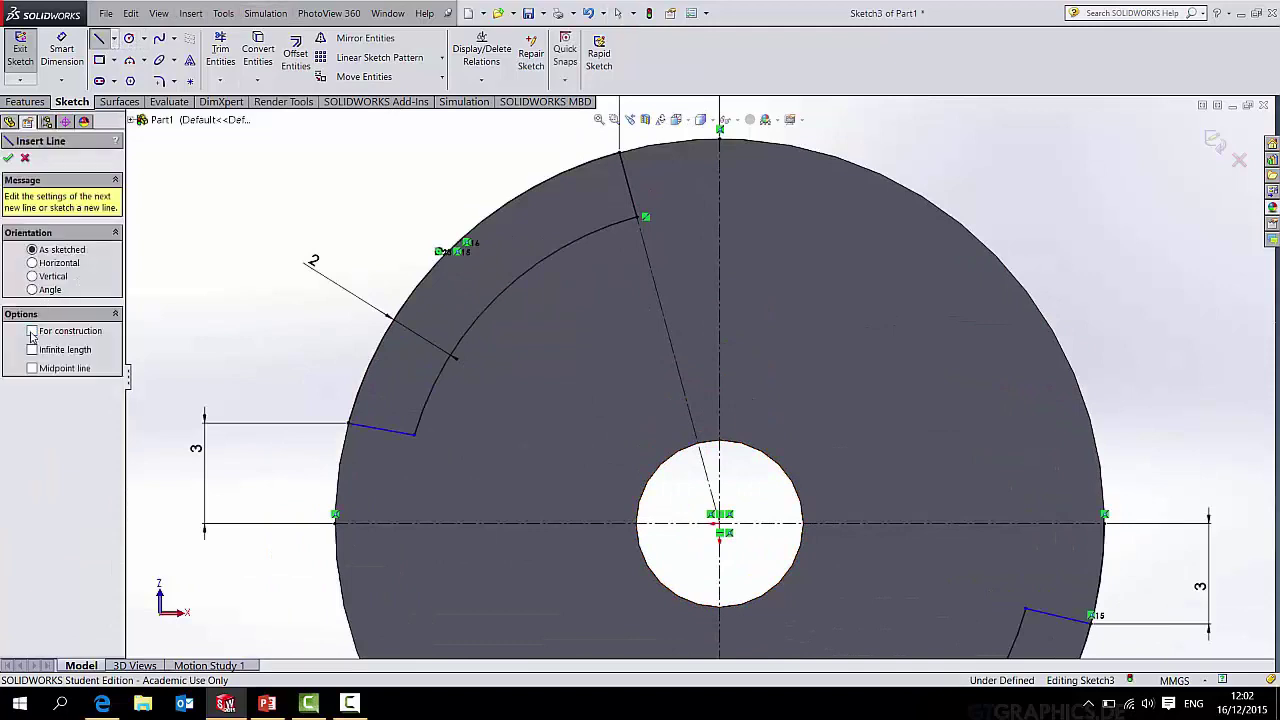
left_click(32, 332)
left_click(415, 434)
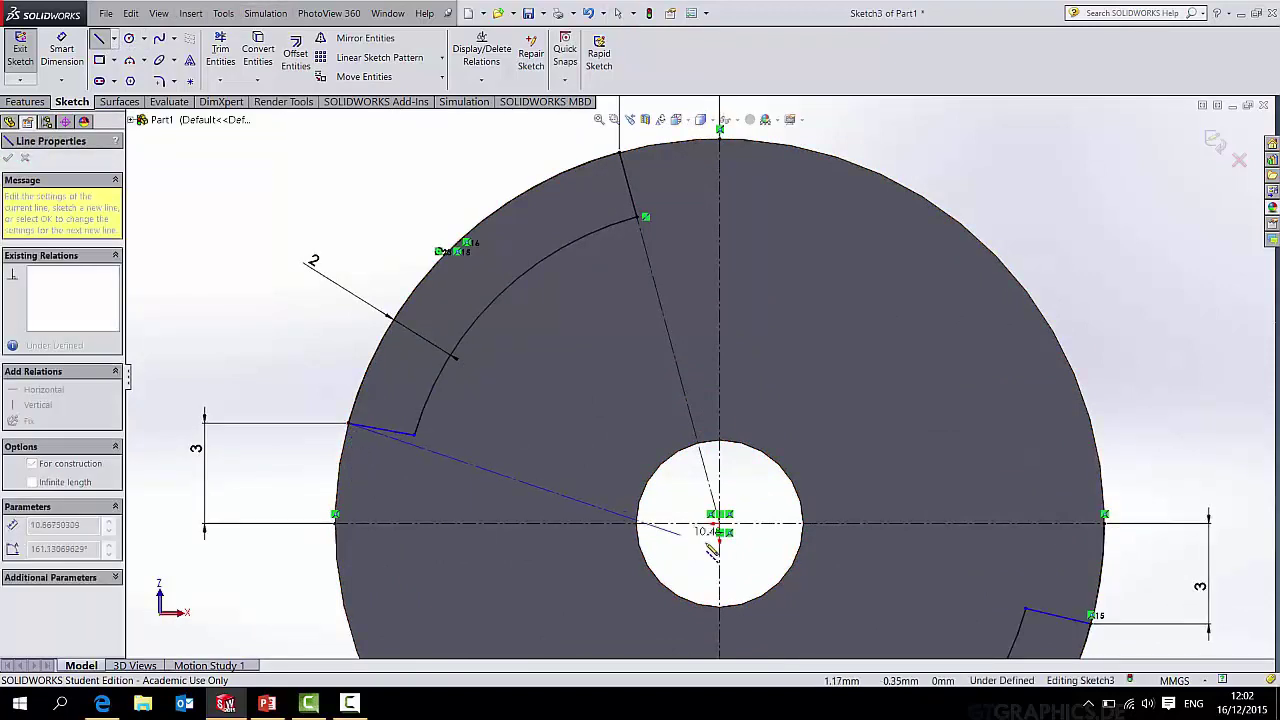
left_click(718, 518)
key("Escape")
Make the upper-left segment's lower short edge collinear with the construction line running from its outer corner to the origin.
left_click(405, 438)
left_click(406, 435)
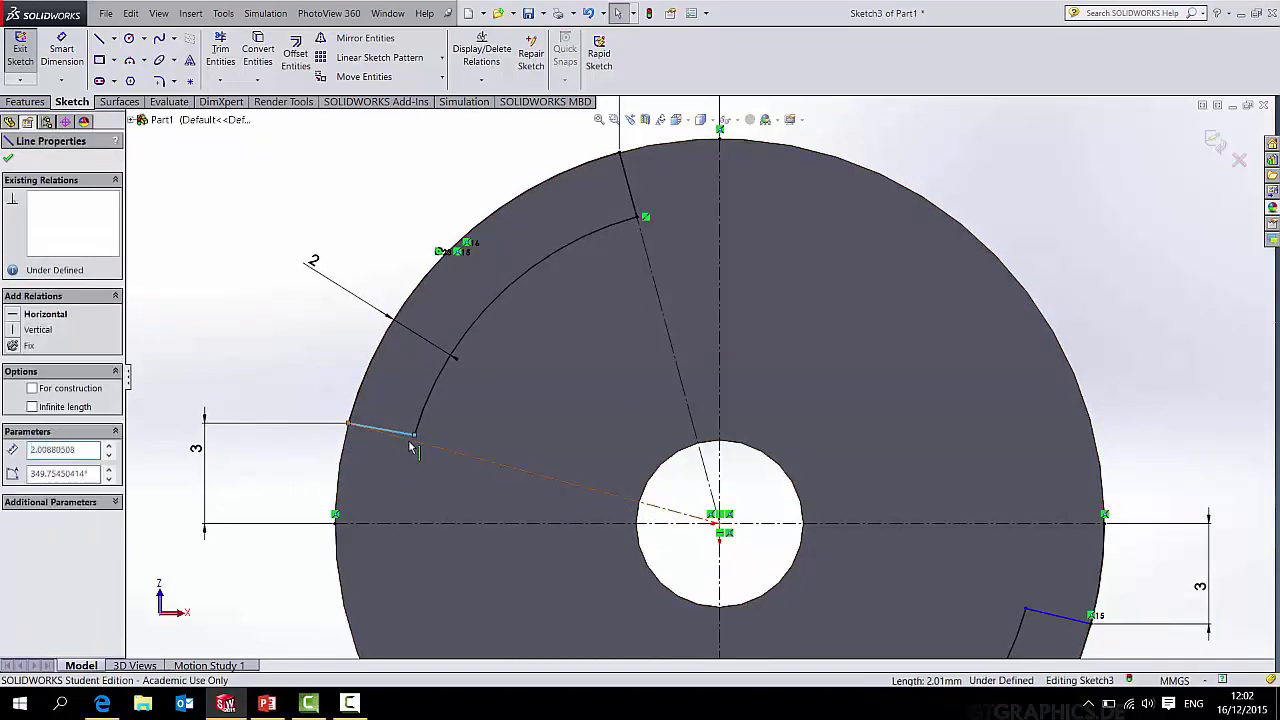
left_click(410, 444, "ctrl")
scroll(700, 378, "up", 3)
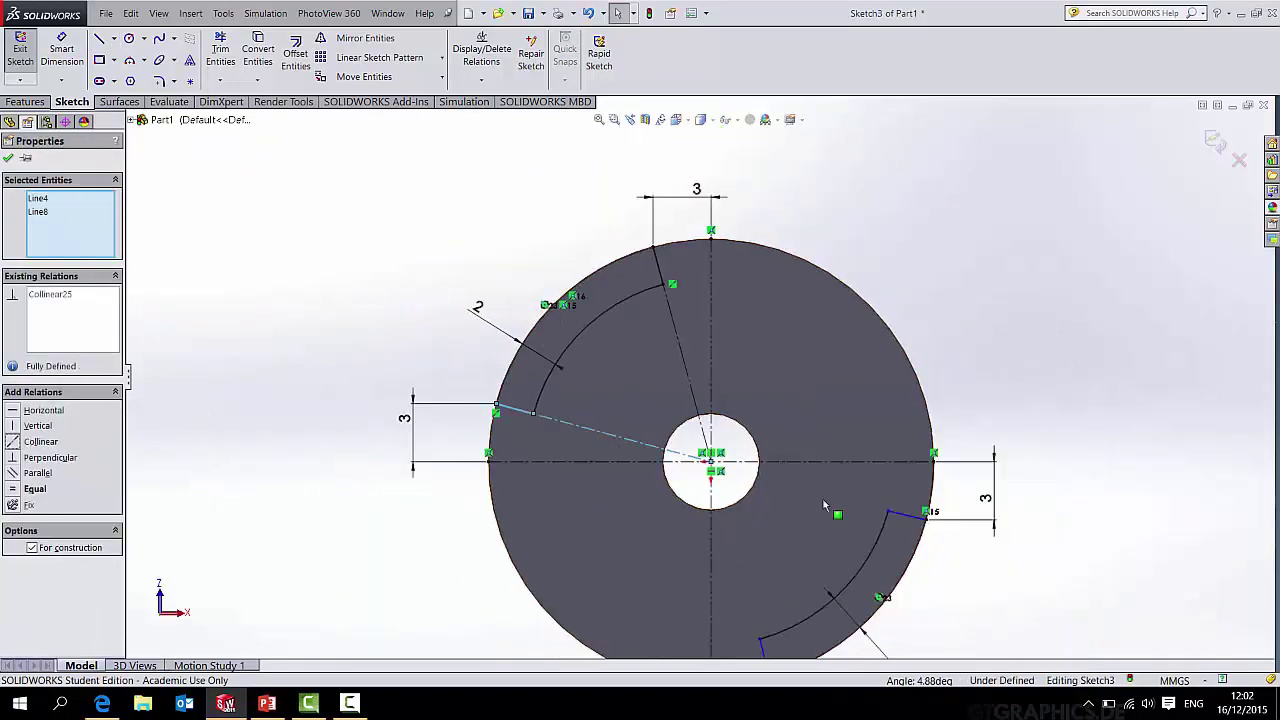
left_click(9, 159)
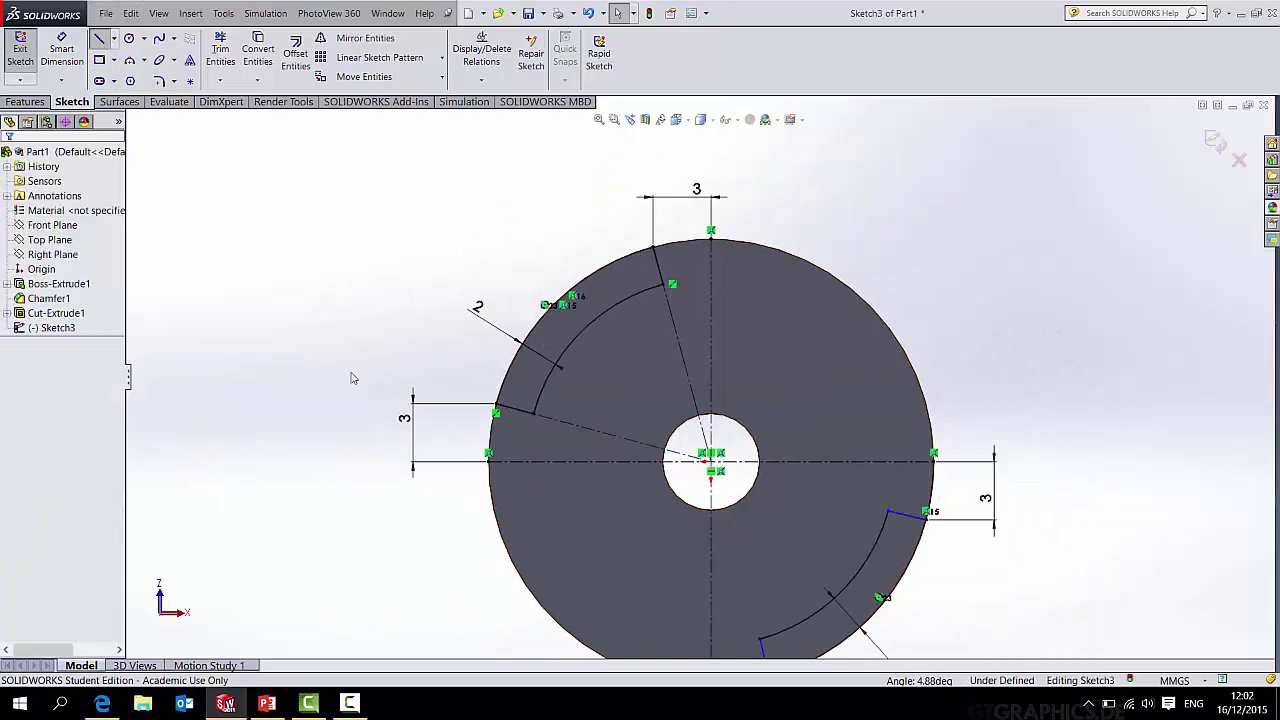
Draw a construction line from the origin to the lower-right segment's upper outer corner.
key("l")
left_click(711, 462)
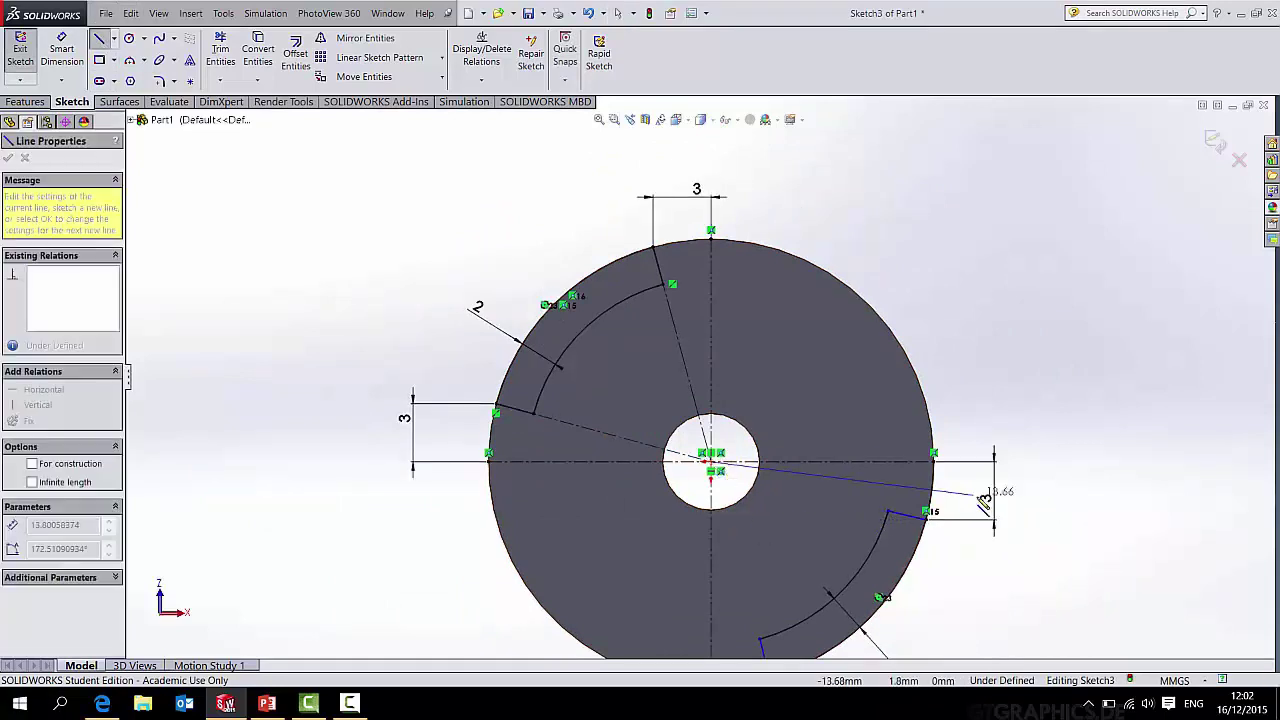
left_click(926, 517)
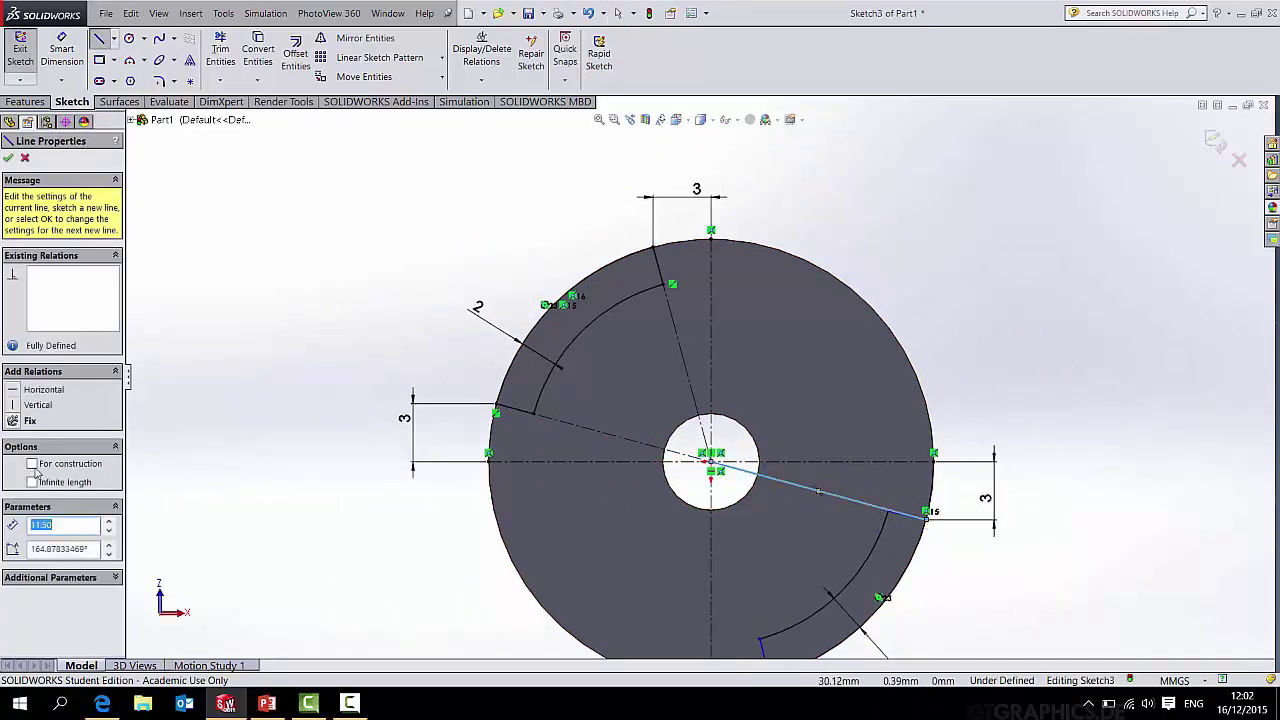
key("Escape")
Make the lower-right segment's upper short edge collinear with the construction line ending at its outer corner.
scroll(950, 558, "down", 4)
left_click(838, 472)
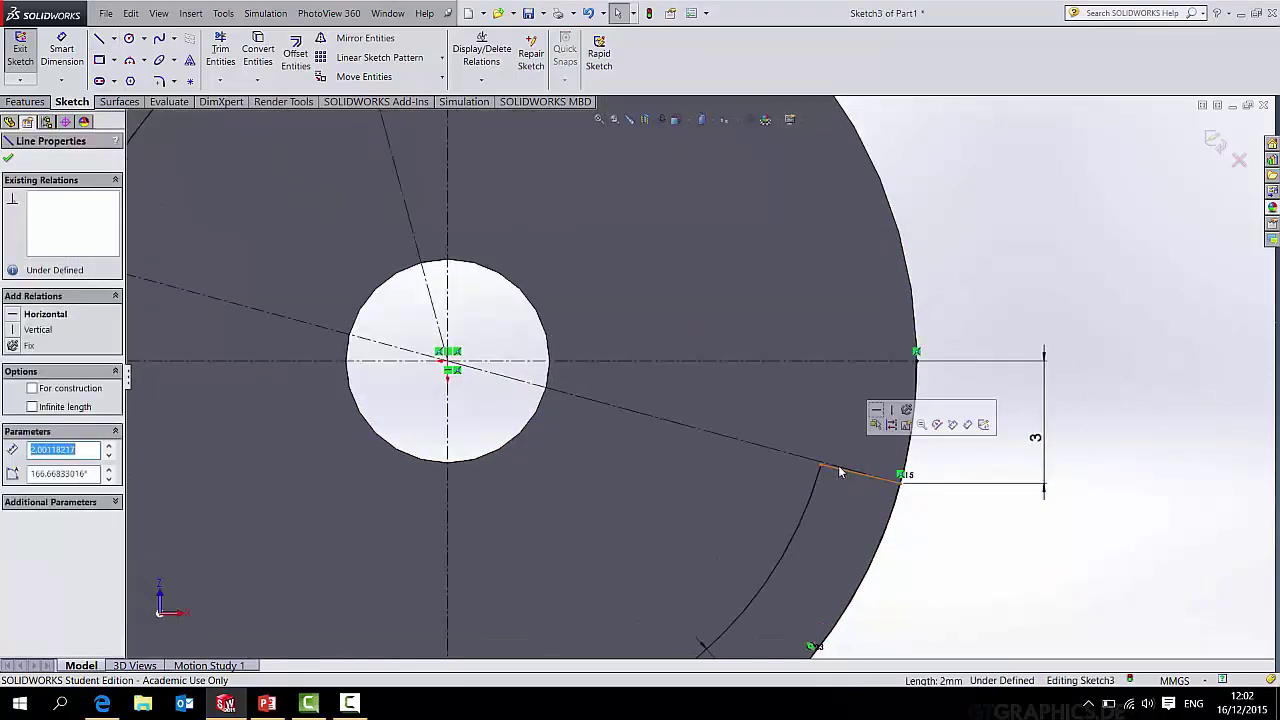
left_click(737, 443, "ctrl")
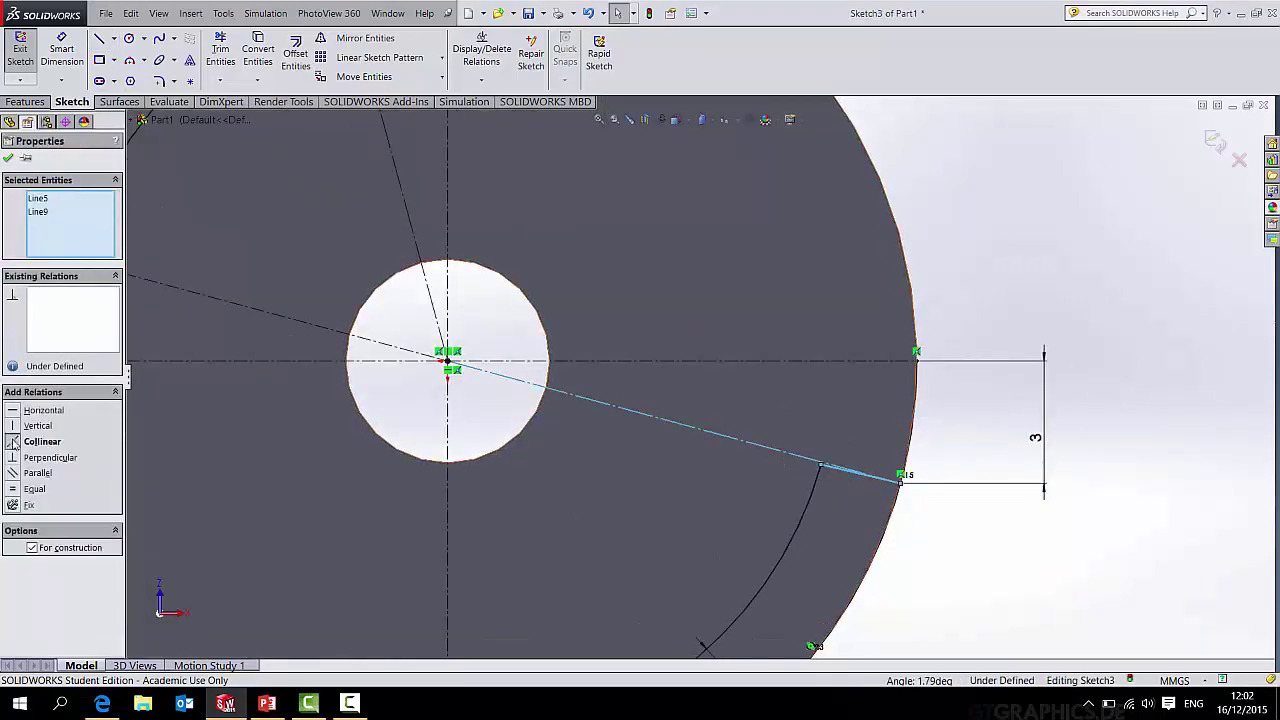
left_click(8, 158)
Draw a construction line from the origin to the lower-right segment's bottom outer corner.
key("l")
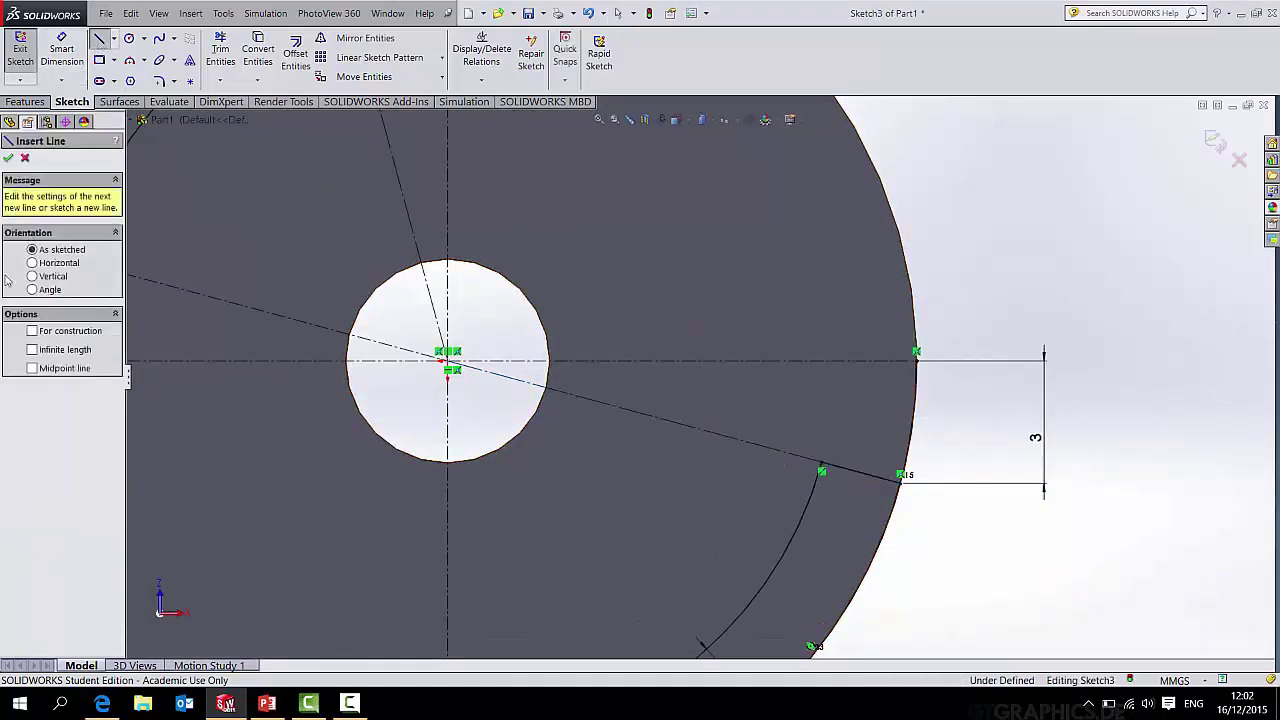
key("f")
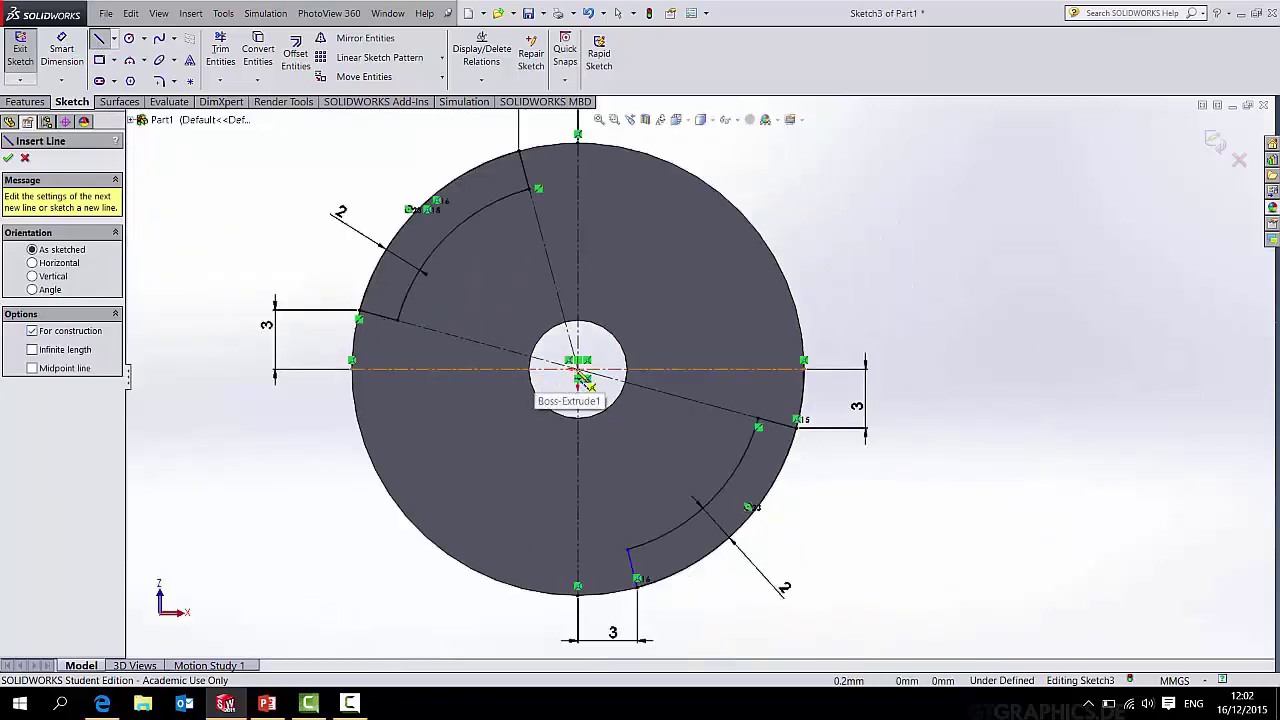
left_click(579, 378)
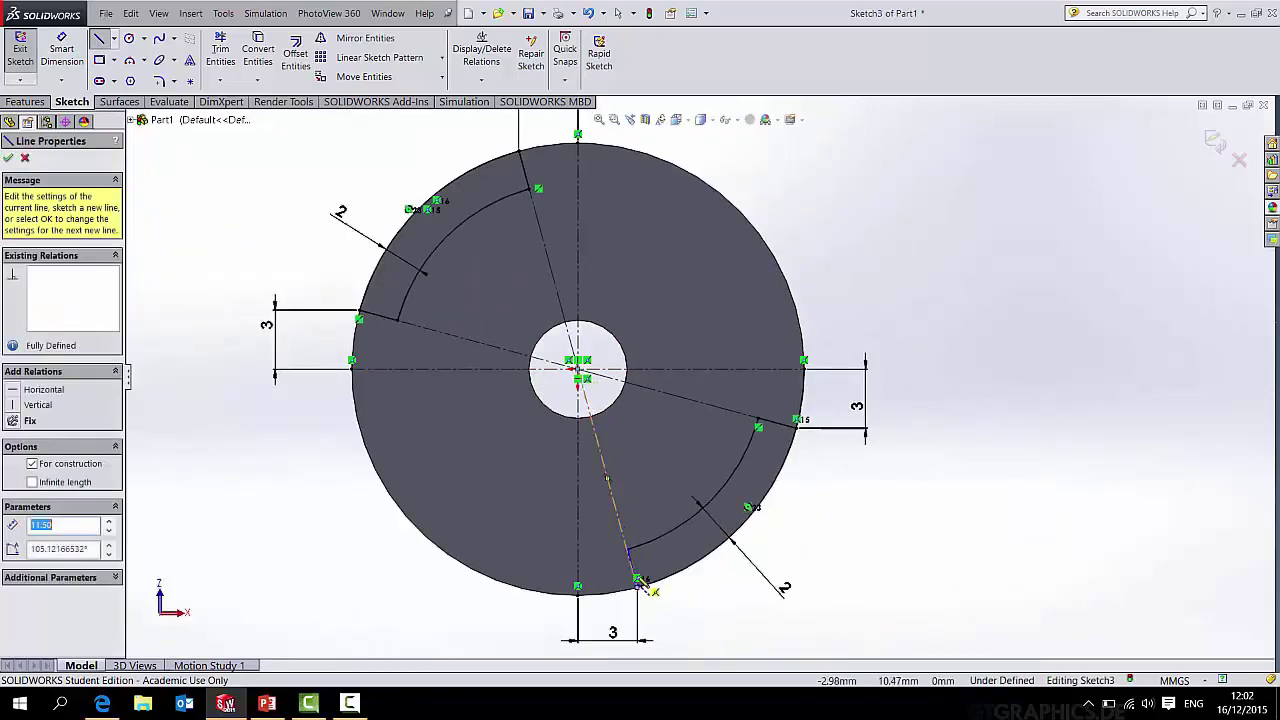
scroll(641, 593, "down", 5)
key("Escape")
Make the lower-right segment's bottom short edge collinear with its construction line and exit the sketch.
left_click(641, 456)
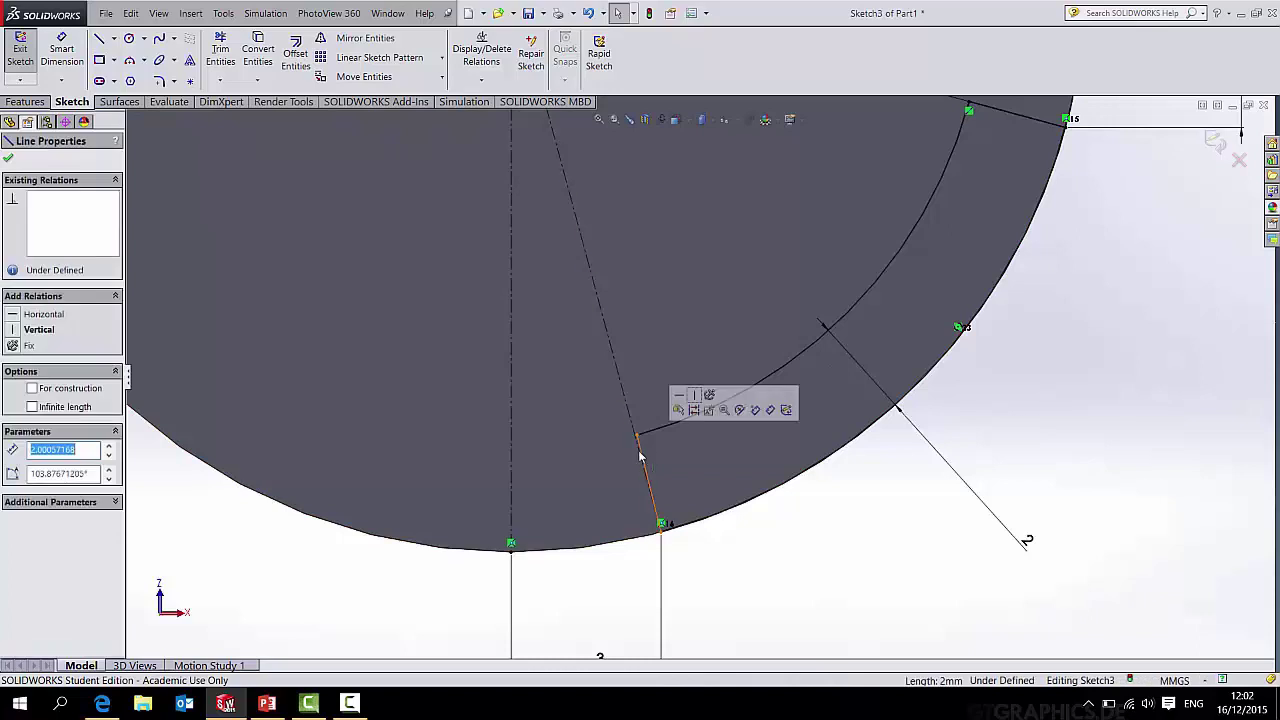
left_click(623, 391, "ctrl")
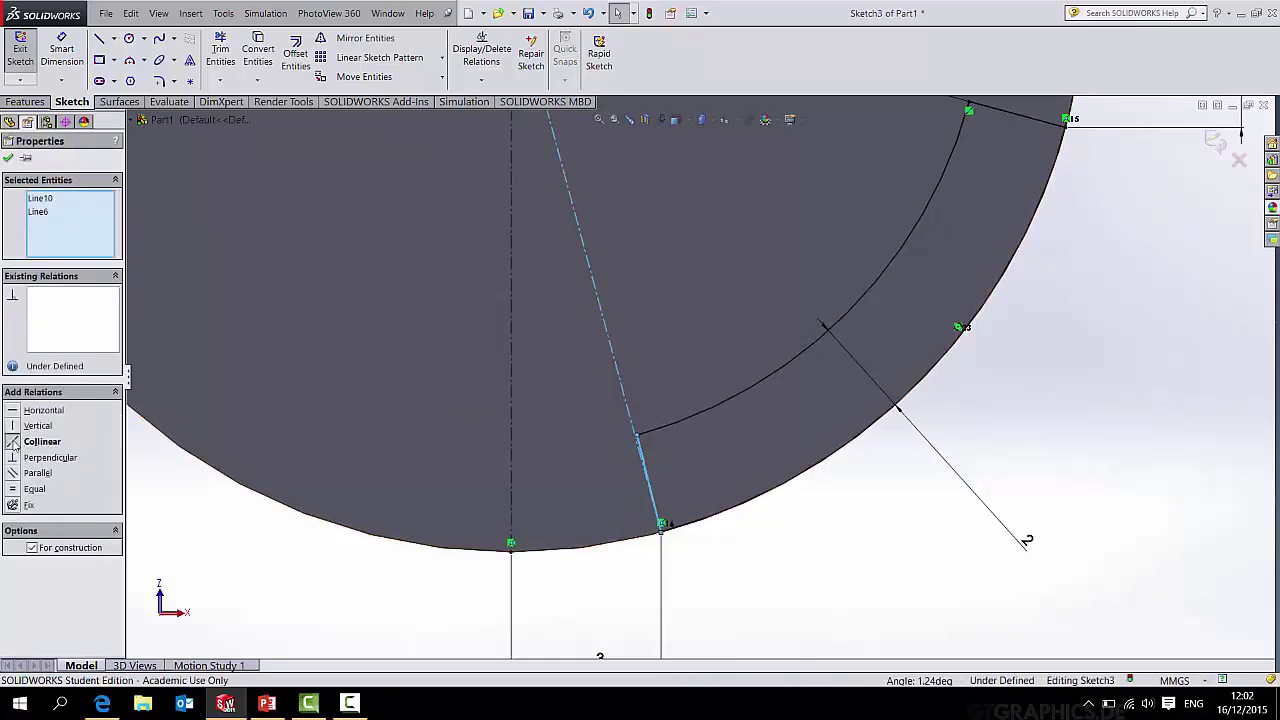
left_click(35, 441)
scroll(623, 346, "up", 3)
left_click(1088, 622)
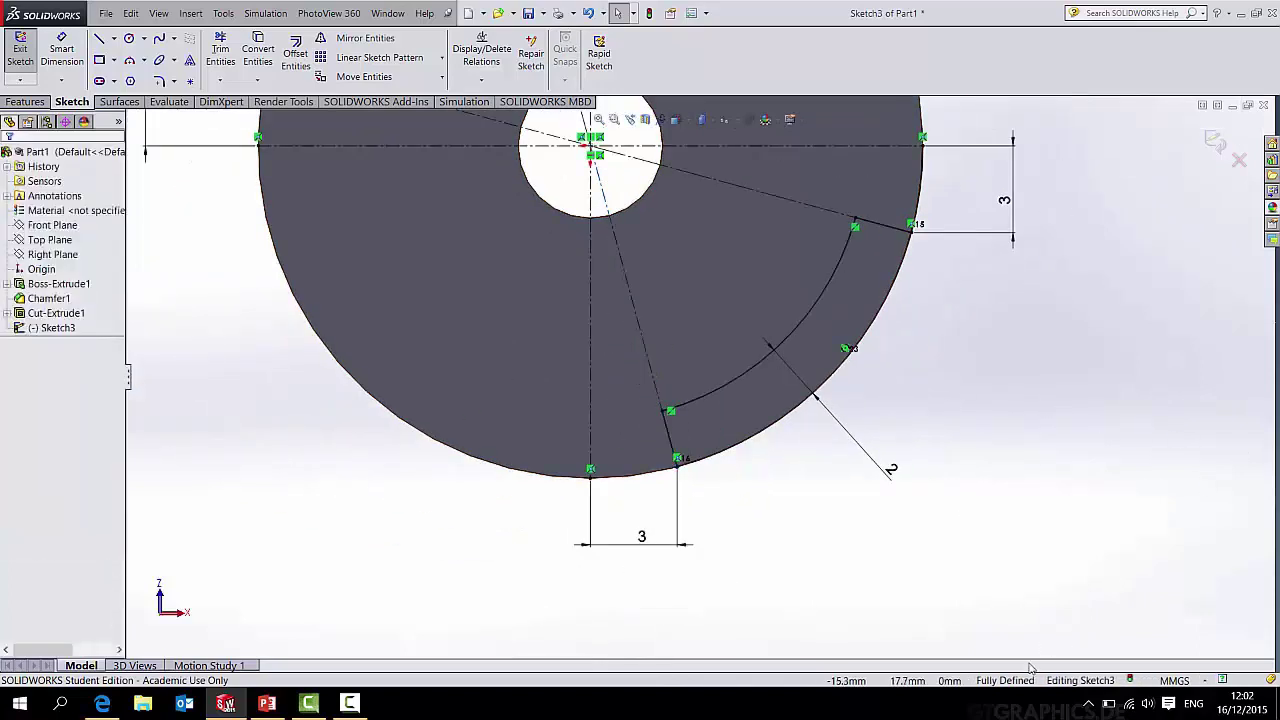
scroll(1050, 400, "up", 3)
left_click(1215, 141)
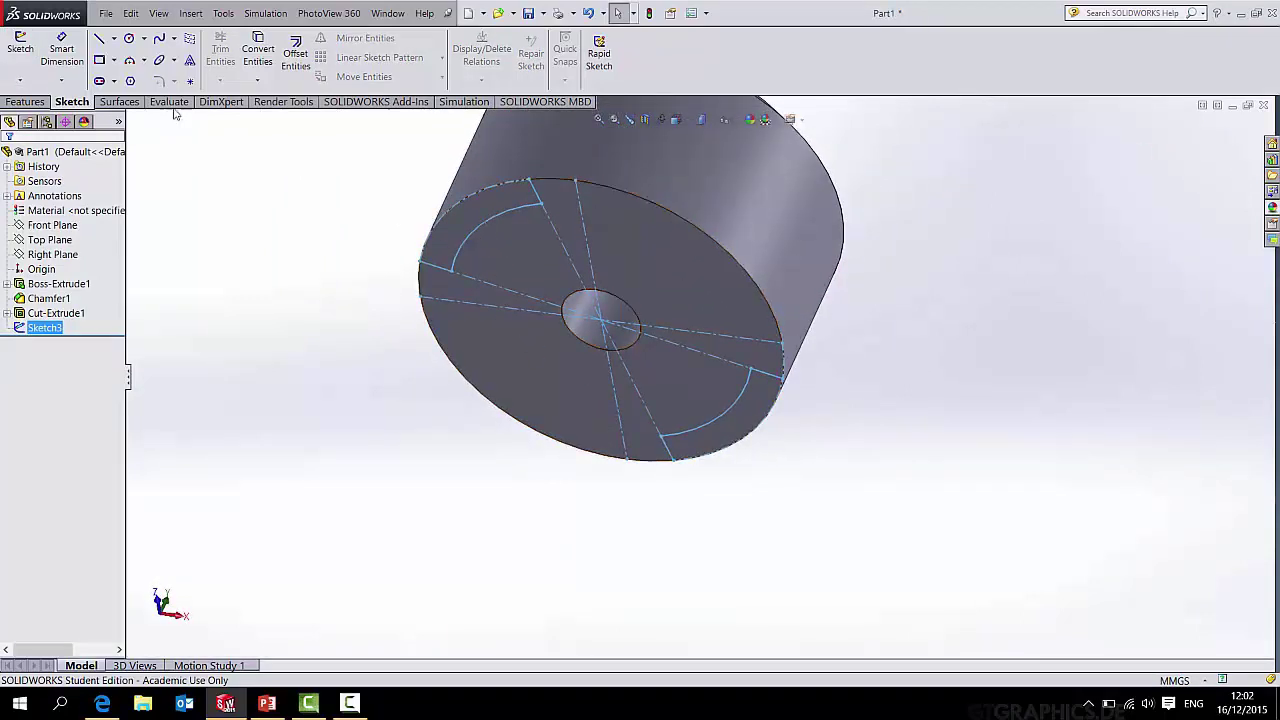
left_click(26, 102)
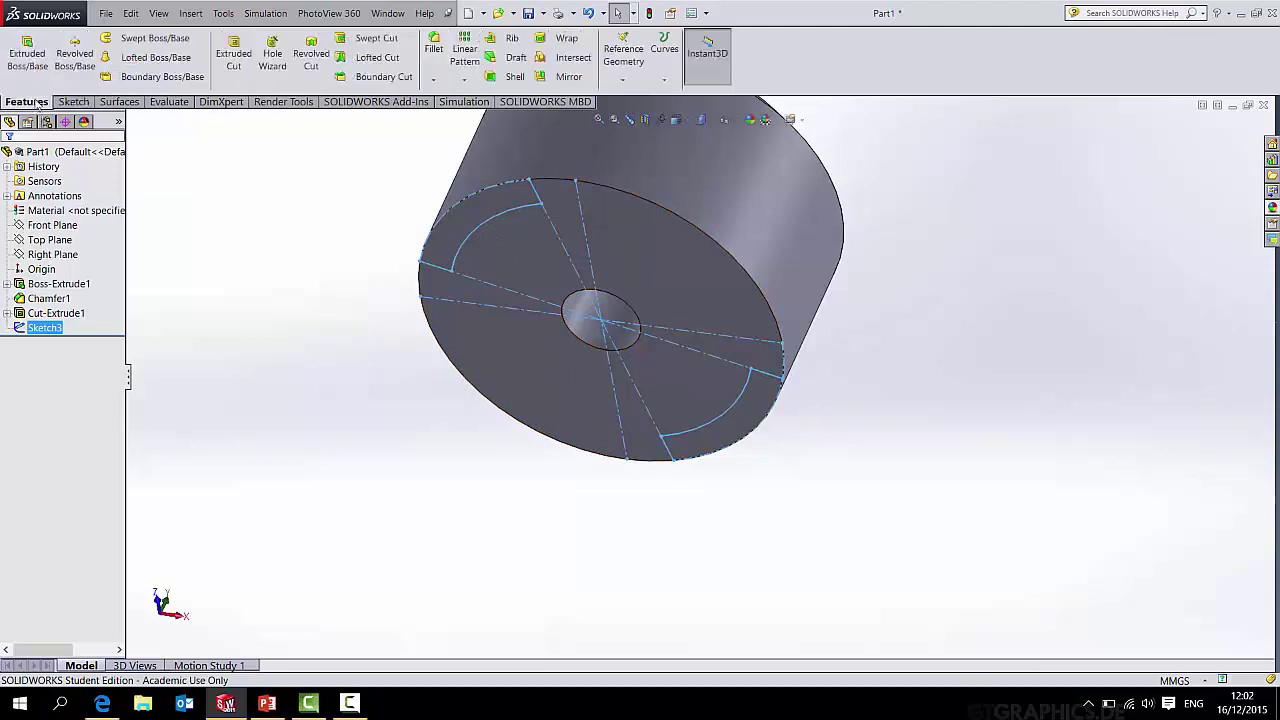
left_click(230, 56)
left_click(486, 225)
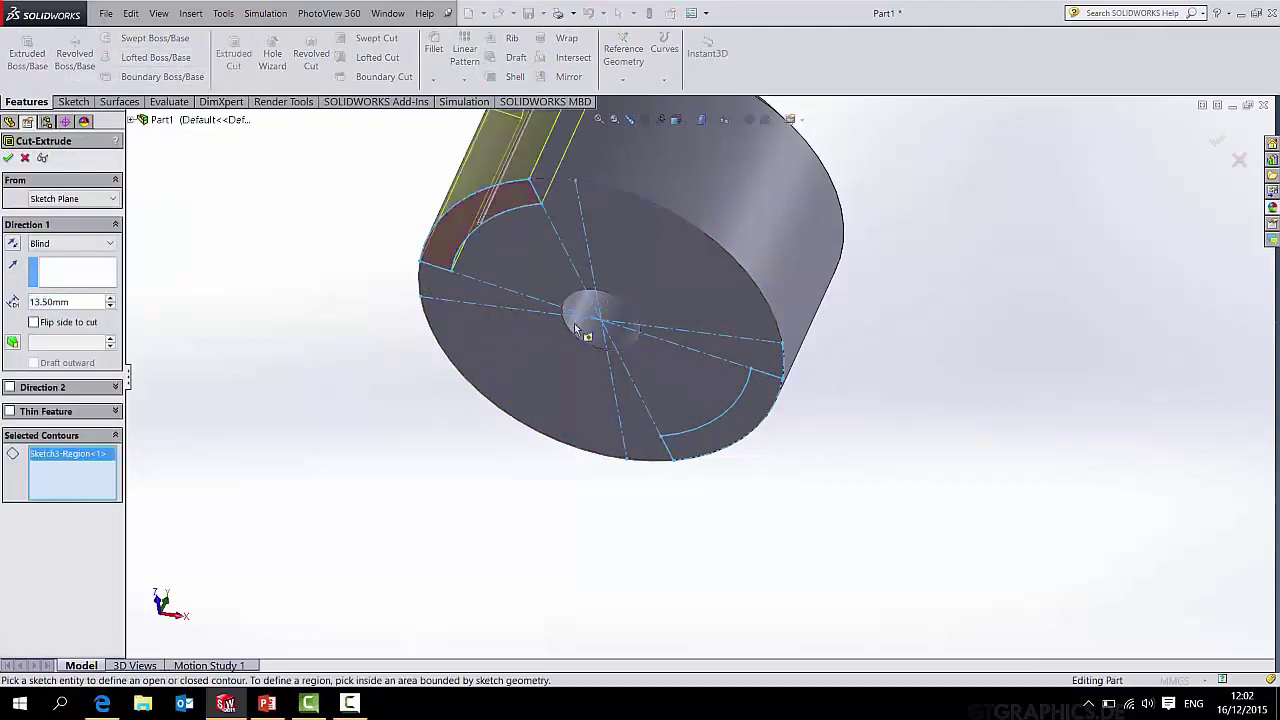
left_click(752, 418)
mouse_move(709, 360)
middle_mouse_down()
mouse_move(640, 300)
mouse_move(668, 228)
mouse_move(623, 429)
mouse_move(628, 290)
mouse_move(628, 340)
mouse_move(643, 251)
middle_mouse_up()
scroll(629, 423, "up", 2)
left_click(24, 159)
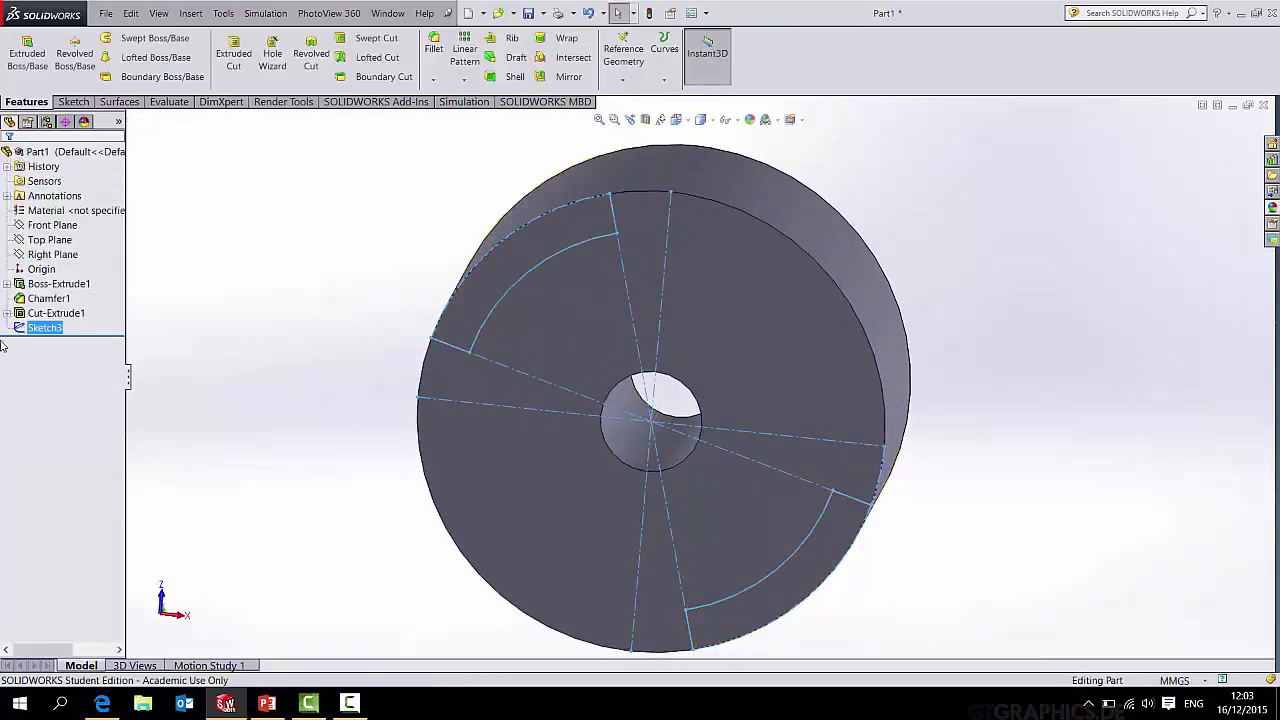
Edit Sketch3 to add a circle centred on the origin and matching the cylinder's outer edge, and exit the sketch.
right_click(36, 328)
left_click(50, 287)
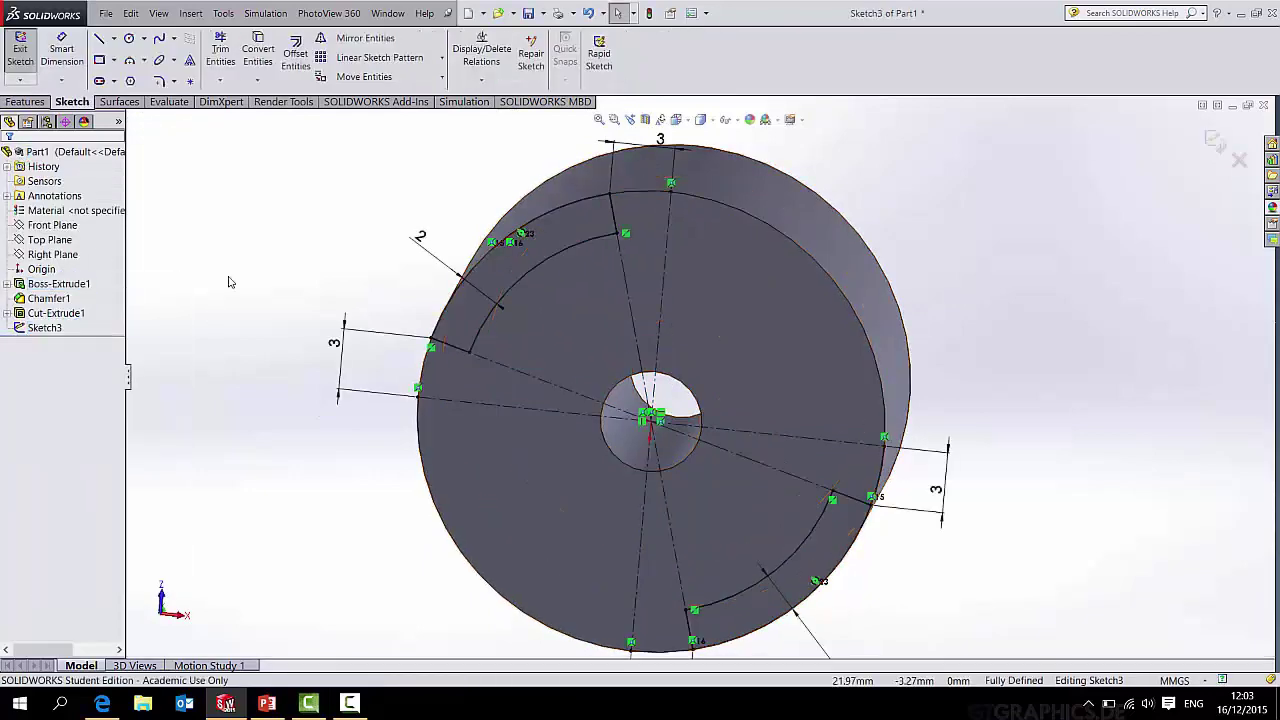
left_click(130, 38)
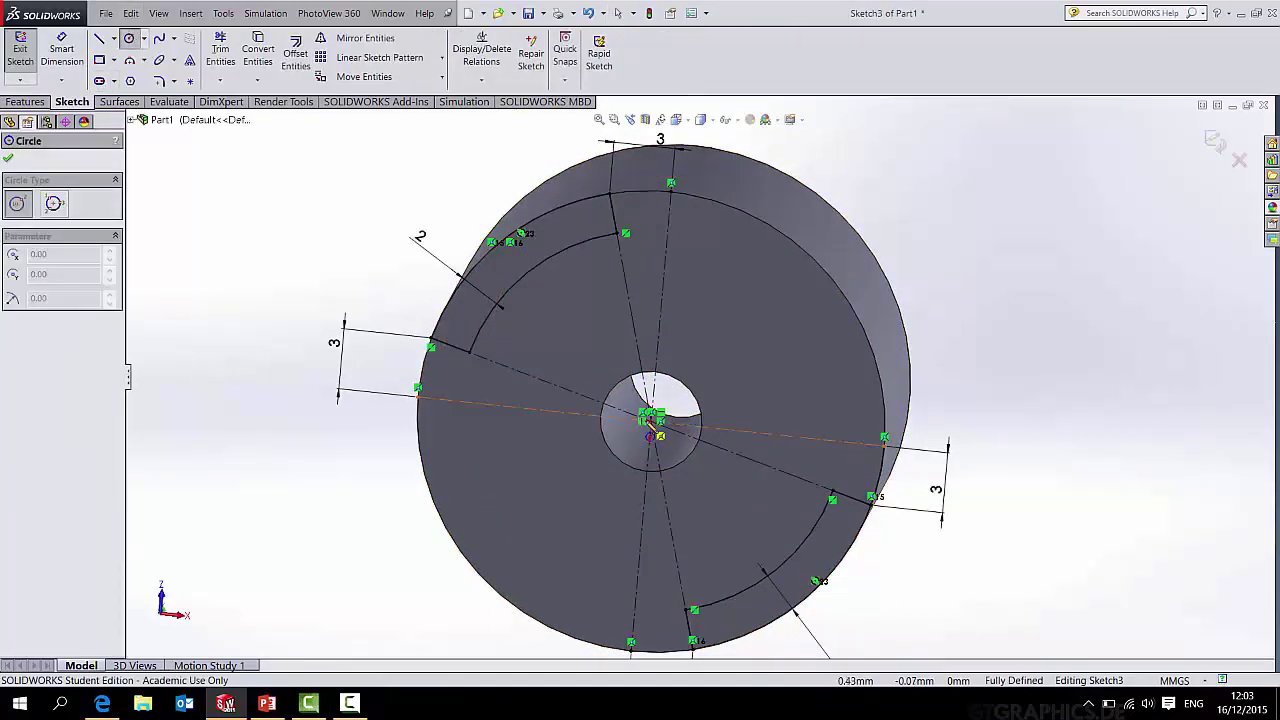
left_click(650, 422)
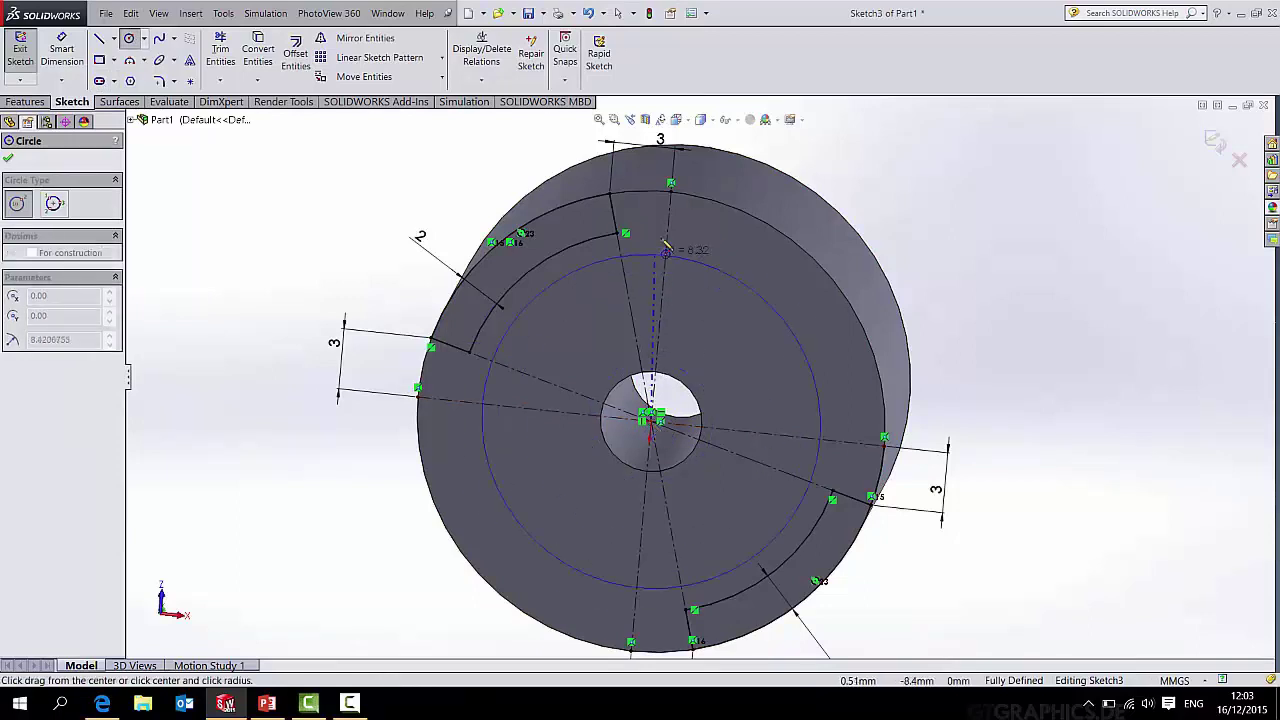
left_click(673, 197)
left_click(20, 48)
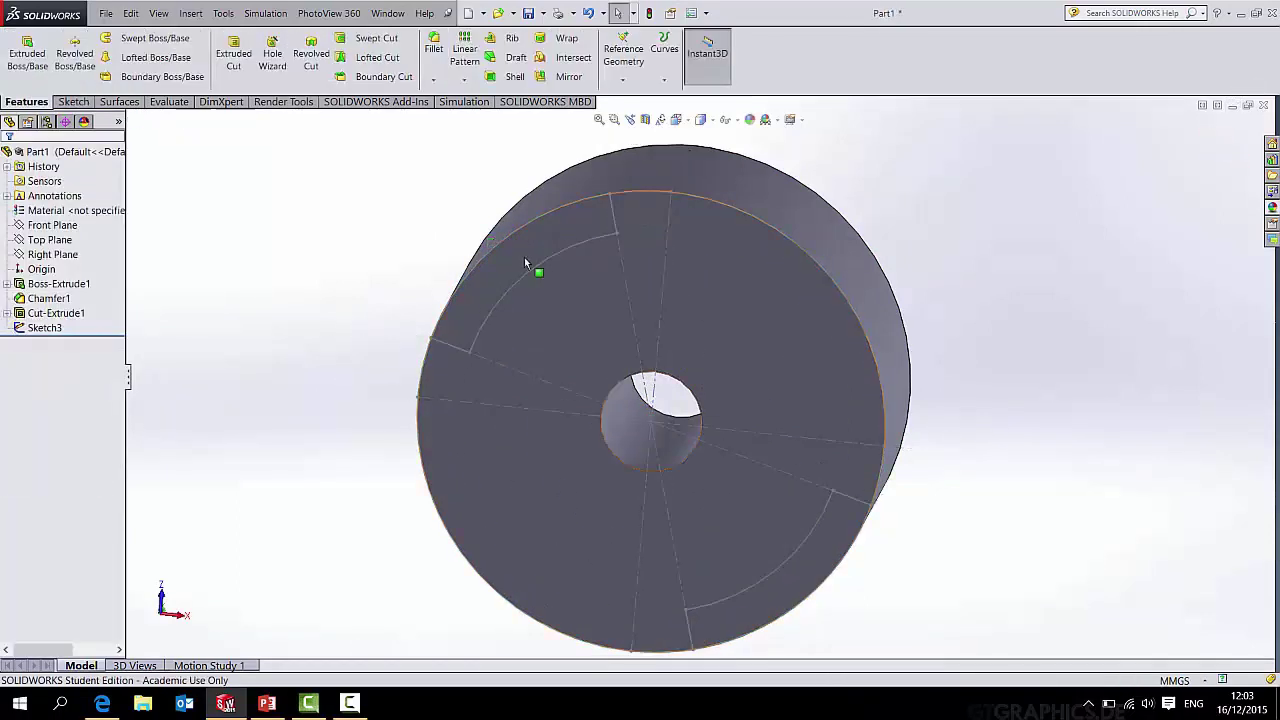
Cut the Sketch3 region surrounding the two ring segments 4 mm deep into the cylinder, leaving the segments standing.
left_click(27, 52)
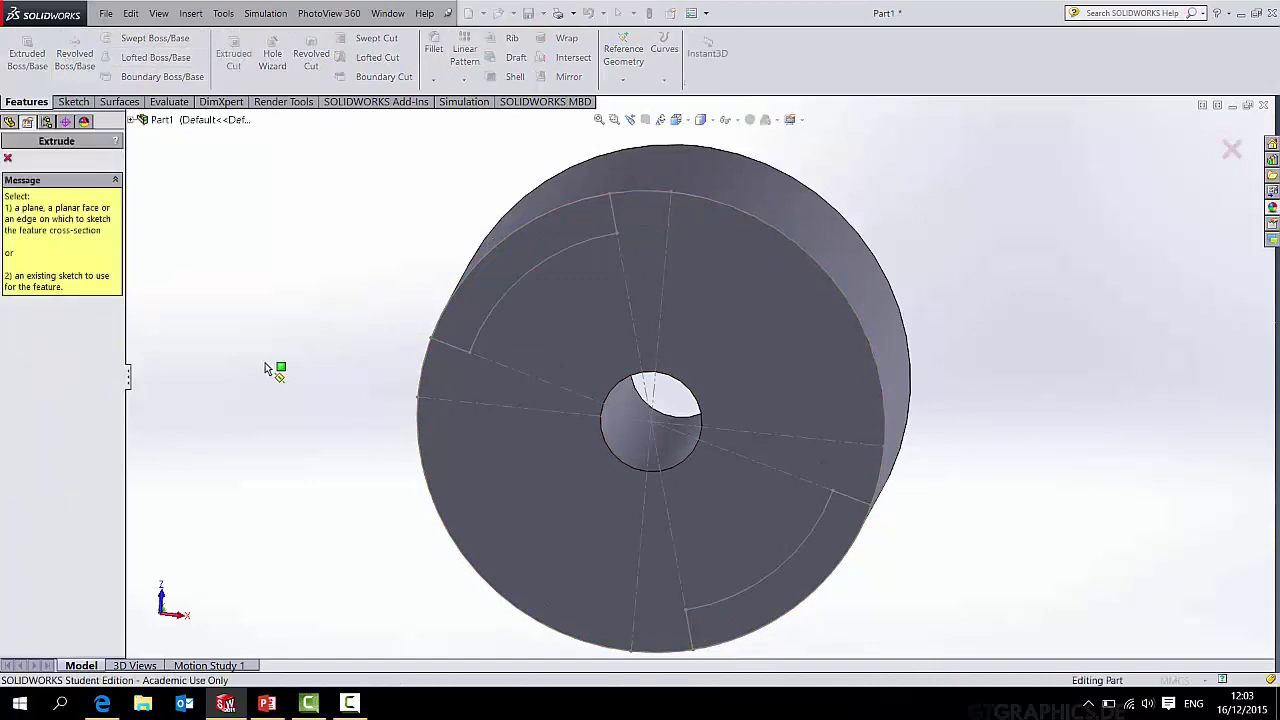
left_click(133, 121)
left_click(180, 296)
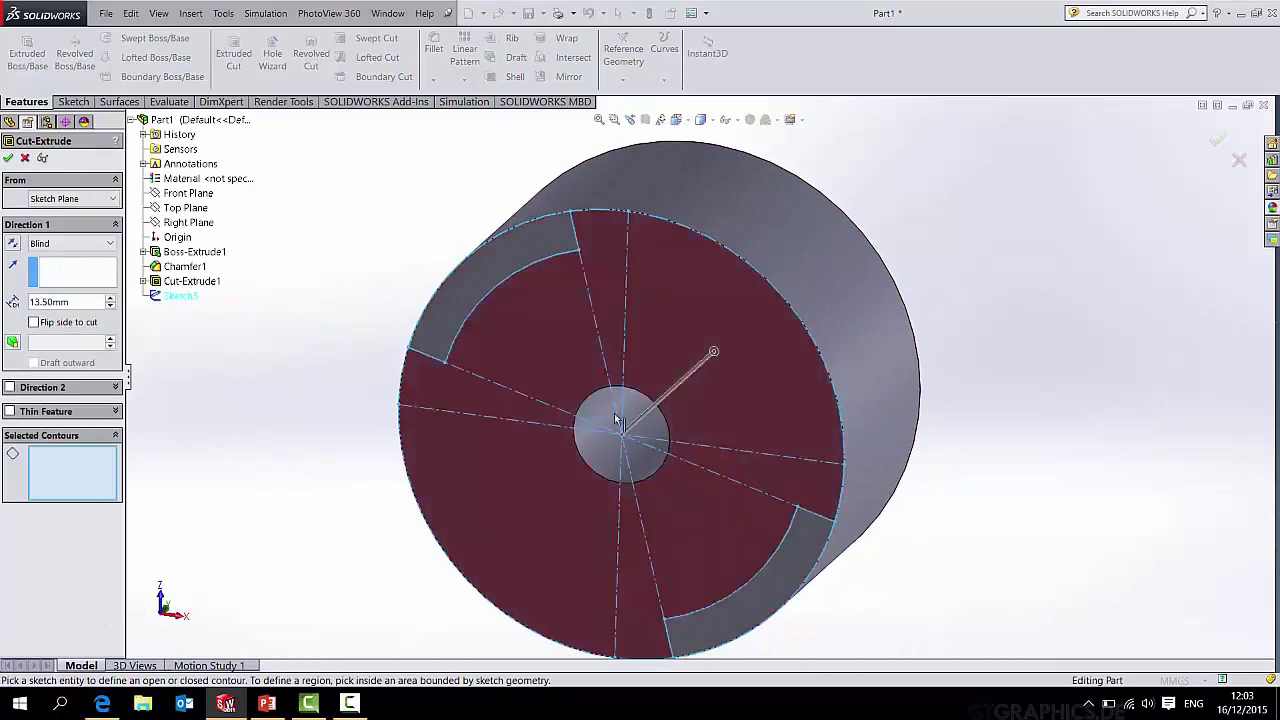
left_click(547, 325)
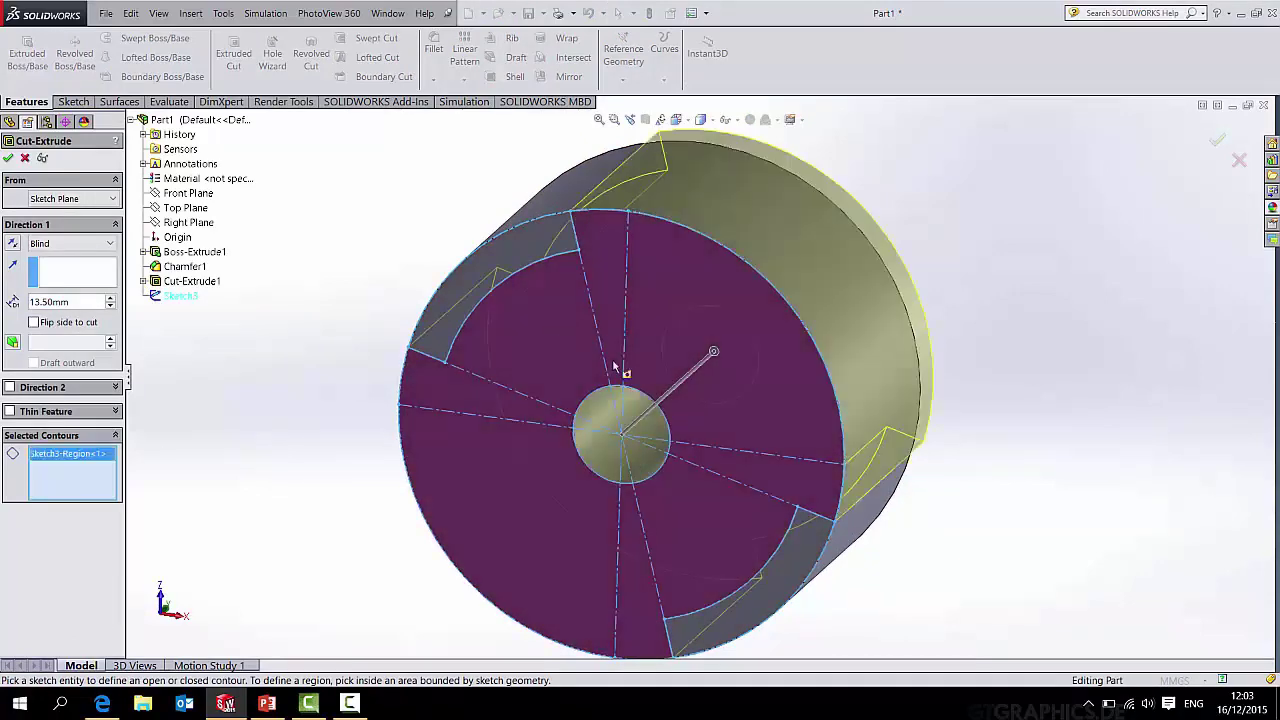
middle_click_drag(606, 391, 551, 374)
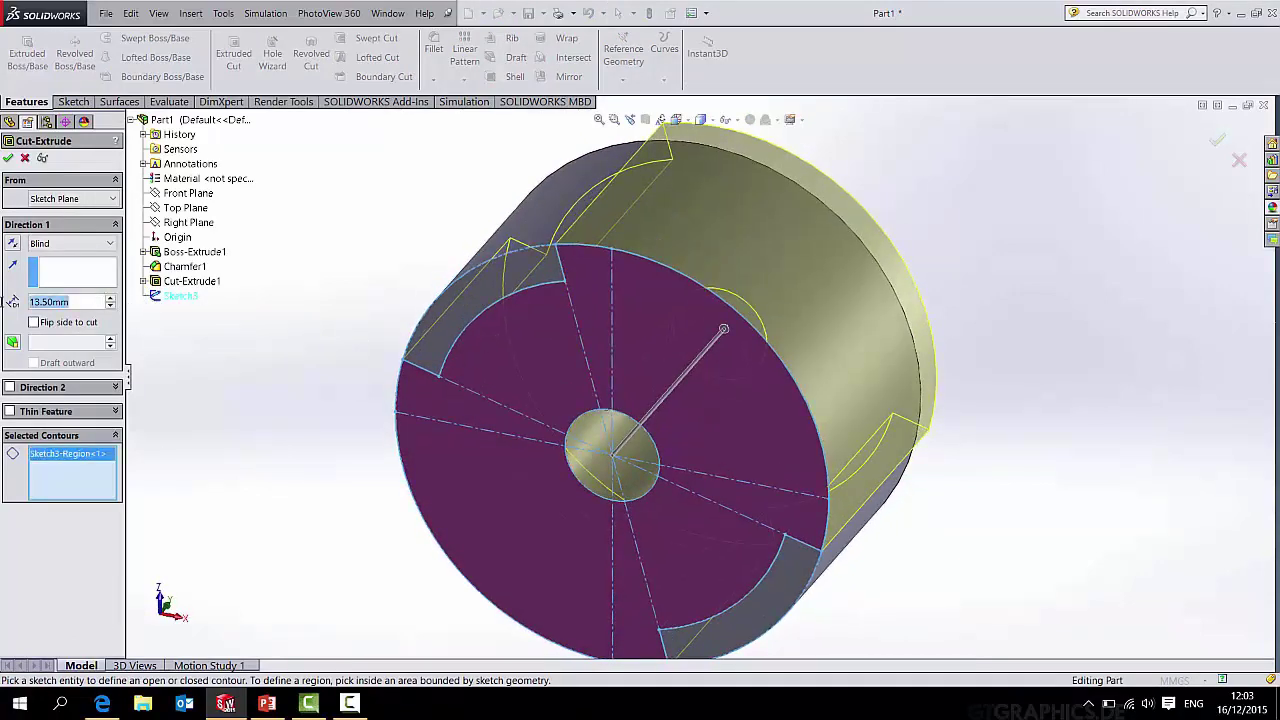
type("4")
key("Return")
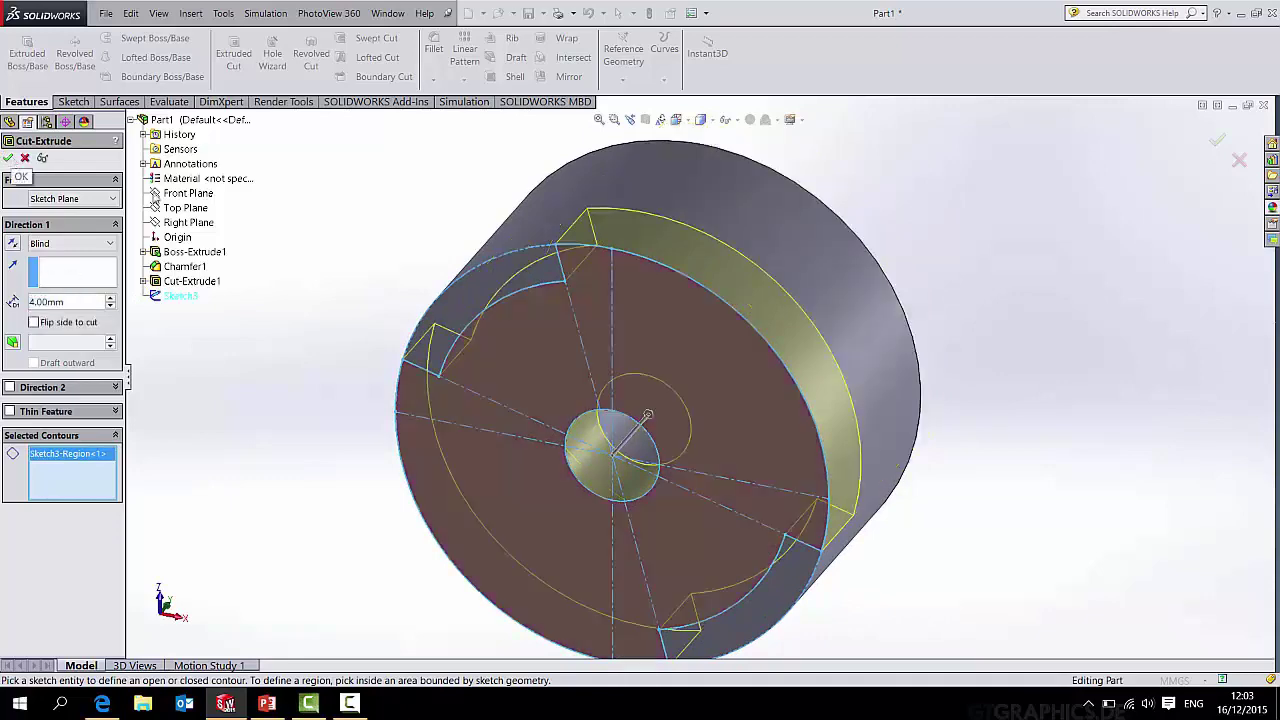
left_click(1217, 142)
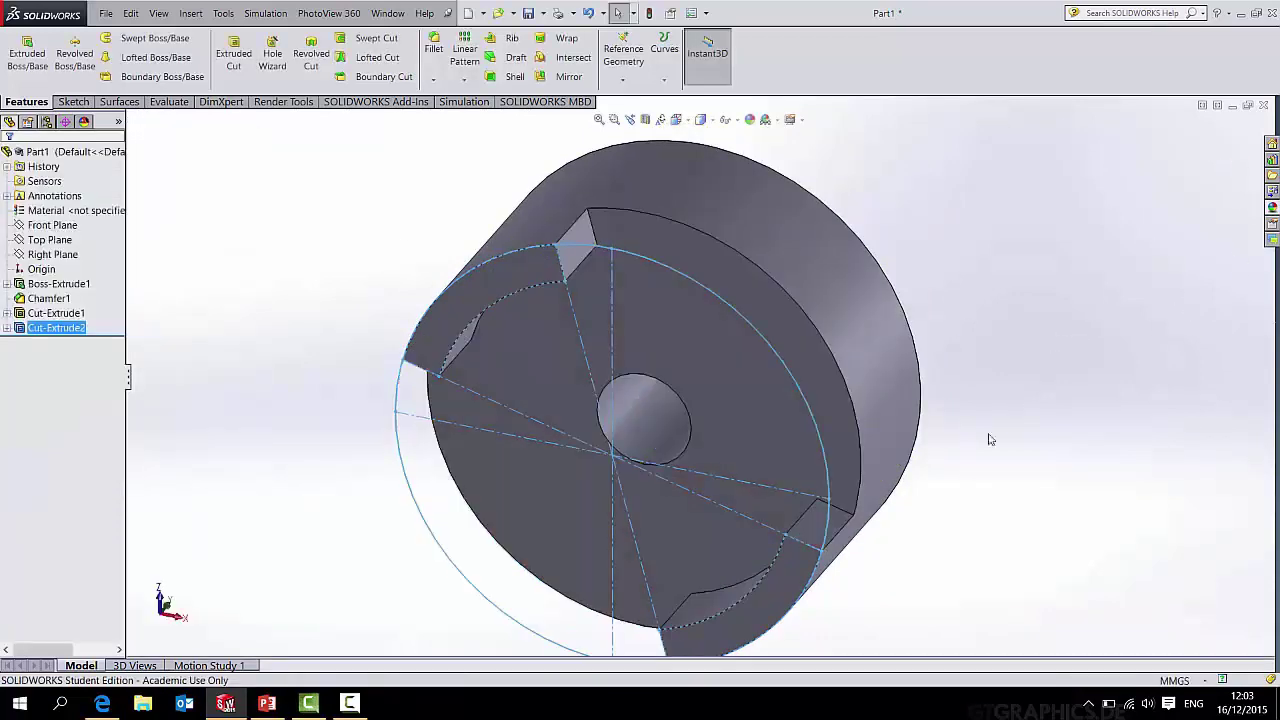
On the recessed underside face, sketch a circle of 9.5 mm radius centred on the origin, meeting the projections' inner corner.
middle_click_drag(971, 463, 969, 397)
scroll(931, 409, "up", 5)
scroll(523, 413, "down", 2)
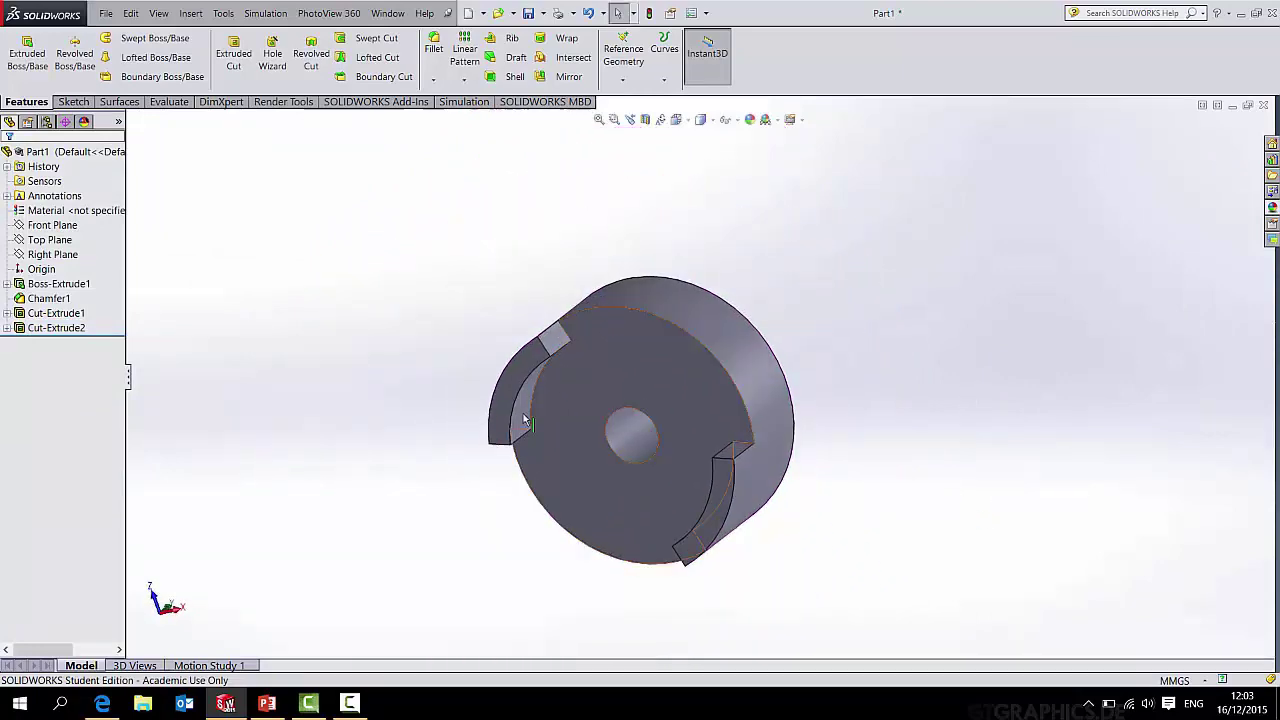
left_click(74, 102)
left_click(128, 39)
left_click(675, 377)
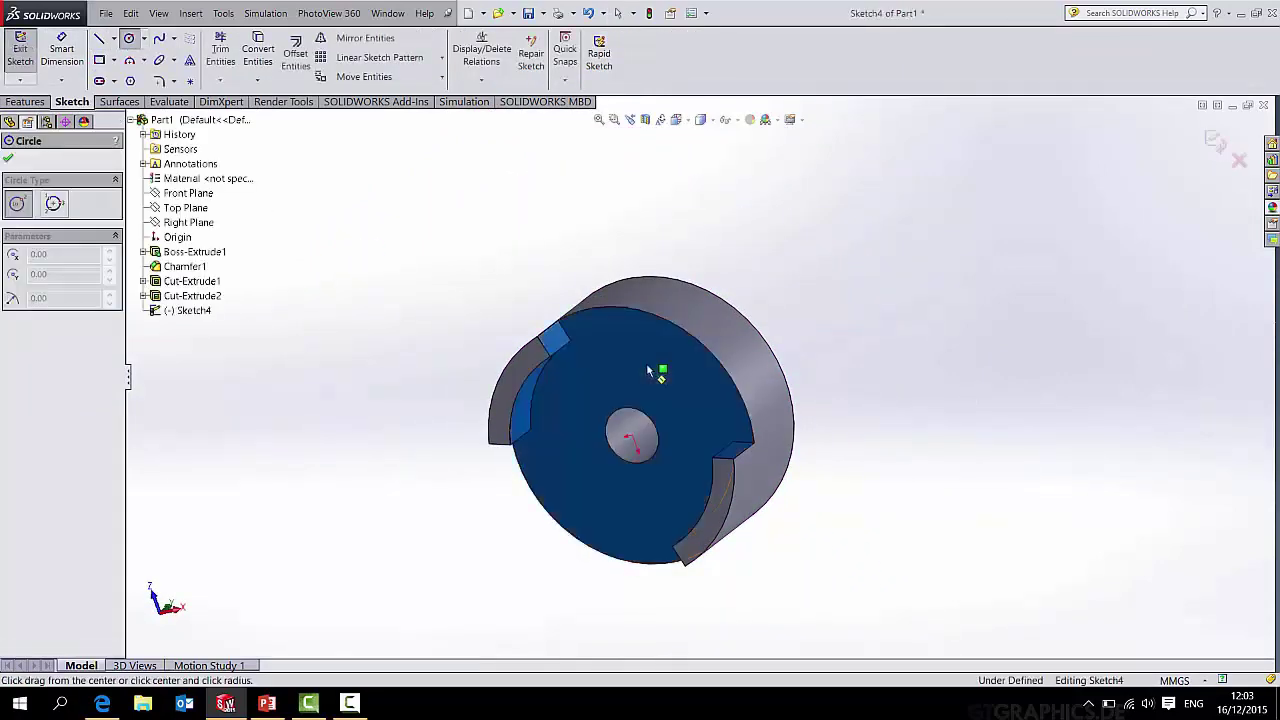
left_click(631, 437)
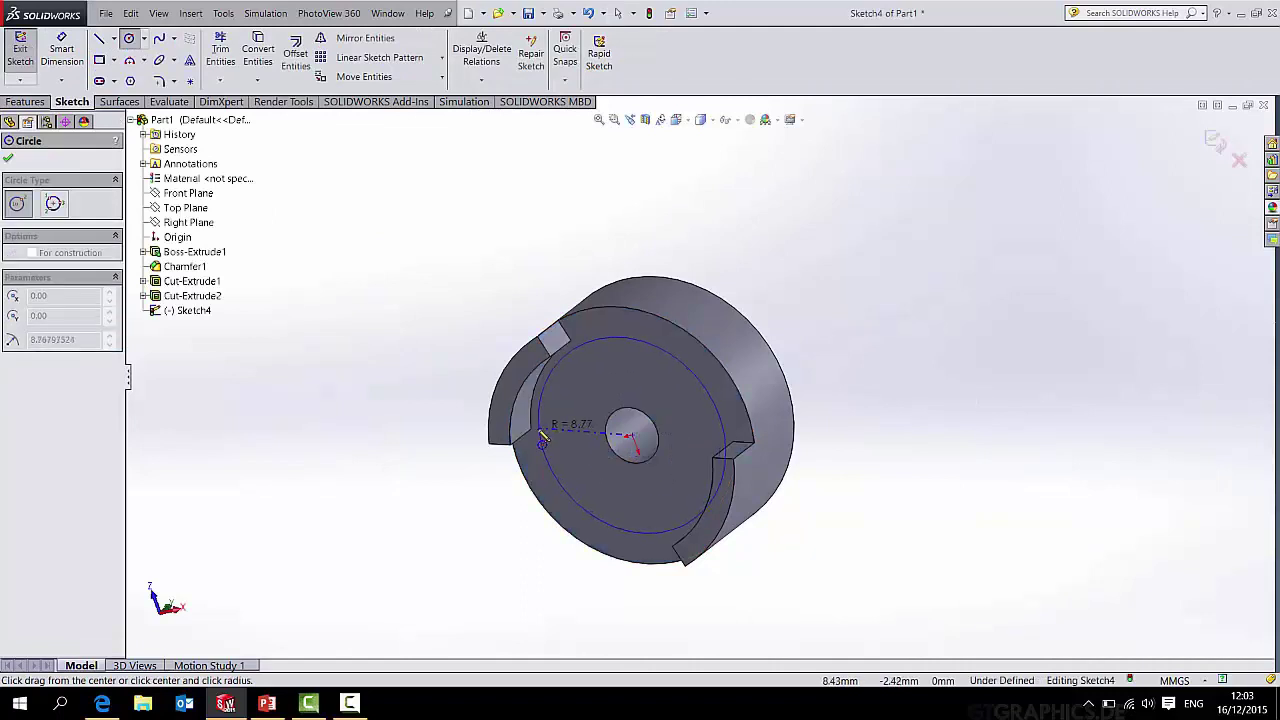
left_click(537, 432)
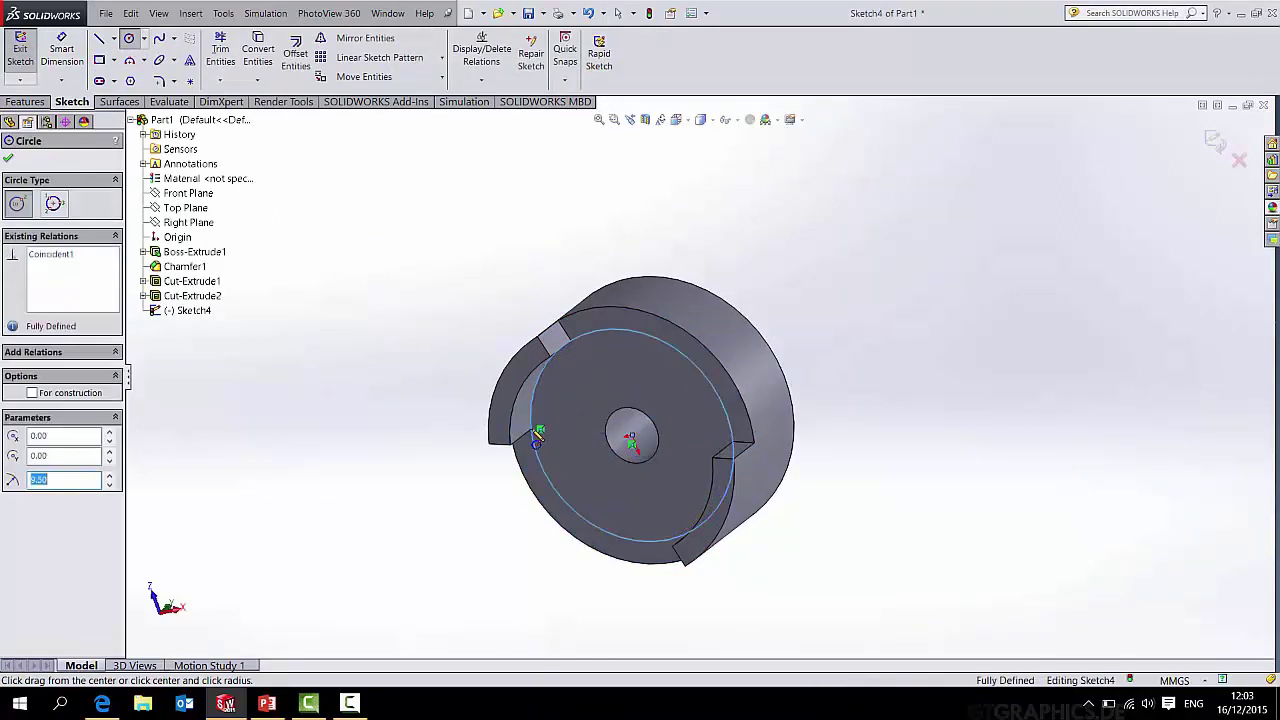
Cut-extrude the circle 4 mm deep into the head to form a round pocket.
left_click(14, 102)
left_click(233, 55)
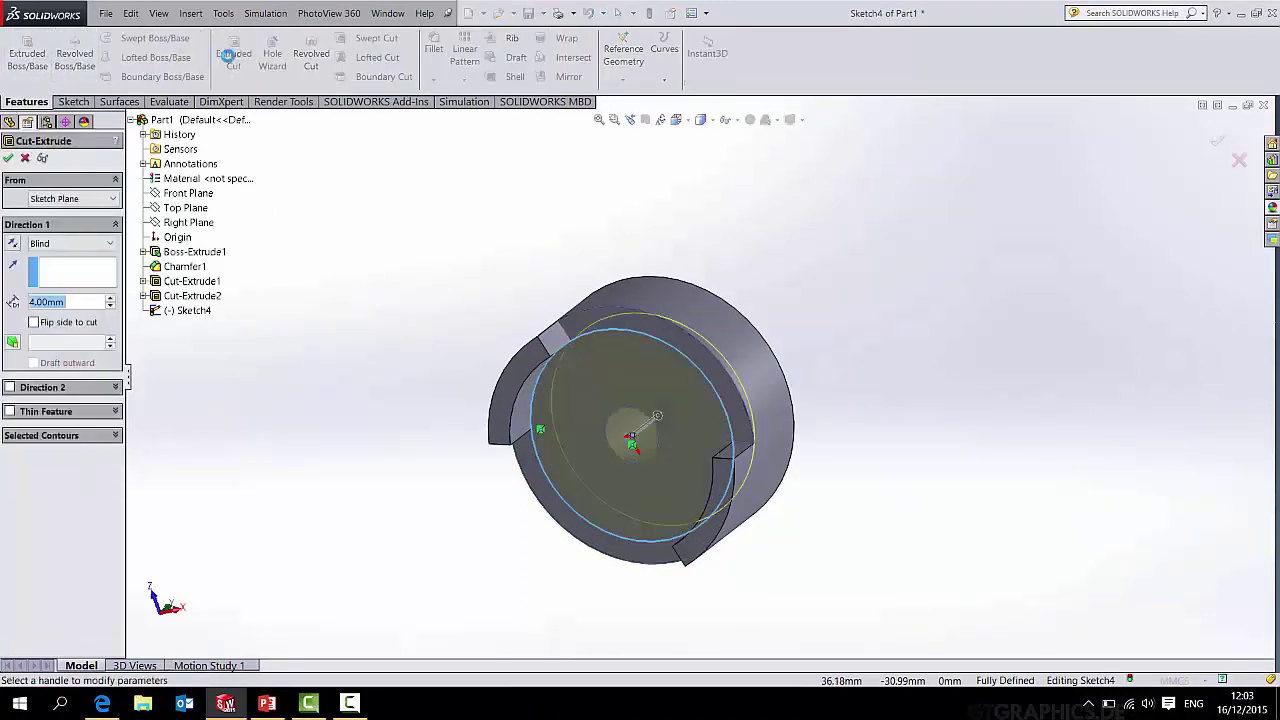
left_click(10, 158)
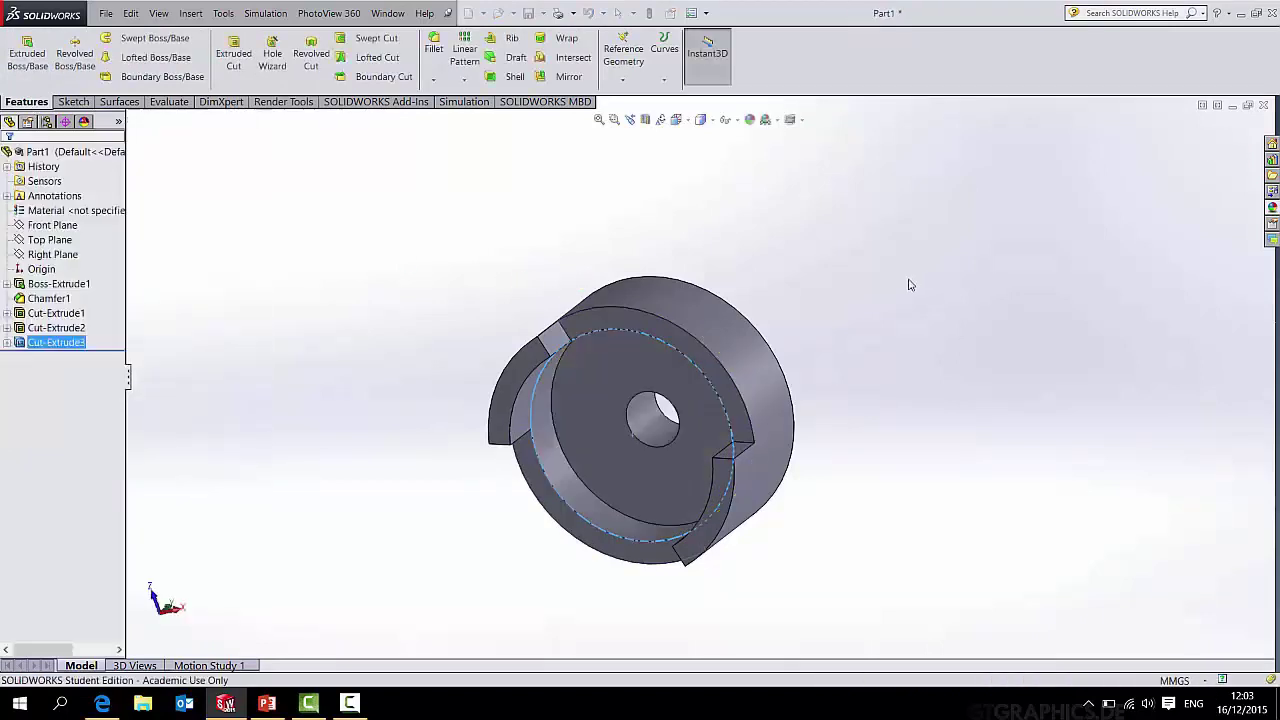
On the pocket floor, sketch a circle about 8.7 mm in diameter centred on the origin, surrounding the central hole.
middle_click_drag(811, 360, 812, 300)
left_click(75, 102)
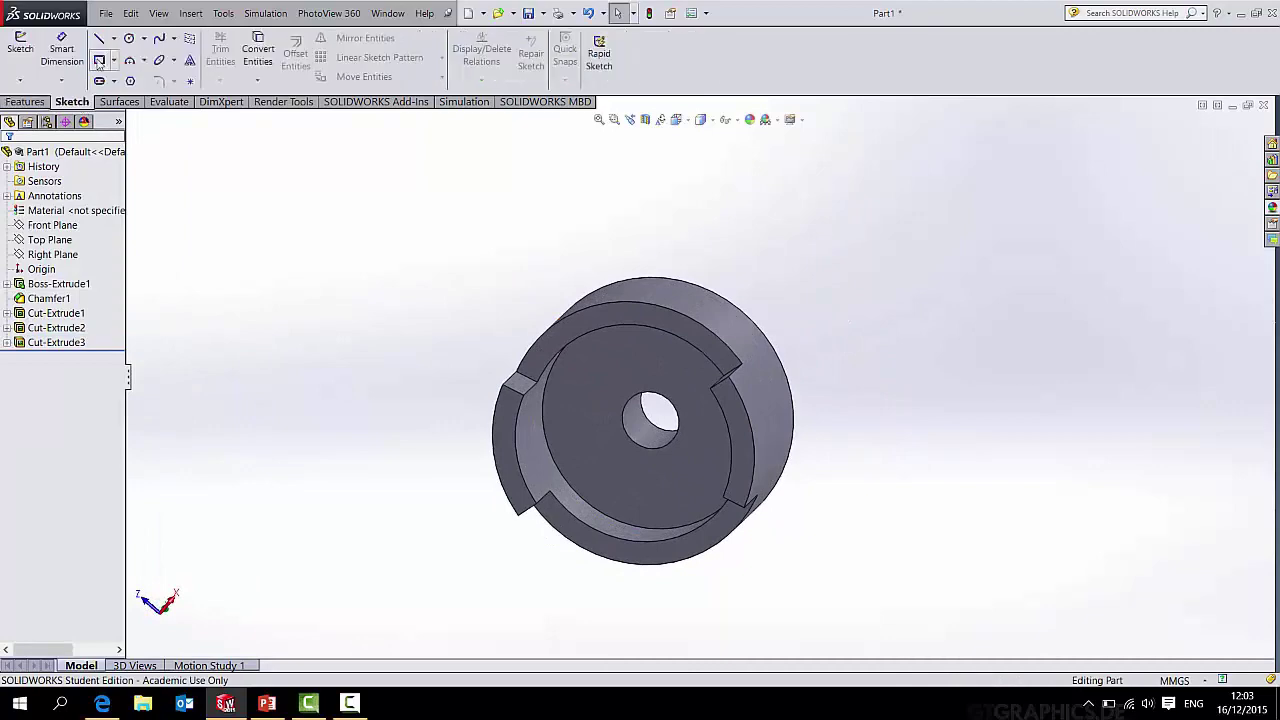
left_click(576, 380)
key("space")
key("ctrl+8")
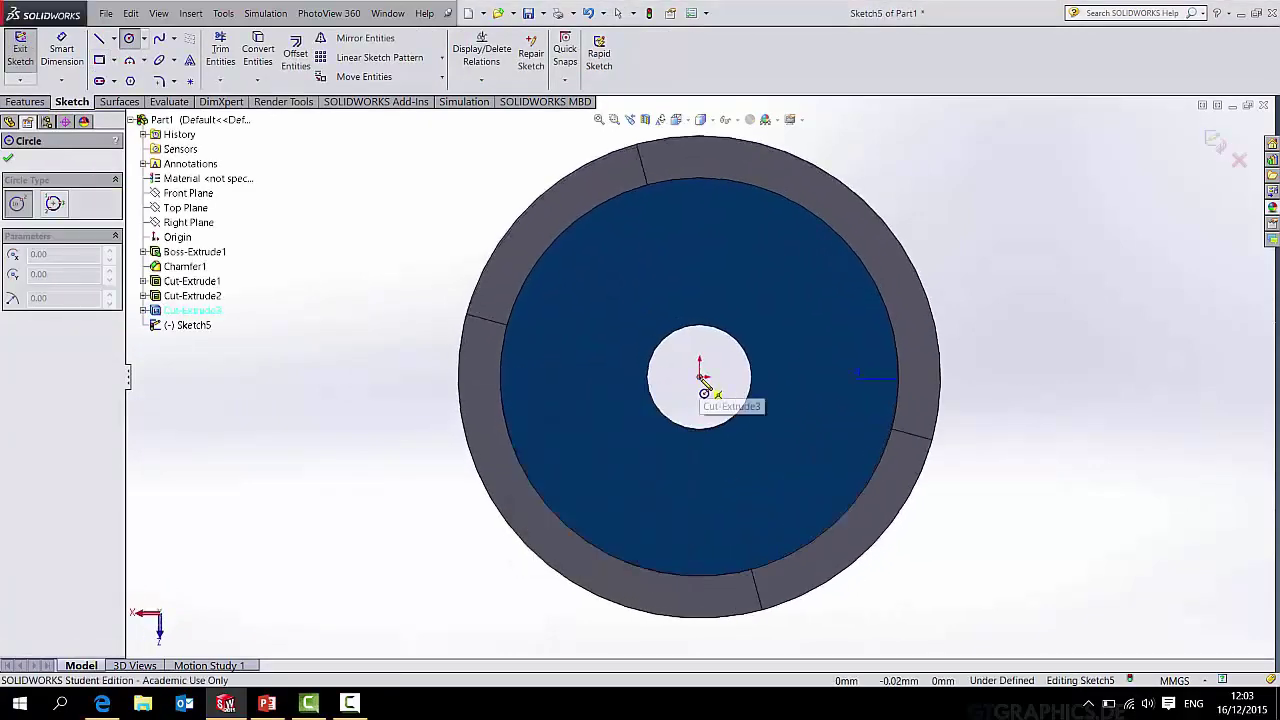
left_click(699, 377)
left_click(662, 297)
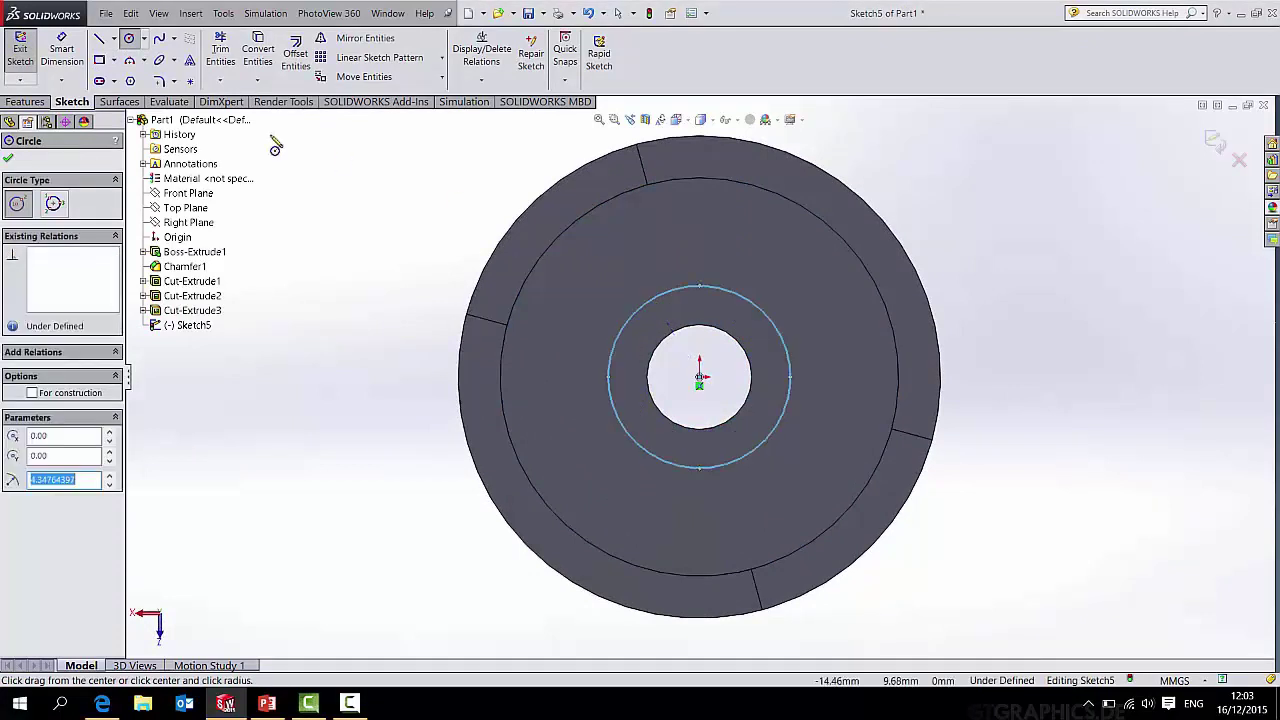
Dimension the new circle's diameter to 8.1 mm.
left_click(75, 50)
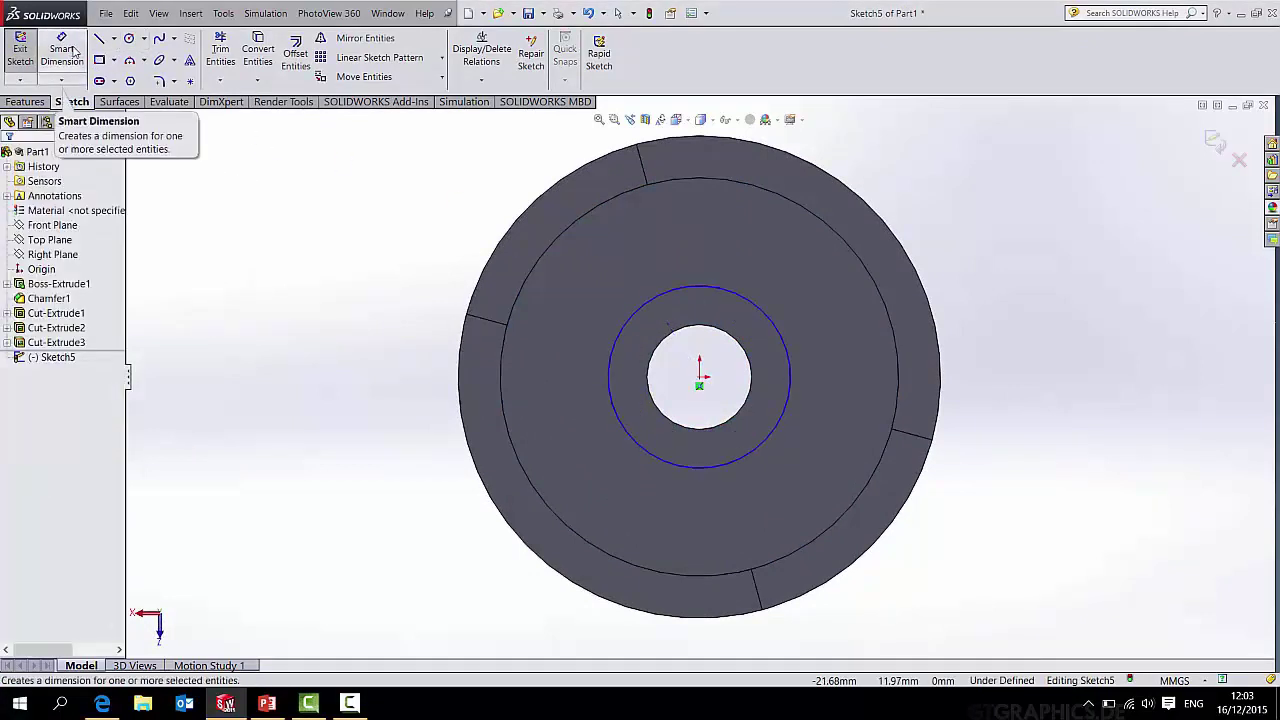
left_click(668, 289)
left_click(602, 285)
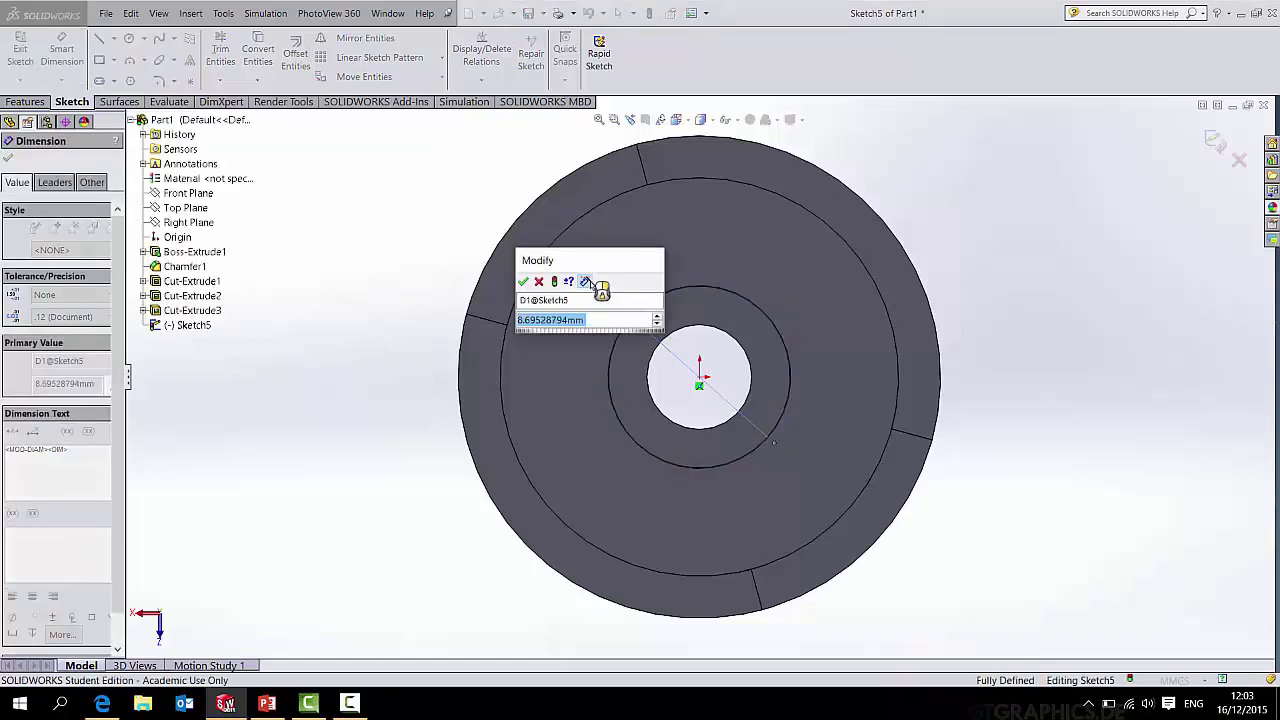
type("8.1")
key("Return")
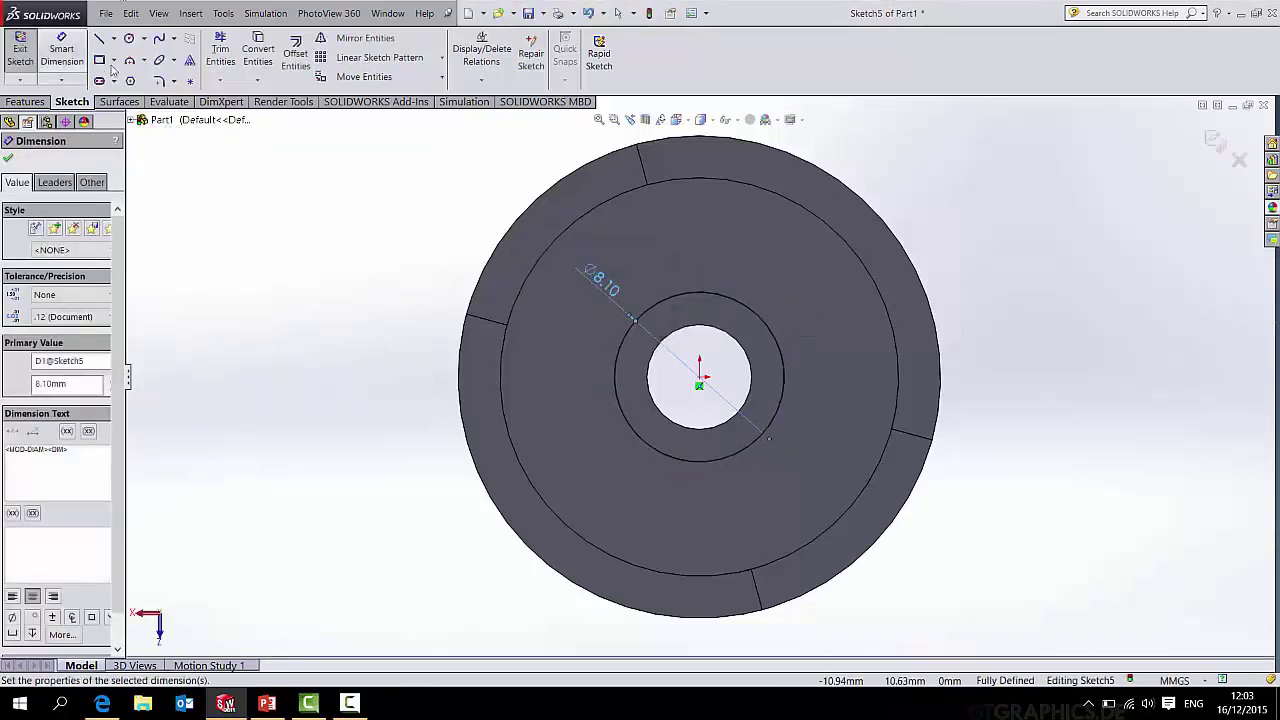
Draw two vertical lines across the 8.1 mm circle, one on each side of the origin, with their endpoints on the circle.
left_click(99, 38)
left_click(655, 305)
left_click(655, 449)
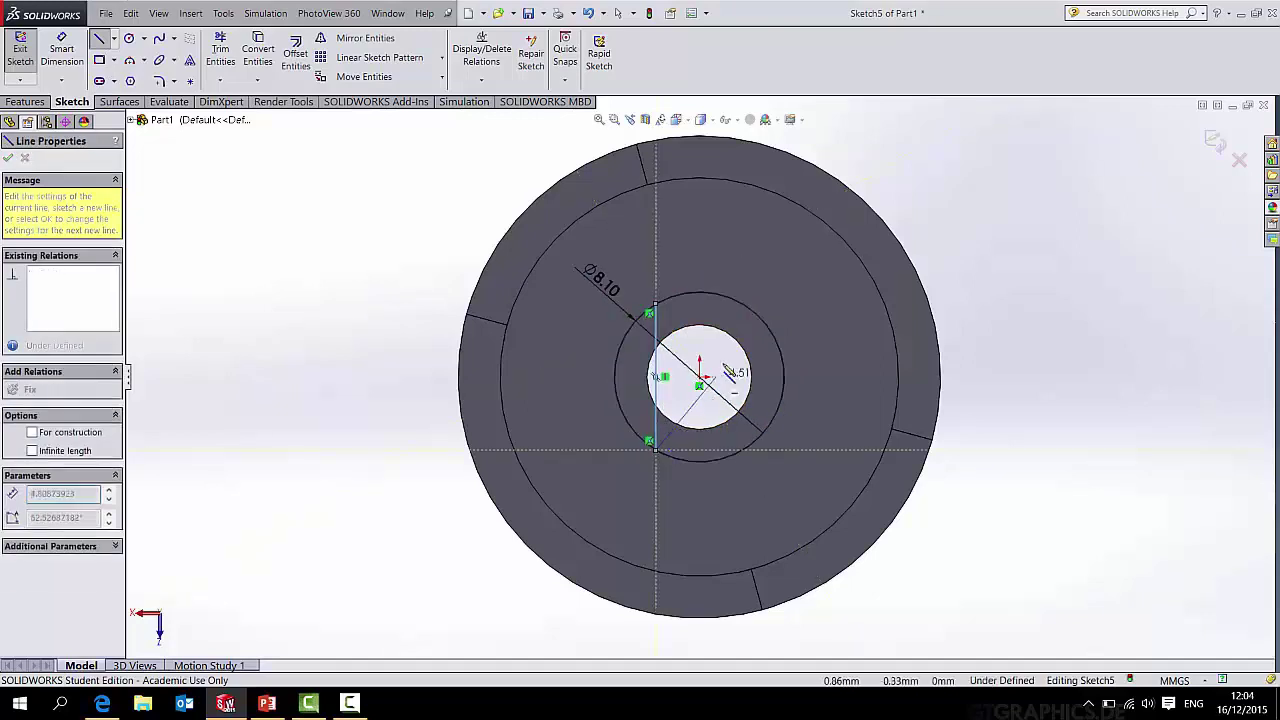
key("Escape")
key("Escape")
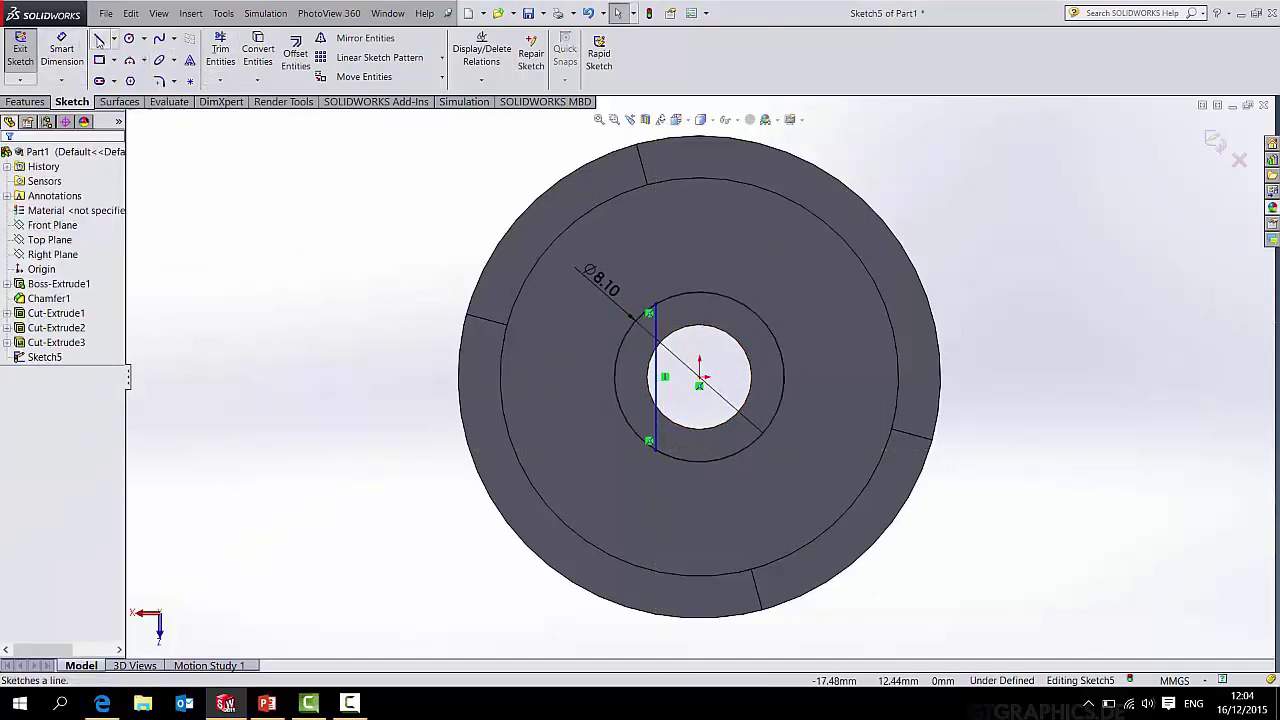
left_click(99, 40)
left_click(746, 305)
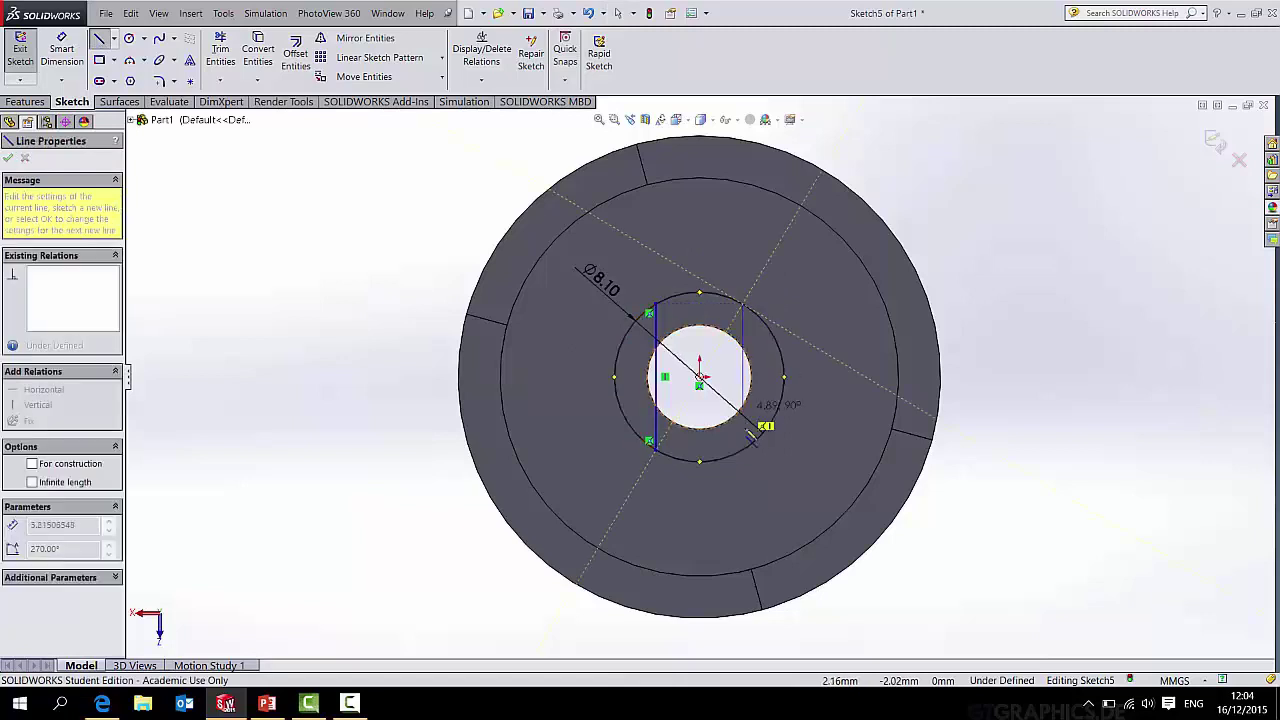
left_click(749, 444)
key("Escape")
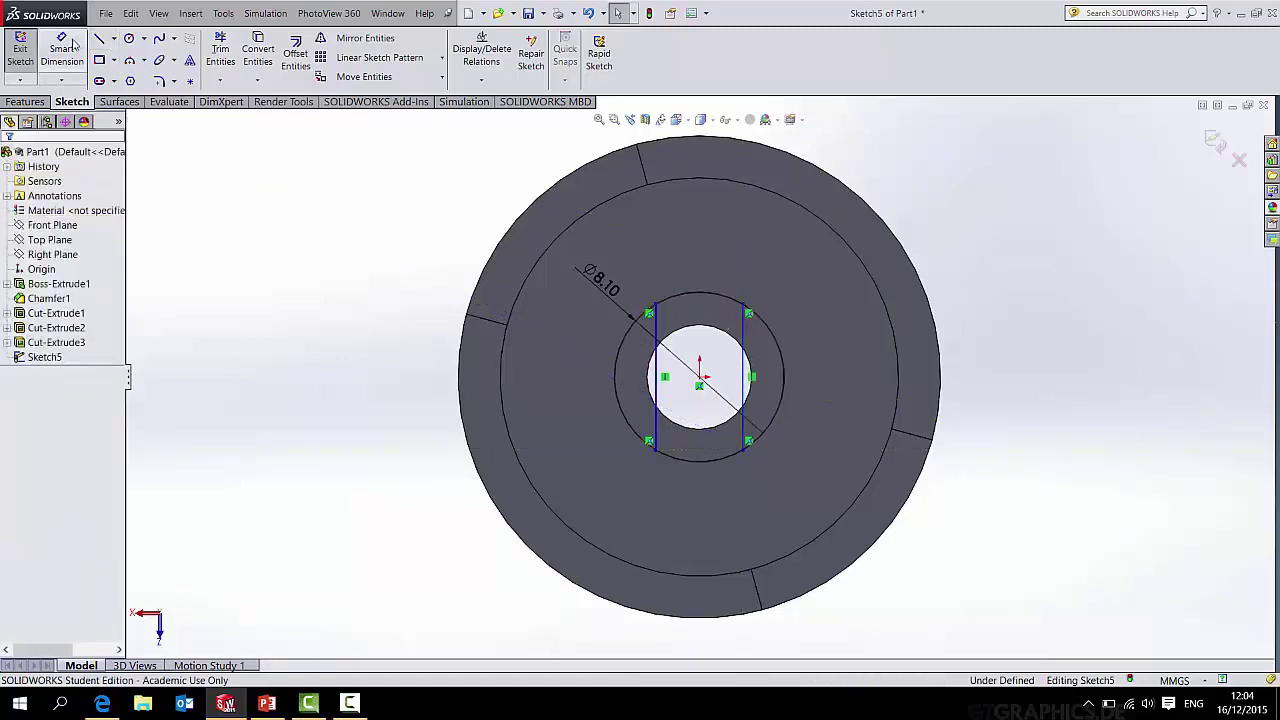
Dimension the distance between the upper endpoints of the two vertical lines to 6 mm.
key("d")
left_click(745, 306)
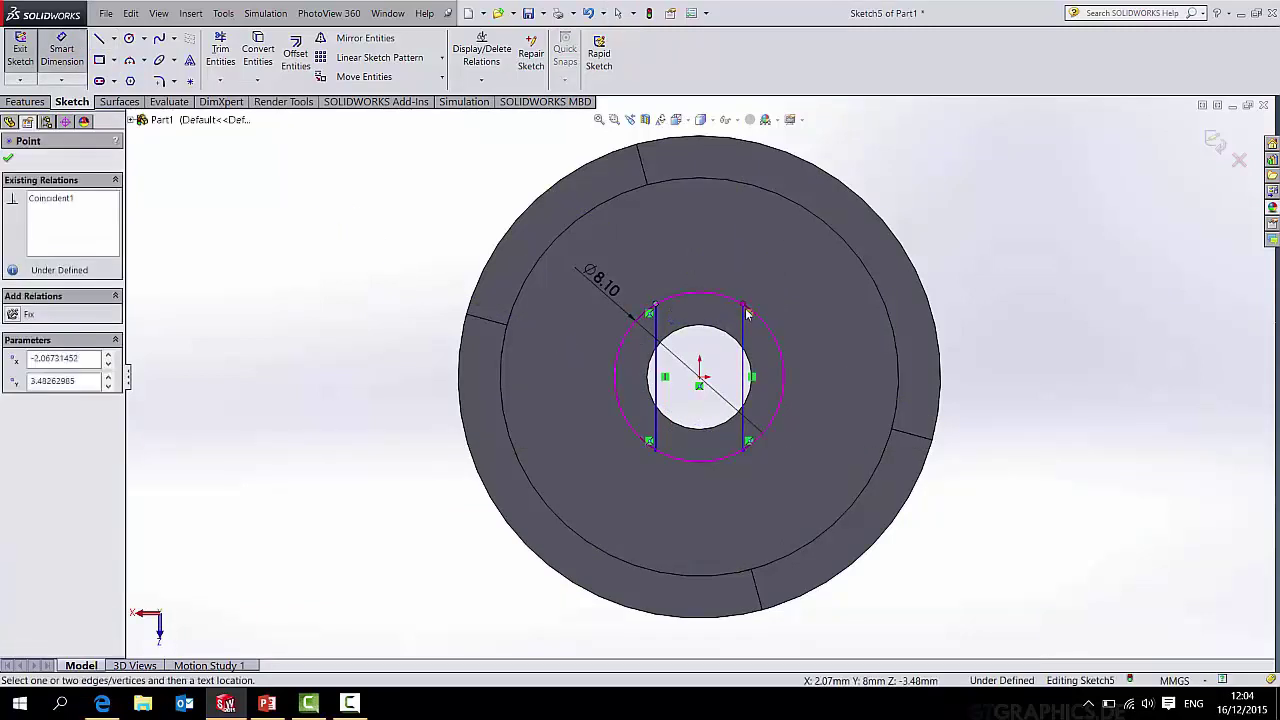
left_click(655, 305)
left_click(702, 266)
type("6")
key("Return")
Dimension the distance from the origin to the left vertical line to 3 mm.
left_click(688, 381)
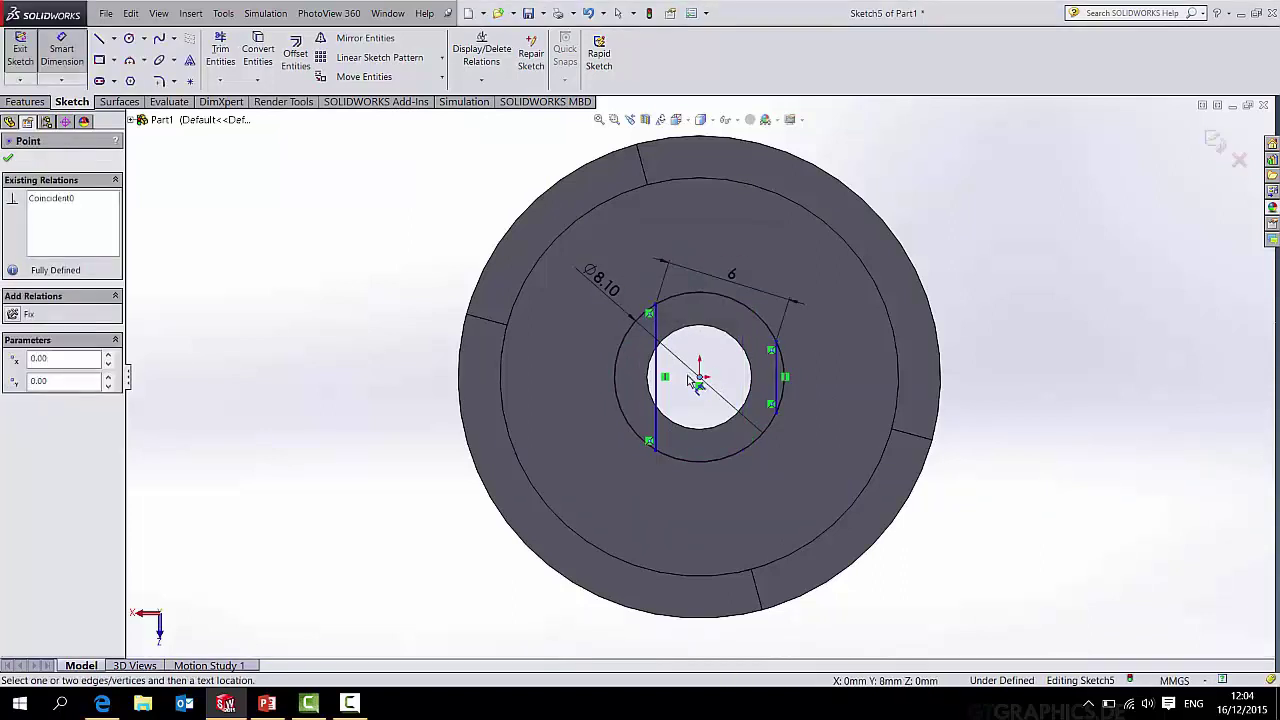
left_click(655, 372)
left_click(668, 364)
type("3")
key("Return")
Trim the circle's arcs outside the two vertical lines and cut-extrude the resulting flat-sided profile into the head.
left_click(218, 48)
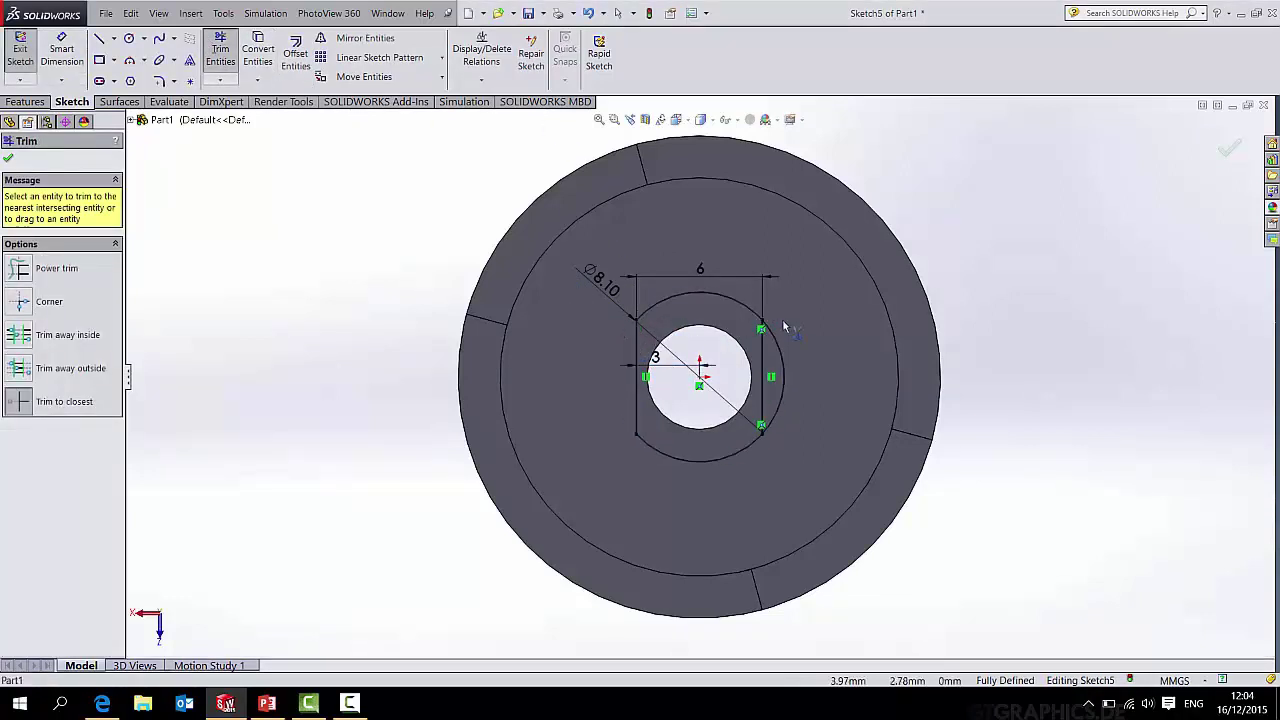
middle_click_drag(814, 334, 281, 237)
left_click(25, 101)
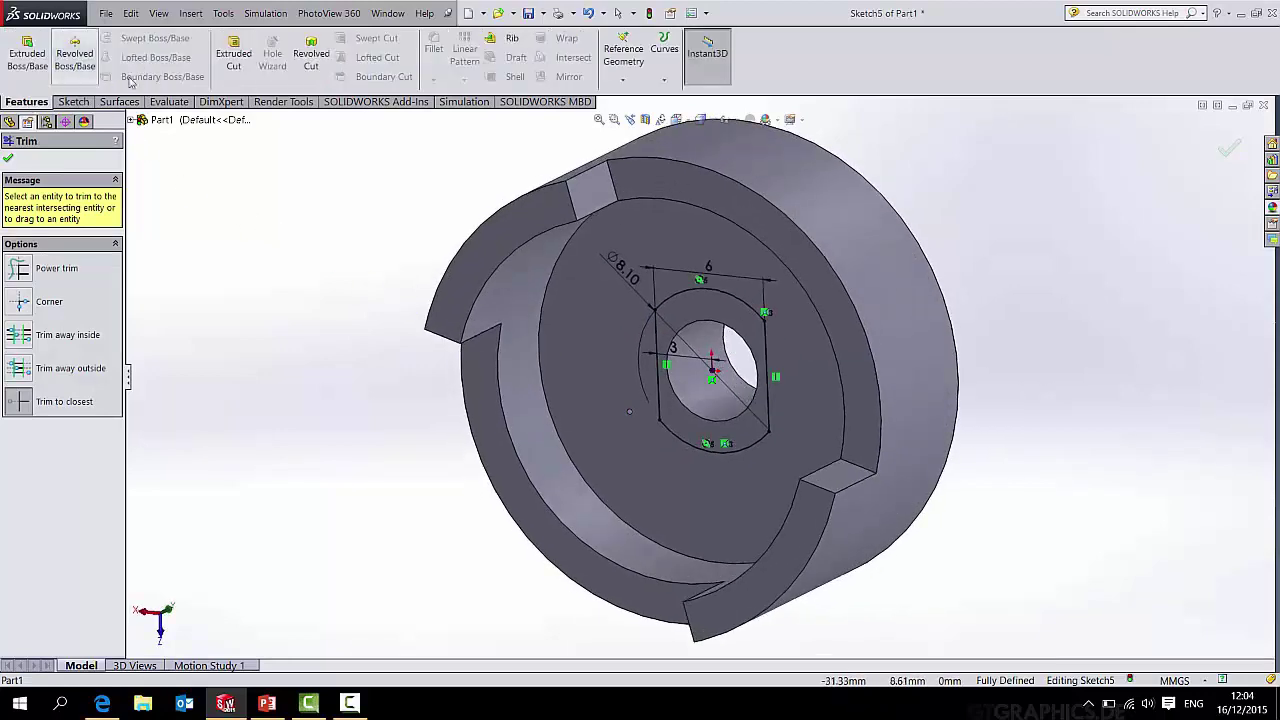
left_click(233, 58)
middle_click_drag(690, 295, 909, 283)
key("Return")
On the Front Plane, sketch a connected path from the head's top edge: about 21 mm horizontal, about 16.5 mm rising at about 25°, and another horizontal line.
scroll(766, 443, "up", 5)
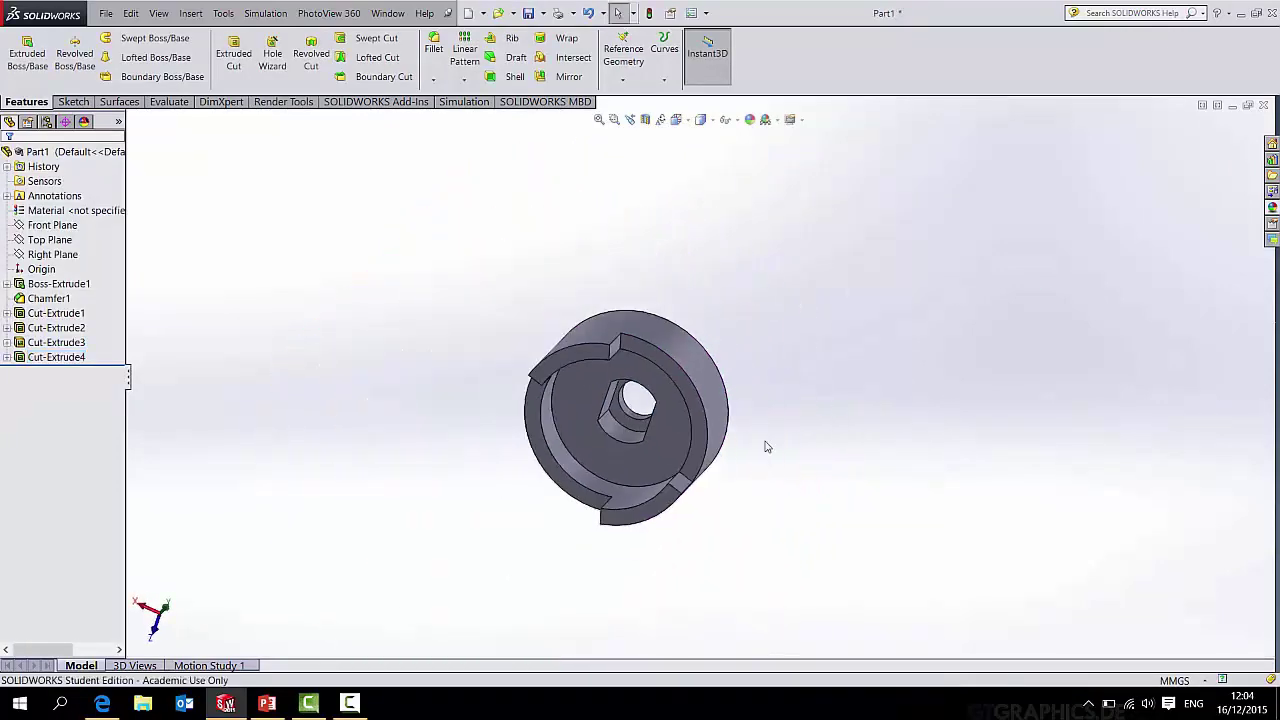
middle_click_drag(766, 443, 622, 358)
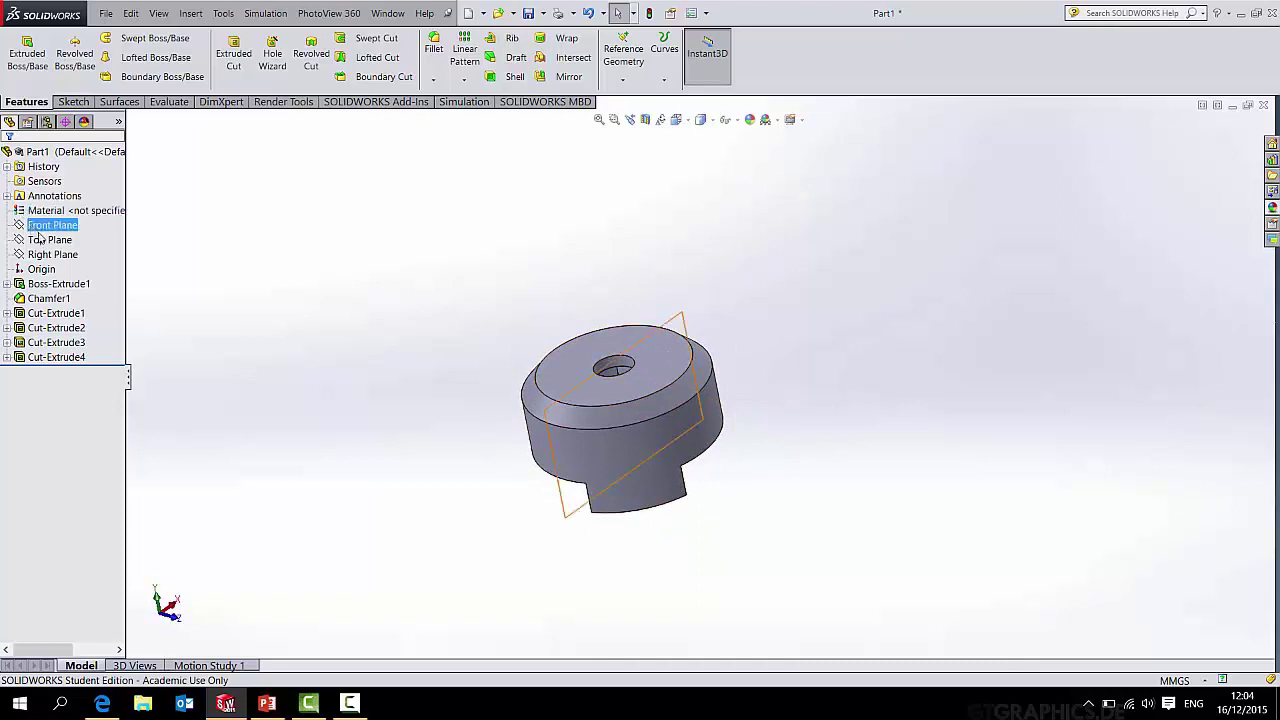
left_click(69, 227)
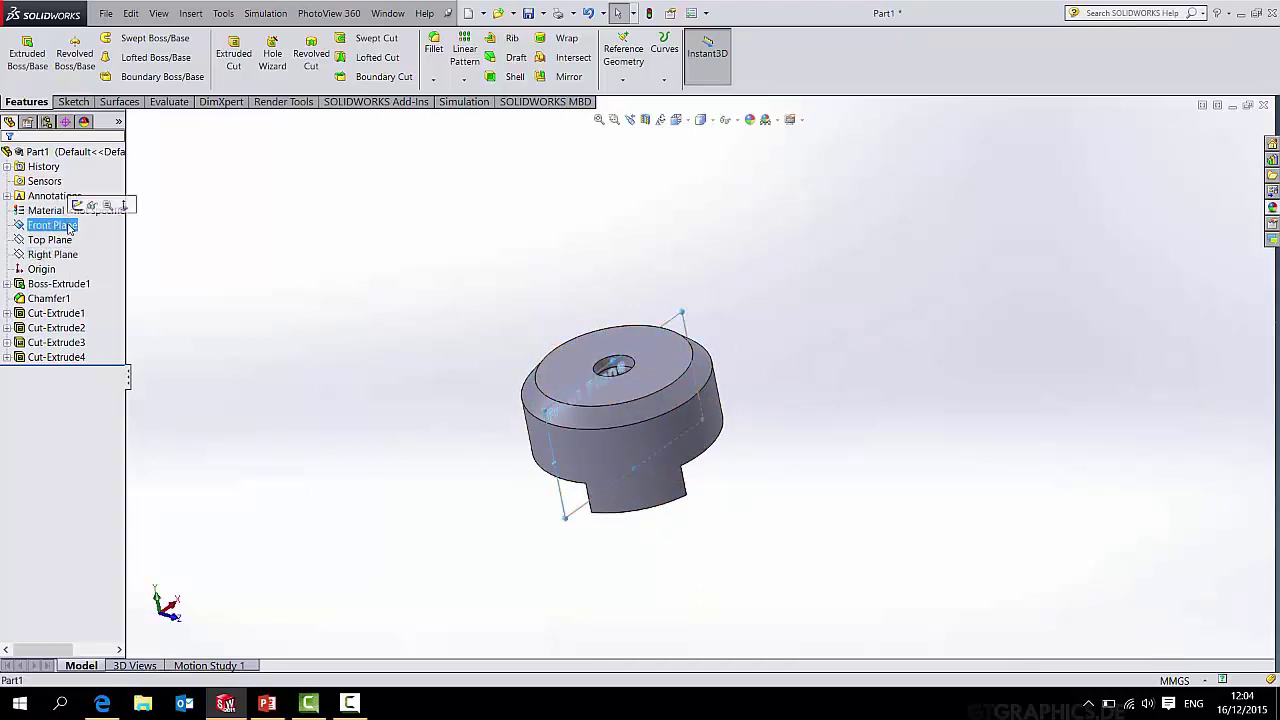
left_click(122, 206)
left_click(73, 102)
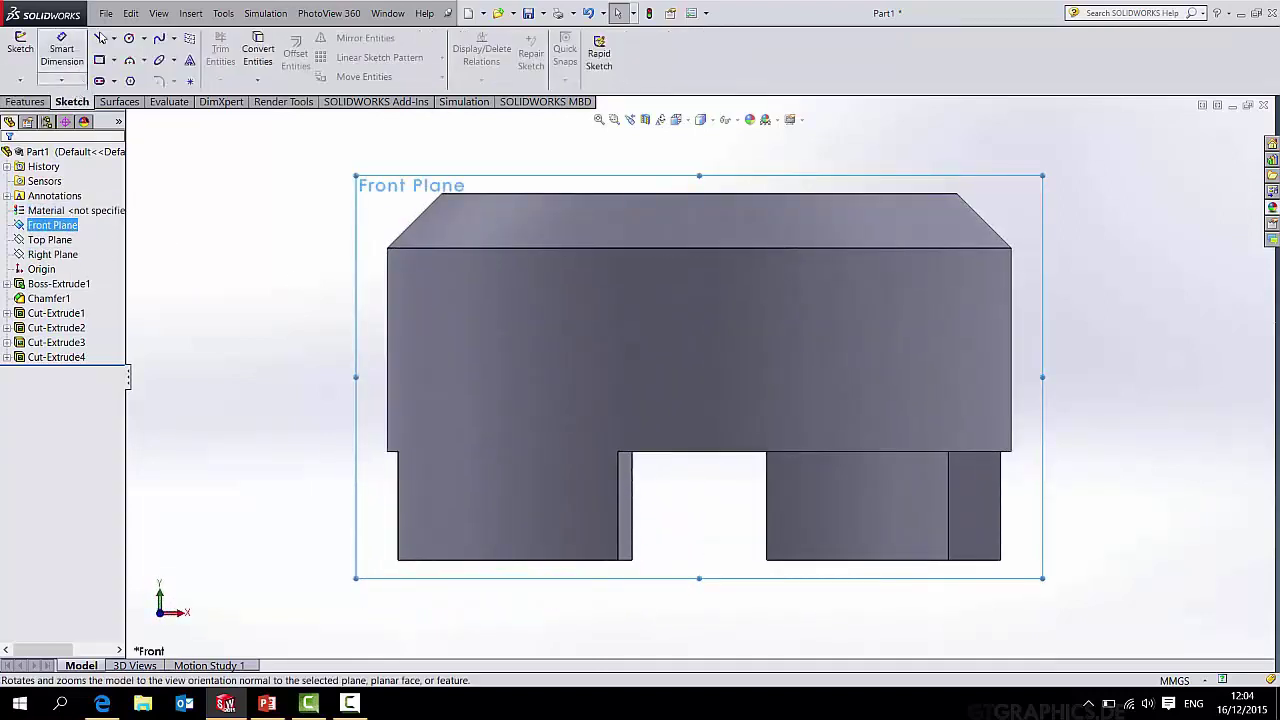
left_click(99, 38)
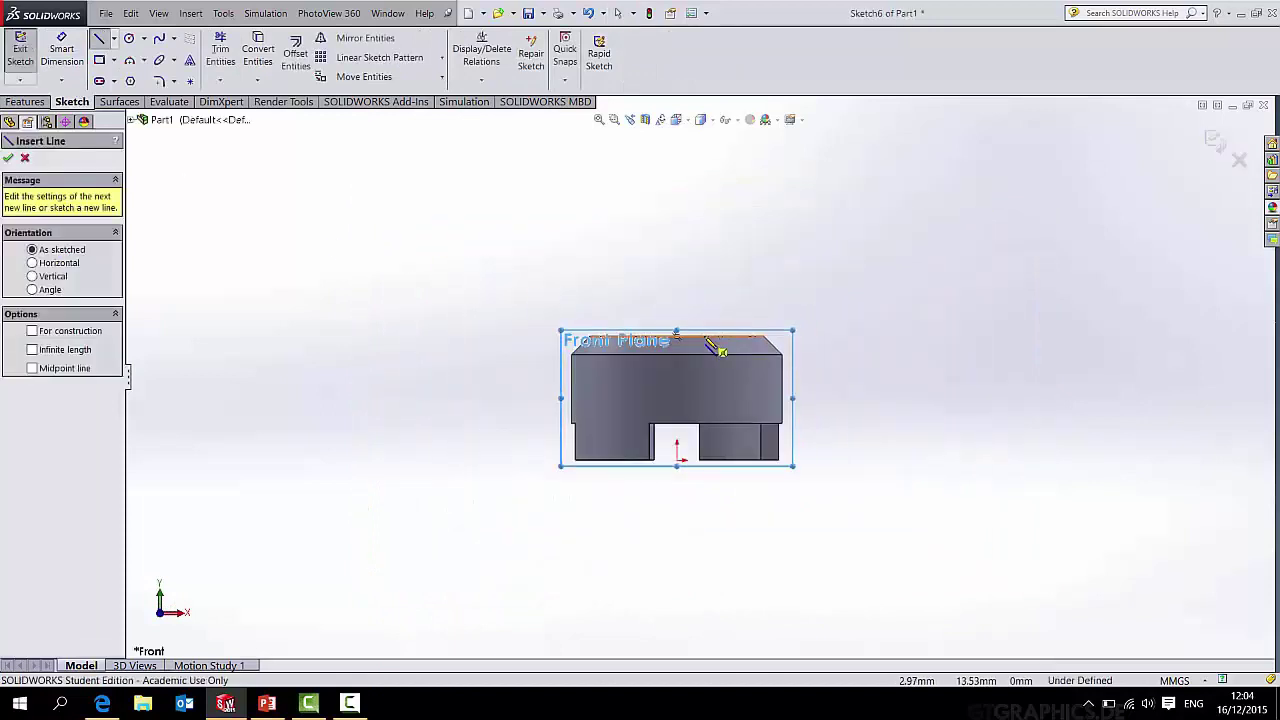
left_click(704, 336)
left_click(897, 336)
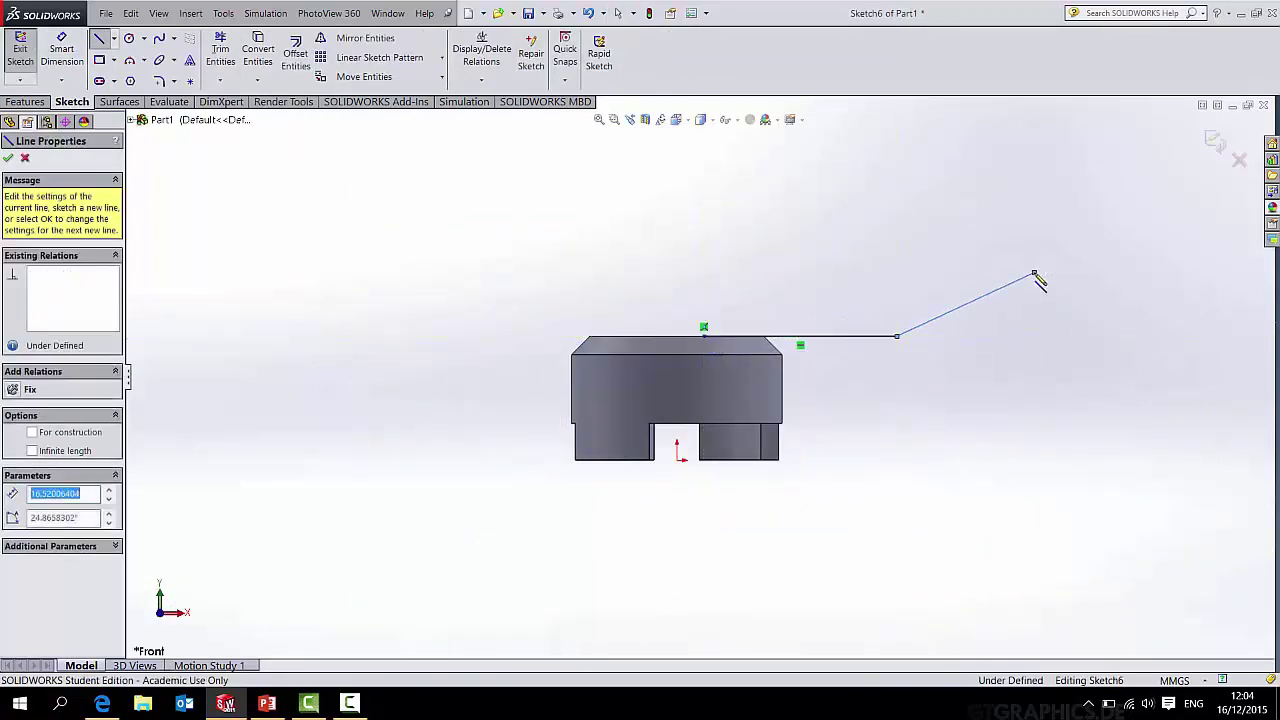
left_click(1034, 272)
left_click(1236, 270)
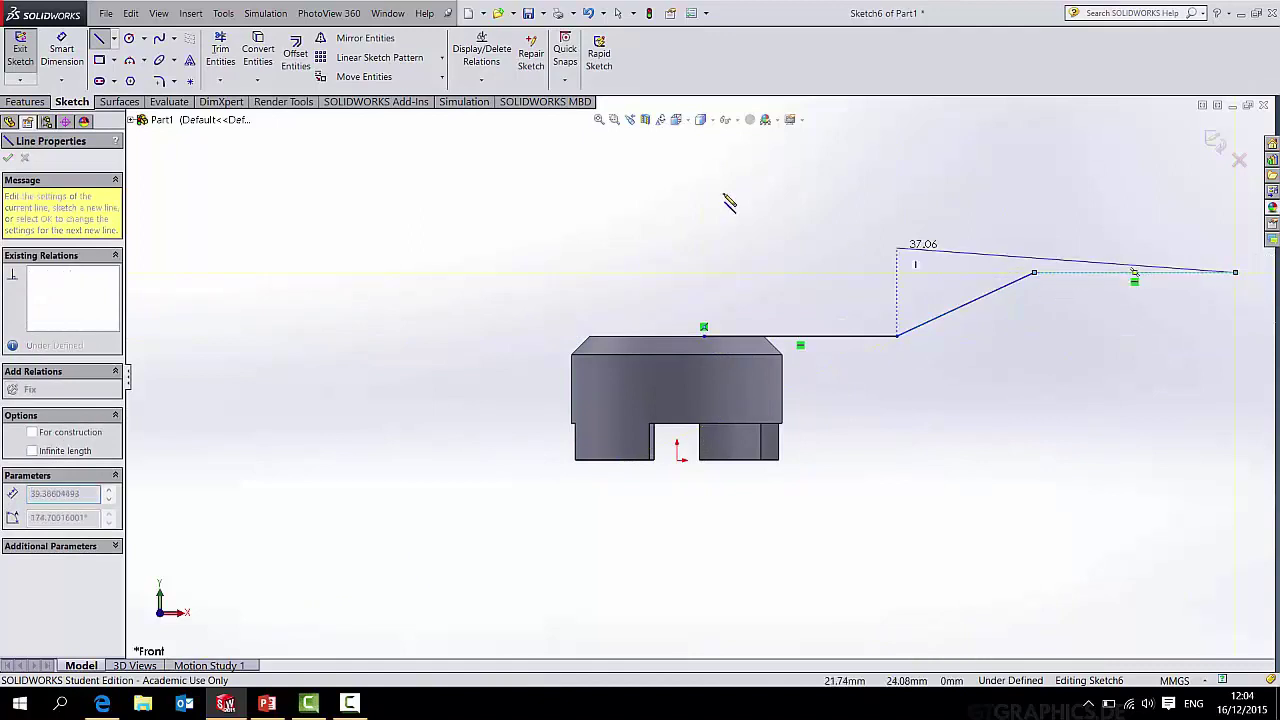
key("Escape")
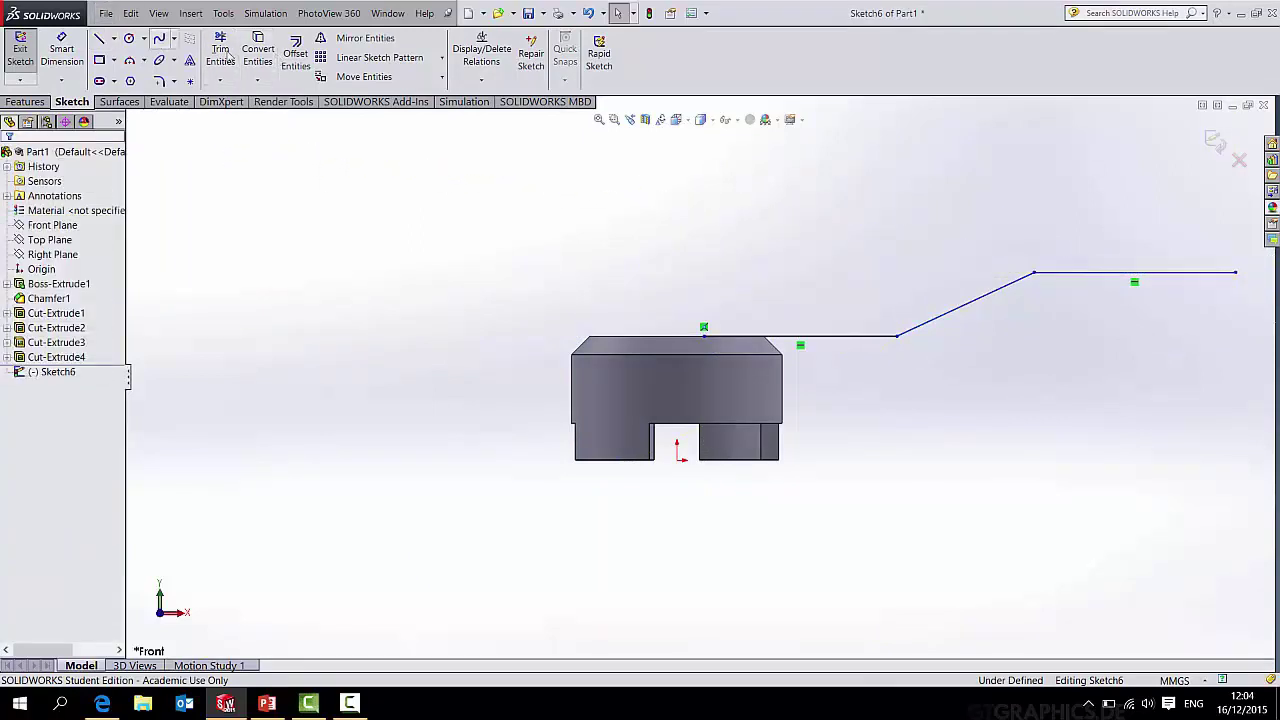
Dimension the path's lower horizontal line to 16 mm.
left_click(783, 338)
left_click(778, 303)
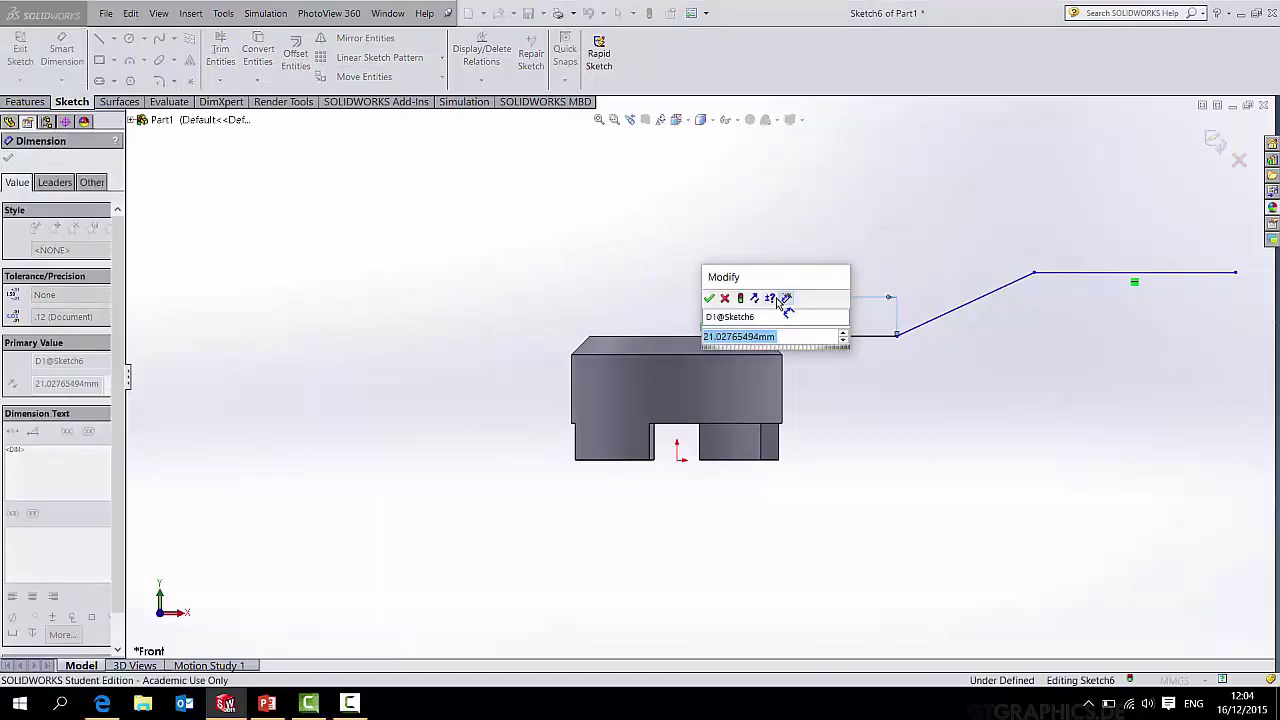
type("16")
key("Return")
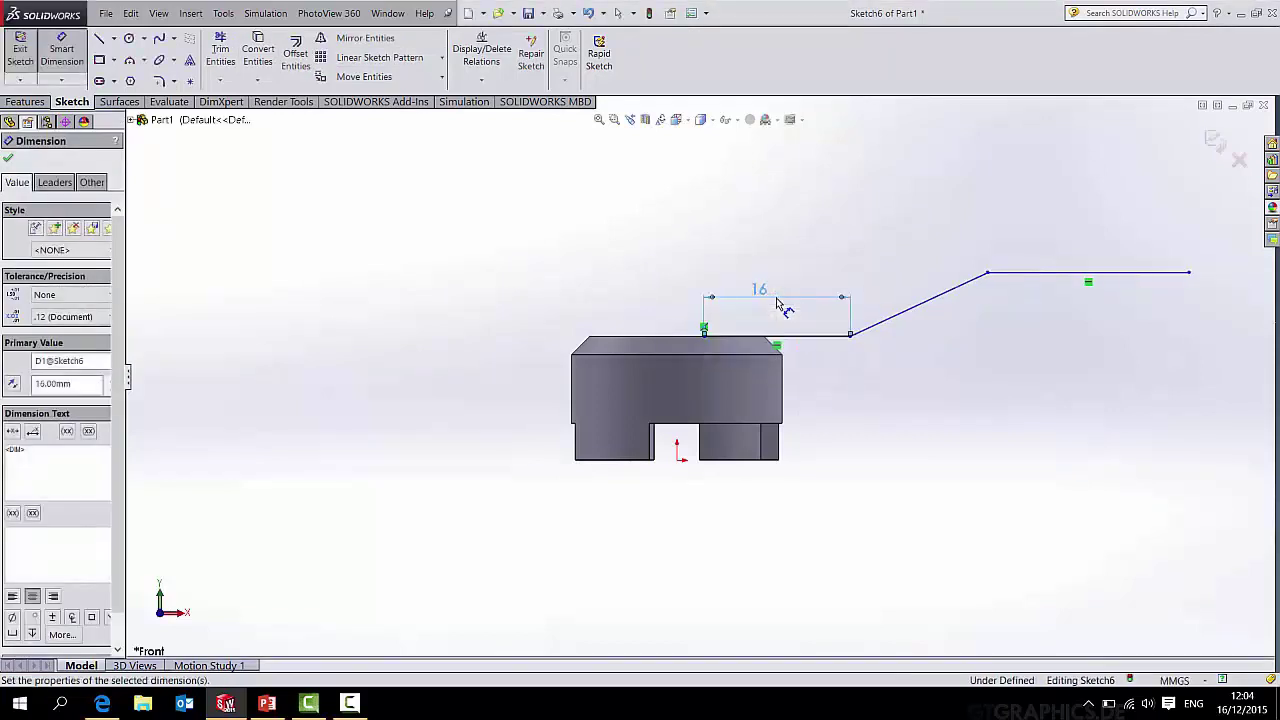
Dimension the angle between the inclined line and the lower horizontal line to 140°.
left_click(900, 322)
left_click(805, 335)
left_click(830, 277)
type("140")
key("Return")
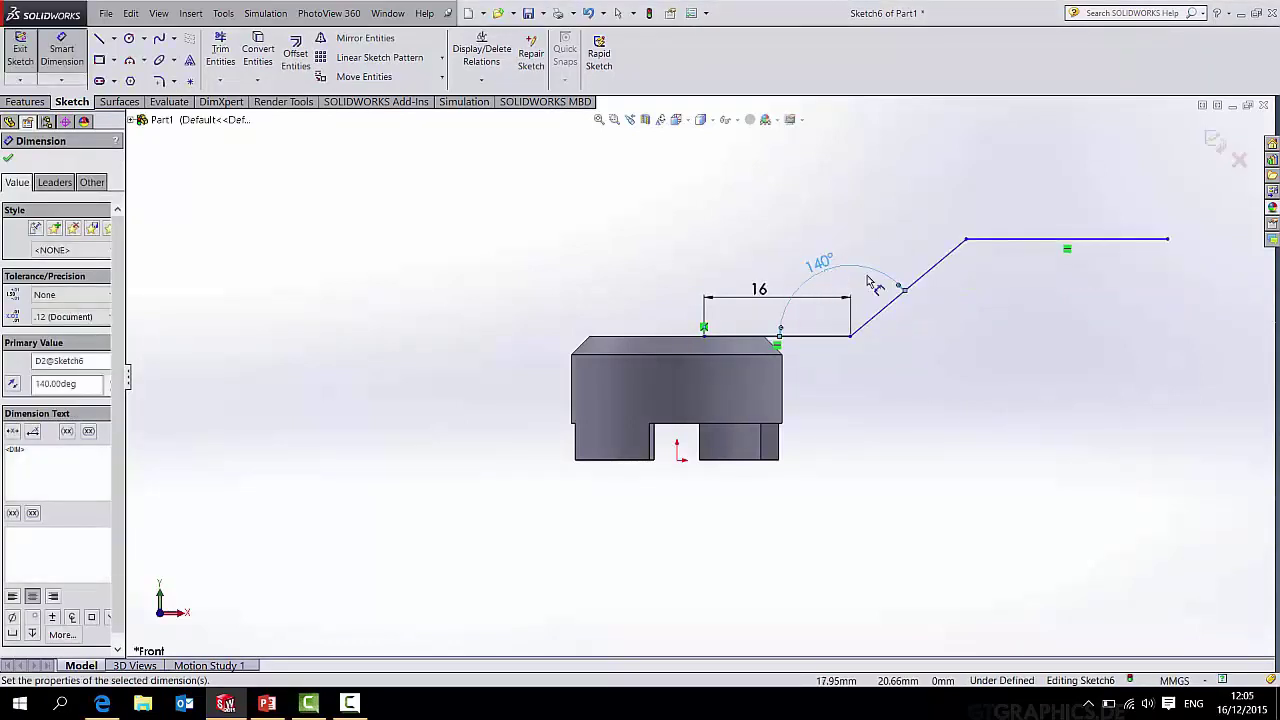
Dimension the length of the path's inclined line to 12 mm.
left_click(896, 303)
left_click(930, 338)
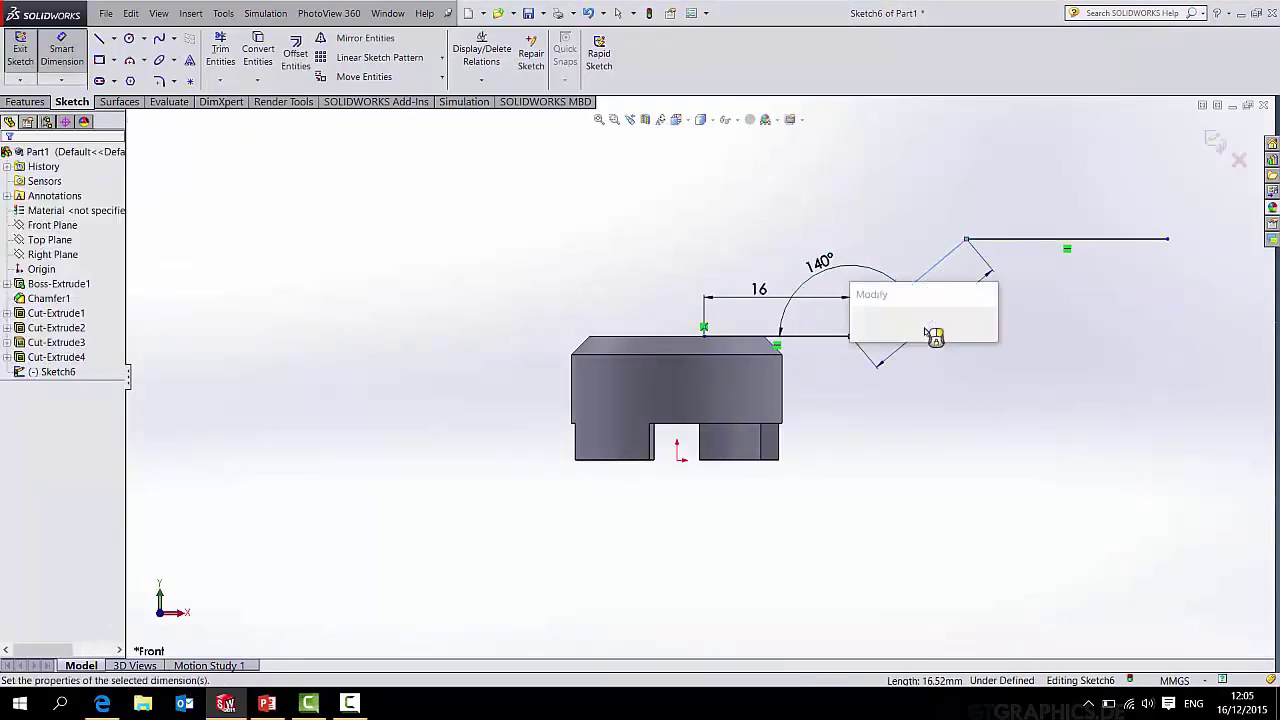
type("12")
key("Return")
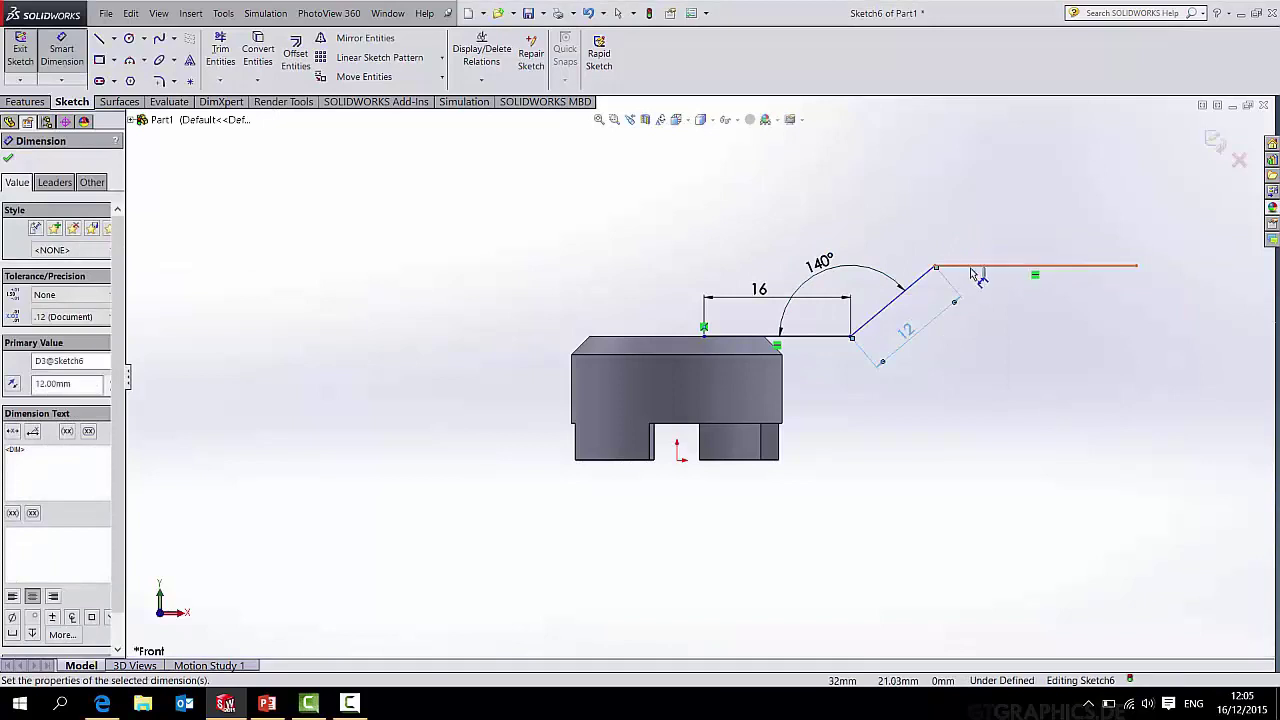
Dimension the path's upper horizontal line to 60 mm.
left_click(971, 267)
left_click(985, 252)
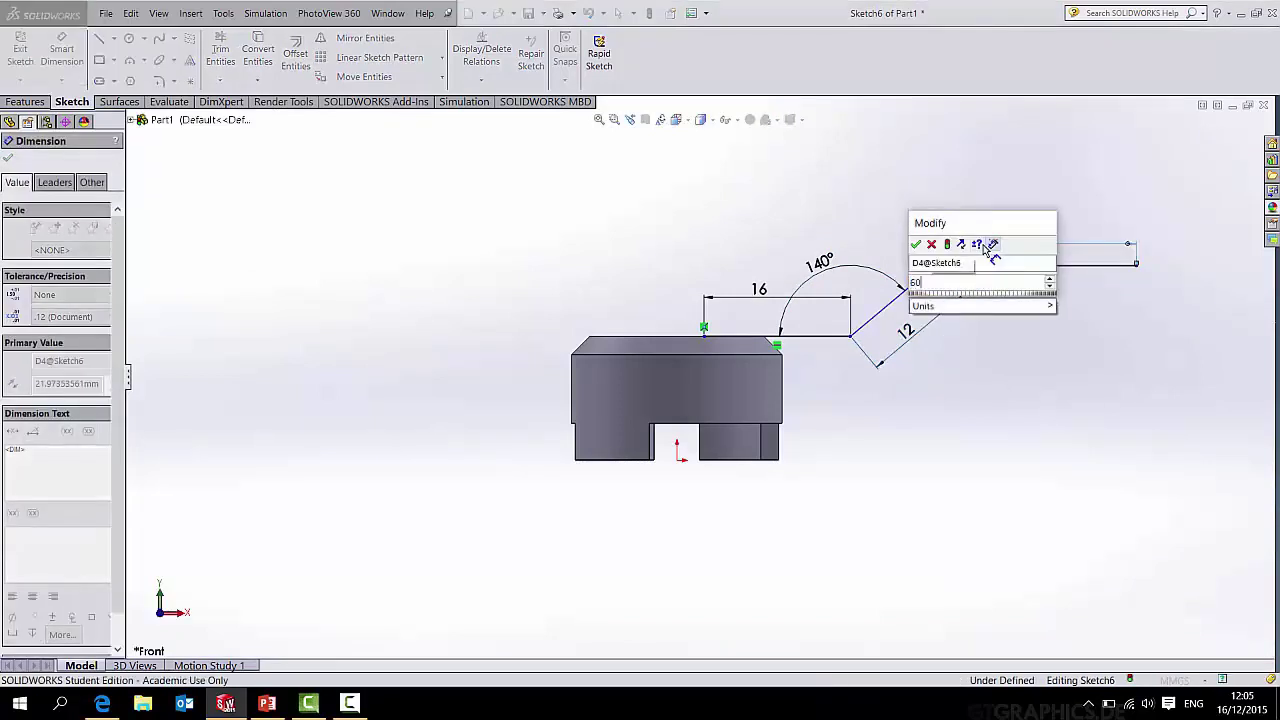
type("60")
key("Return")
scroll(818, 365, "up", 5)
scroll(1049, 349, "down", 5)
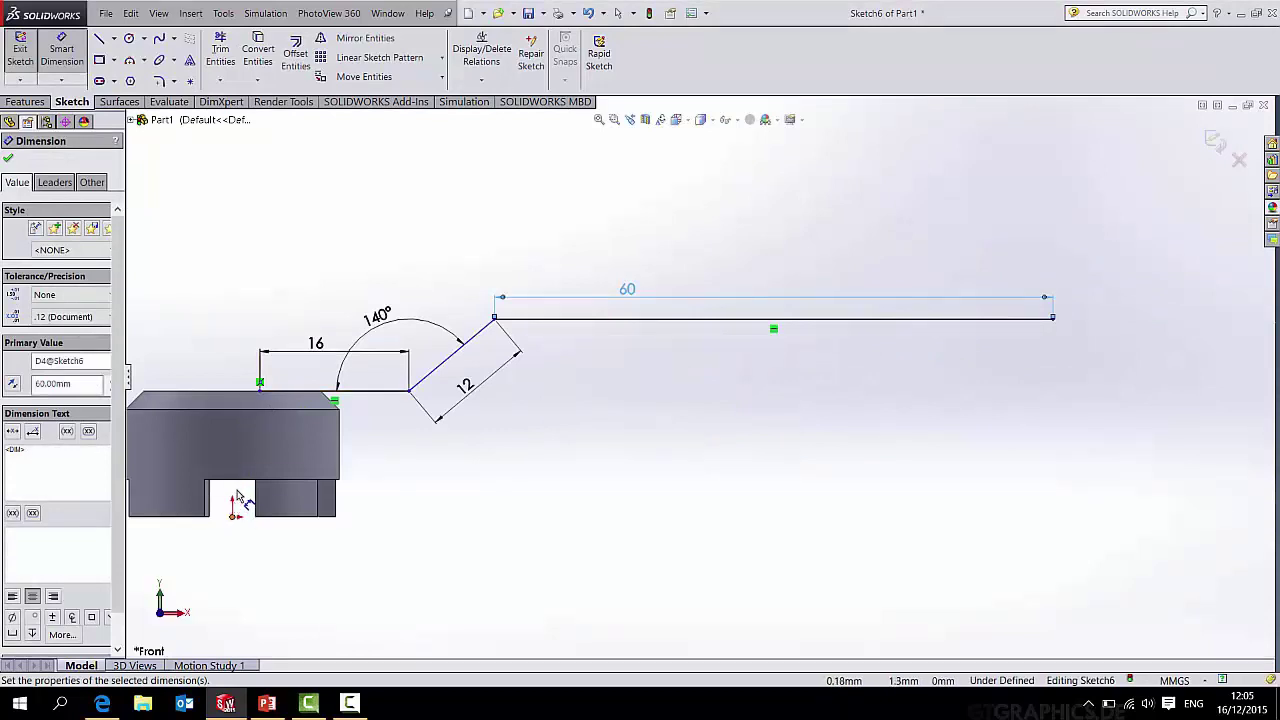
Dimension the horizontal distance from the origin to the path's start point to 4 mm and exit the sketch.
left_click(240, 530)
left_click(259, 382)
left_click(233, 510)
left_click(248, 305)
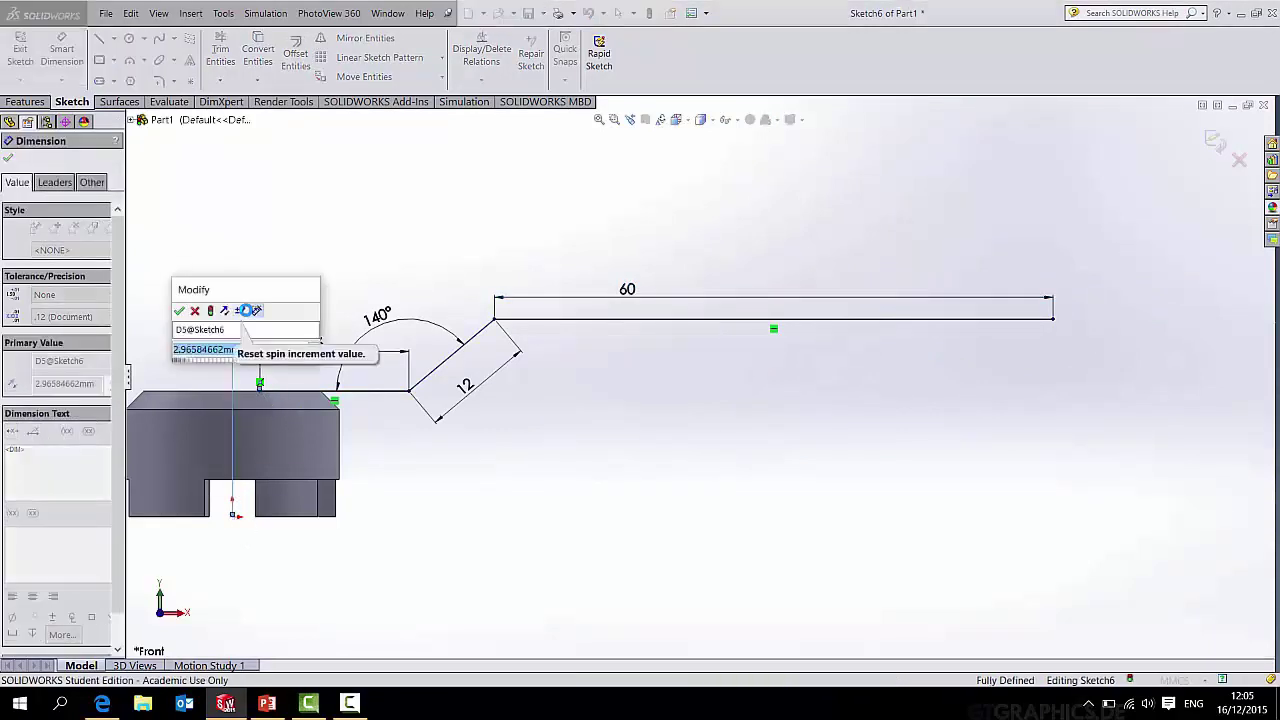
type("4")
key("Return")
scroll(988, 243, "up", 3)
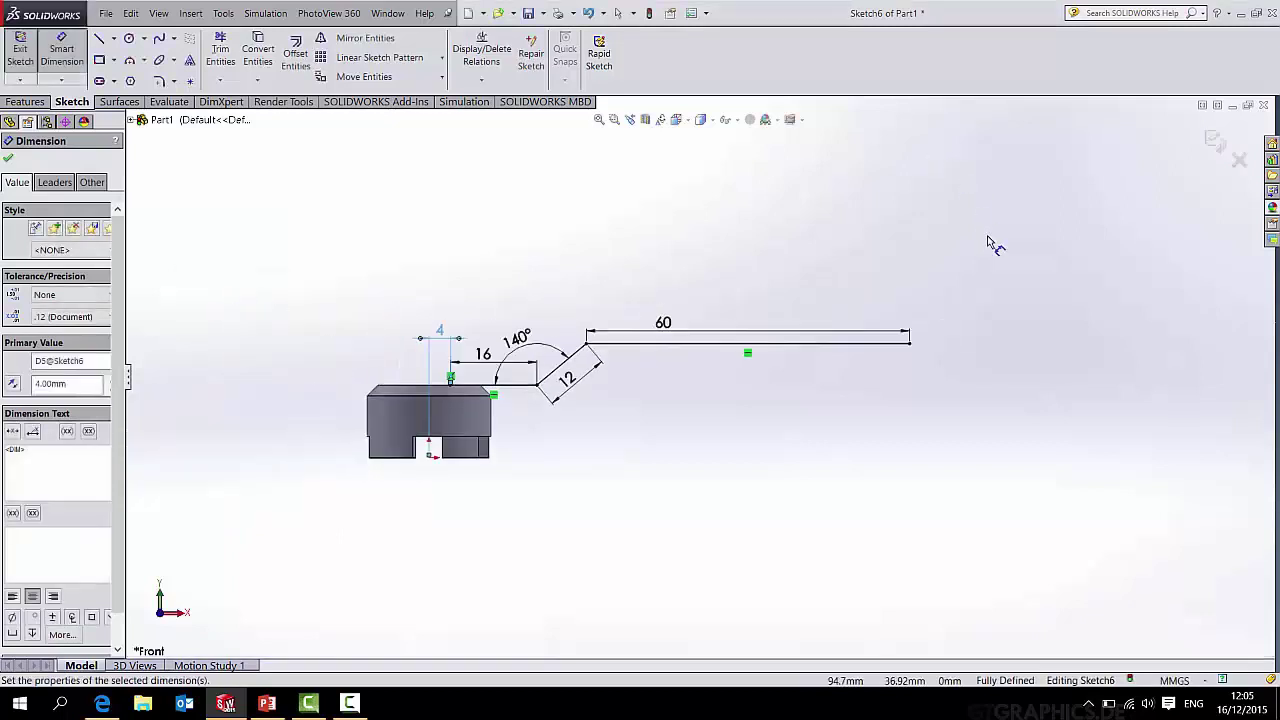
scroll(515, 440, "down", 2)
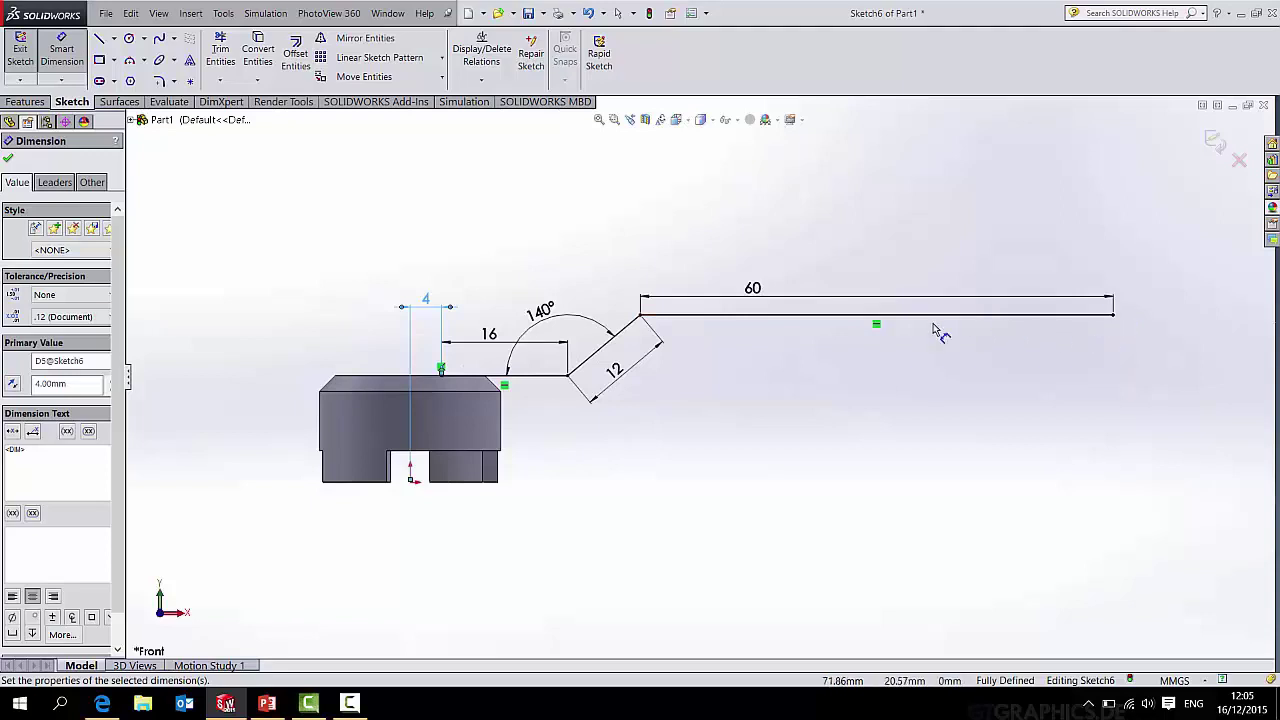
left_click(1213, 144)
Start a thin-feature boss extrusion of the lever path sketch and set its depth to 20 mm.
middle_click_drag(669, 277, 646, 392)
left_click(25, 102)
left_click(27, 55)
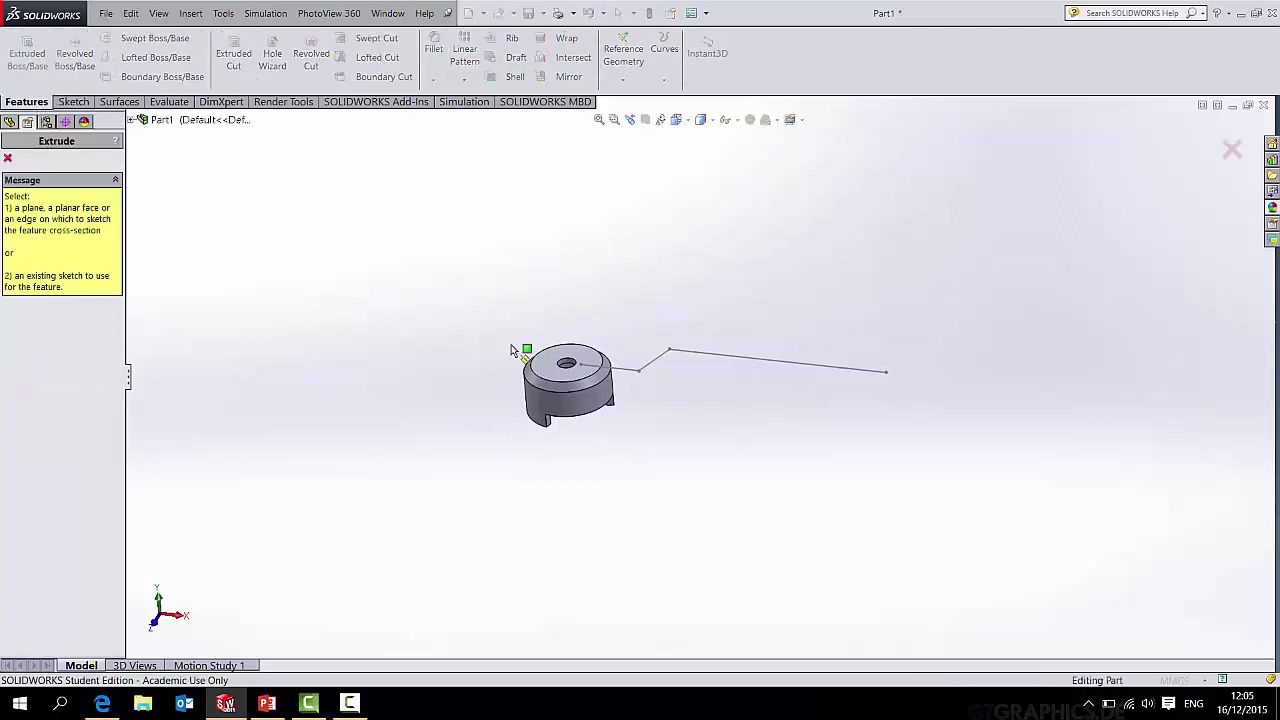
left_click(691, 351)
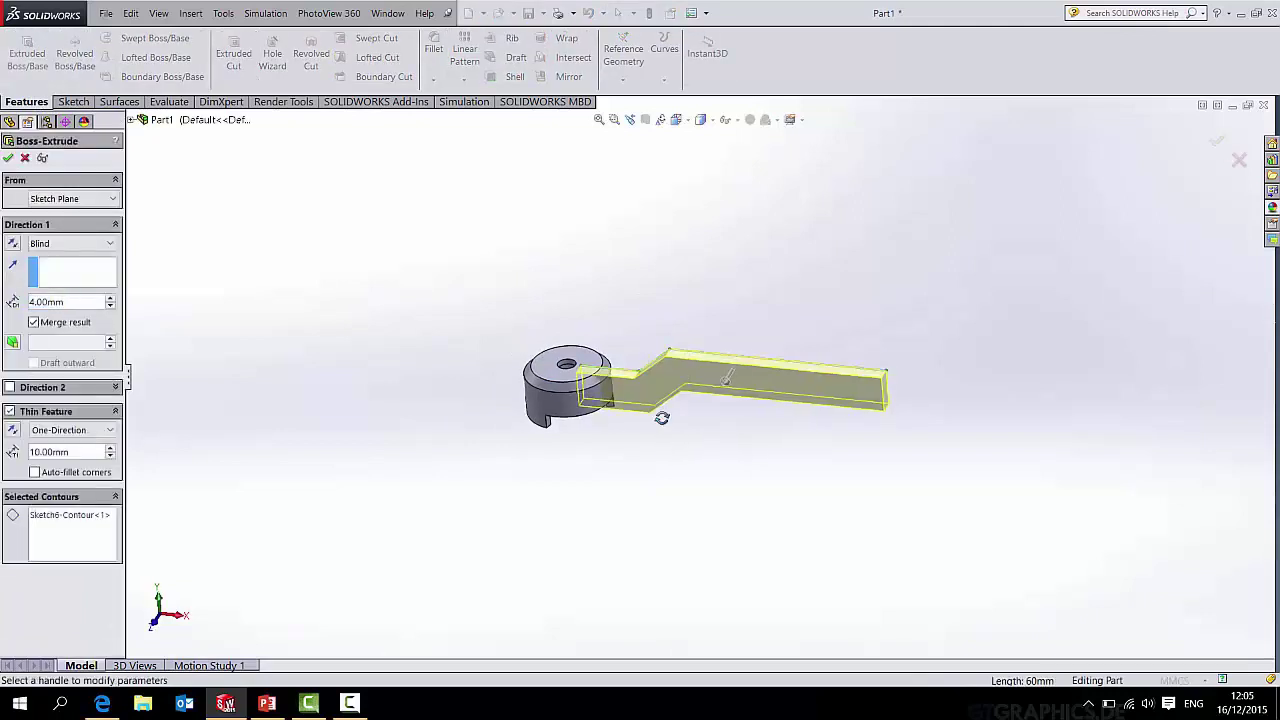
mouse_move(647, 390)
middle_mouse_down()
mouse_move(600, 451)
mouse_move(647, 404)
middle_mouse_up()
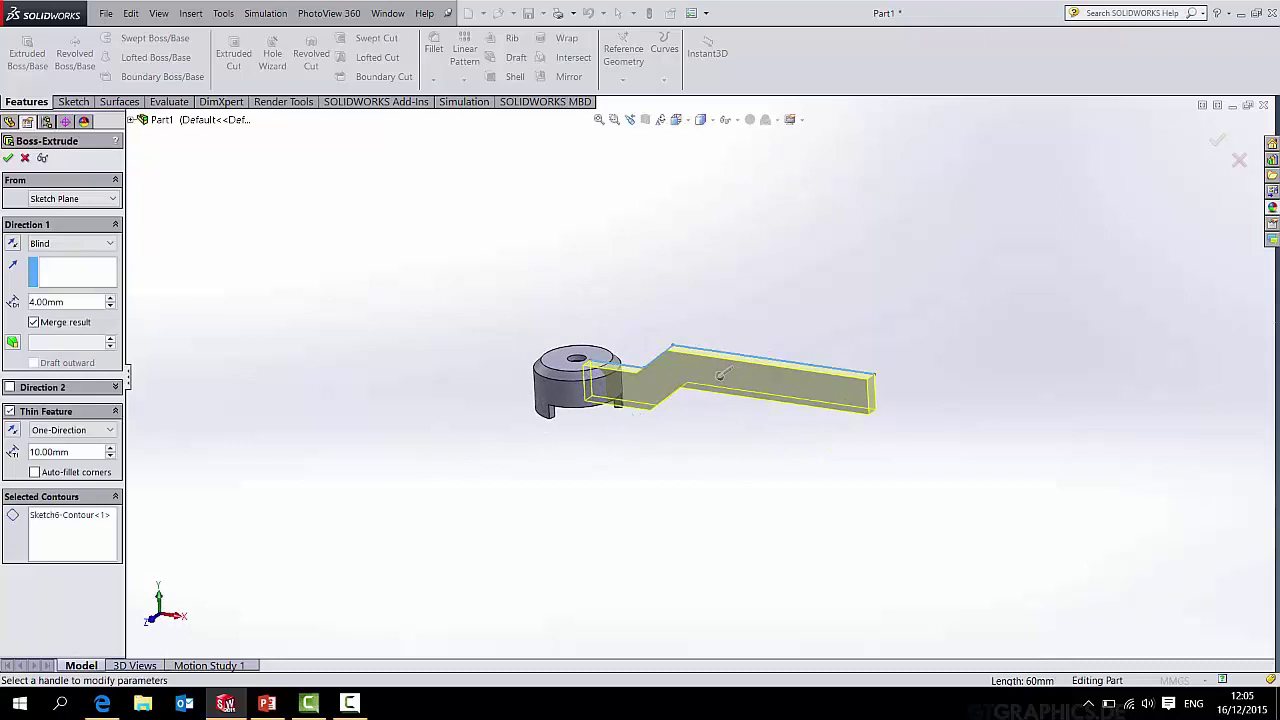
left_click(72, 303)
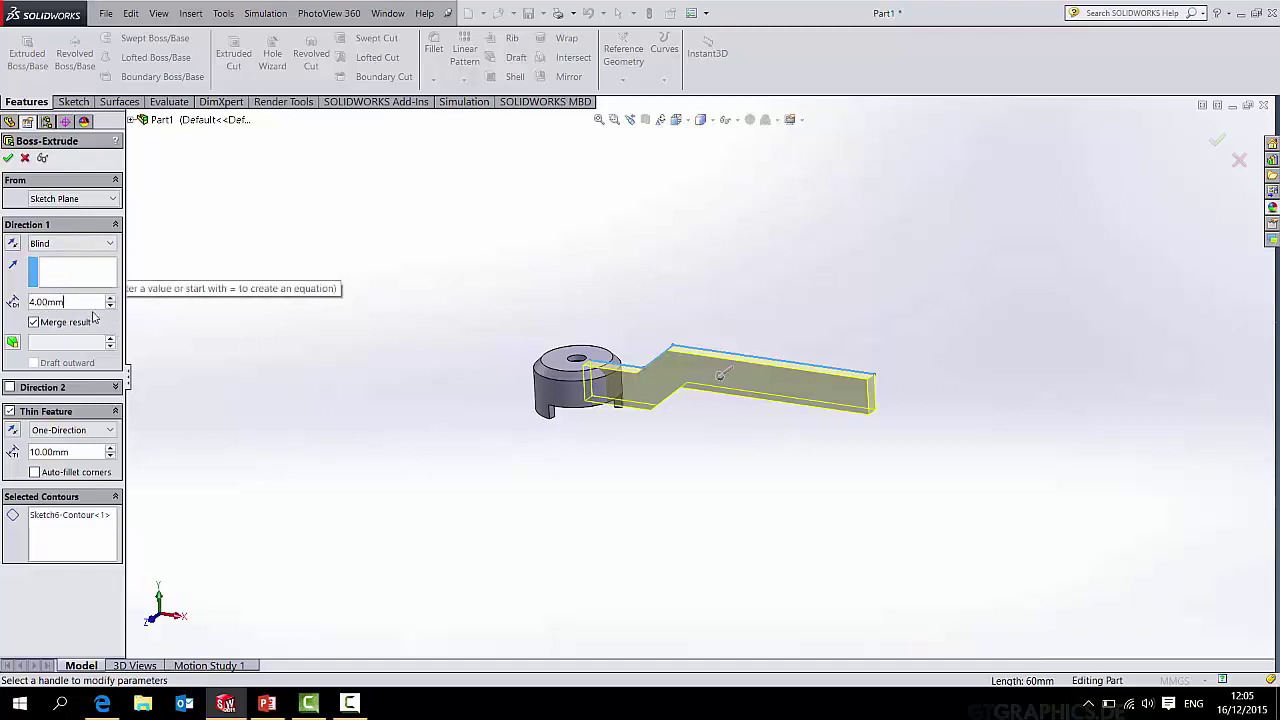
type("20")
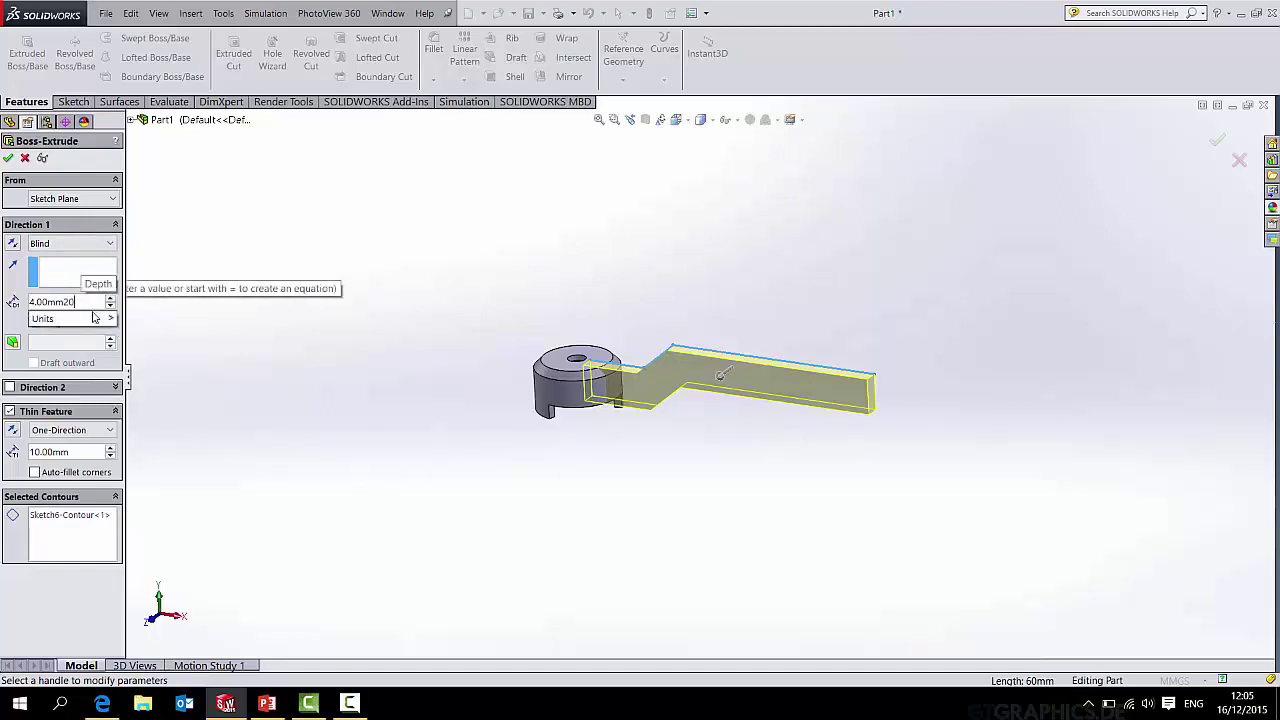
key("ctrl+a")
type("20")
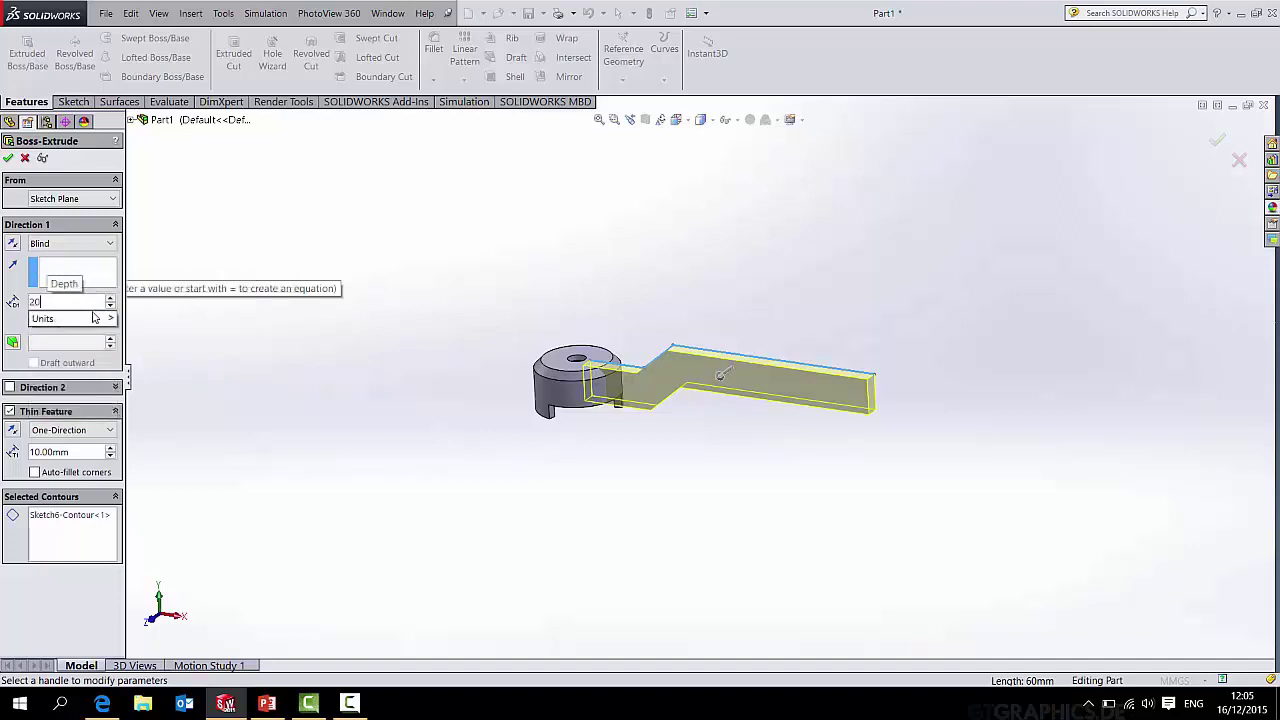
key("Return")
middle_click_drag(471, 363, 449, 448)
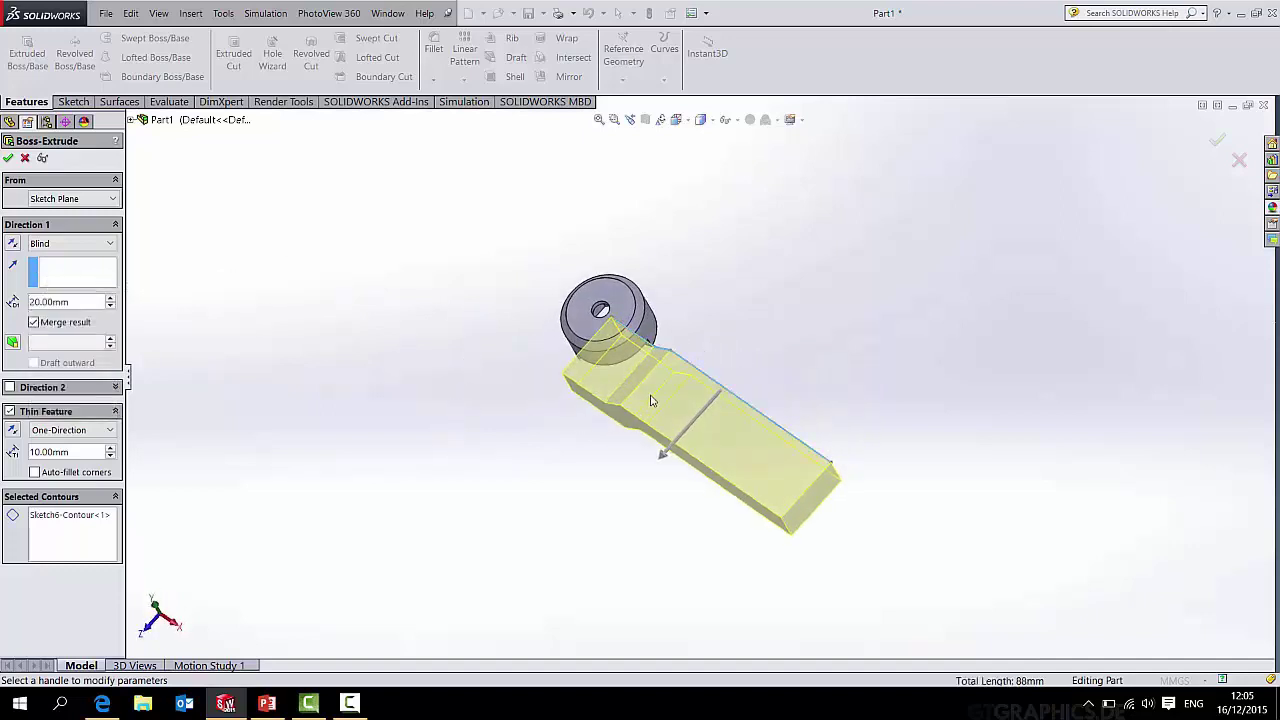
Set the lever arm extrusion's end condition to Mid Plane and its depth to 18 mm.
left_click(60, 243)
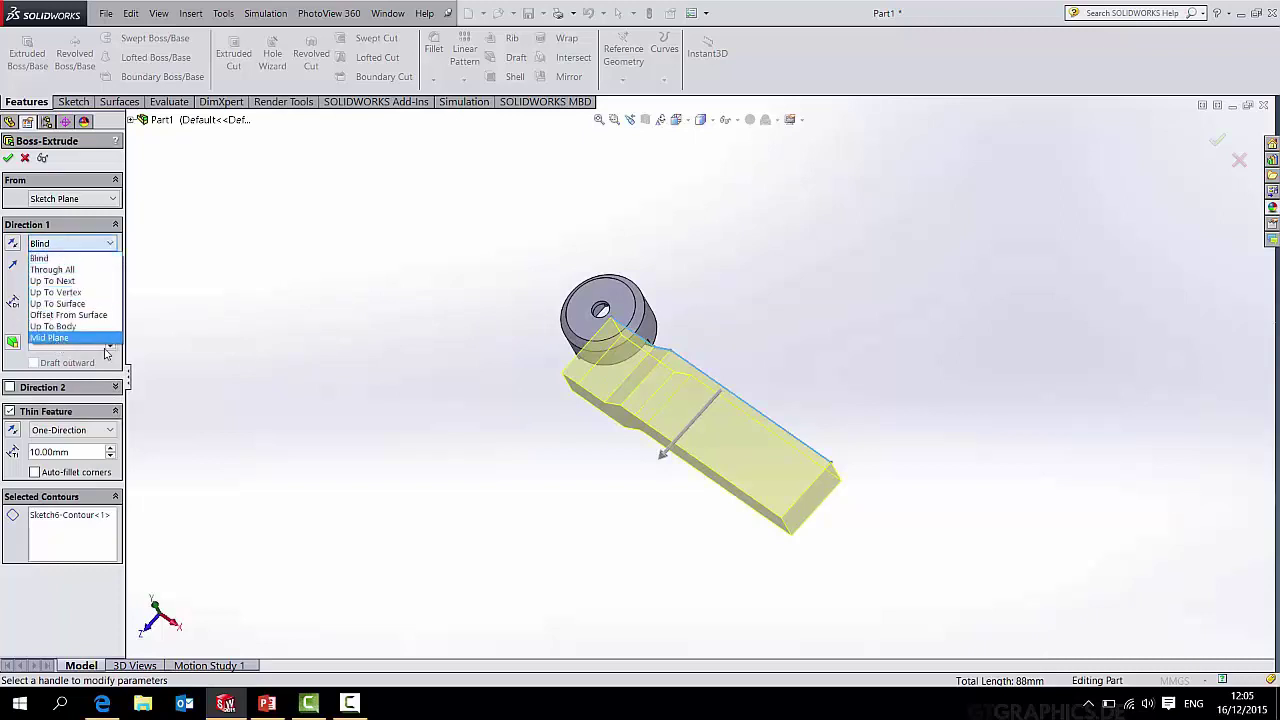
left_click(50, 337)
middle_click_drag(800, 430, 863, 480)
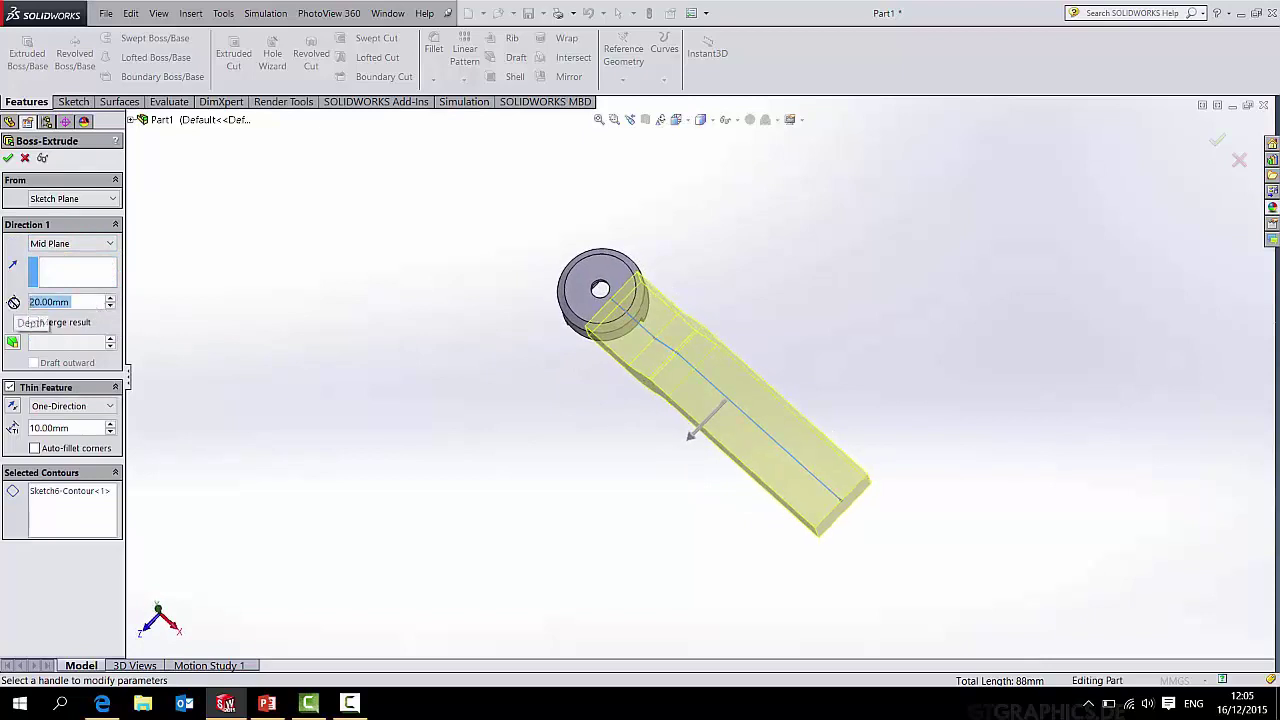
type("18")
key("Return")
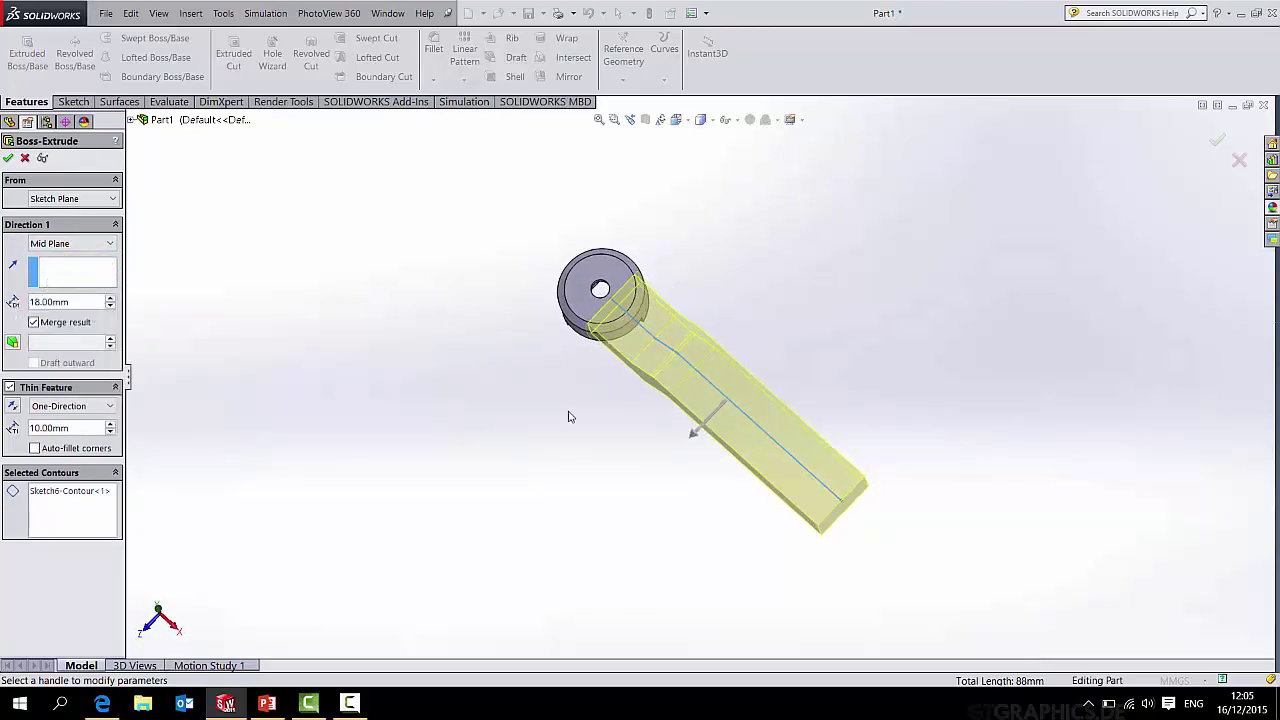
Set the lever arm's thin-feature thickness to 3 mm.
middle_click_drag(567, 393, 626, 189)
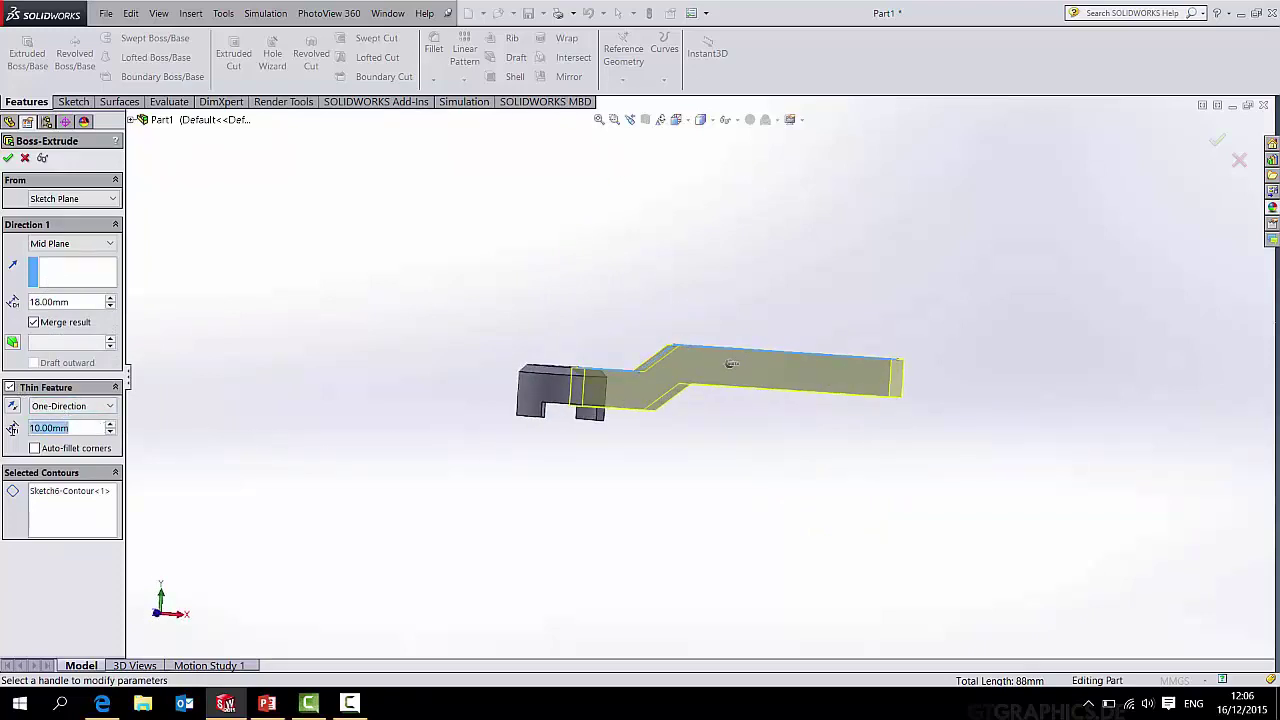
type("3")
key("Return")
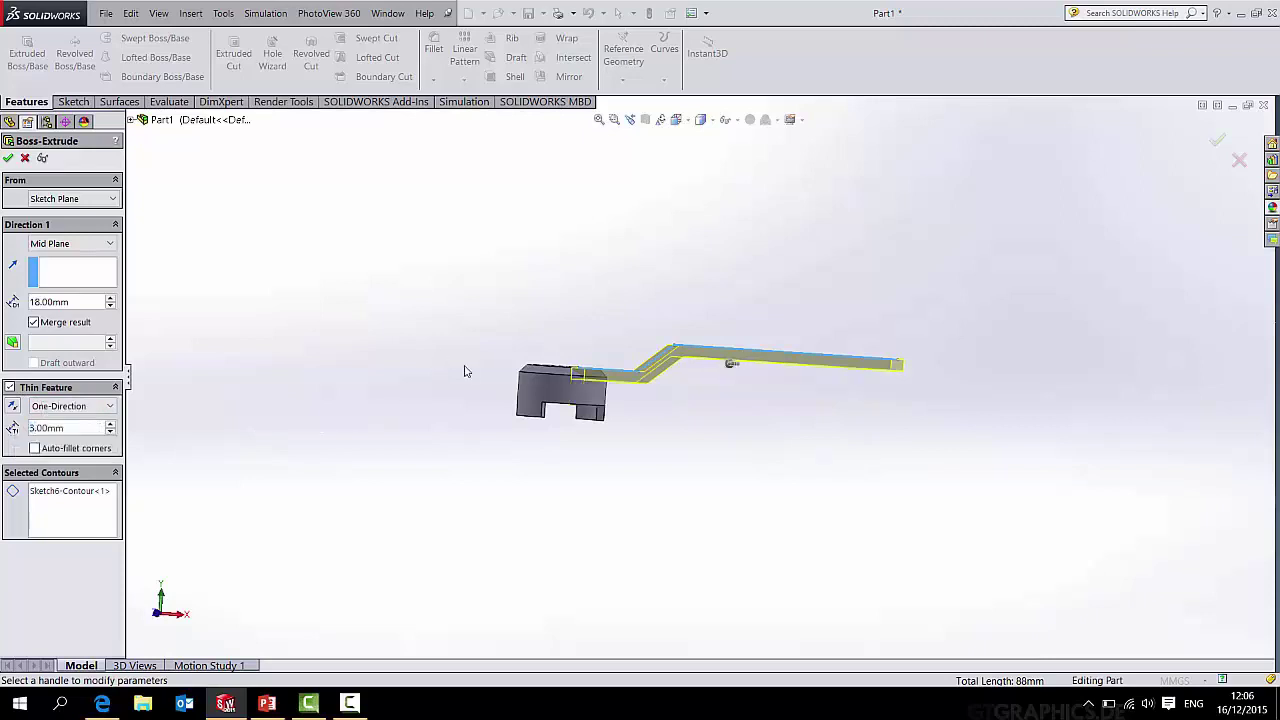
Try the thin wall on the upper side of the path, and flip it back to the lower side.
middle_click_drag(645, 340, 712, 370)
left_click(13, 407)
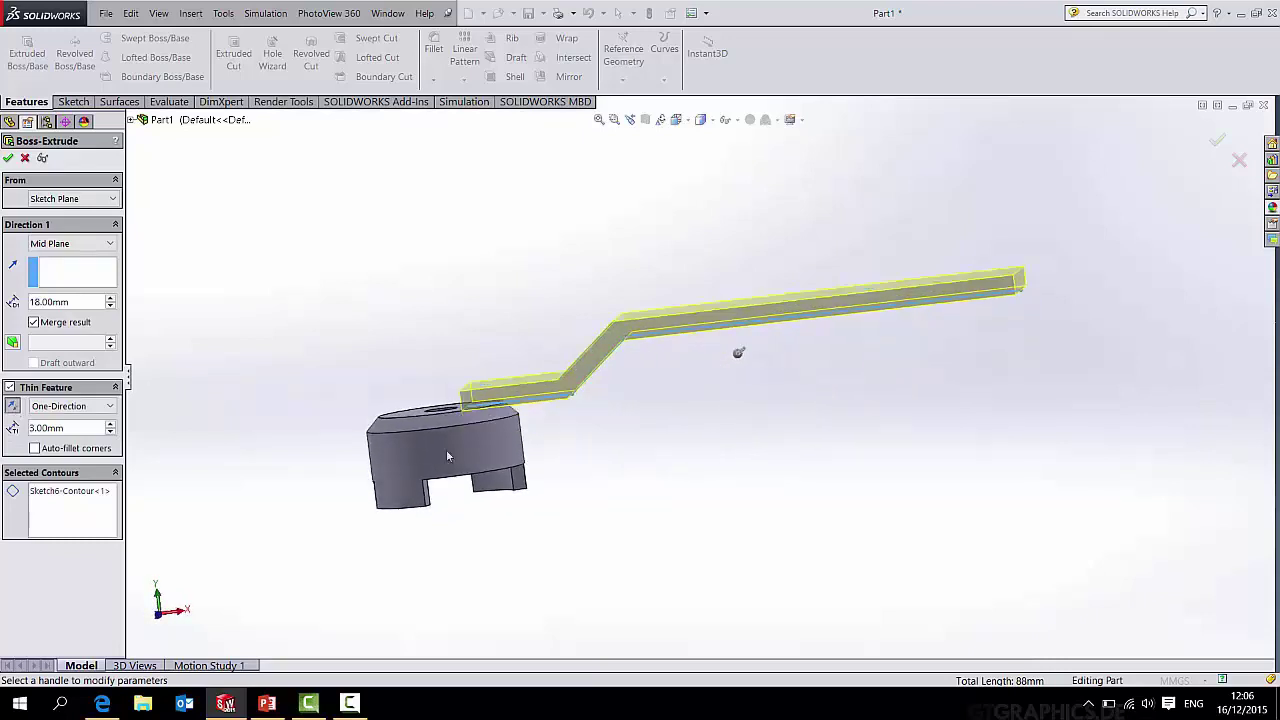
mouse_move(480, 430)
middle_mouse_down()
mouse_move(475, 415)
mouse_move(470, 428)
middle_mouse_up()
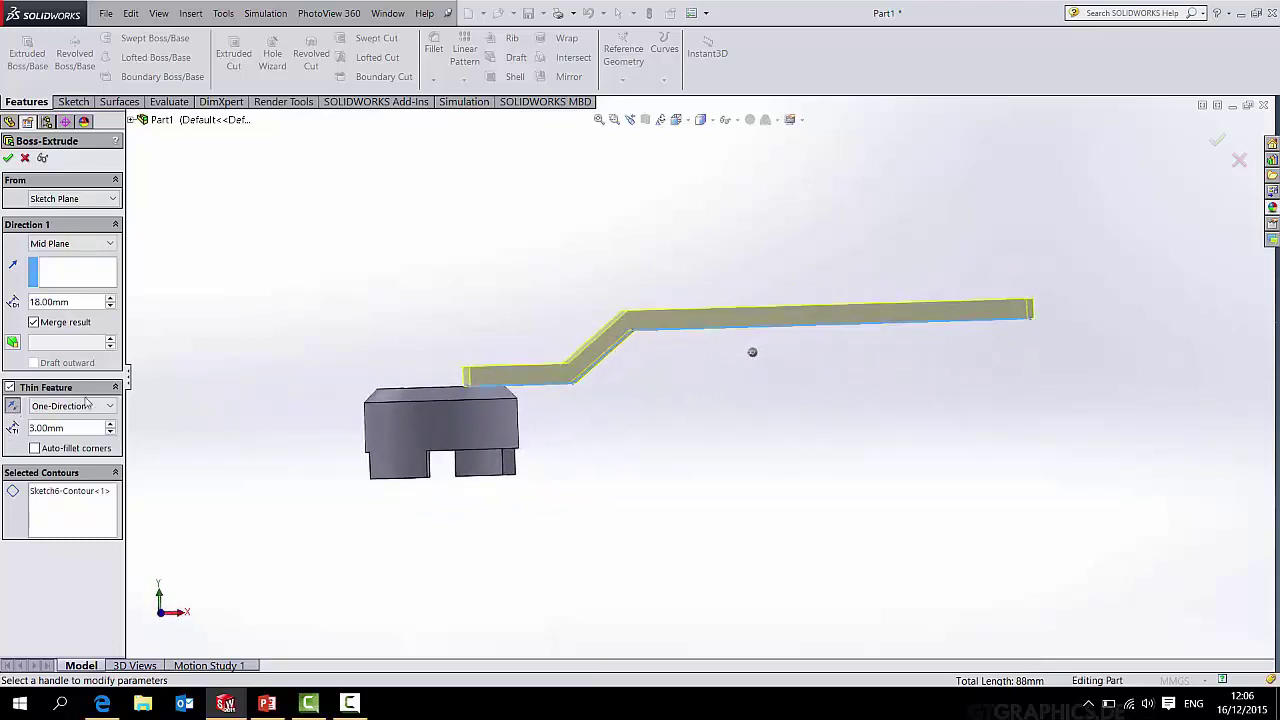
left_click(14, 407)
Set the lever arm's mid-plane extrusion depth to 16 mm.
middle_click_drag(750, 345, 690, 585)
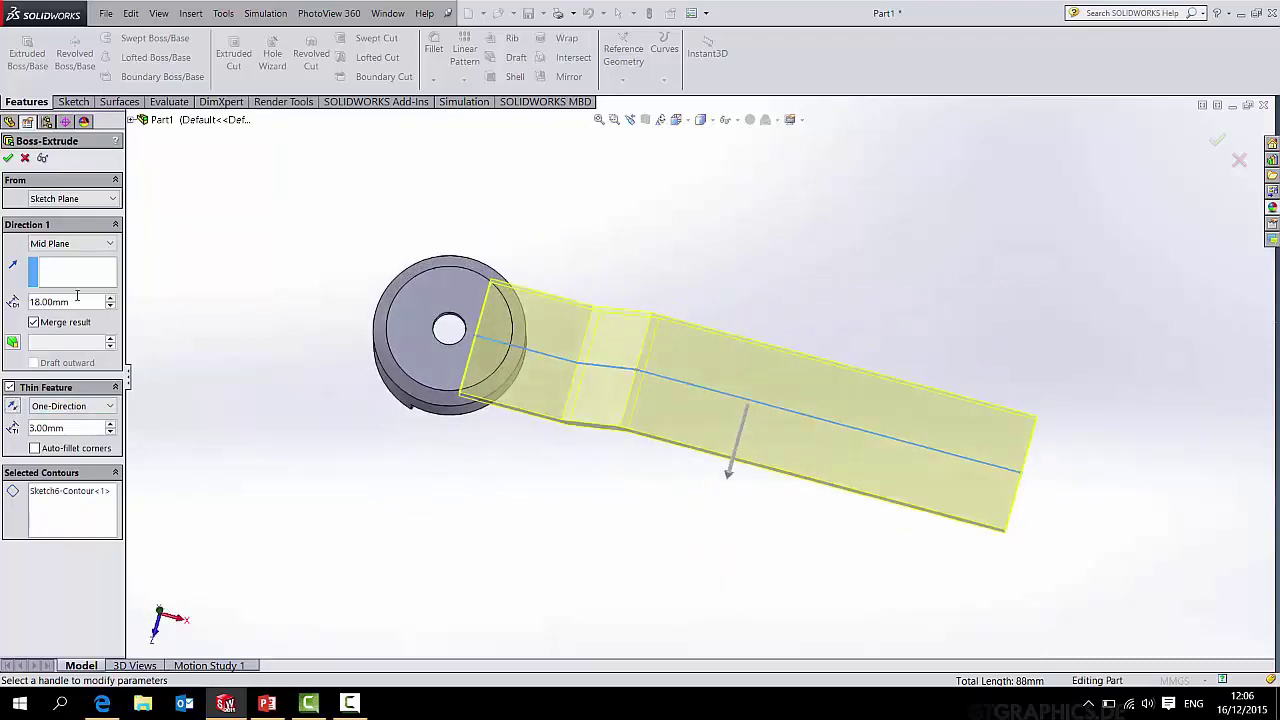
type("16")
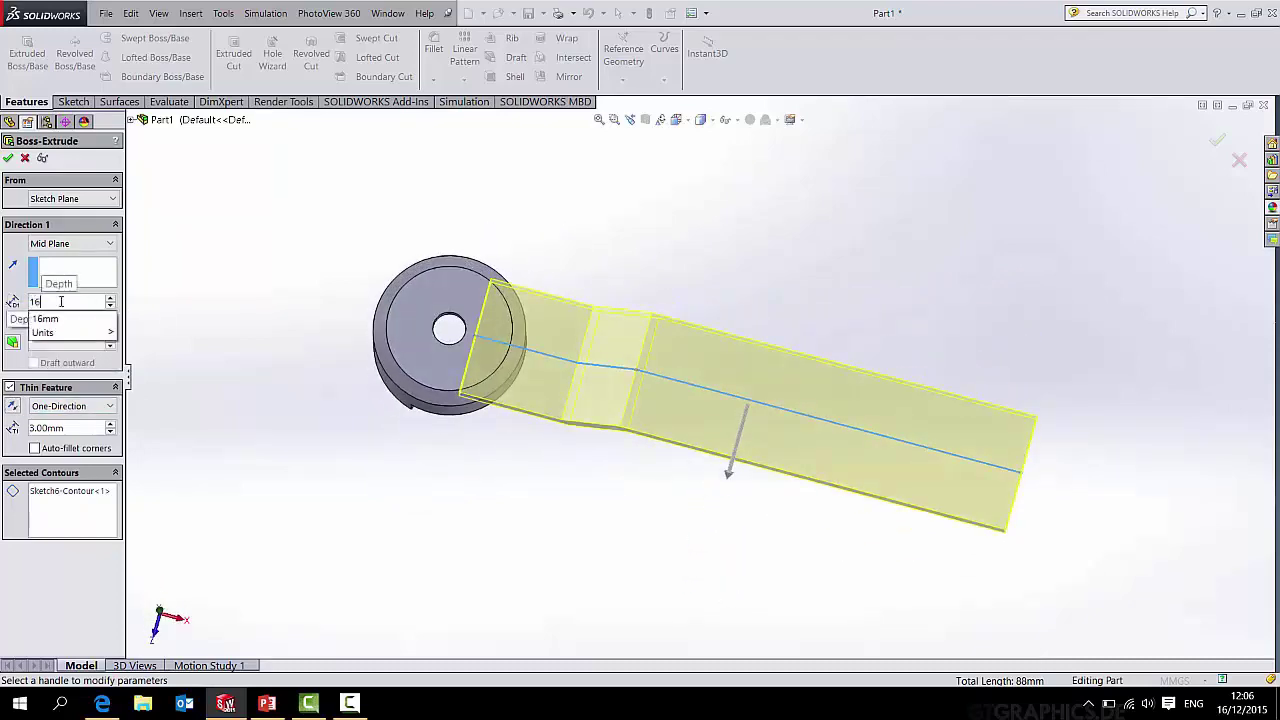
key("Return")
Set the thin-feature thickness to 1 mm, enable auto-fillet corners, and complete the lever arm extrusion.
middle_click_drag(586, 441, 597, 174)
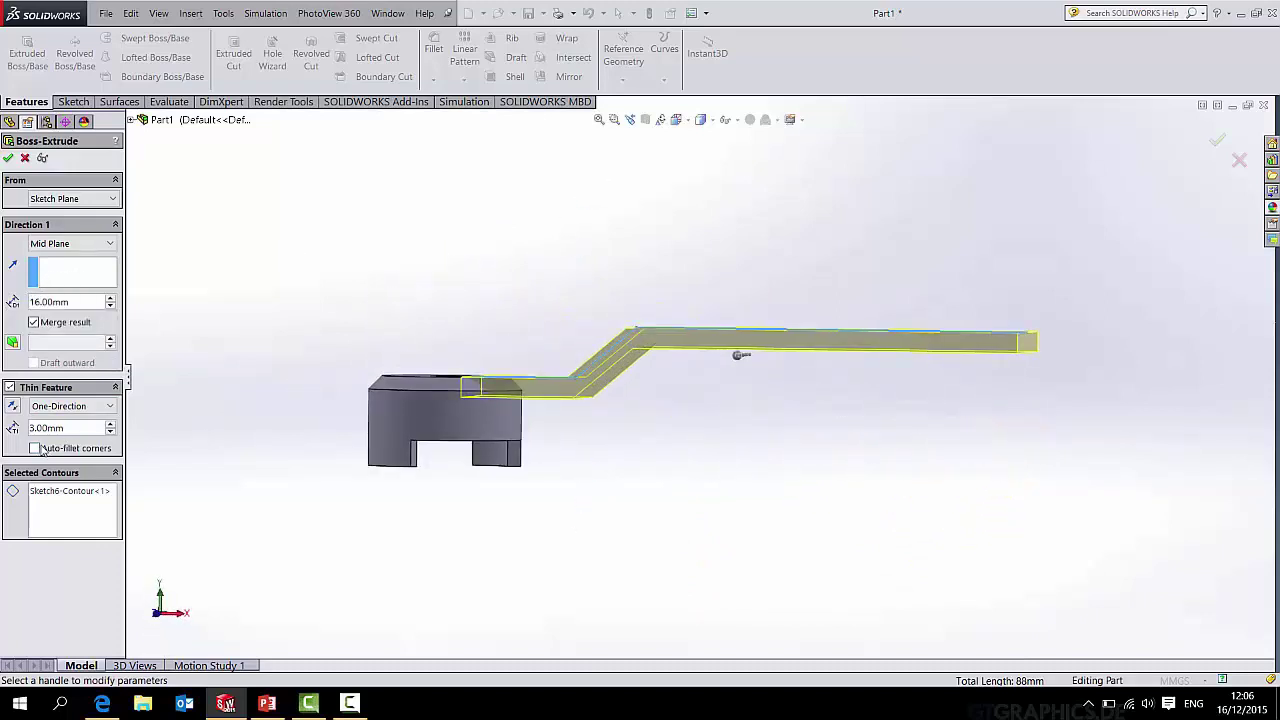
middle_click_drag(514, 427, 586, 428)
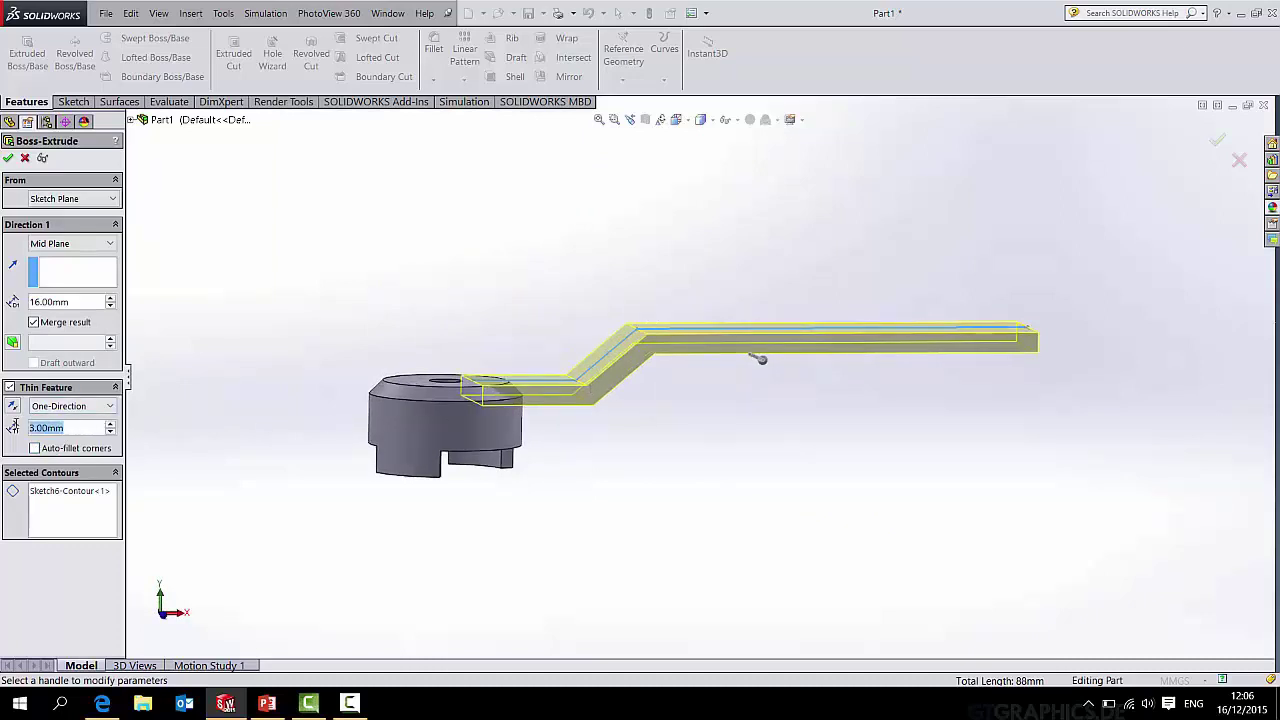
type("1")
key("Return")
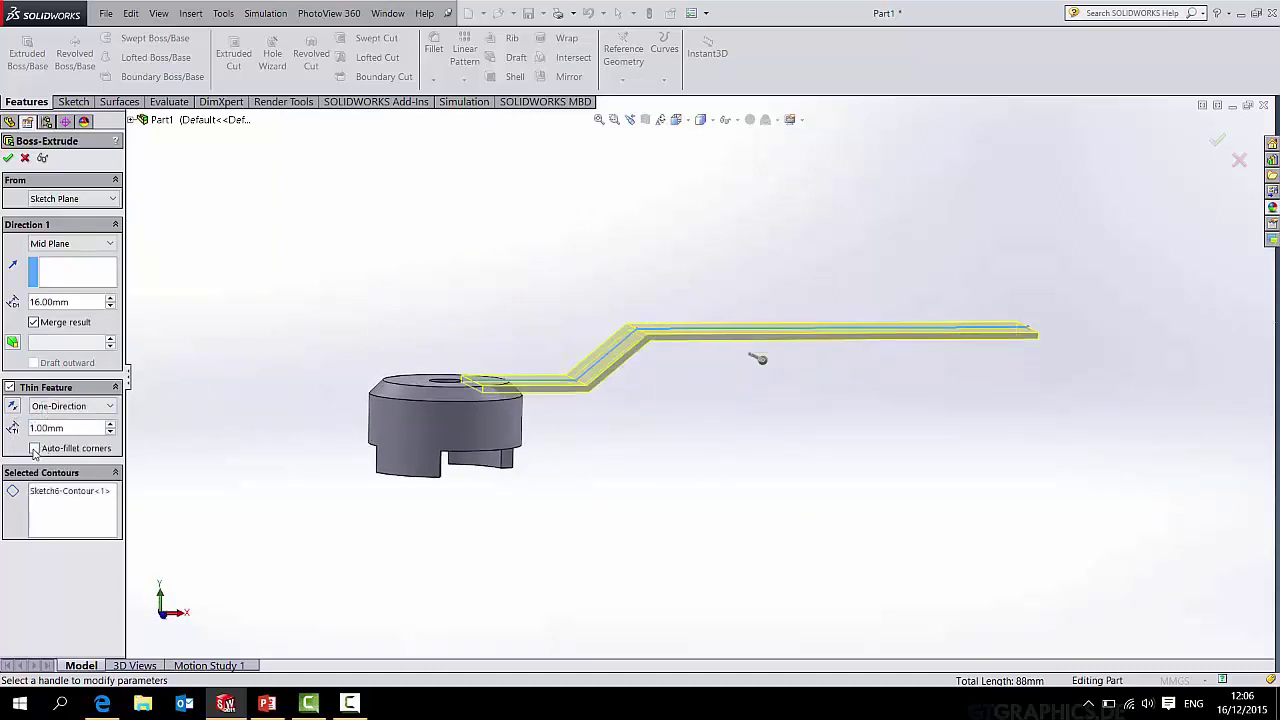
left_click(35, 449)
left_click(9, 158)
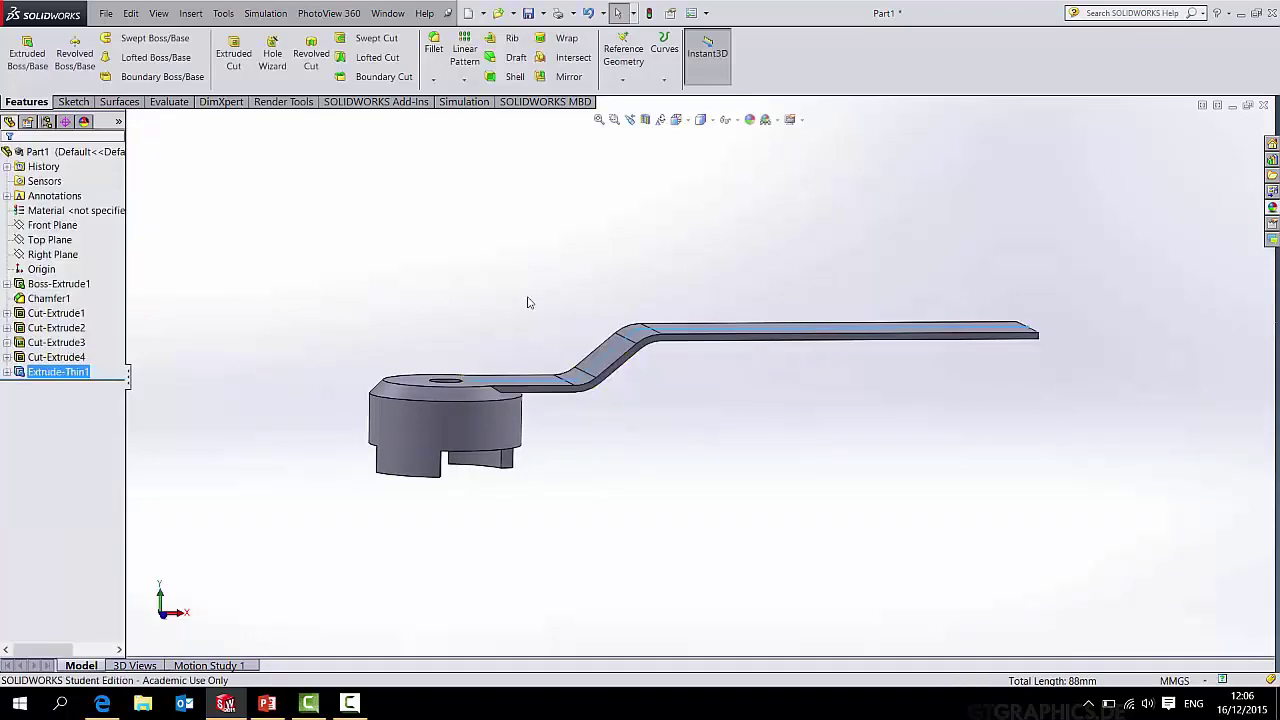
Edit the lever arm's thin extrusion, setting its thickness to 3 mm and the auto-fillet corner radius to 1 mm.
mouse_move(754, 429)
middle_mouse_down()
mouse_move(731, 423)
mouse_move(734, 449)
mouse_move(706, 306)
mouse_move(640, 340)
middle_mouse_up()
left_click(7, 372)
right_click(25, 372)
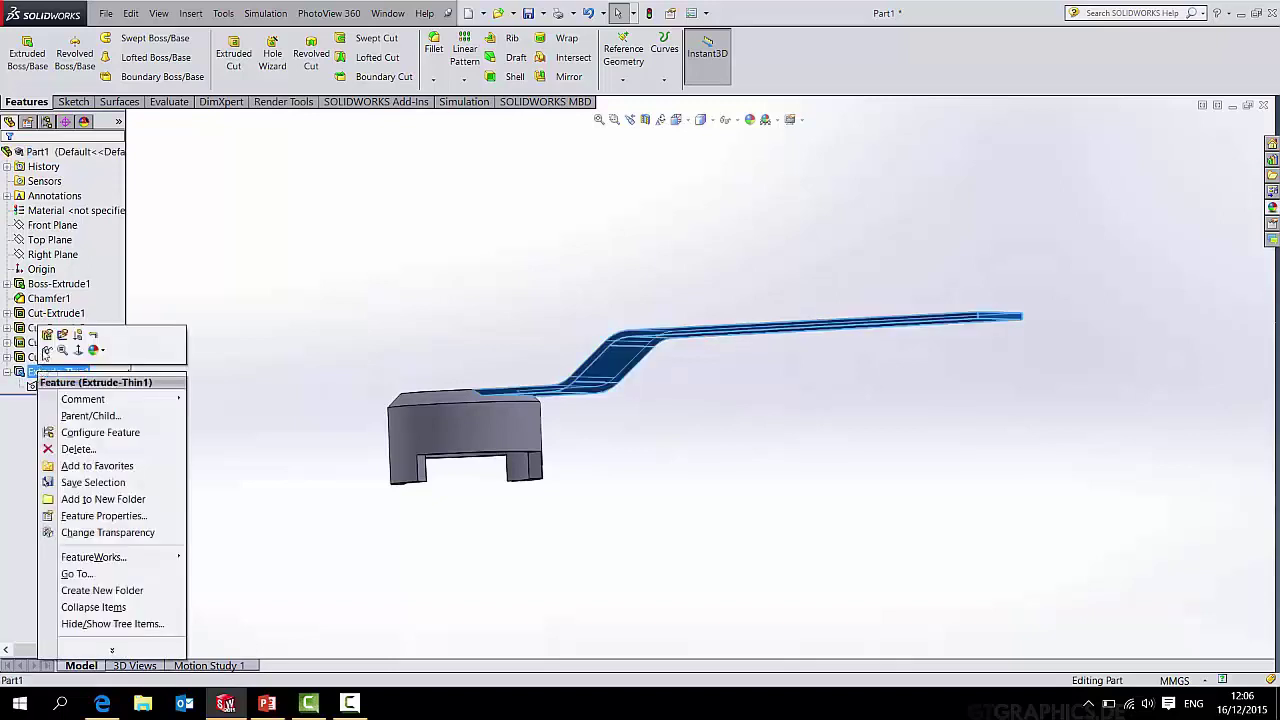
left_click(40, 338)
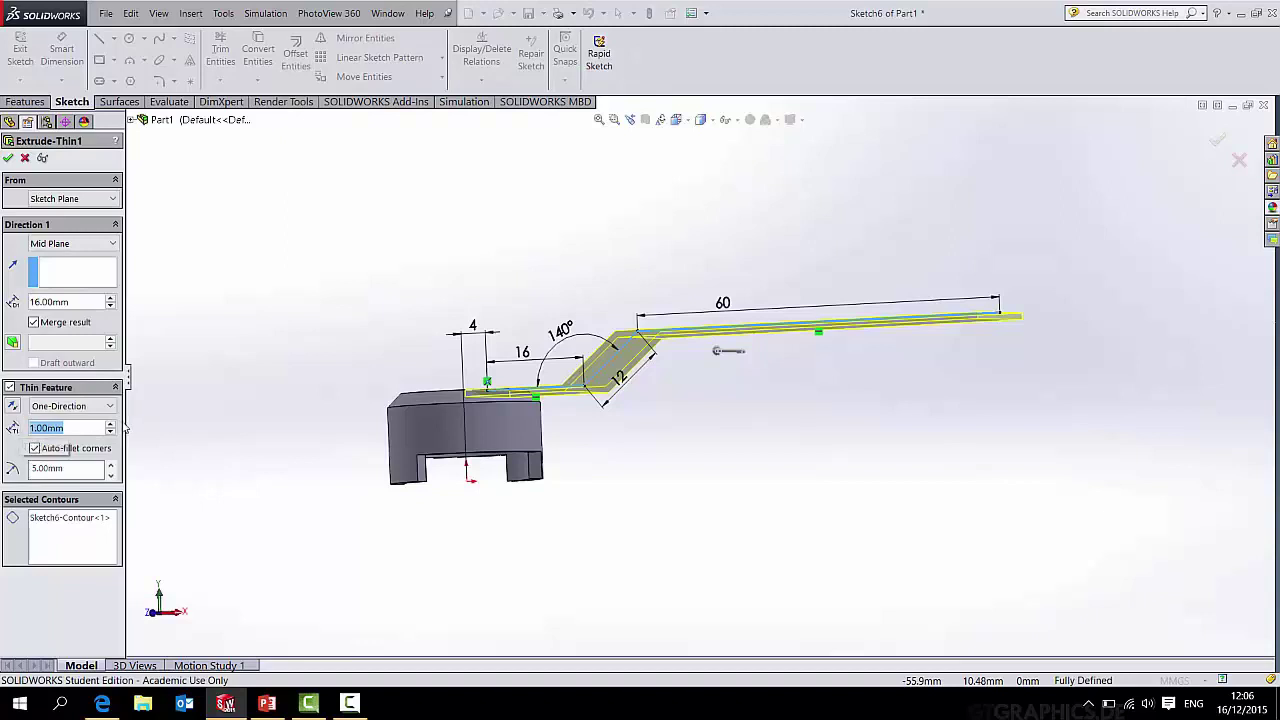
type("3")
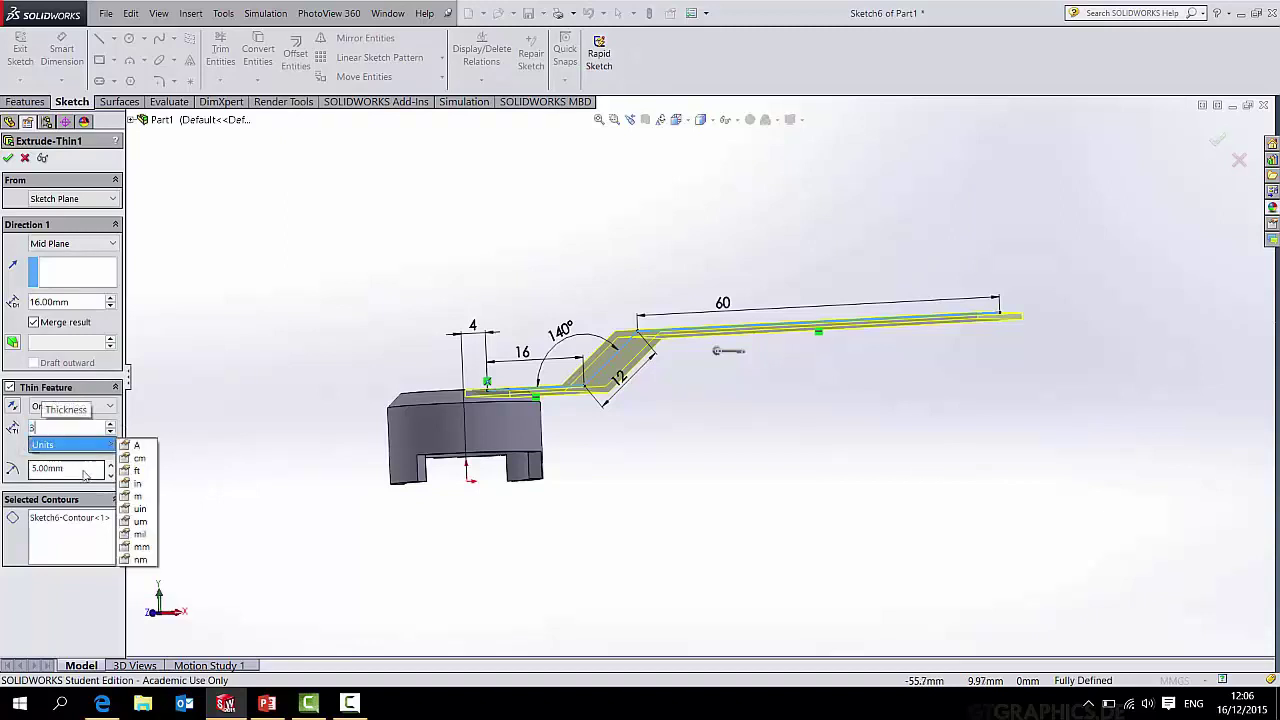
left_click(71, 468)
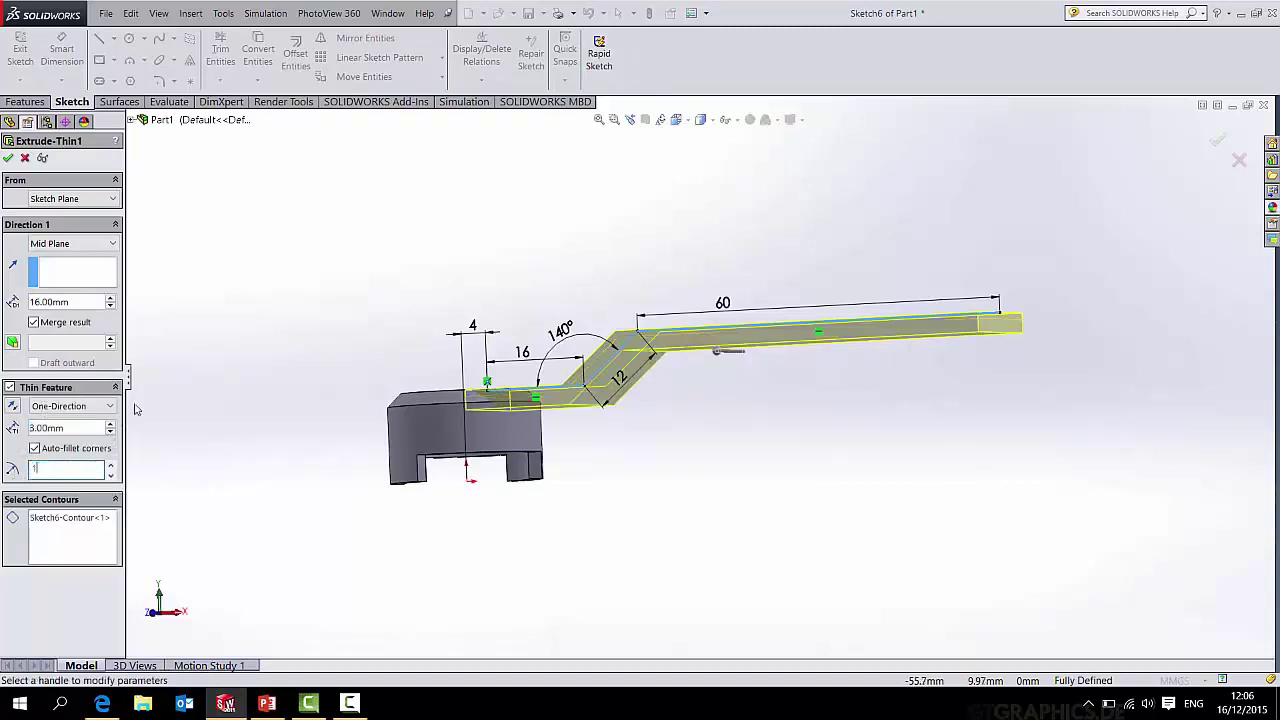
key("Return")
key("Left")
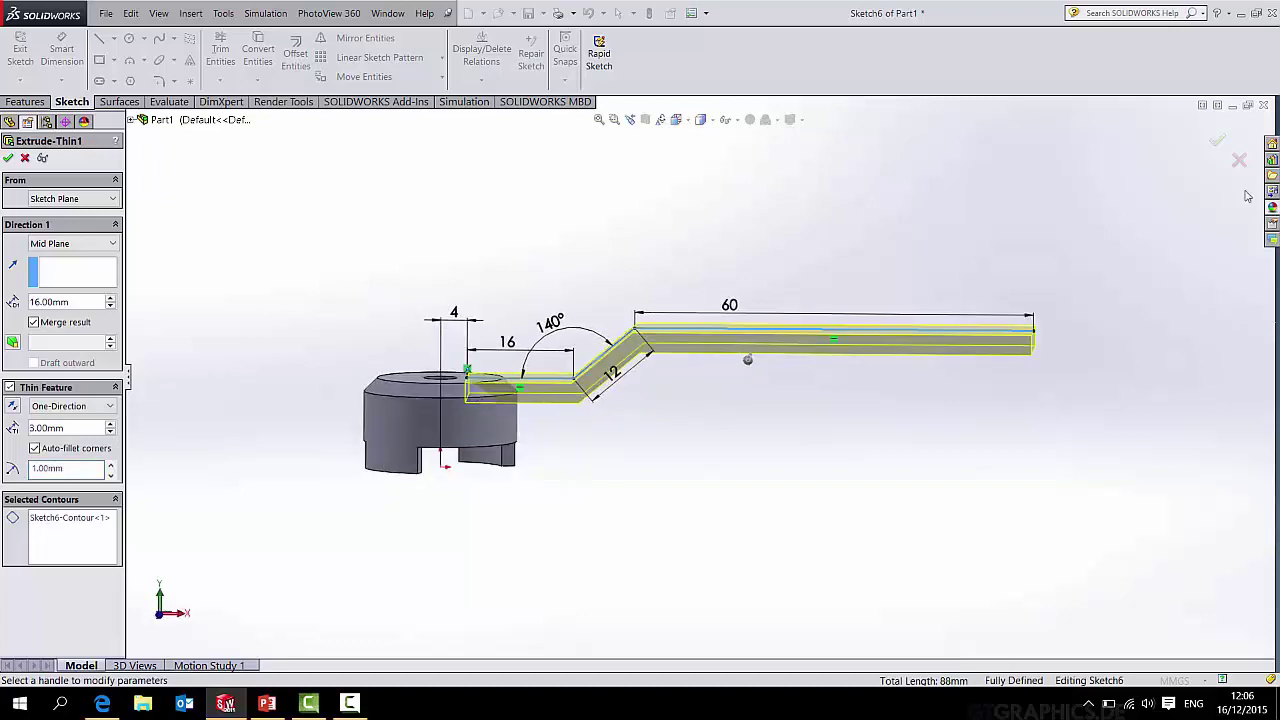
left_click(1218, 142)
middle_click_drag(851, 234, 864, 432)
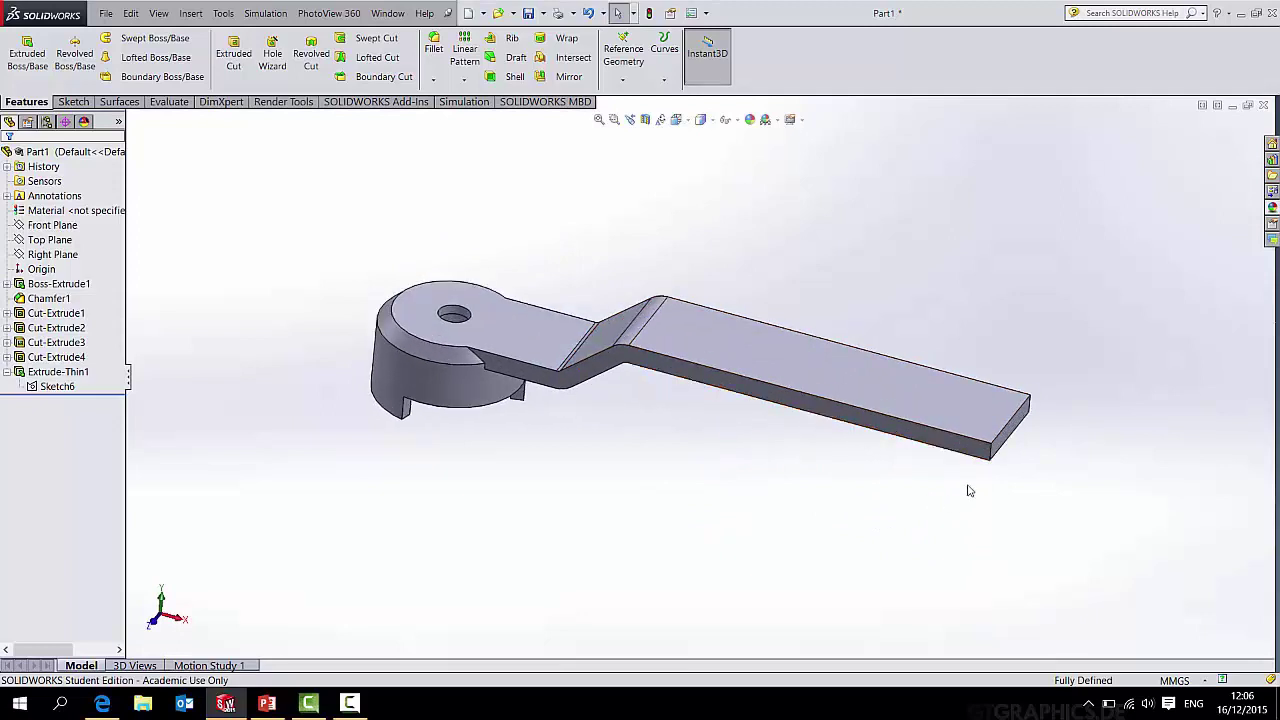
Round off the arm's free end with a full round fillet, using the end face as centre and the two long side faces.
middle_click_drag(973, 497, 920, 463)
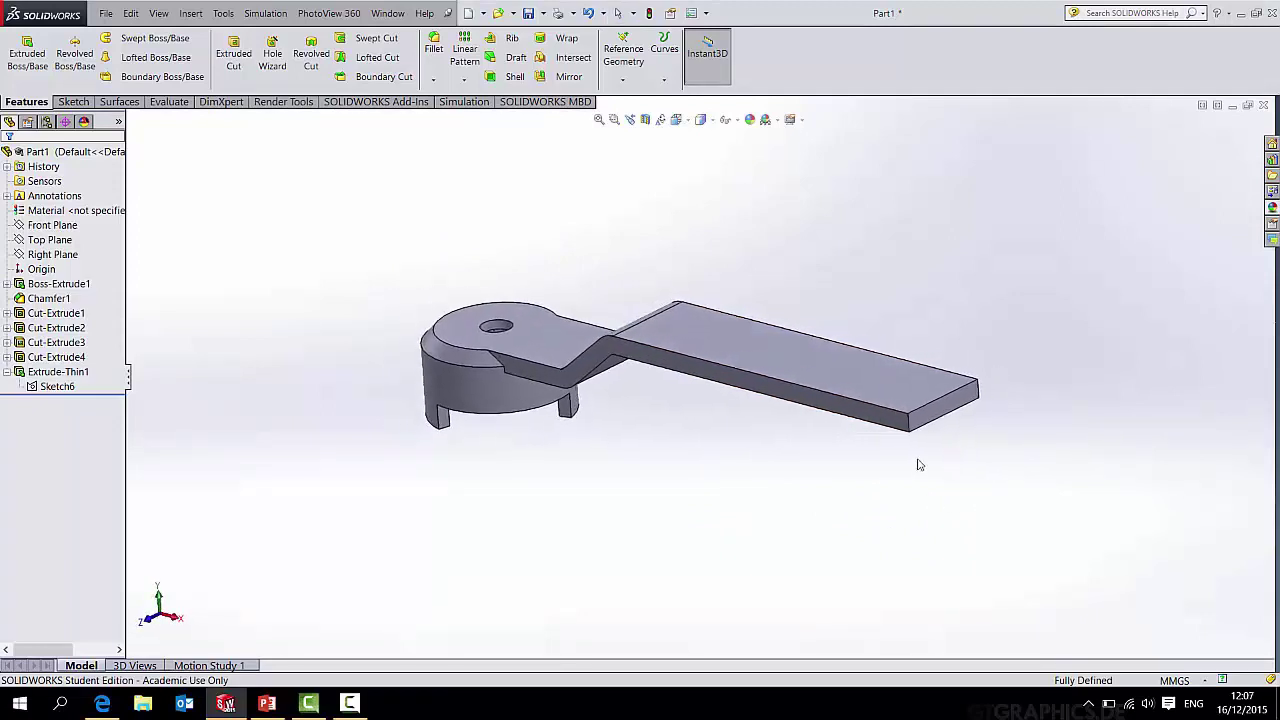
left_click(435, 80)
left_click(450, 93)
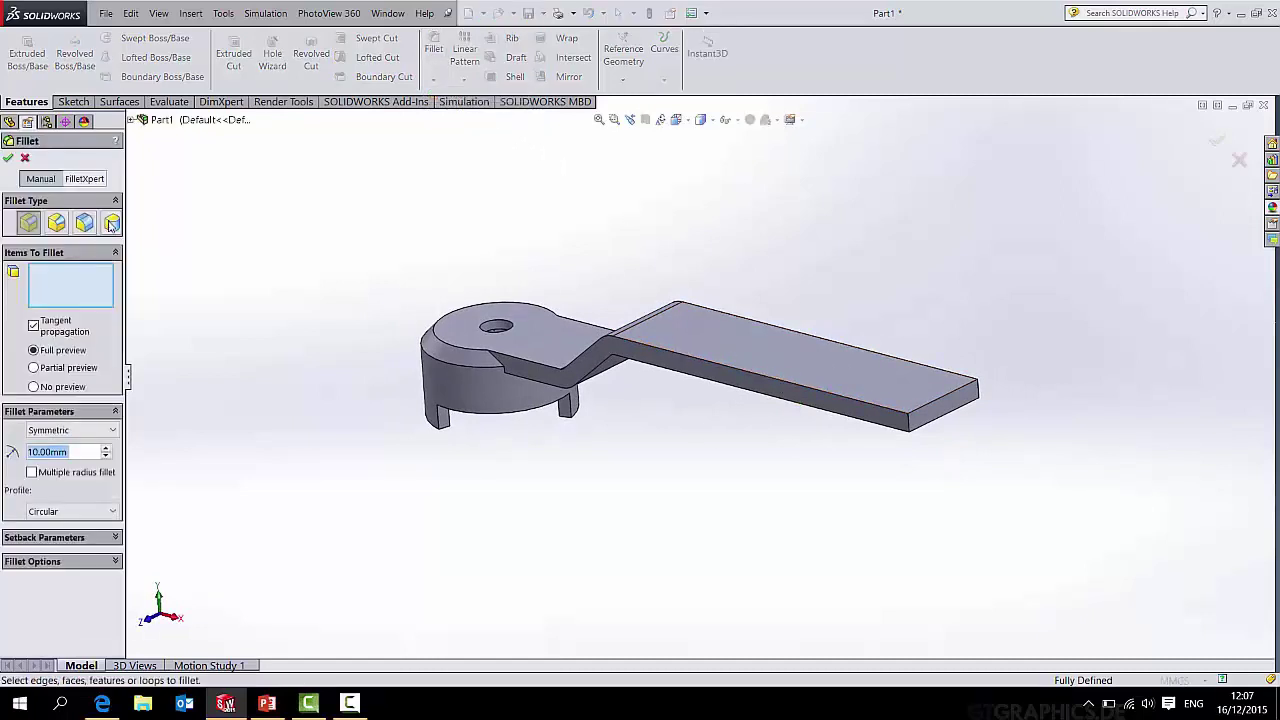
left_click(111, 223)
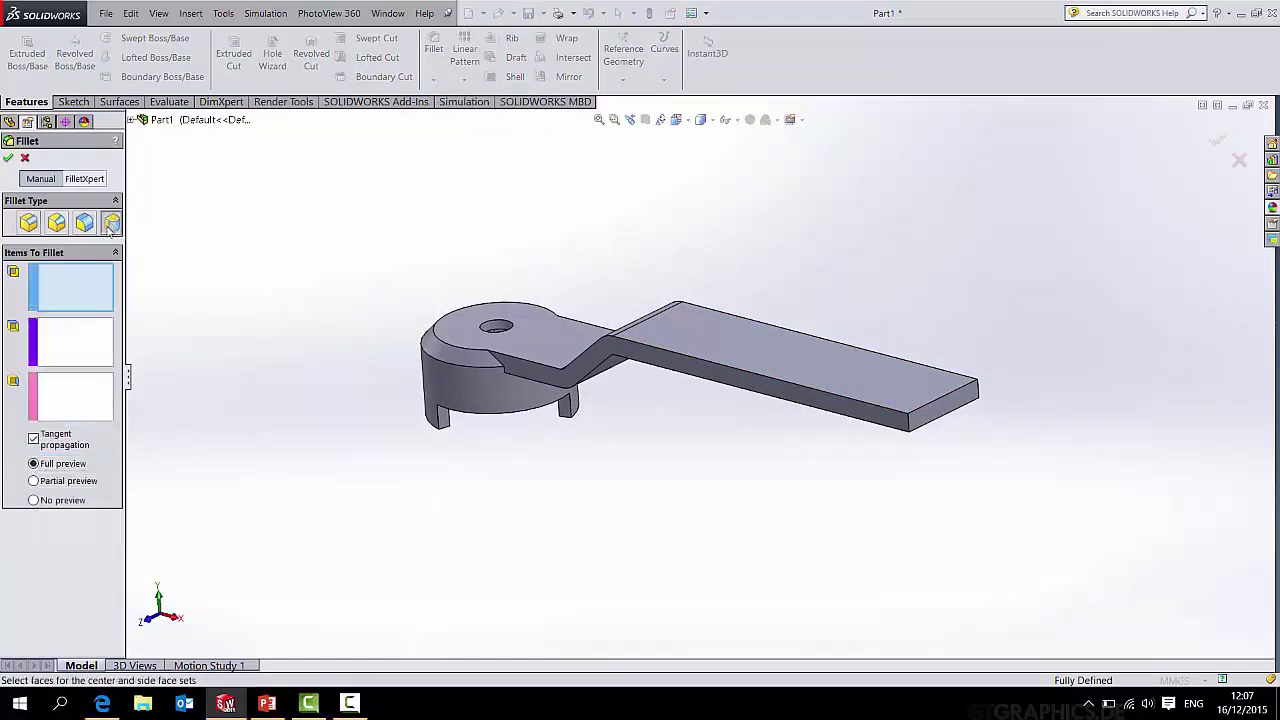
left_click(799, 408)
left_click(80, 350)
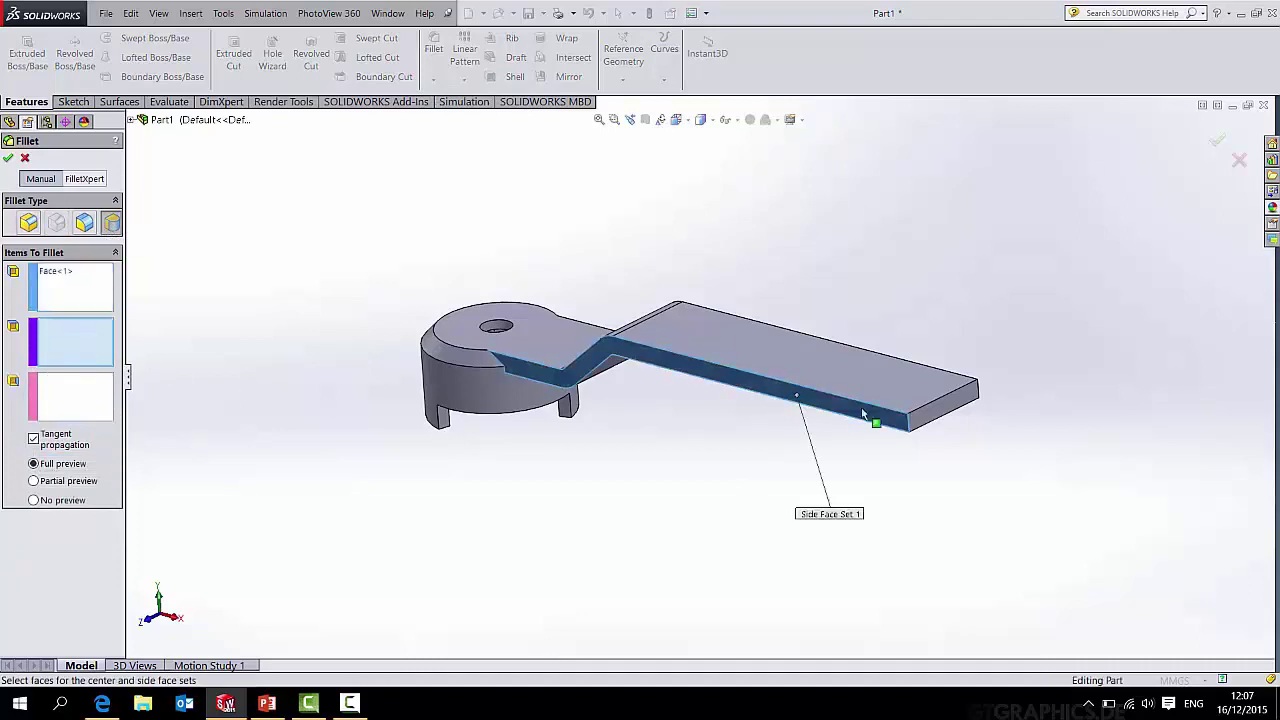
left_click(947, 410)
middle_click_drag(947, 410, 320, 414)
left_click(108, 392)
left_click(515, 457)
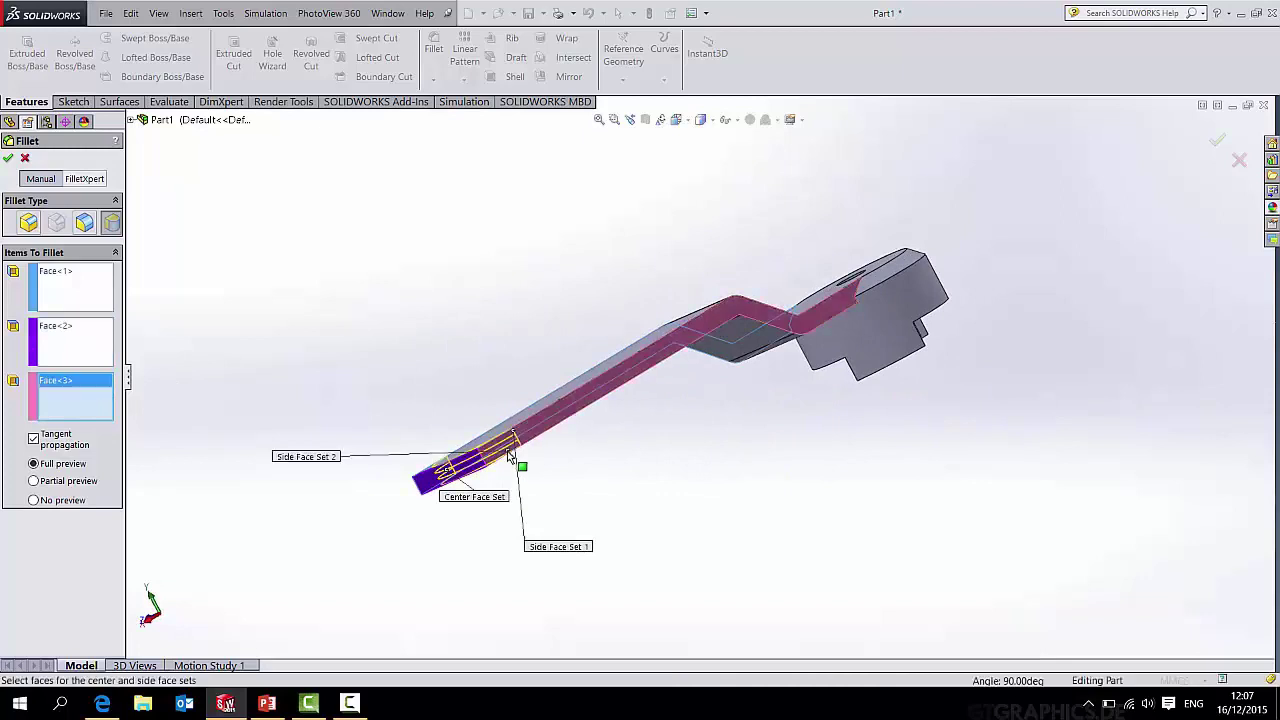
key("Return")
middle_click_drag(560, 434, 685, 436)
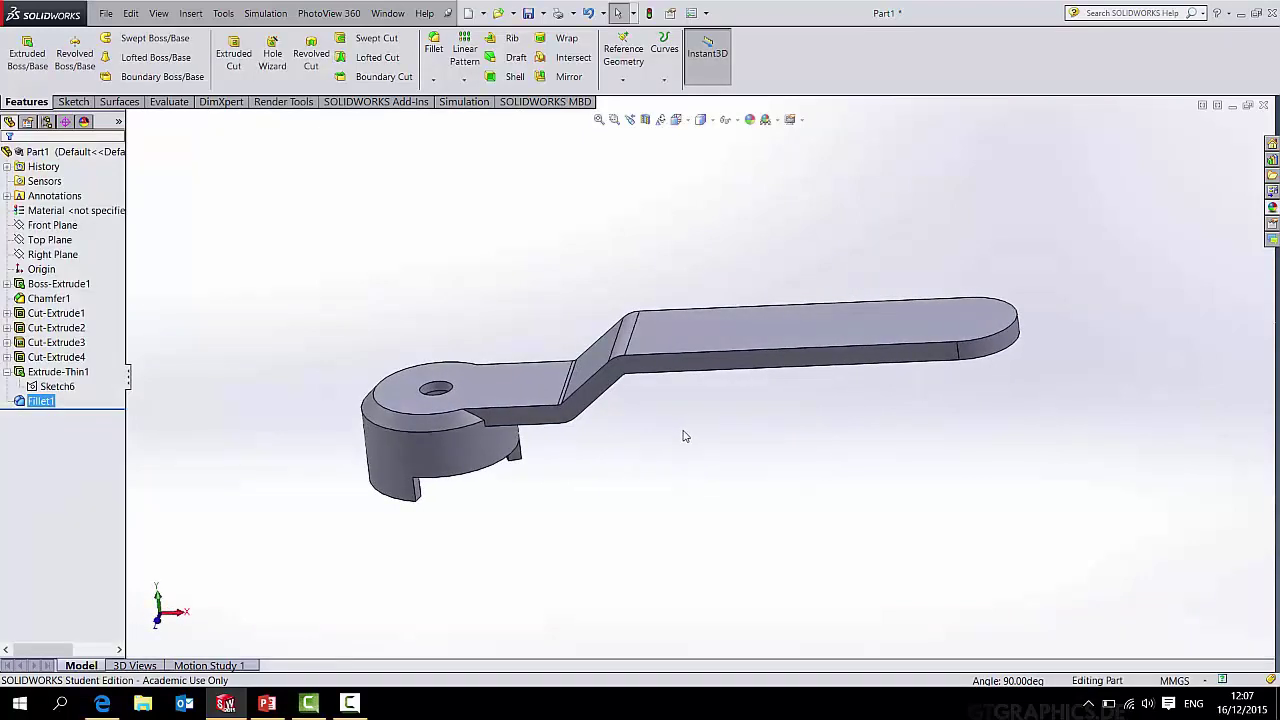
Start a constant-size fillet with a 1 mm radius on the upper and lower outline edges of the arm.
left_click(436, 62)
left_click(28, 222)
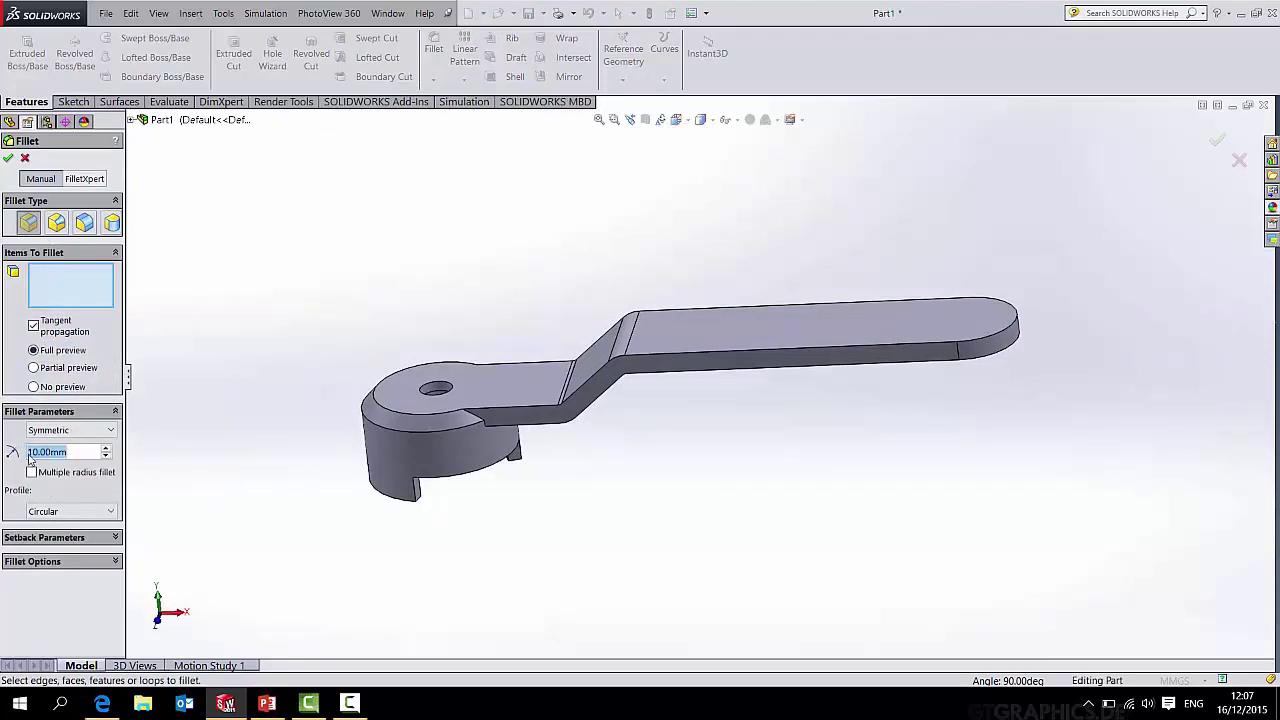
type("1")
left_click(918, 343)
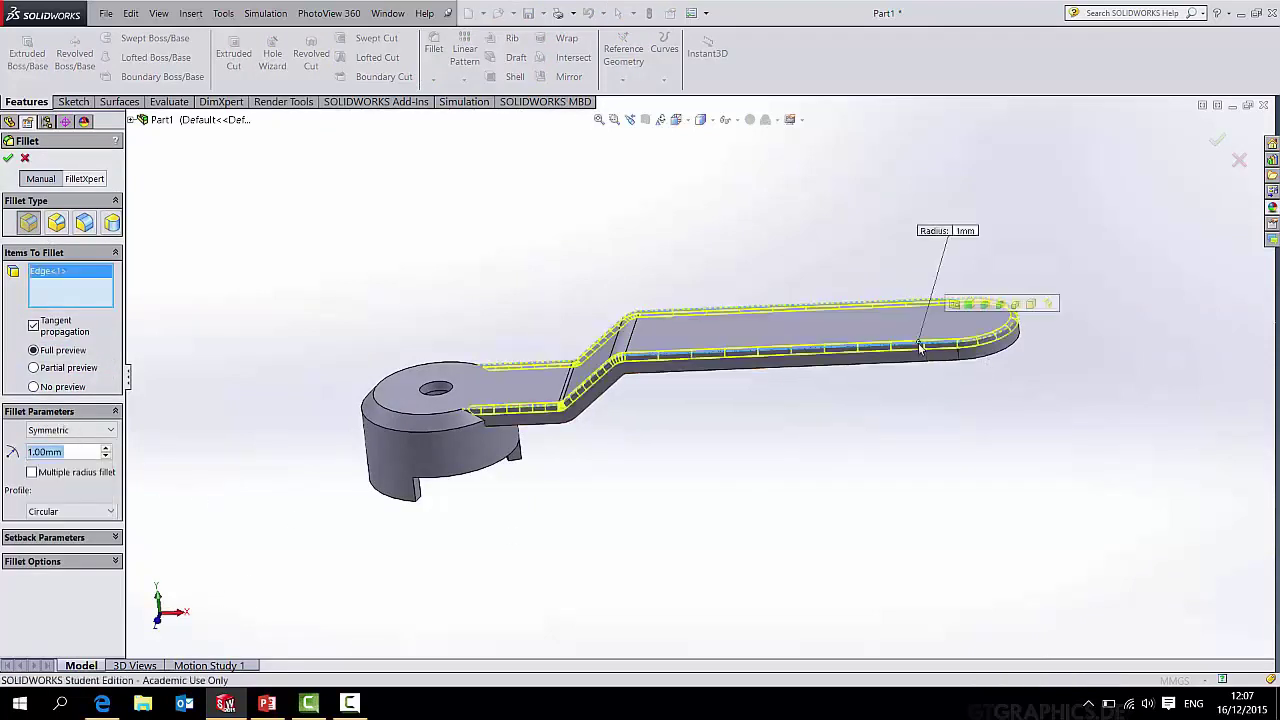
left_click(918, 365)
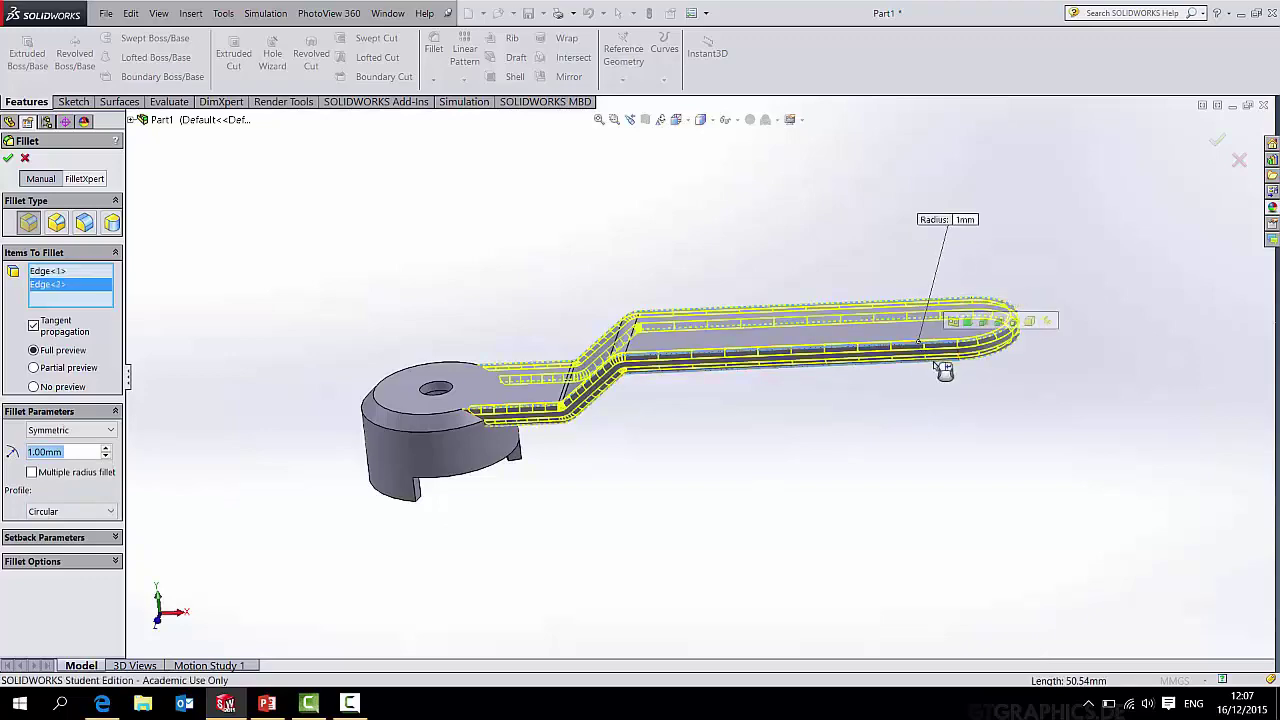
Add the sloped edge where the arm meets the head's chamfer to the fillet, and set the radius to 0.5 mm.
scroll(549, 397, "down", 6)
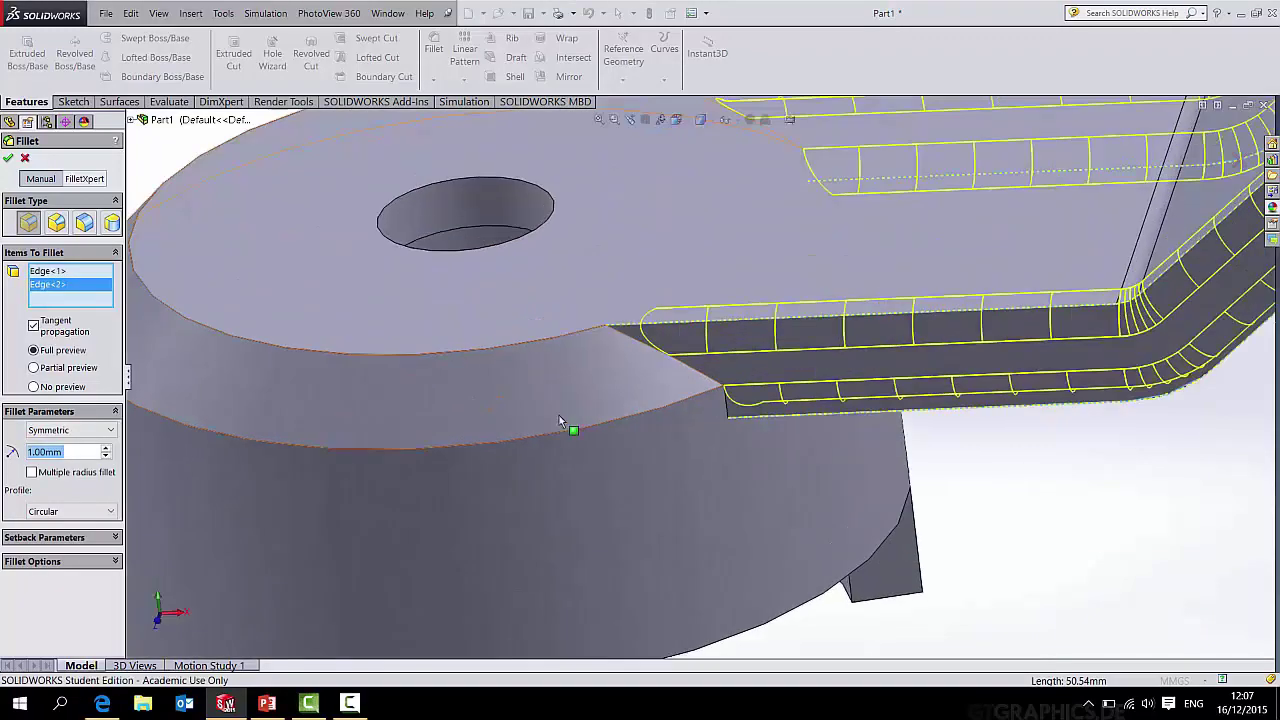
left_click(641, 345)
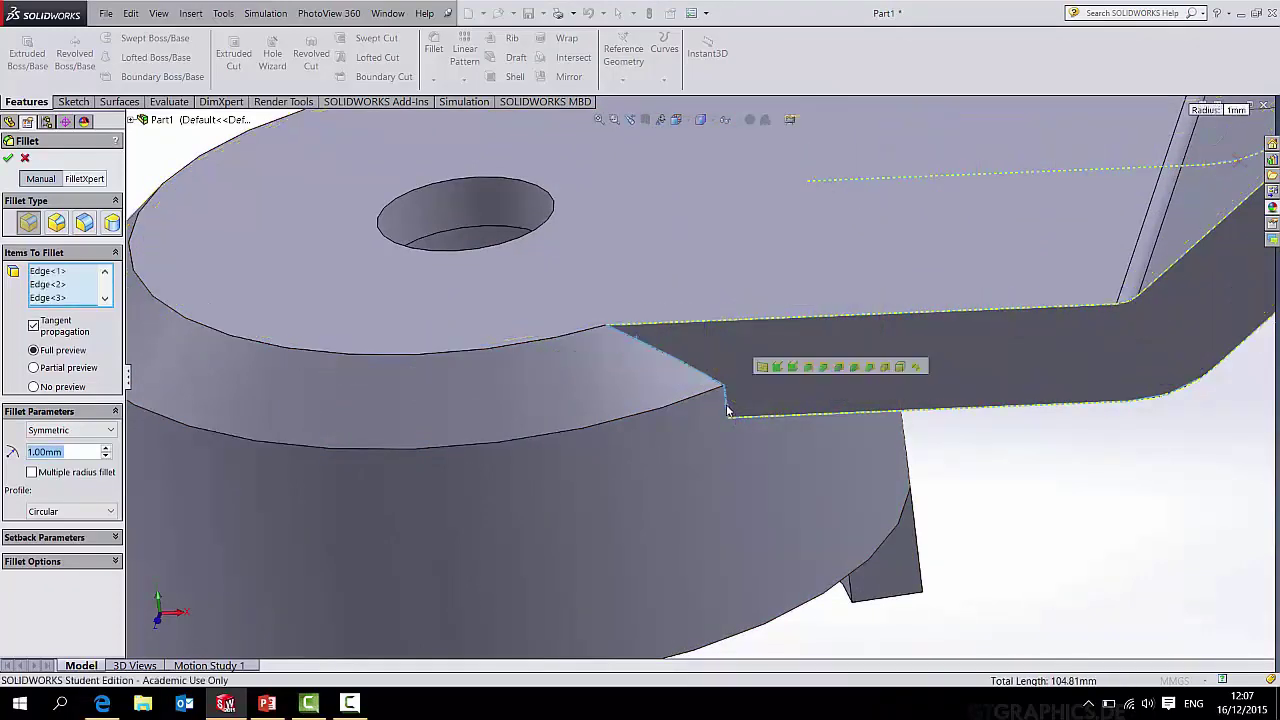
scroll(739, 336, "up", 6)
middle_click_drag(739, 336, 749, 366)
left_click(55, 452)
type("0.5")
key("Return")
Add the short vertical joint edge and the opposite side's sloped joint edge between arm and head, and complete the fillet.
scroll(713, 427, "down", 6)
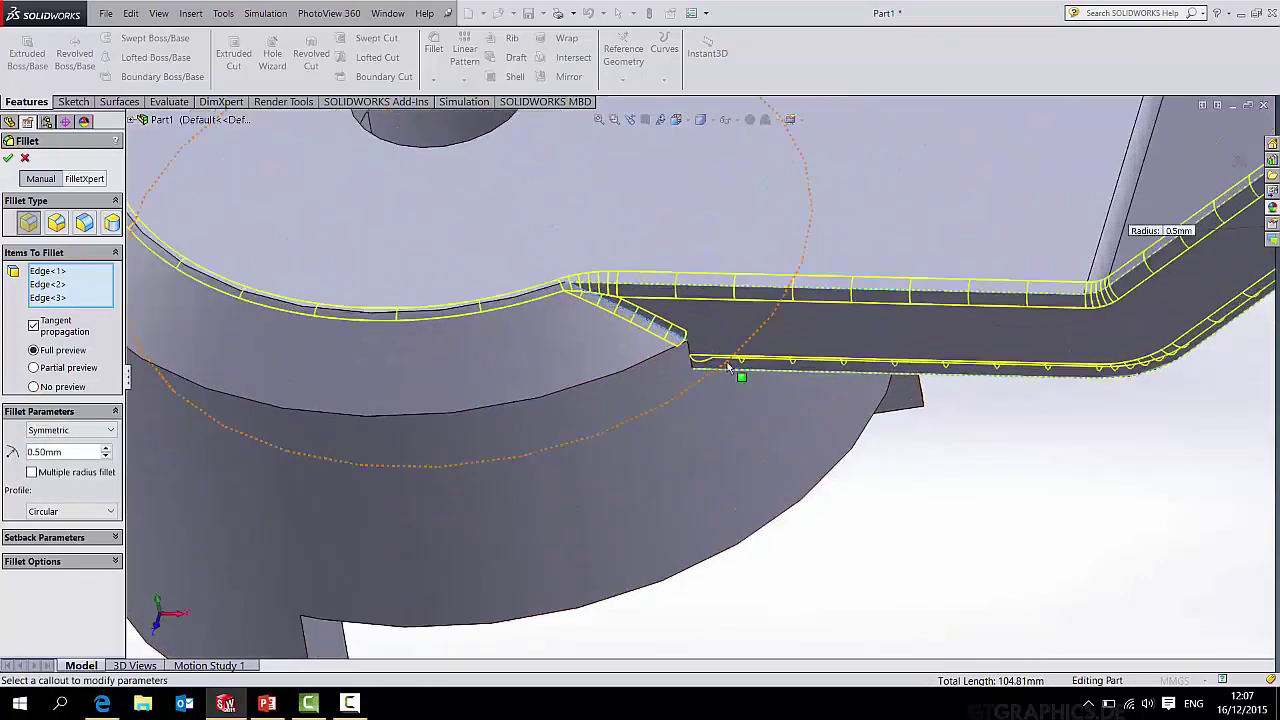
left_click(683, 357)
scroll(683, 357, "up", 6)
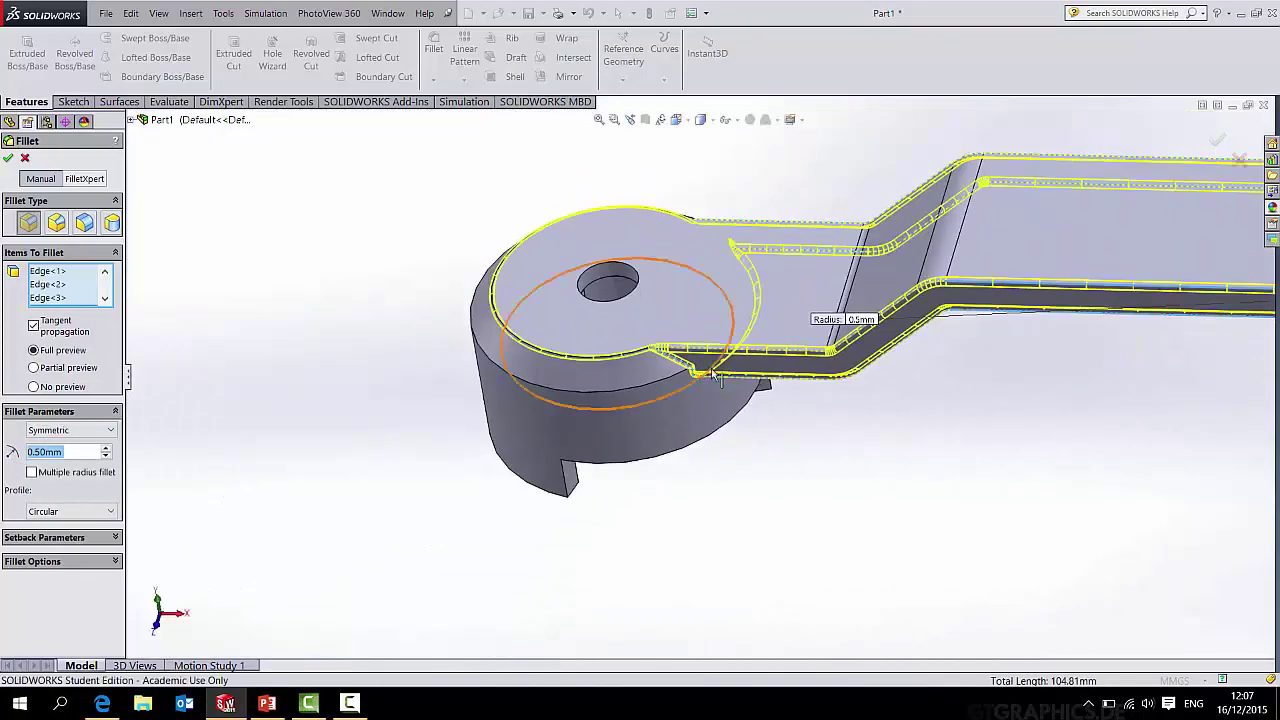
middle_click_drag(843, 320, 838, 380)
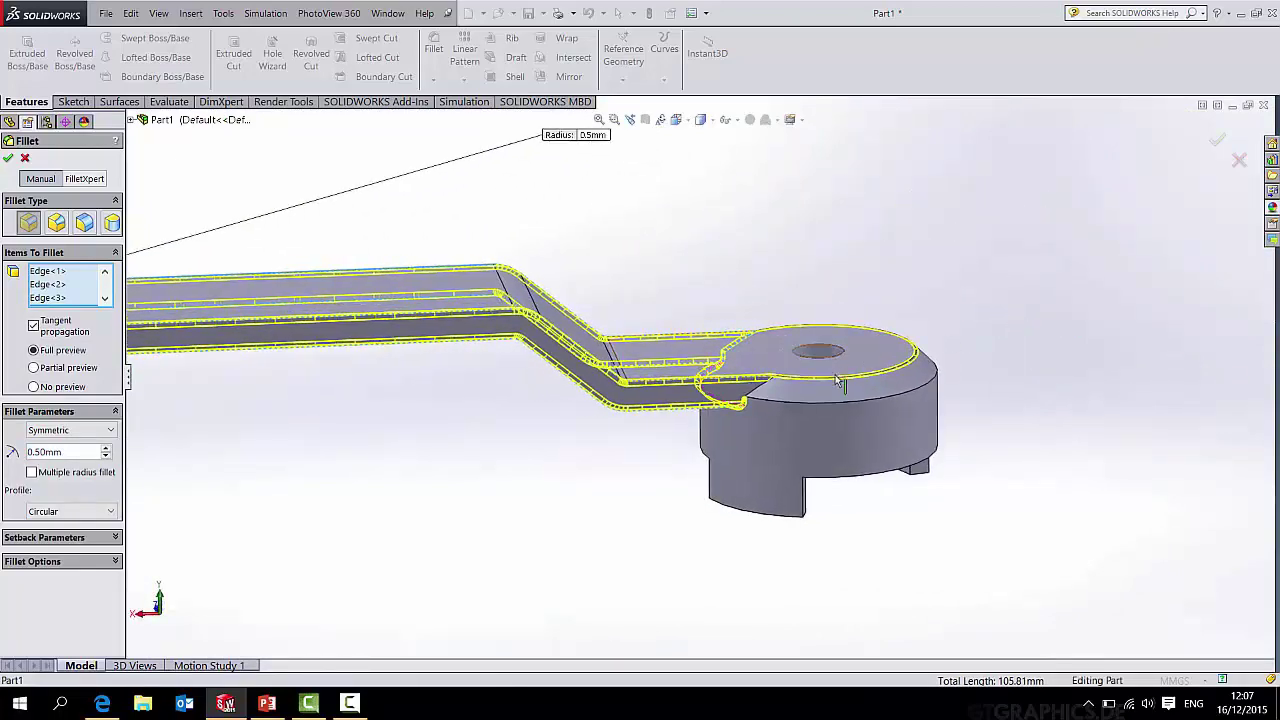
left_click(760, 397)
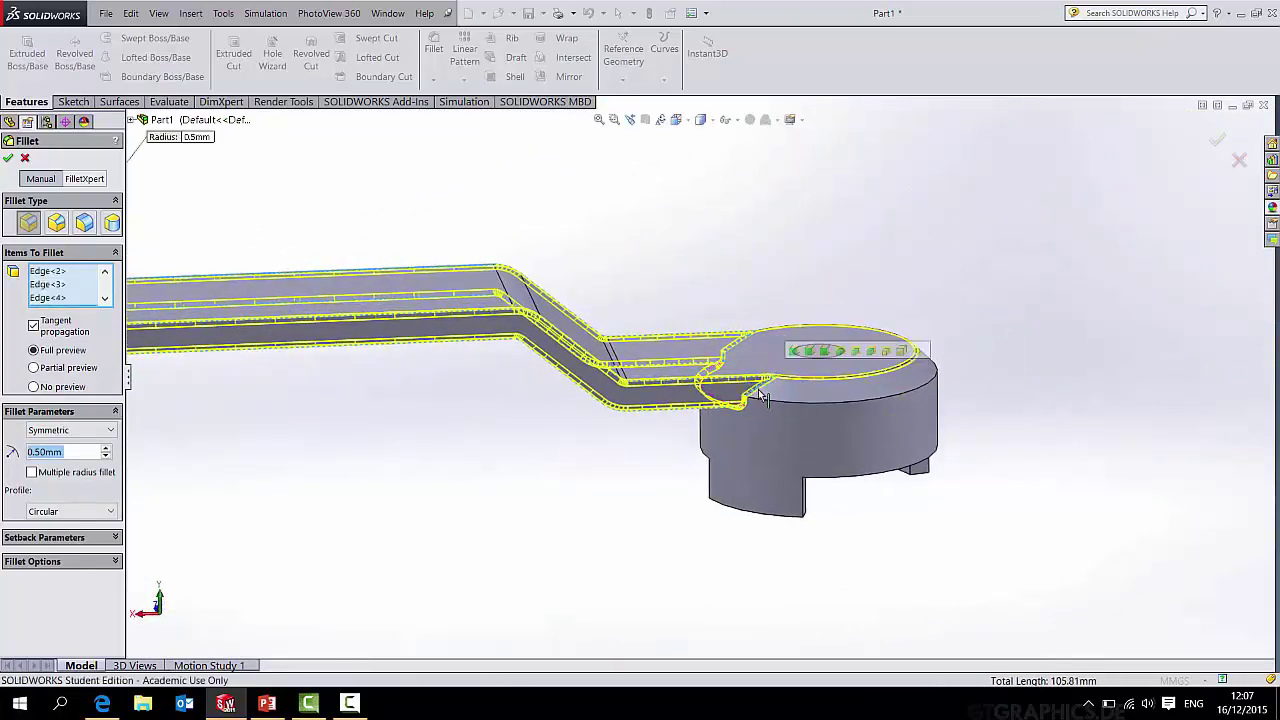
left_click(1218, 137)
scroll(857, 314, "up", 5)
middle_click_drag(857, 314, 643, 400)
scroll(660, 370, "down", 3)
middle_click_drag(677, 340, 640, 330)
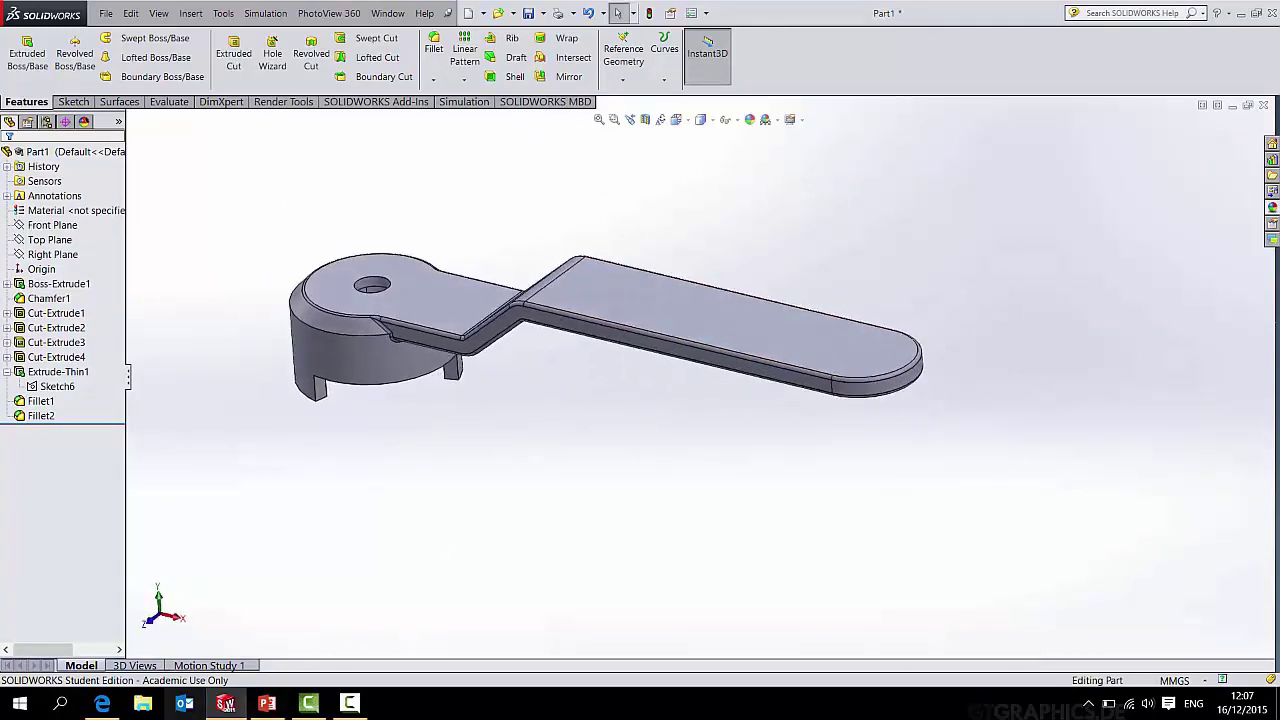
Examine the handle grip in the desktop image render A, and return to SOLIDWORKS.
left_click(1242, 15)
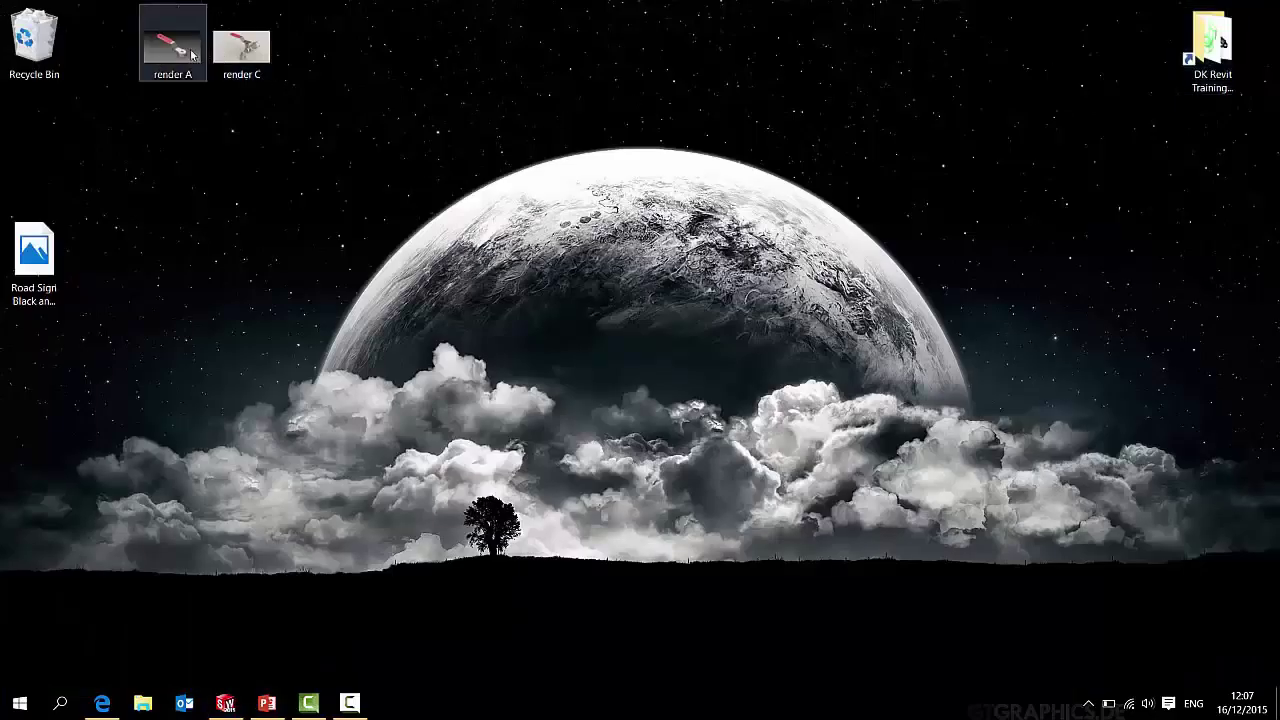
double_click(188, 50)
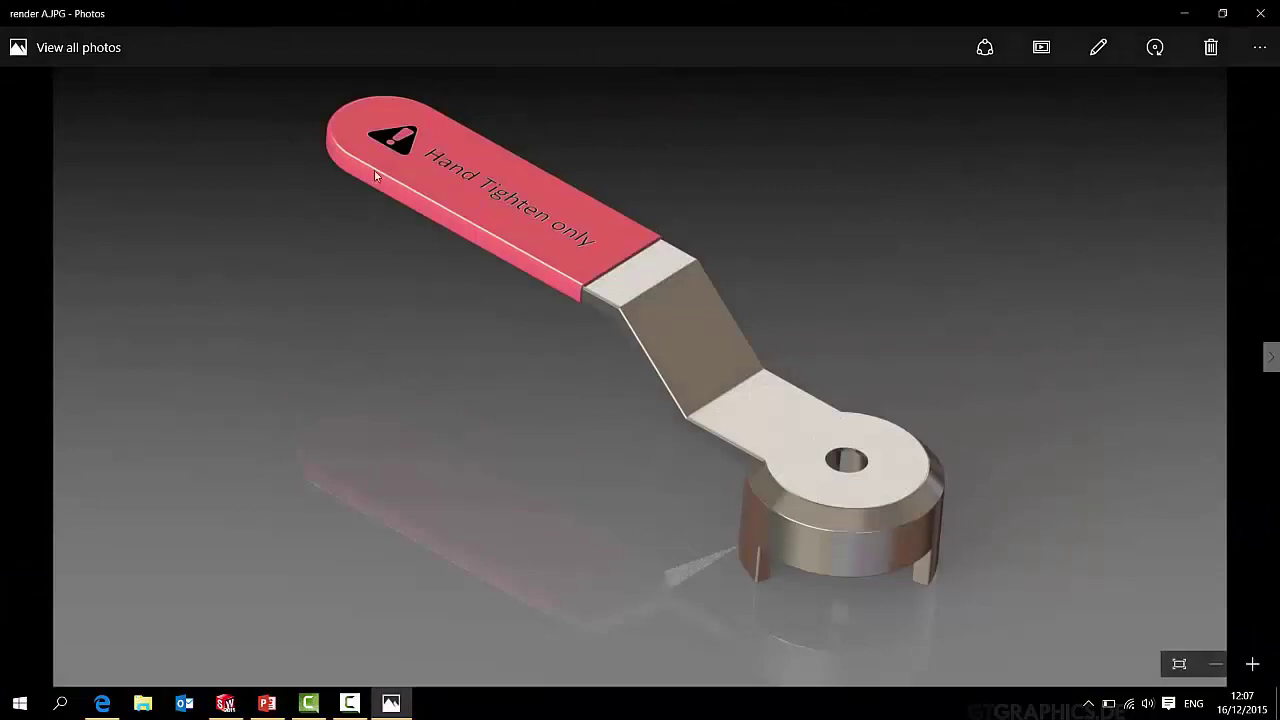
left_click(1183, 13)
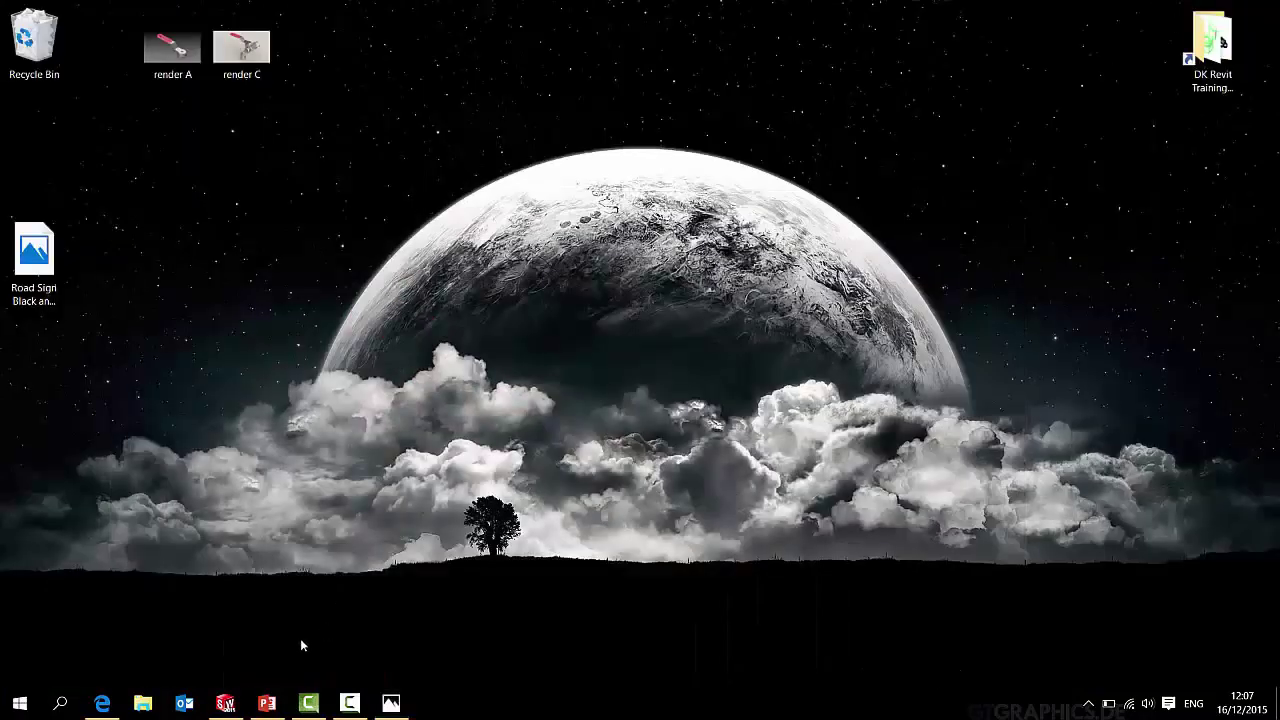
left_click(225, 703)
Create a reference plane offset 40 mm from the Right Plane, crossing the raised part of the arm.
middle_click_drag(592, 358, 734, 286)
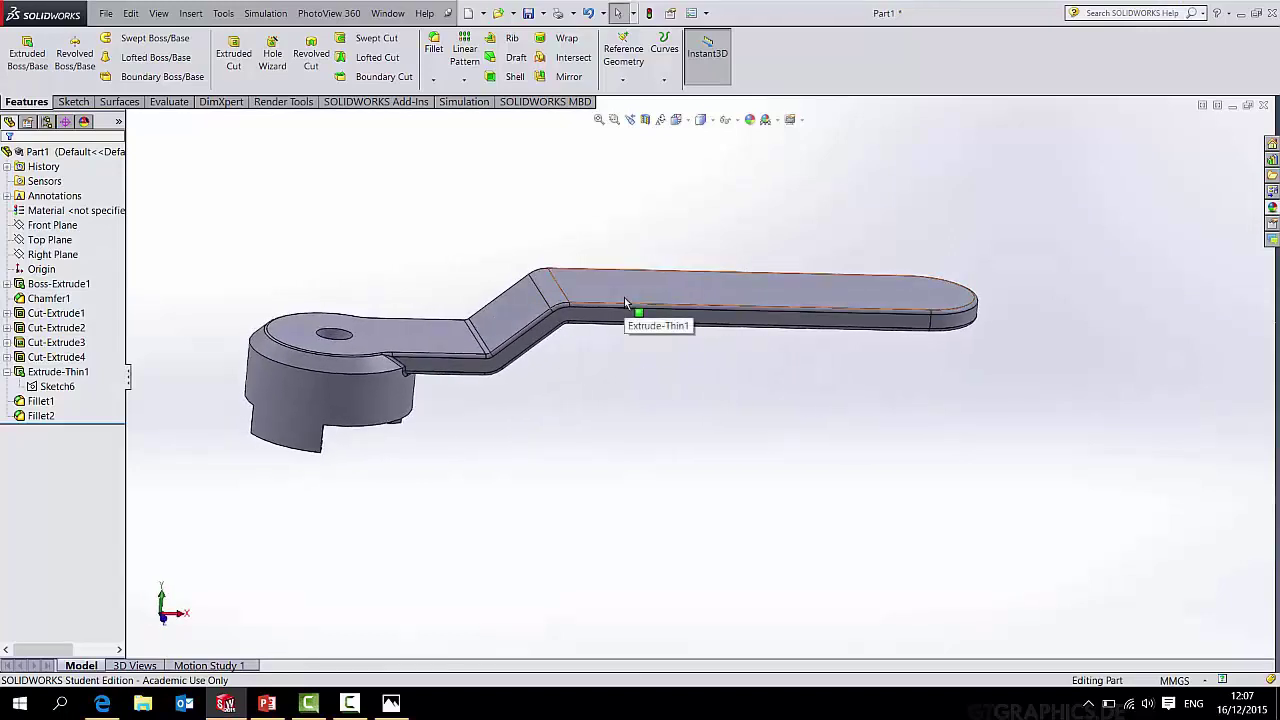
middle_click_drag(624, 300, 659, 92)
left_click(623, 79)
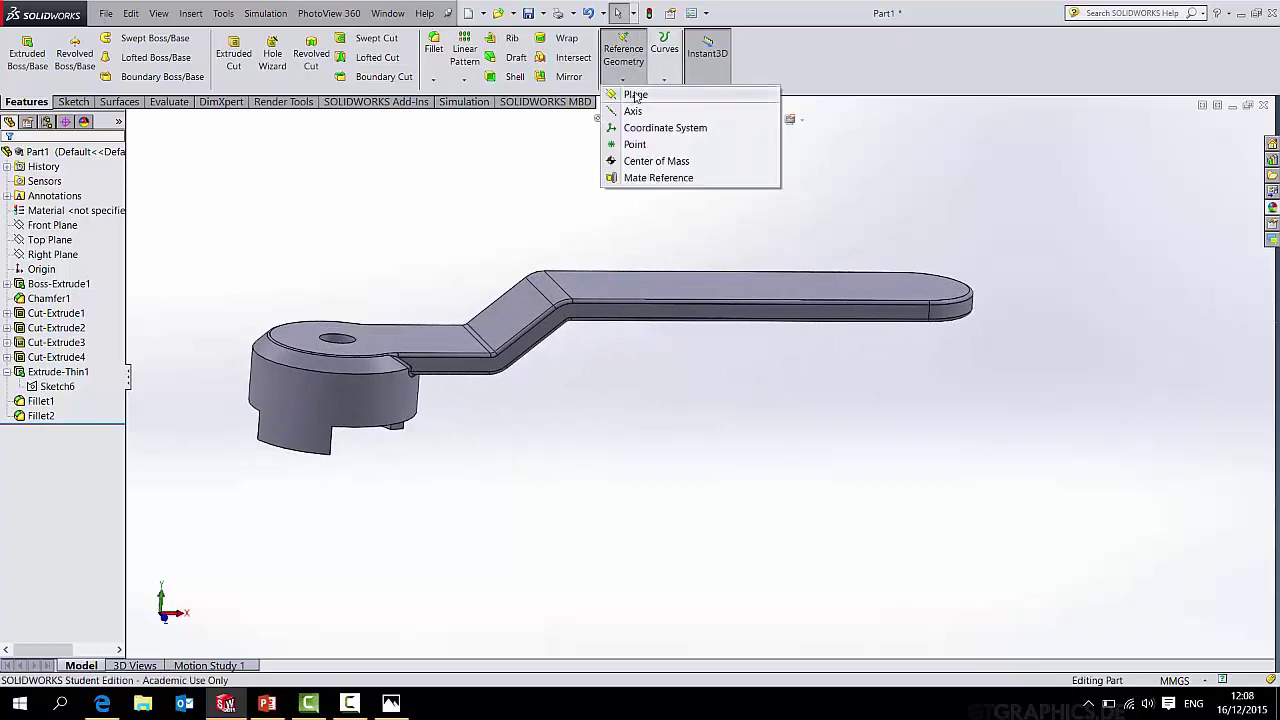
left_click(635, 95)
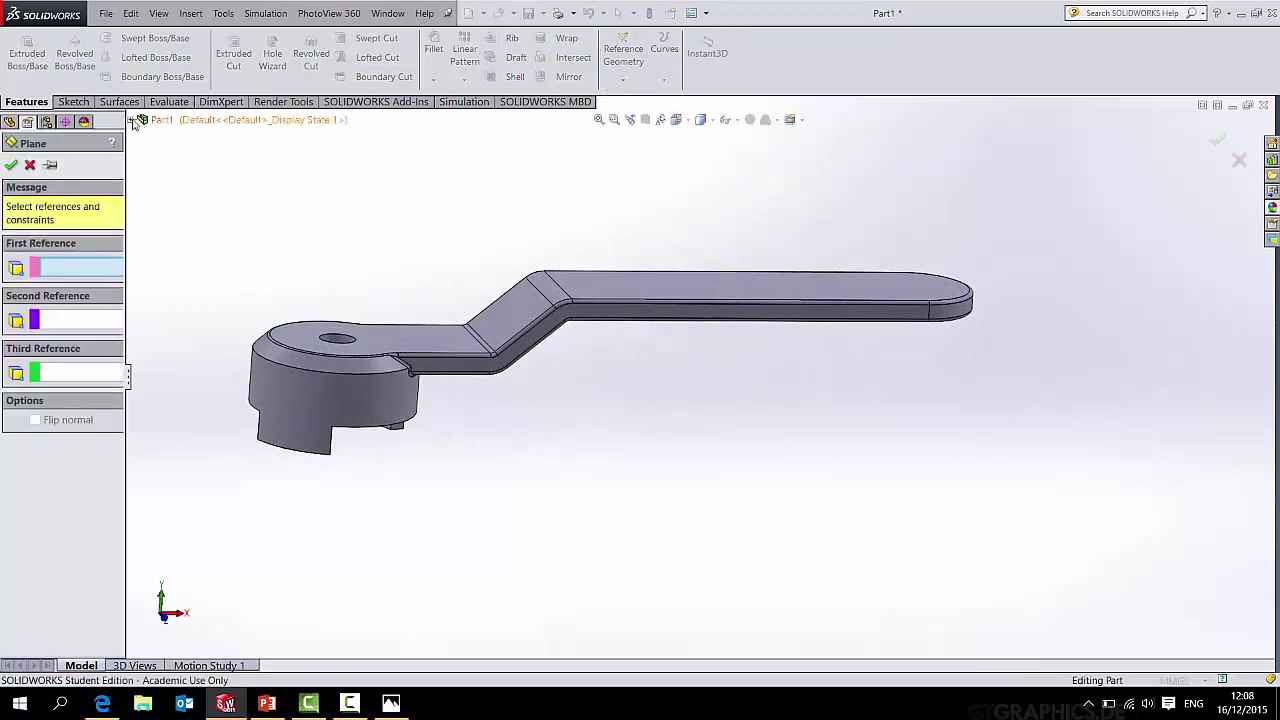
left_click(132, 120)
left_click(172, 226)
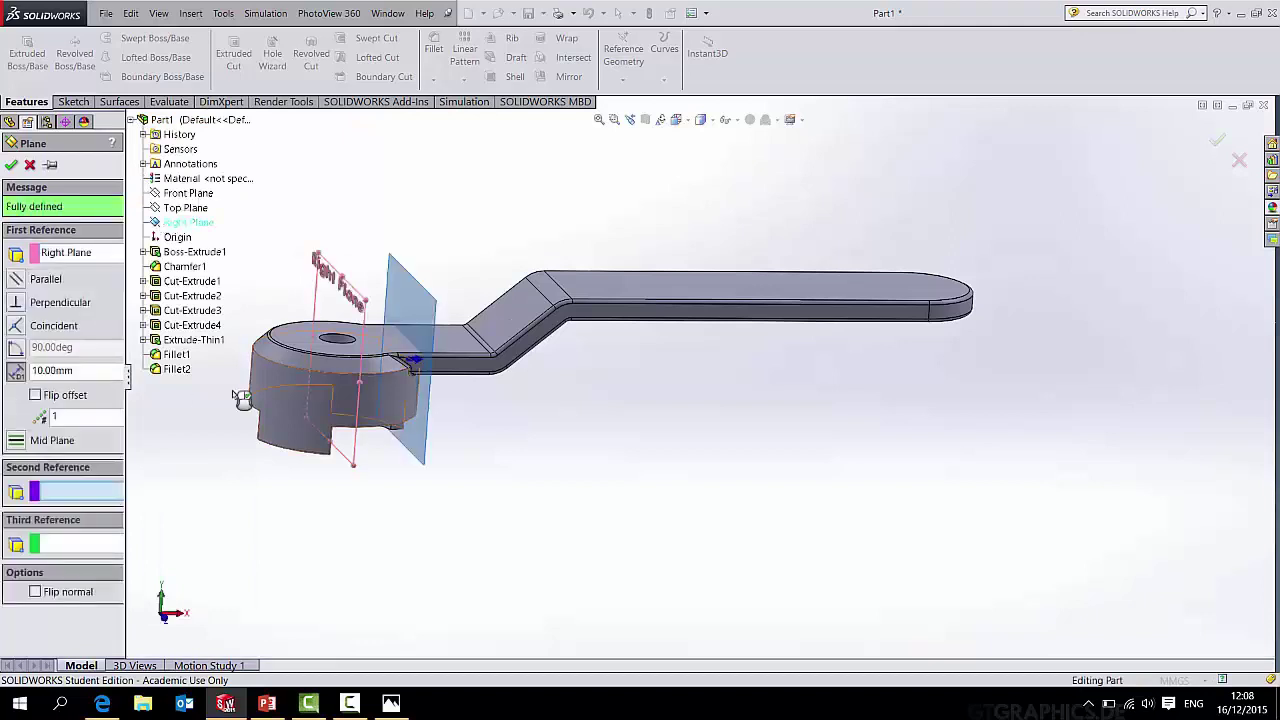
left_click_drag(128, 375, 186, 373)
left_click(186, 371)
left_click(186, 371)
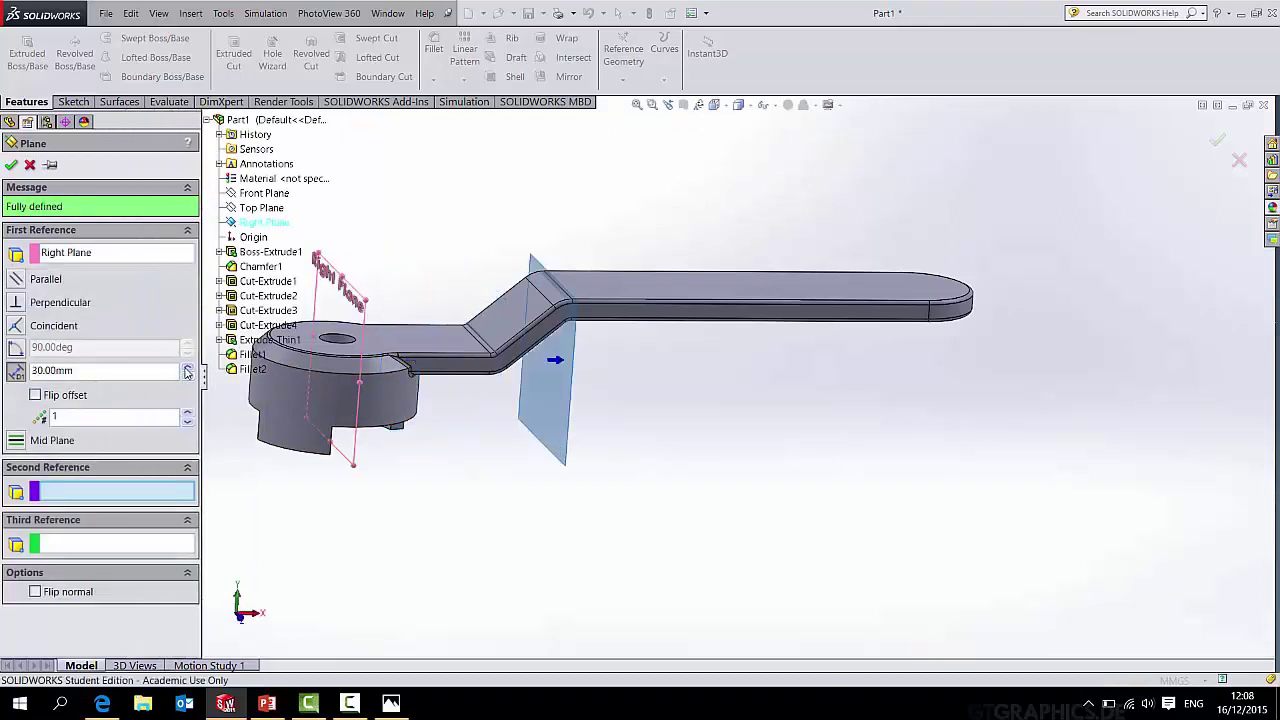
left_click(186, 371)
middle_click_drag(550, 349, 510, 305)
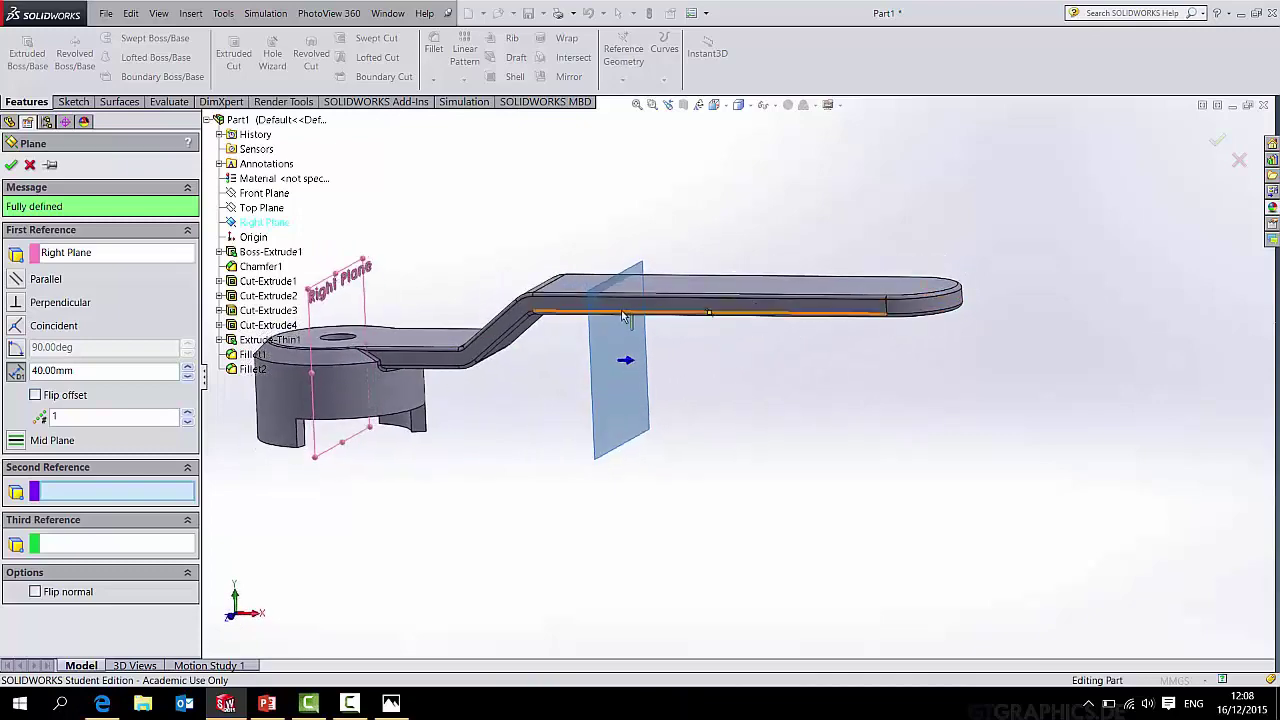
left_click(1216, 143)
Cut the lever with the Split feature, using the offset plane across the raised arm as the trim tool.
middle_click_drag(934, 323, 510, 90)
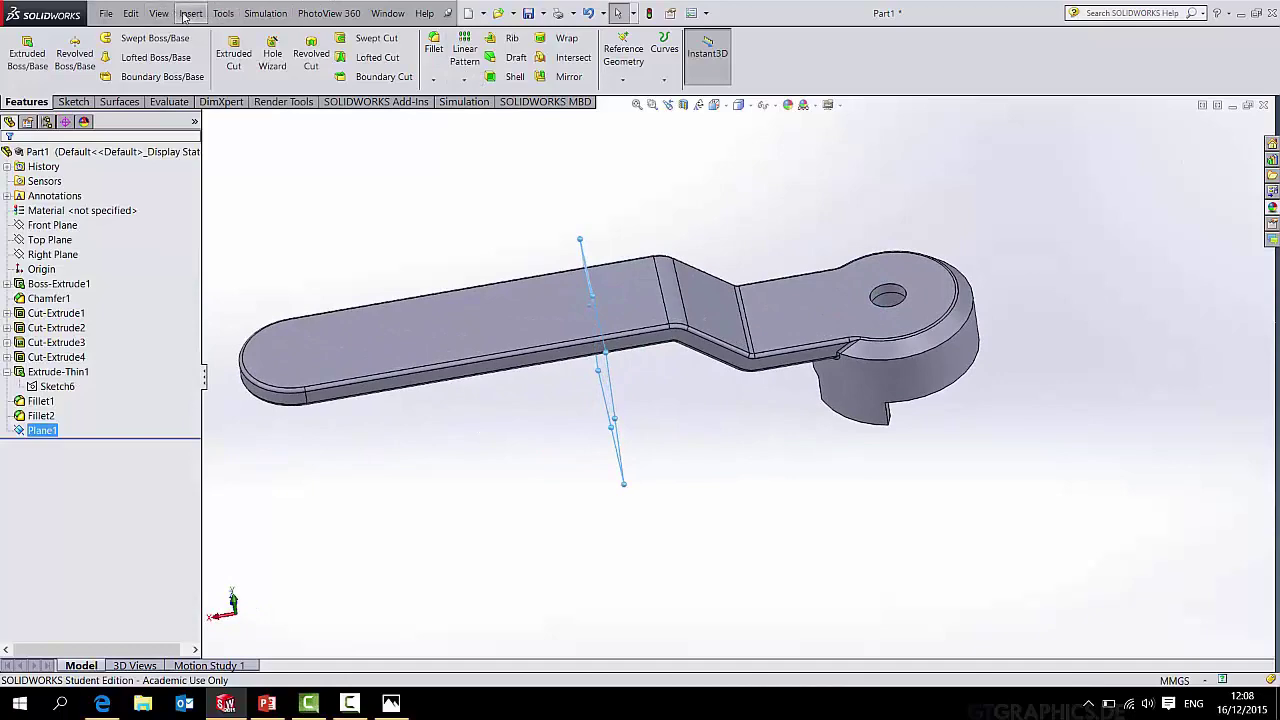
left_click(188, 13)
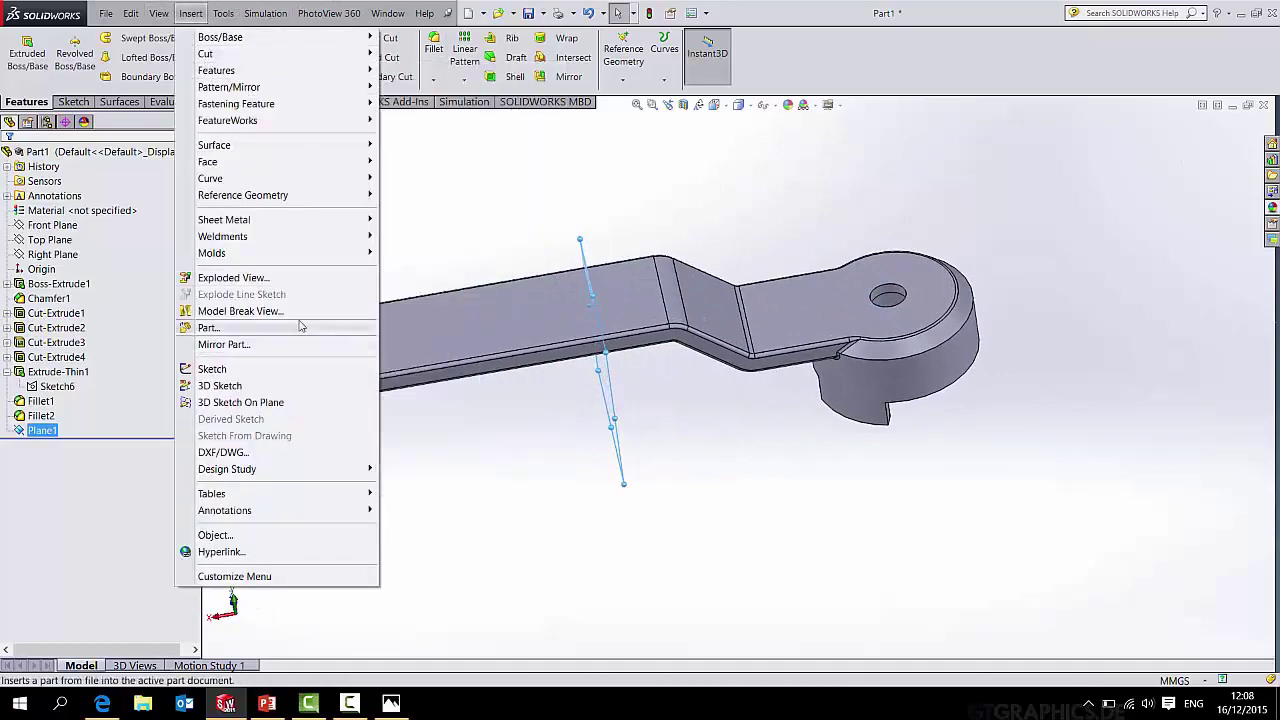
mouse_move(295, 68)
left_click(412, 369)
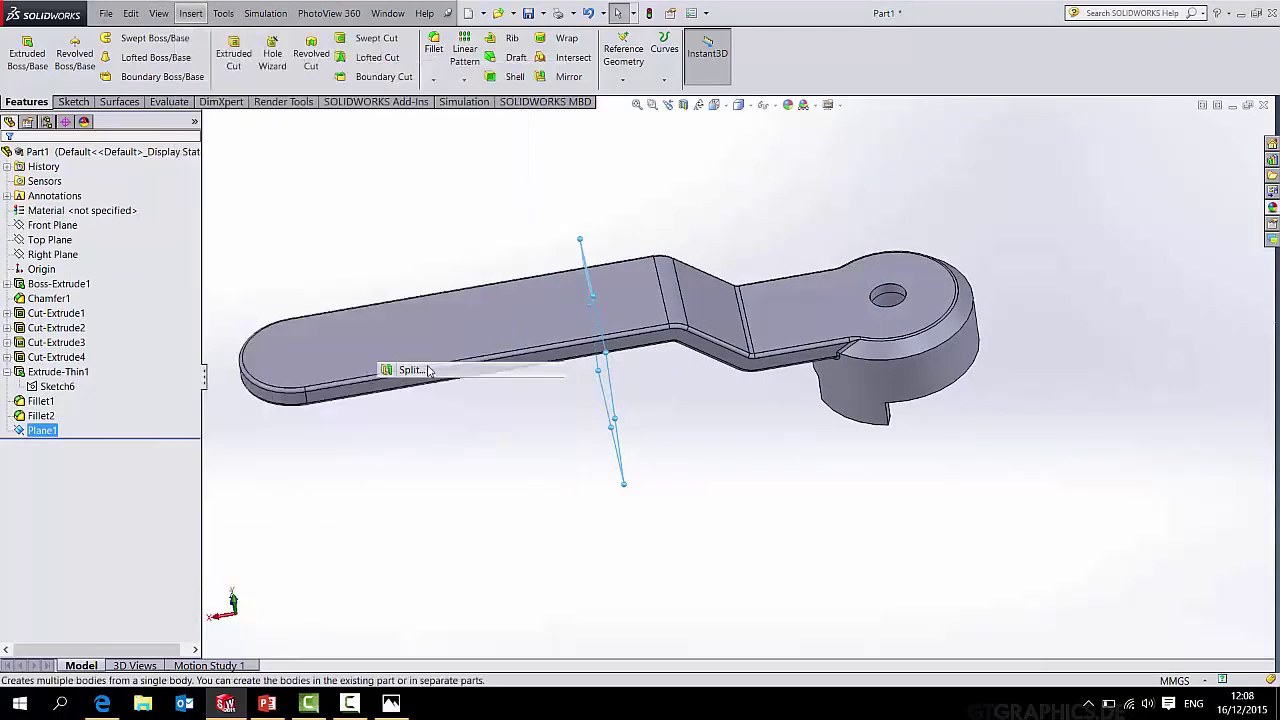
middle_click_drag(412, 369, 505, 348)
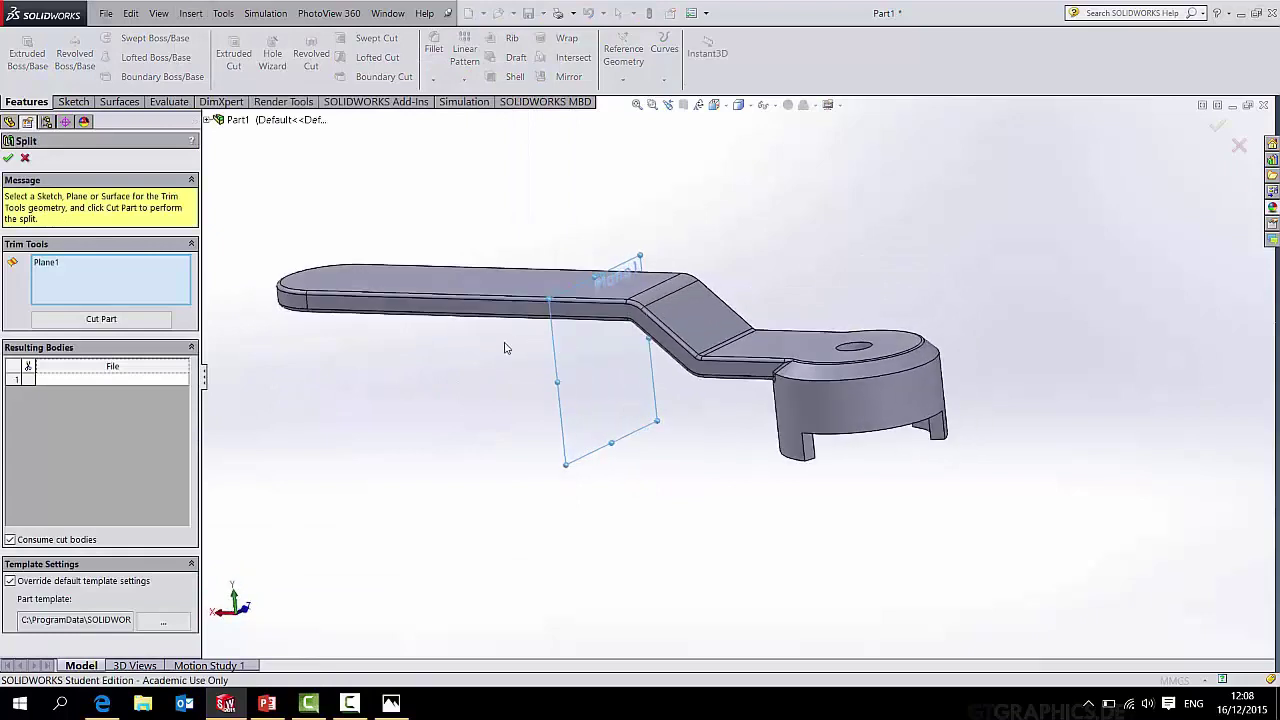
left_click(101, 319)
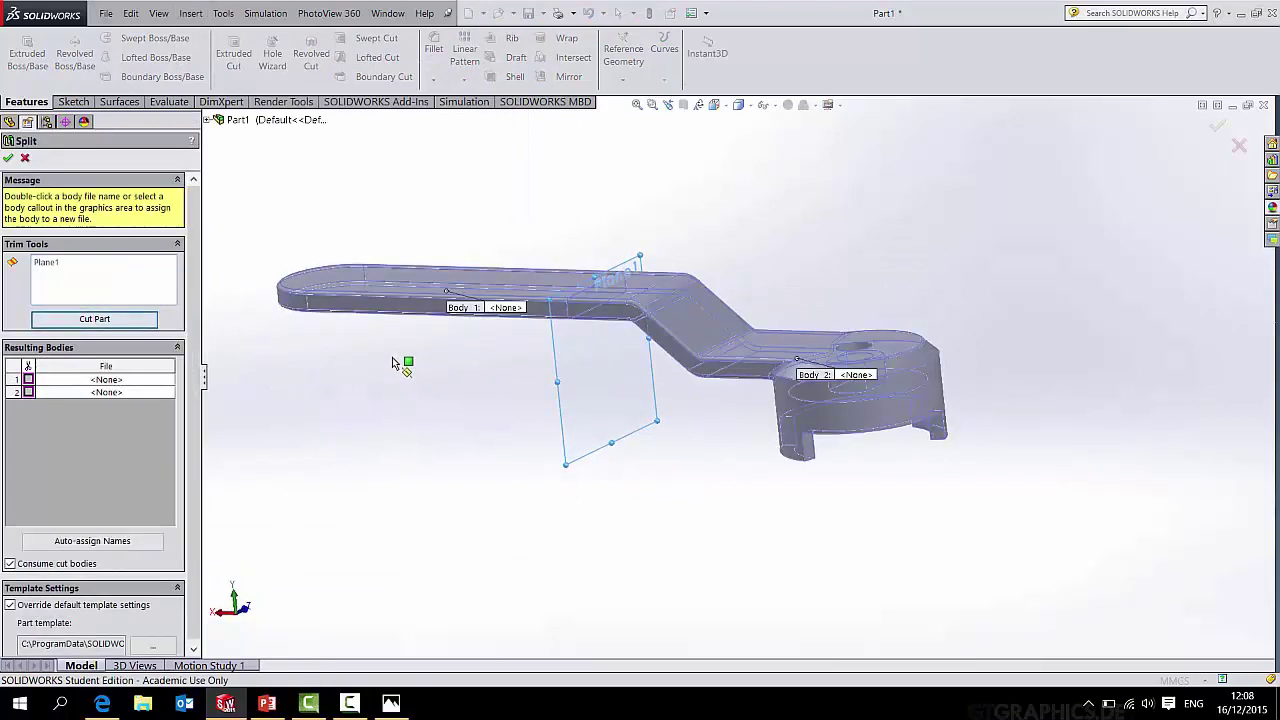
Mark both the grip end and the head section as resulting bodies, complete the split, and hide the offset plane.
left_click(420, 298)
left_click(820, 440)
middle_click_drag(820, 440, 685, 428)
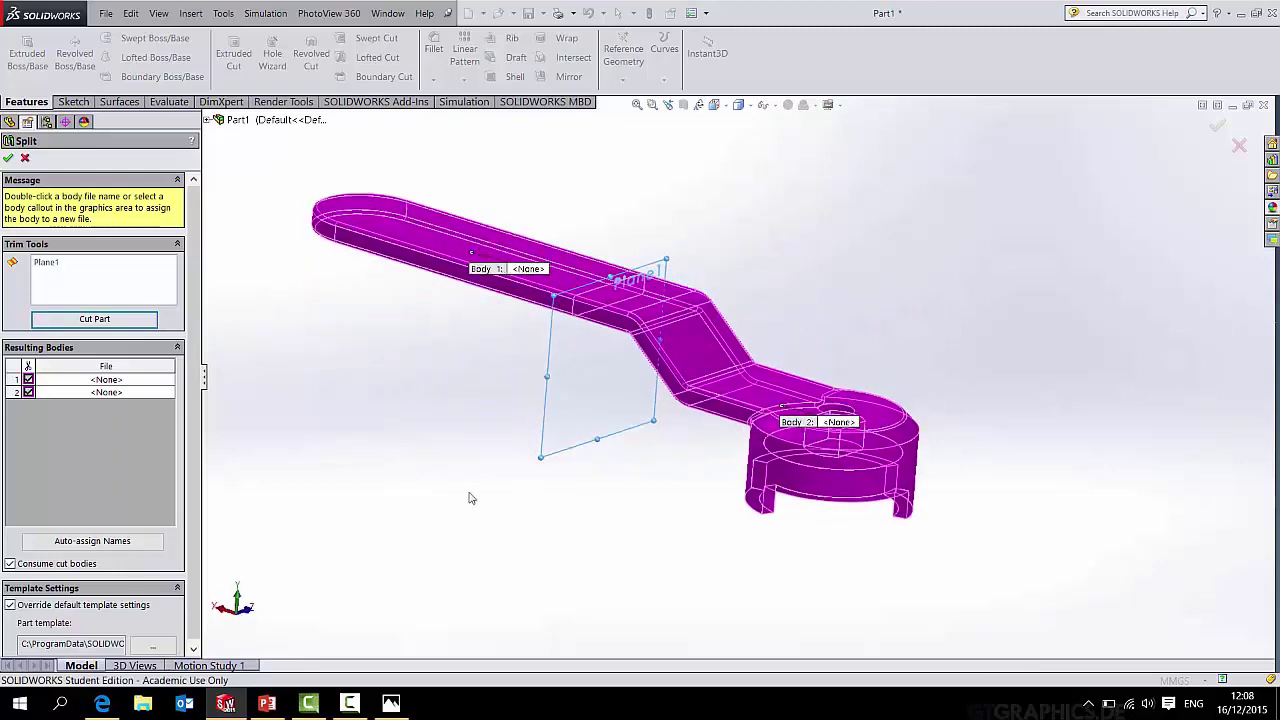
left_click(10, 563)
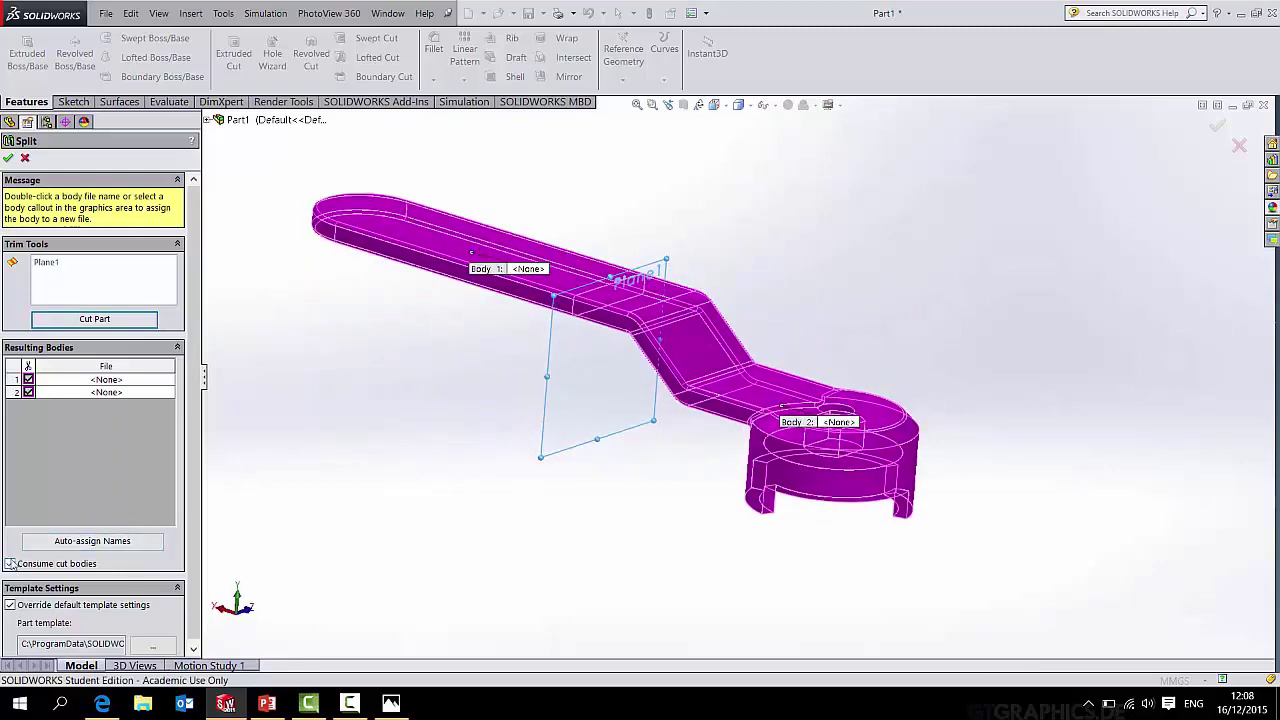
left_click(7, 159)
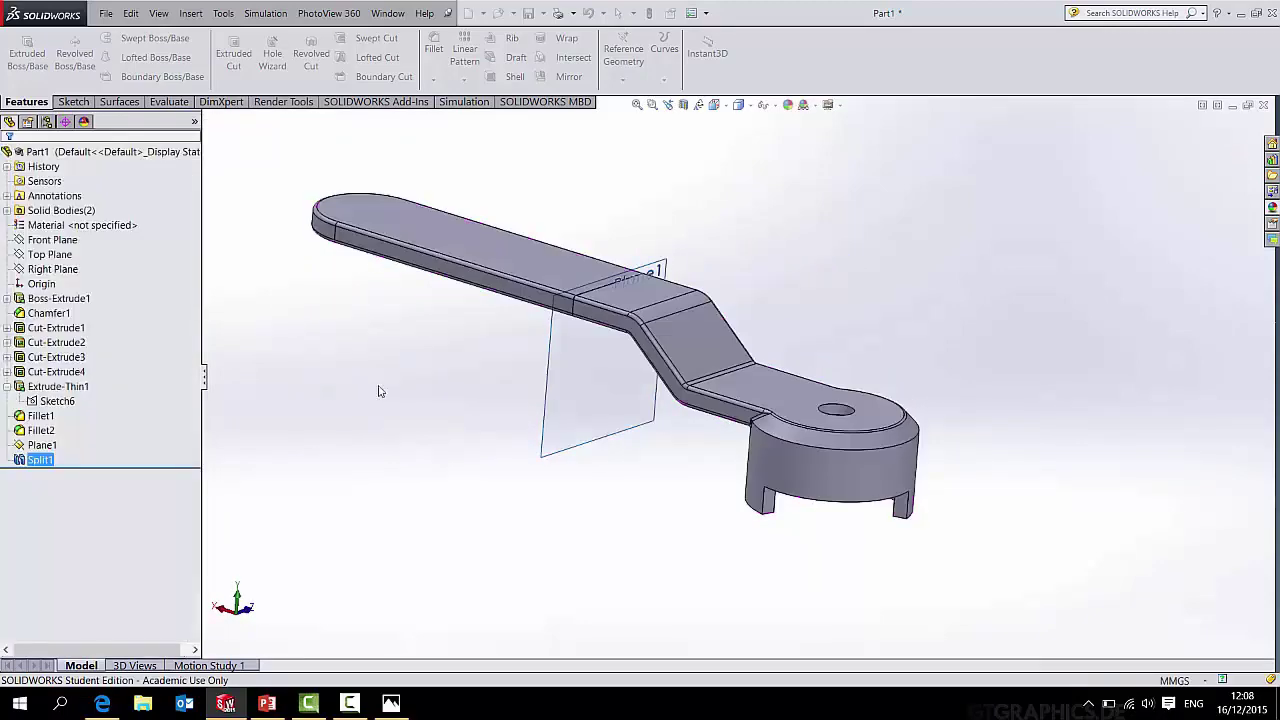
right_click(560, 348)
left_click(580, 316)
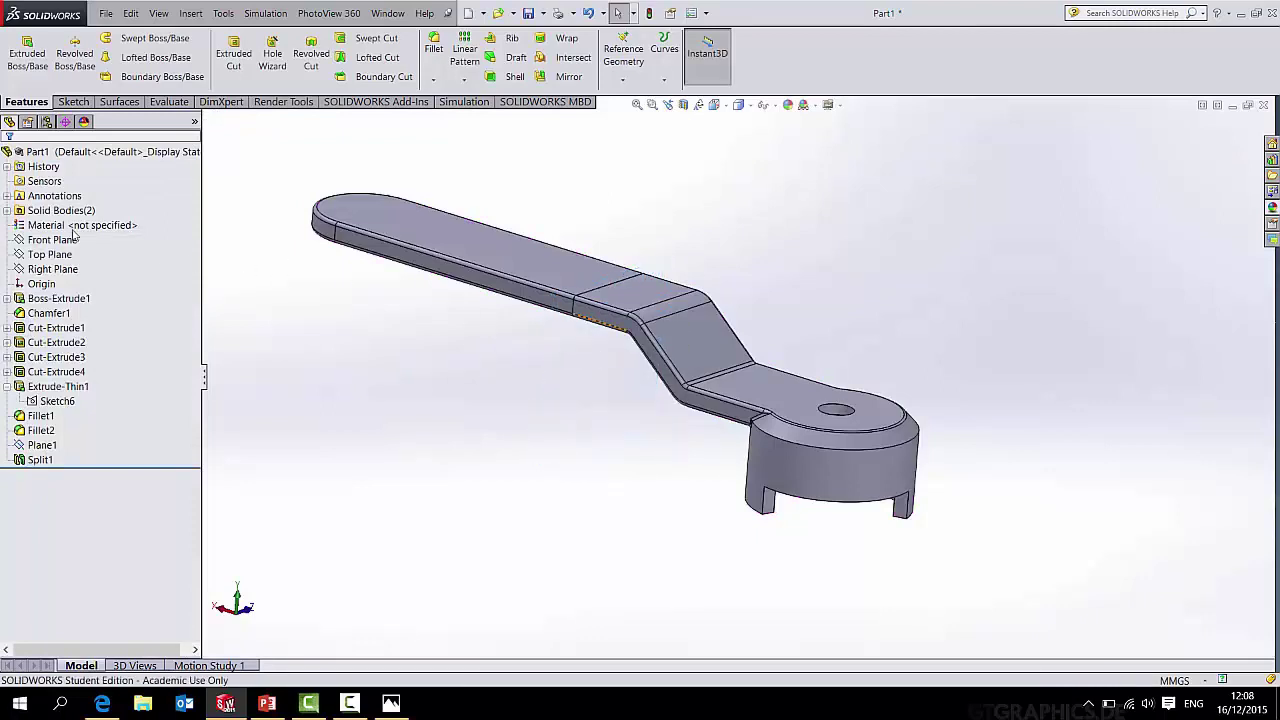
Rename the two split solid bodies: the long grip end as Handle and the section with the cylinder as Head.
left_click(7, 210)
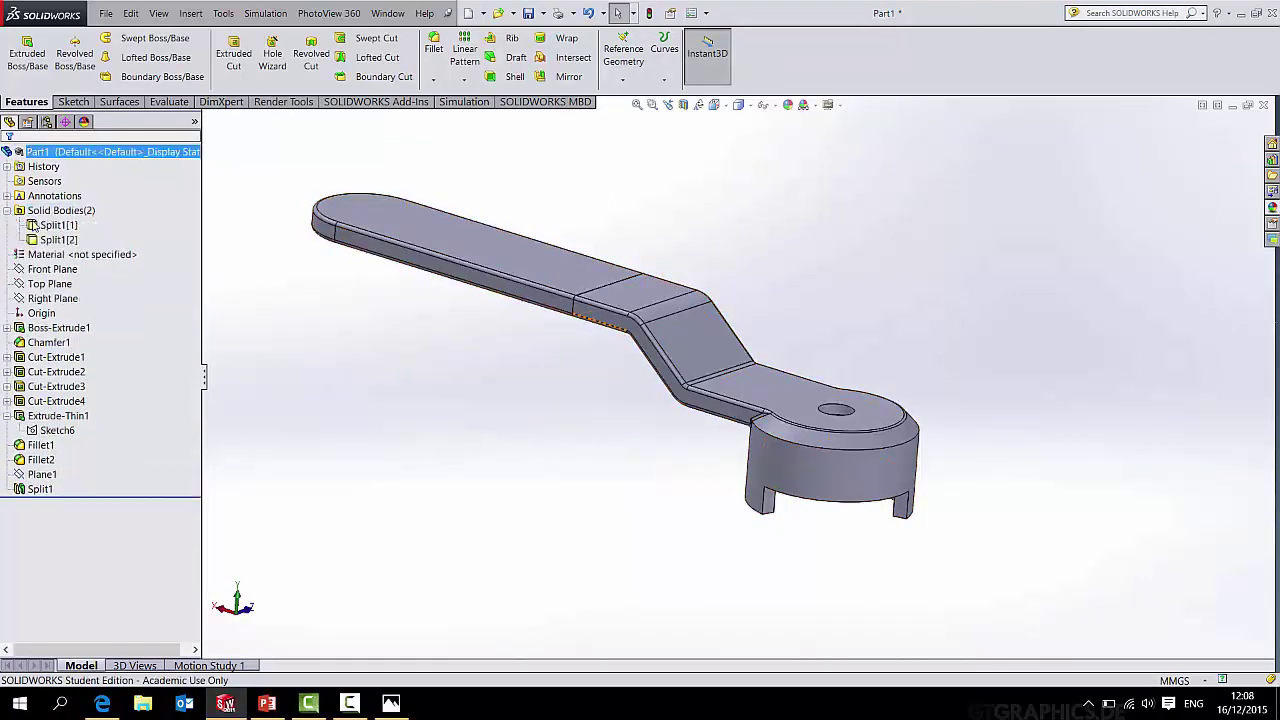
left_click(47, 226)
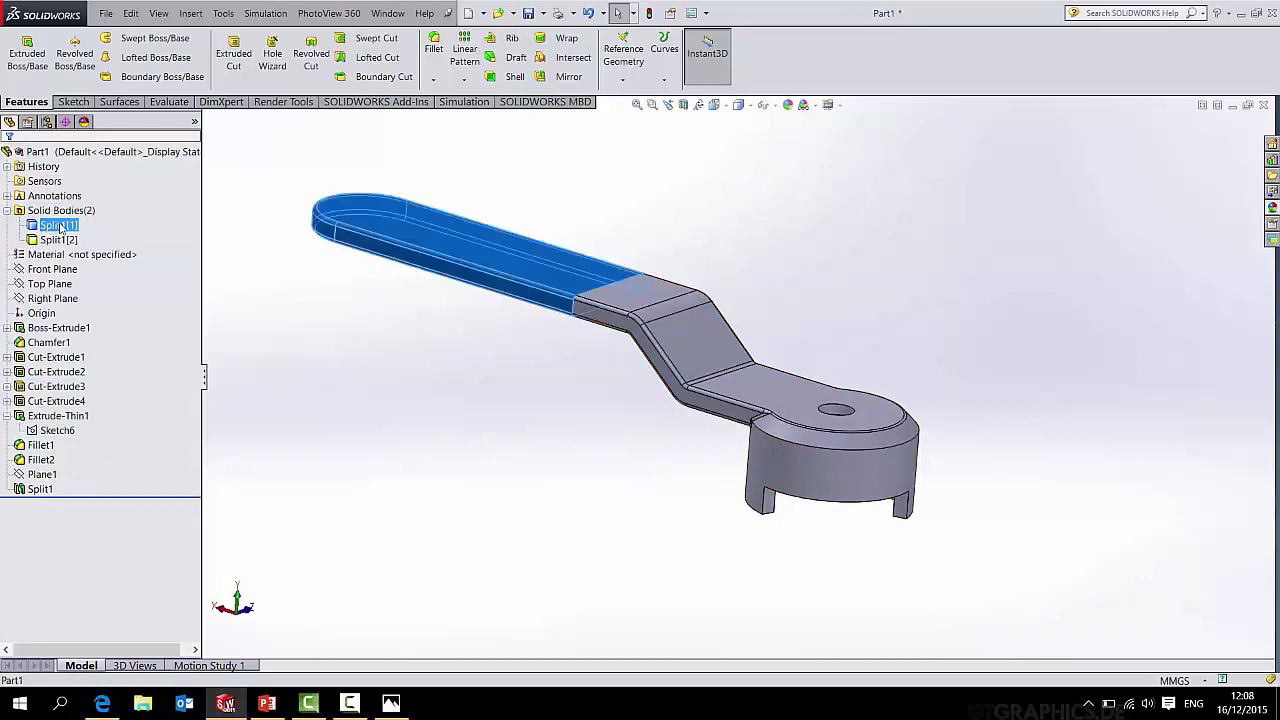
left_click(60, 226)
left_click(388, 324)
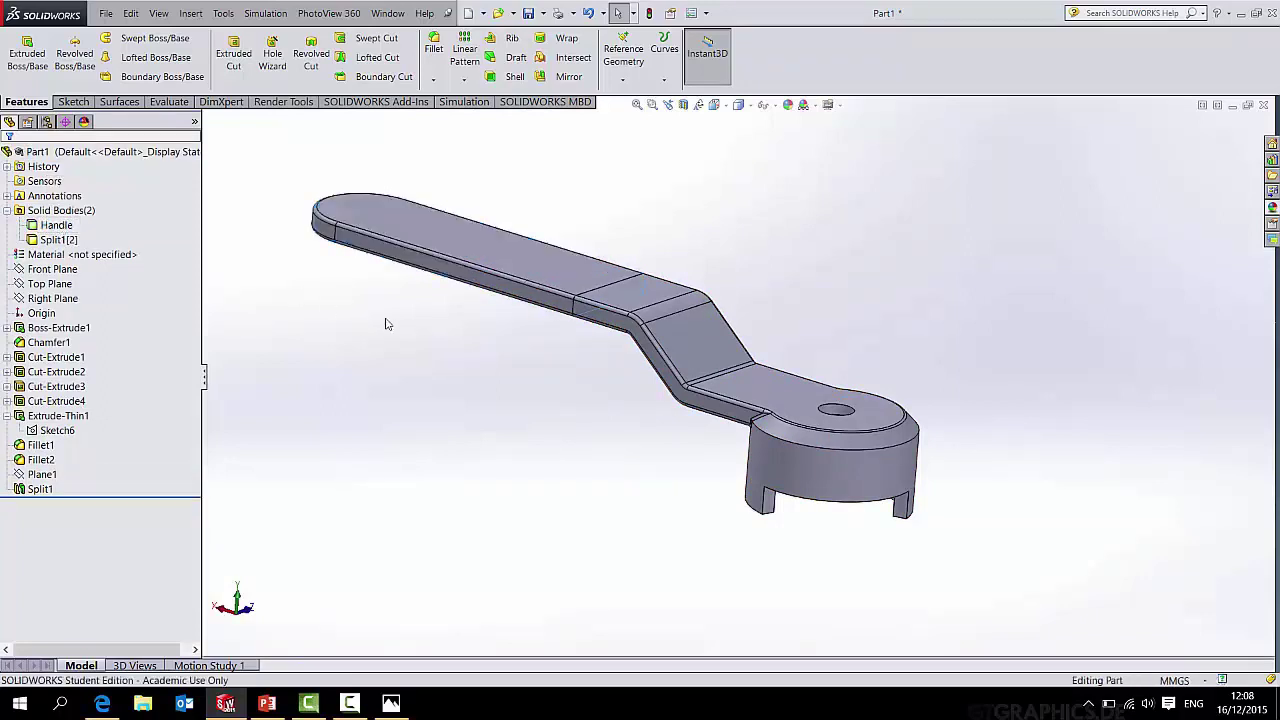
left_click(58, 240)
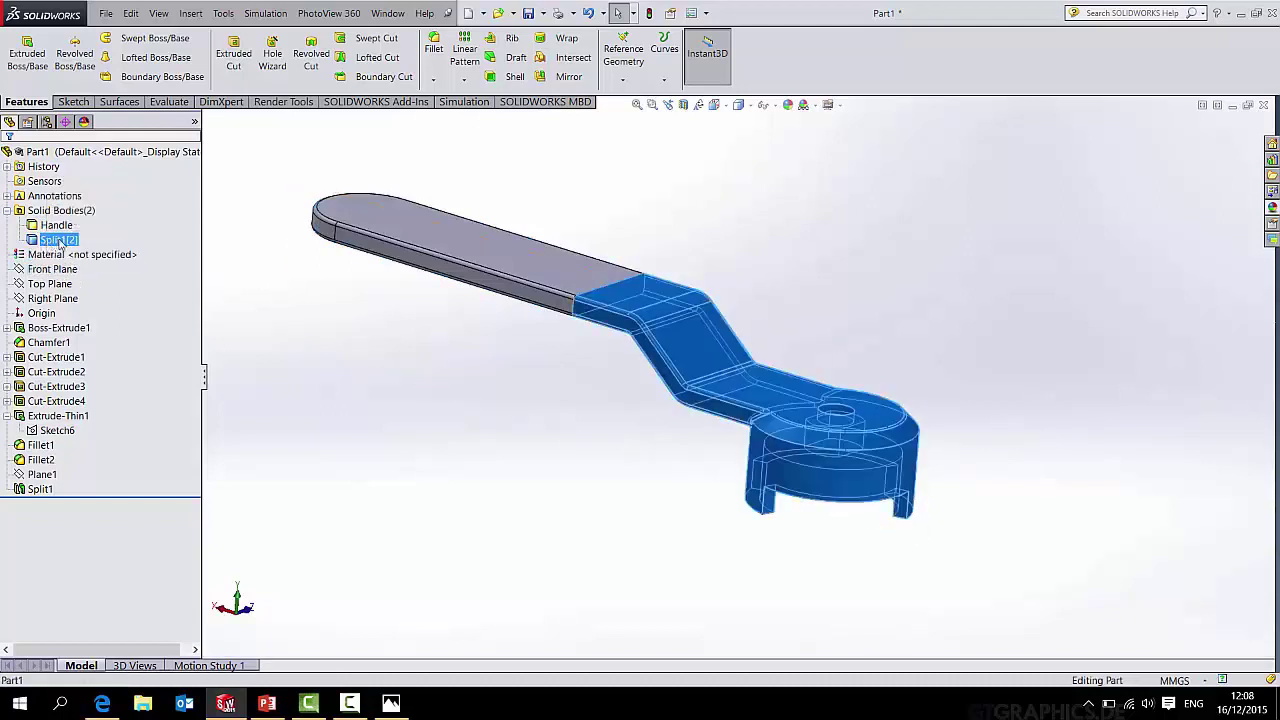
left_click(60, 240)
left_click(339, 315)
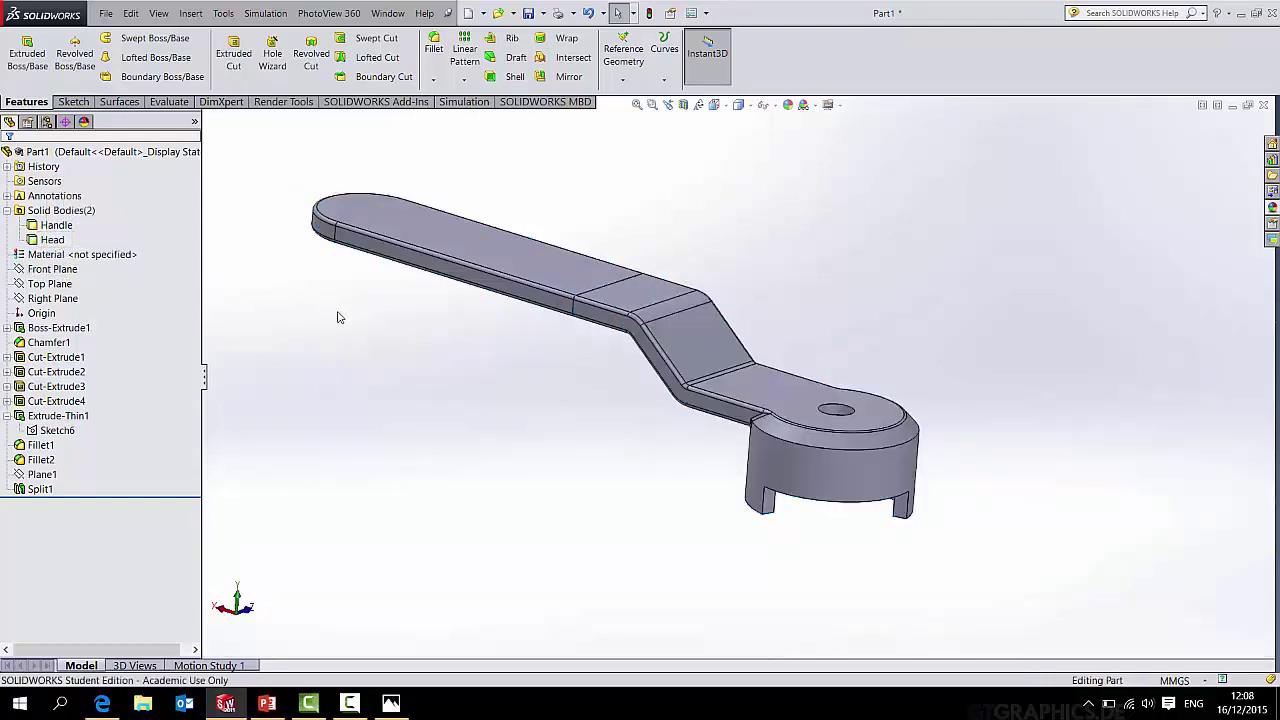
Hide the Head body so that only the Handle body is displayed.
right_click(54, 238)
left_click(53, 213)
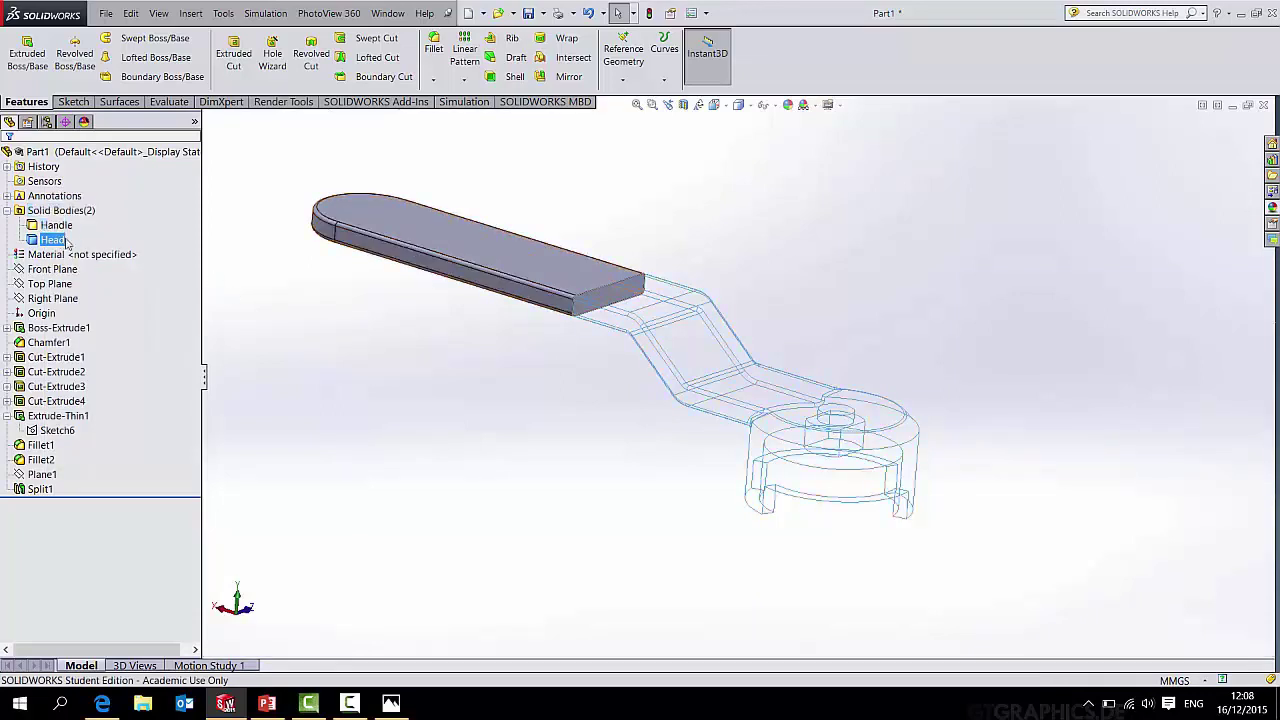
left_click(339, 318)
middle_click_drag(571, 320, 607, 333)
scroll(606, 330, "down", 5)
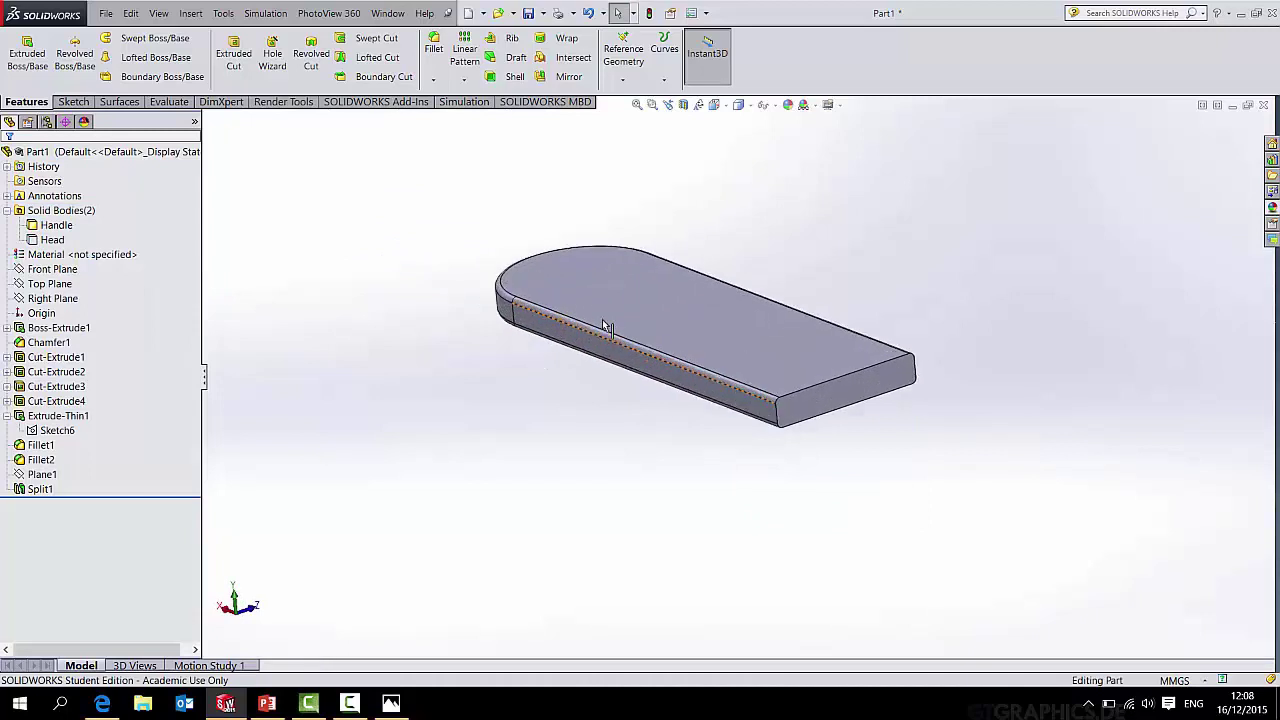
Make one copy of the Handle body in place with Move/Copy Body, without any translation or rotation.
left_click(190, 13)
mouse_move(250, 70)
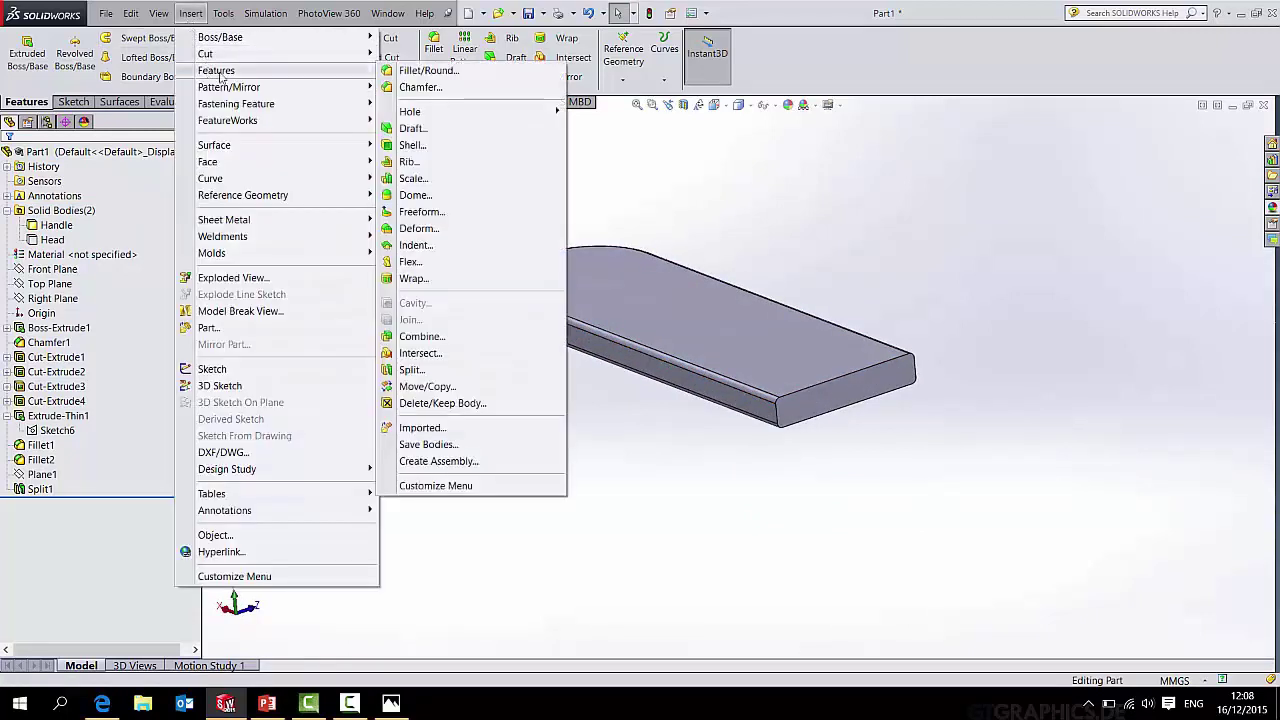
left_click(449, 387)
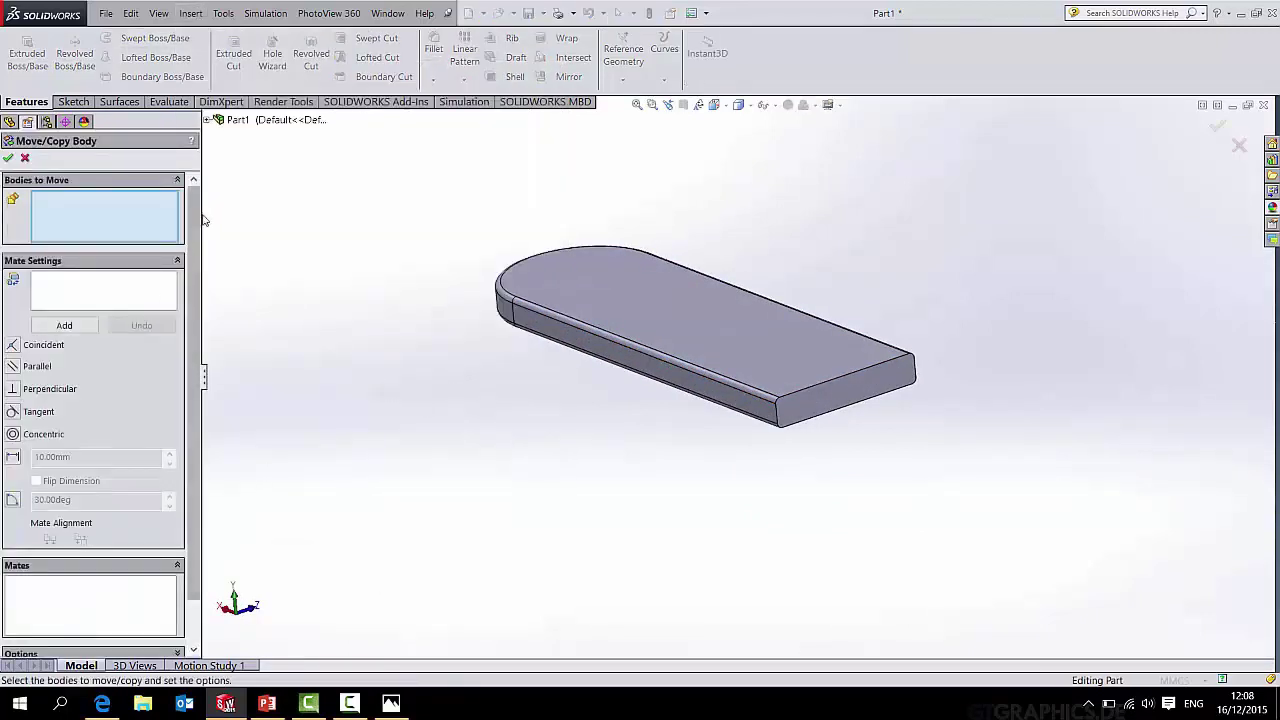
left_click(645, 319)
scroll(100, 550, "down", 2)
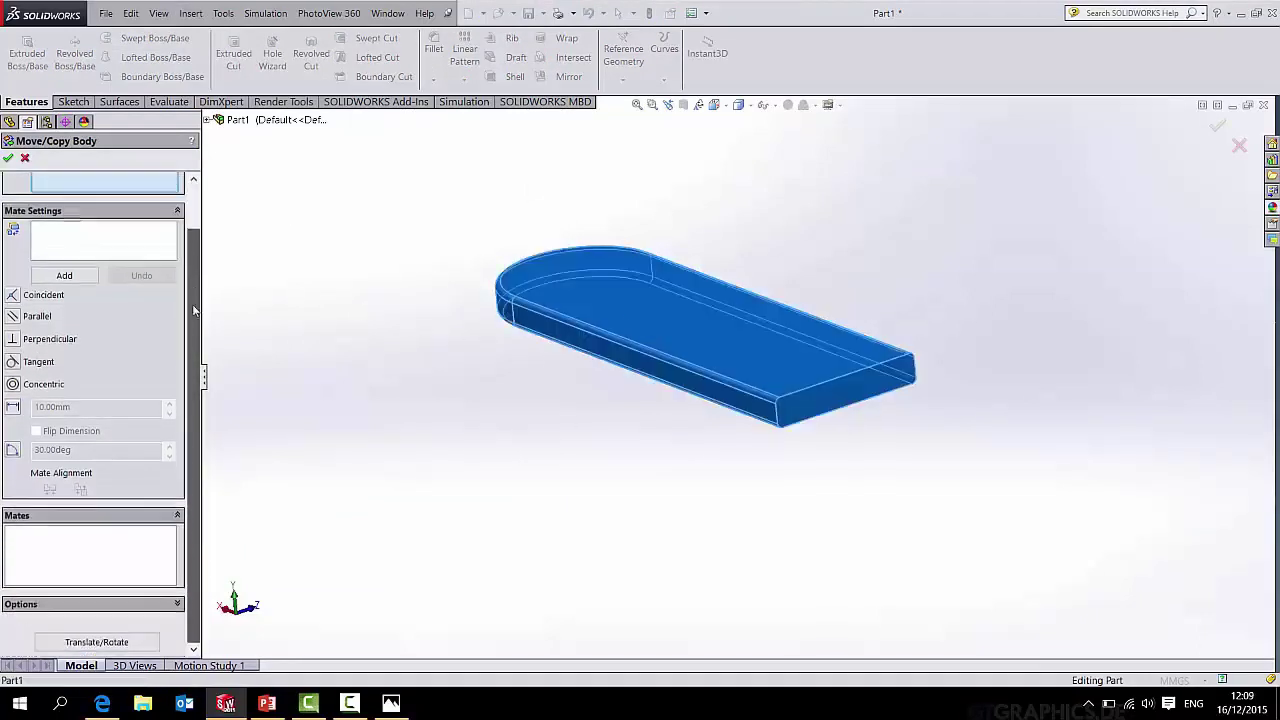
left_click(100, 643)
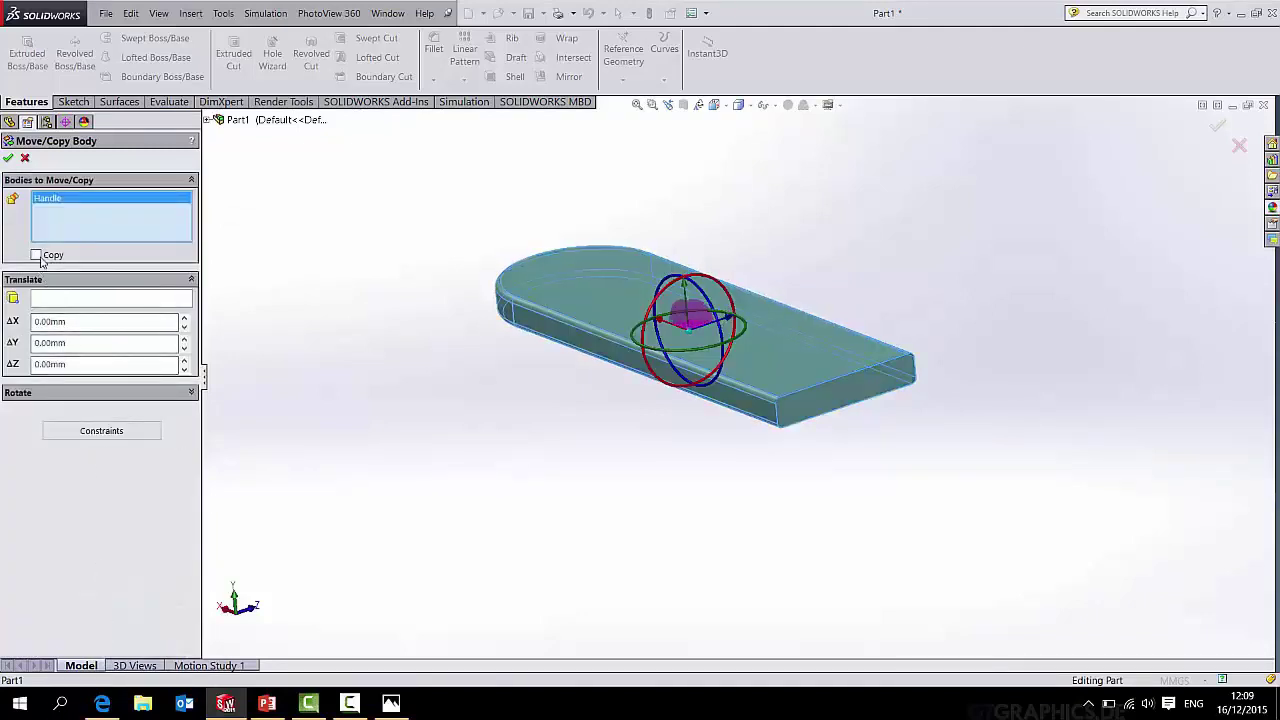
left_click(36, 256)
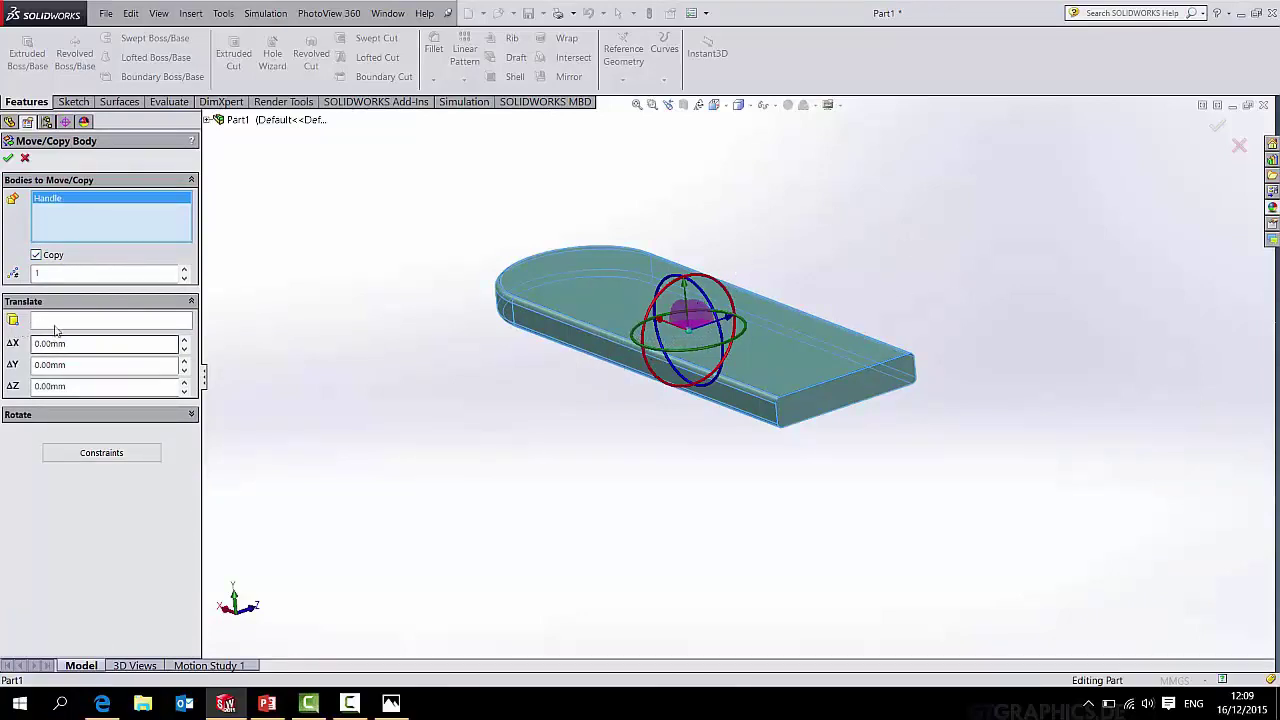
left_click(8, 159)
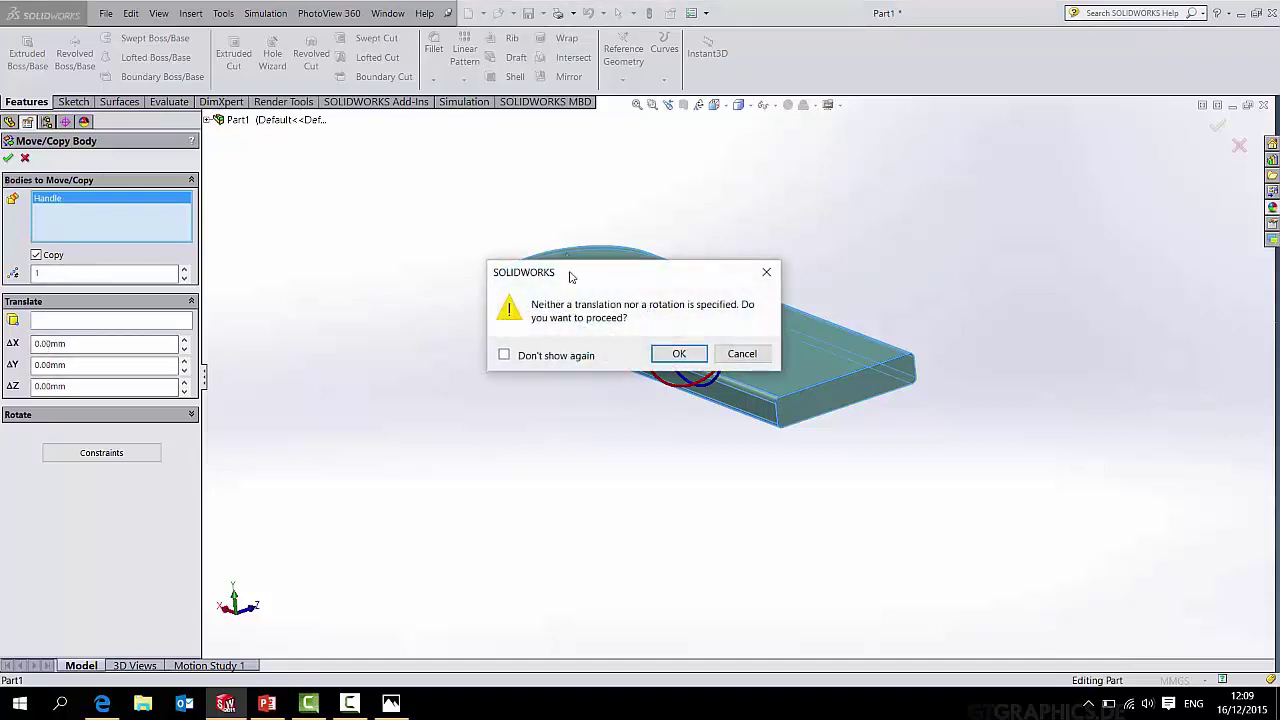
left_click(680, 353)
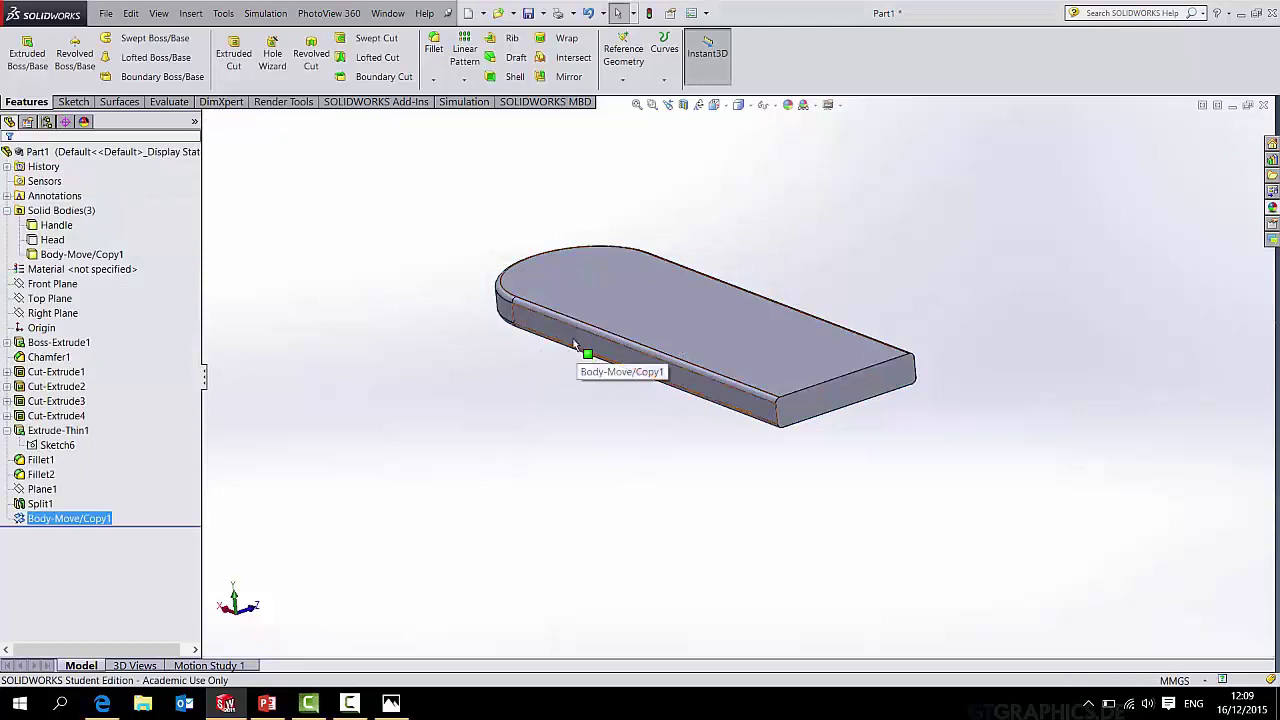
Rename the copied solid body as Rubber Grip.
left_click(86, 255)
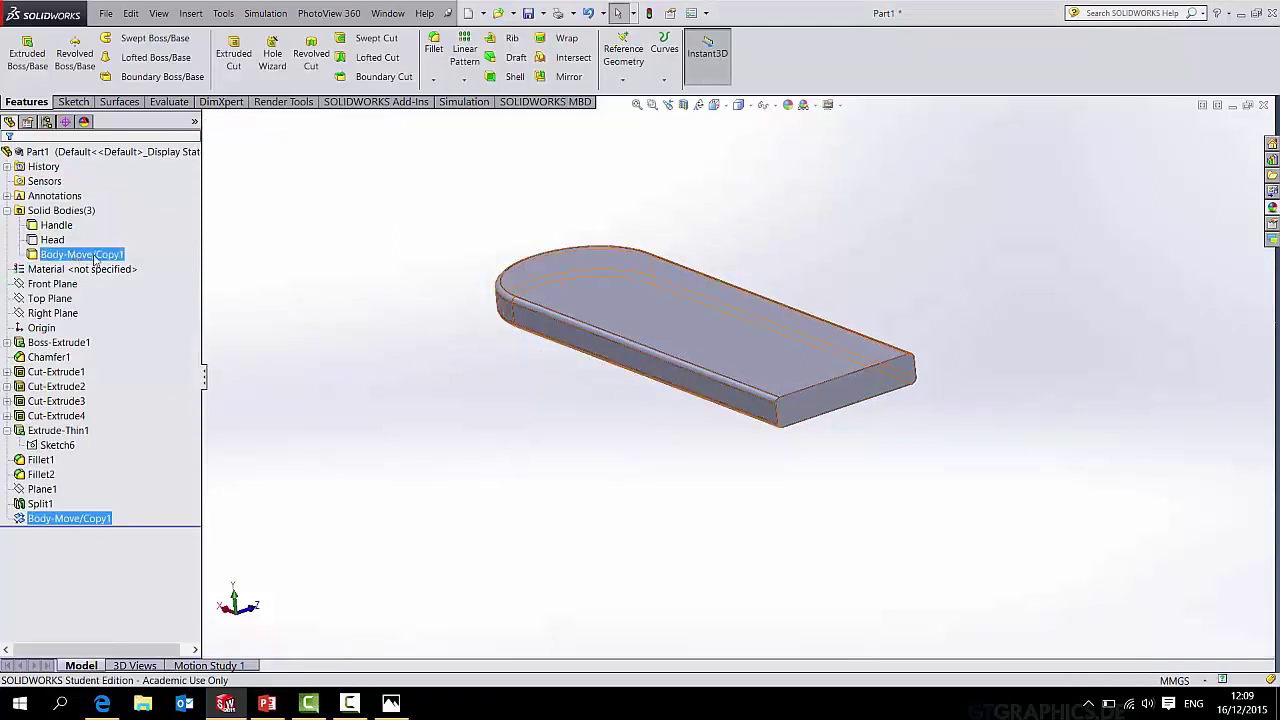
left_click(92, 258)
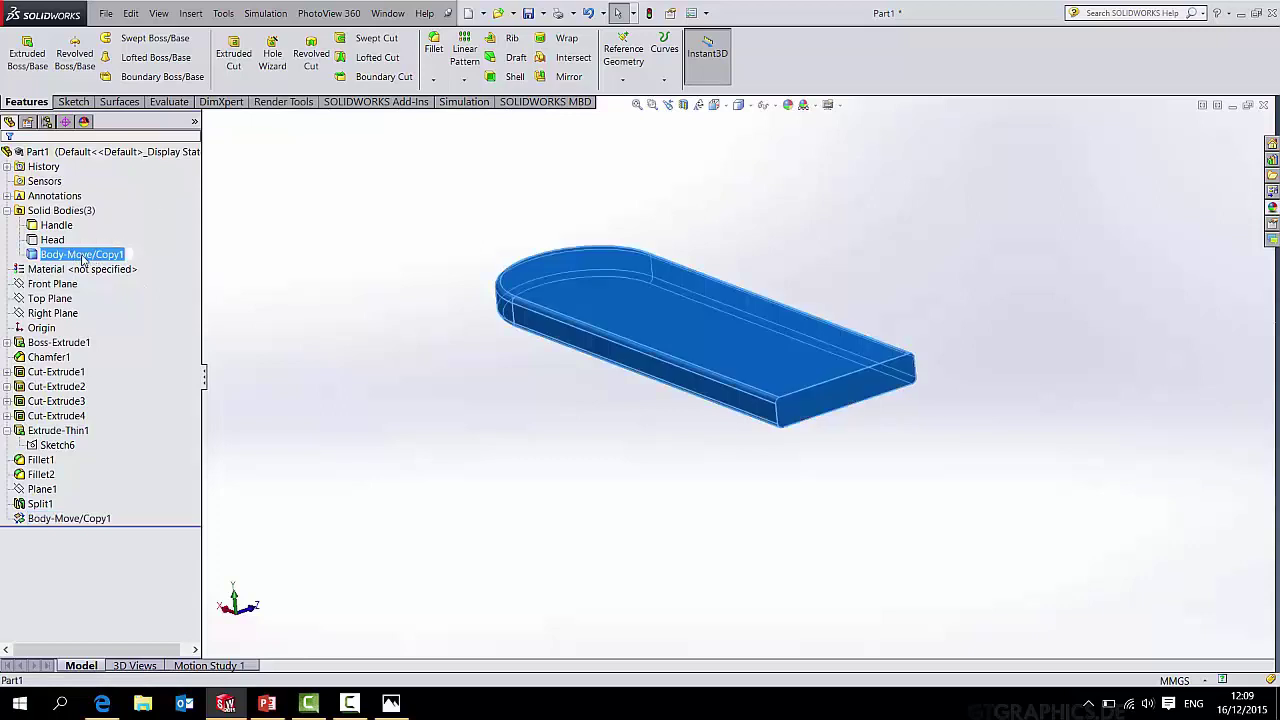
type("Rubber Grip")
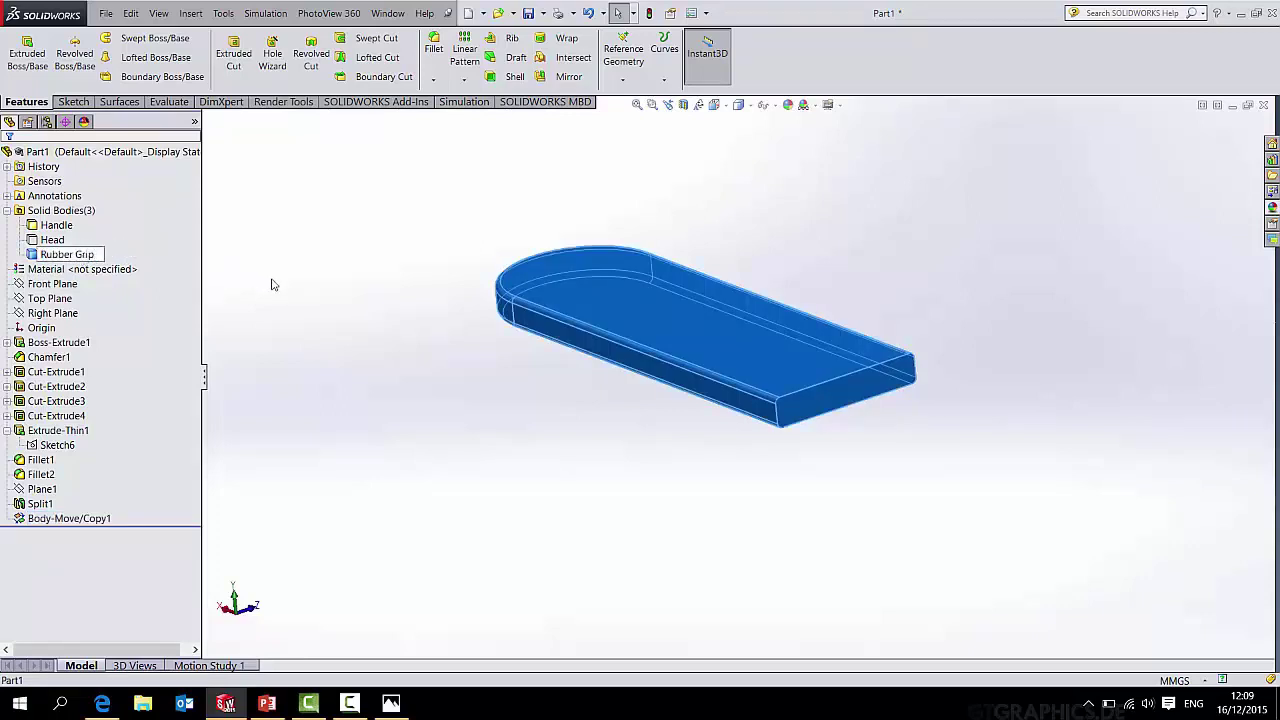
left_click(297, 290)
Hide the Handle body, leaving the Rubber Grip body displayed.
left_click(56, 226)
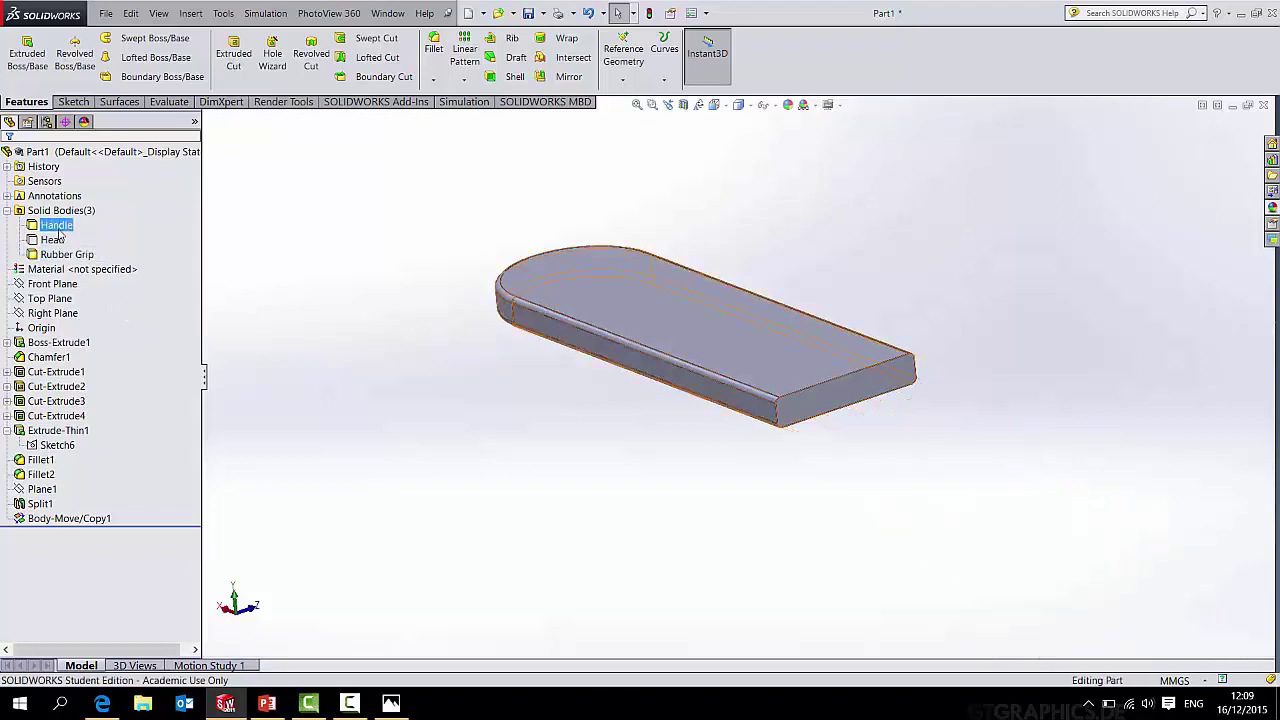
left_click(70, 255)
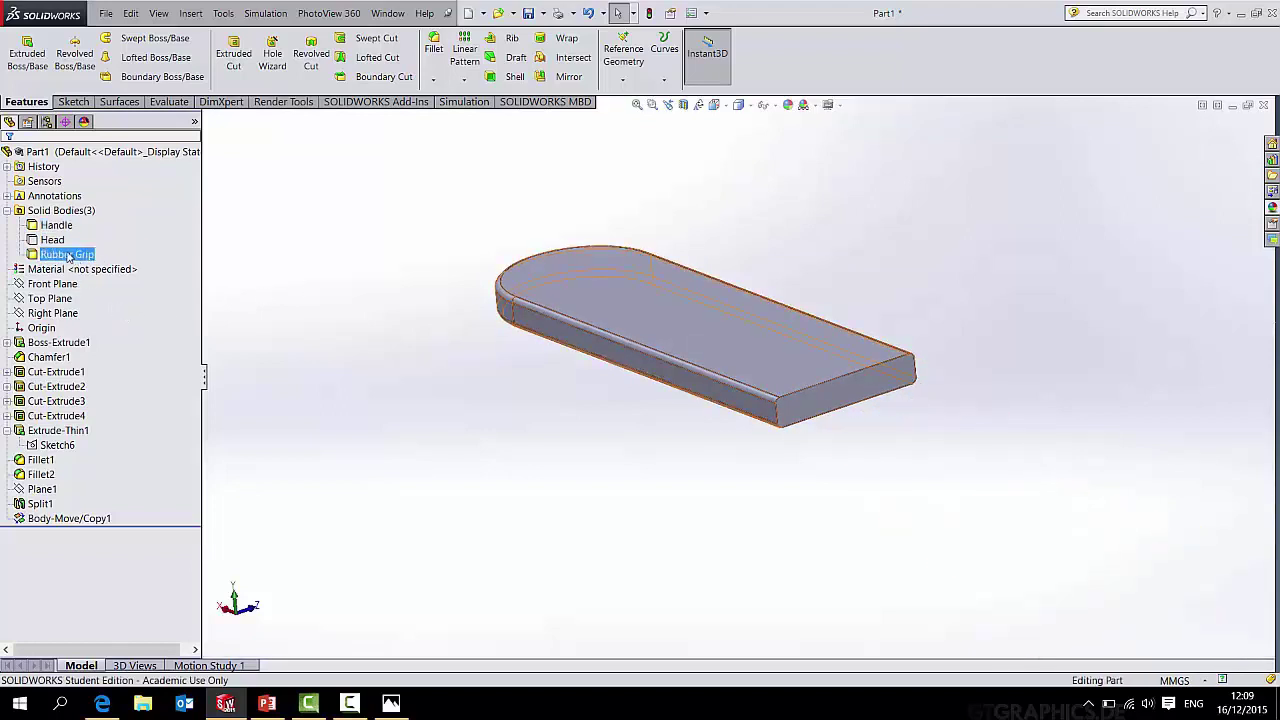
right_click(57, 228)
left_click(223, 286)
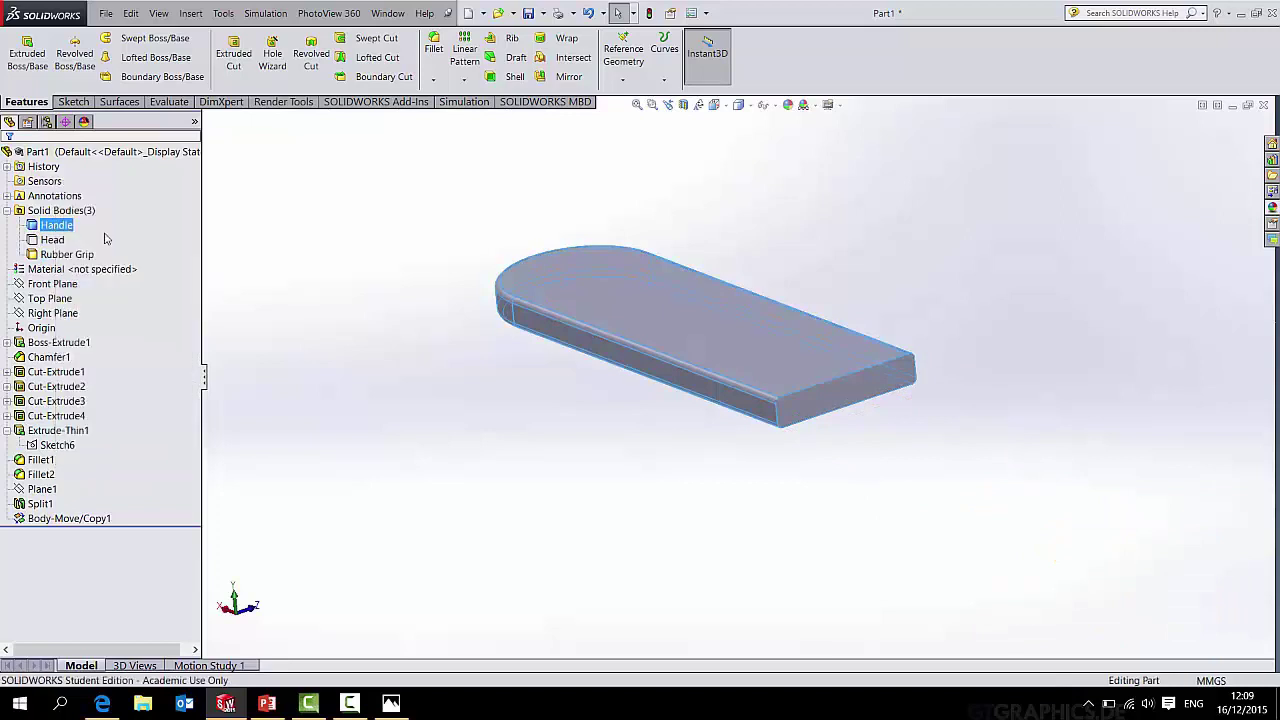
Shell the Rubber Grip body outward with a 0.5 mm thickness, removing its flat end face and showing the preview.
scroll(842, 462, "down", 1)
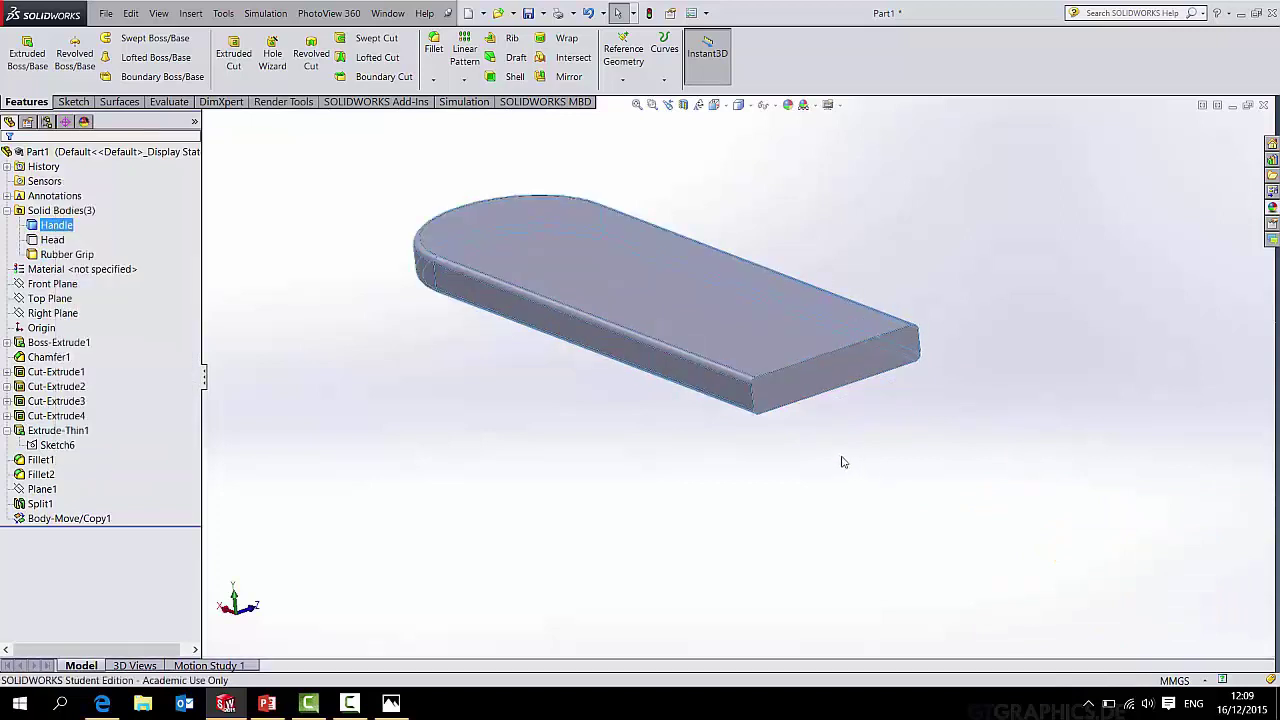
left_click(514, 76)
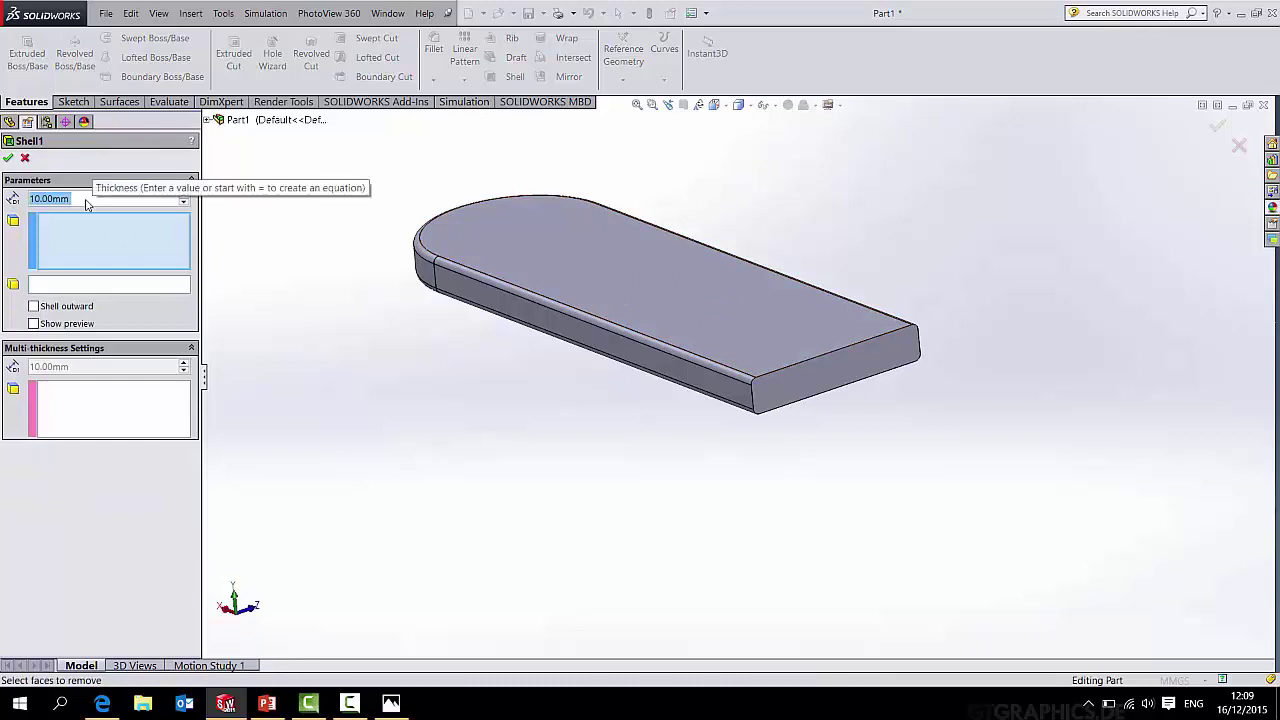
type(".5")
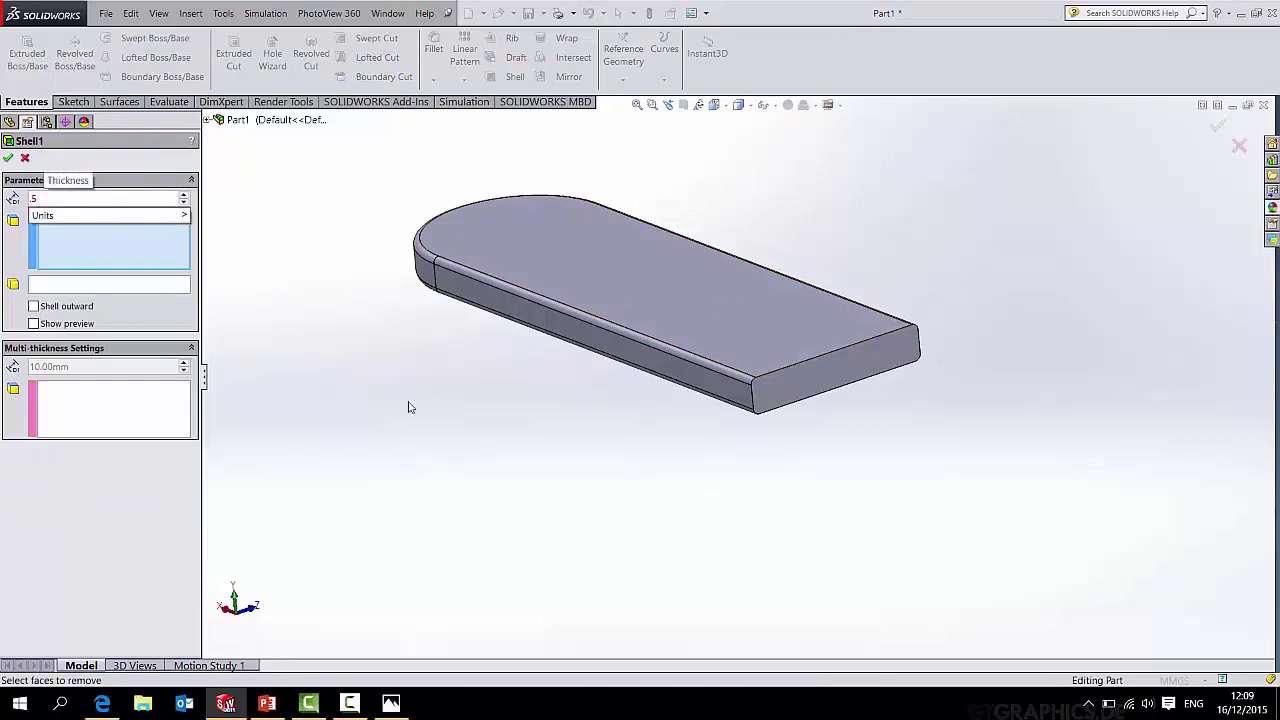
left_click(33, 323)
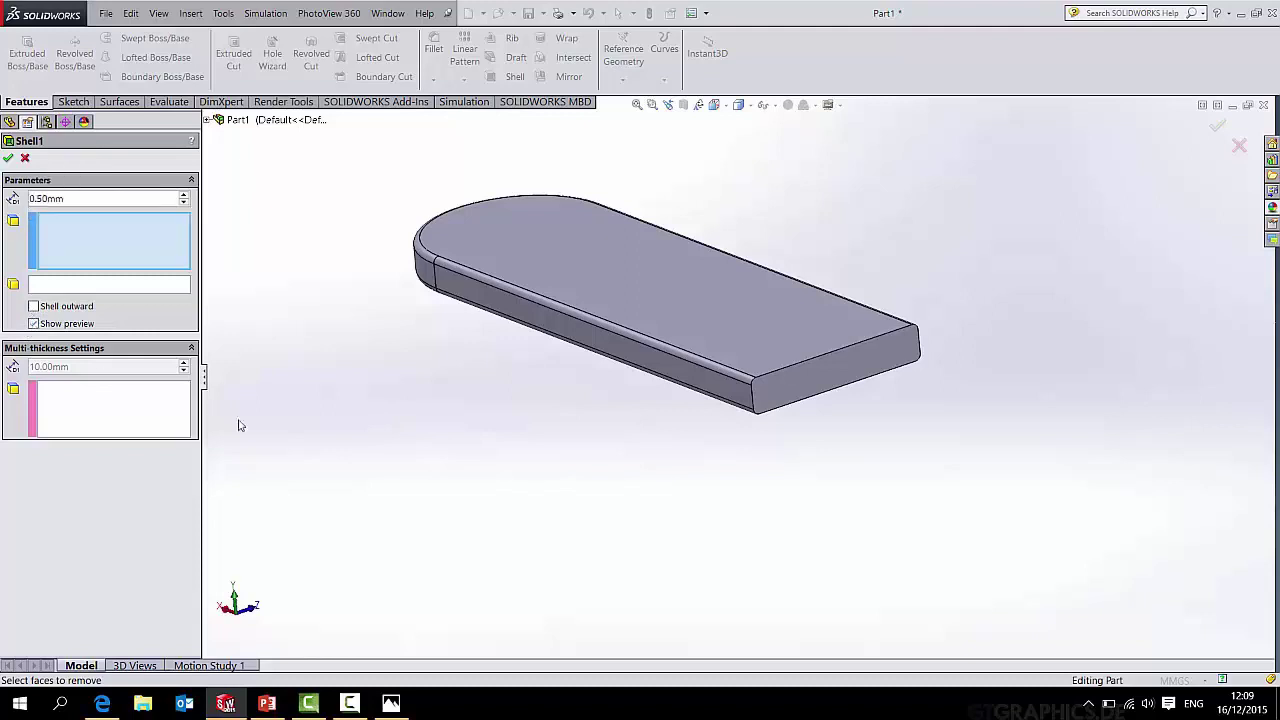
left_click(849, 378)
middle_click_drag(826, 474, 770, 430)
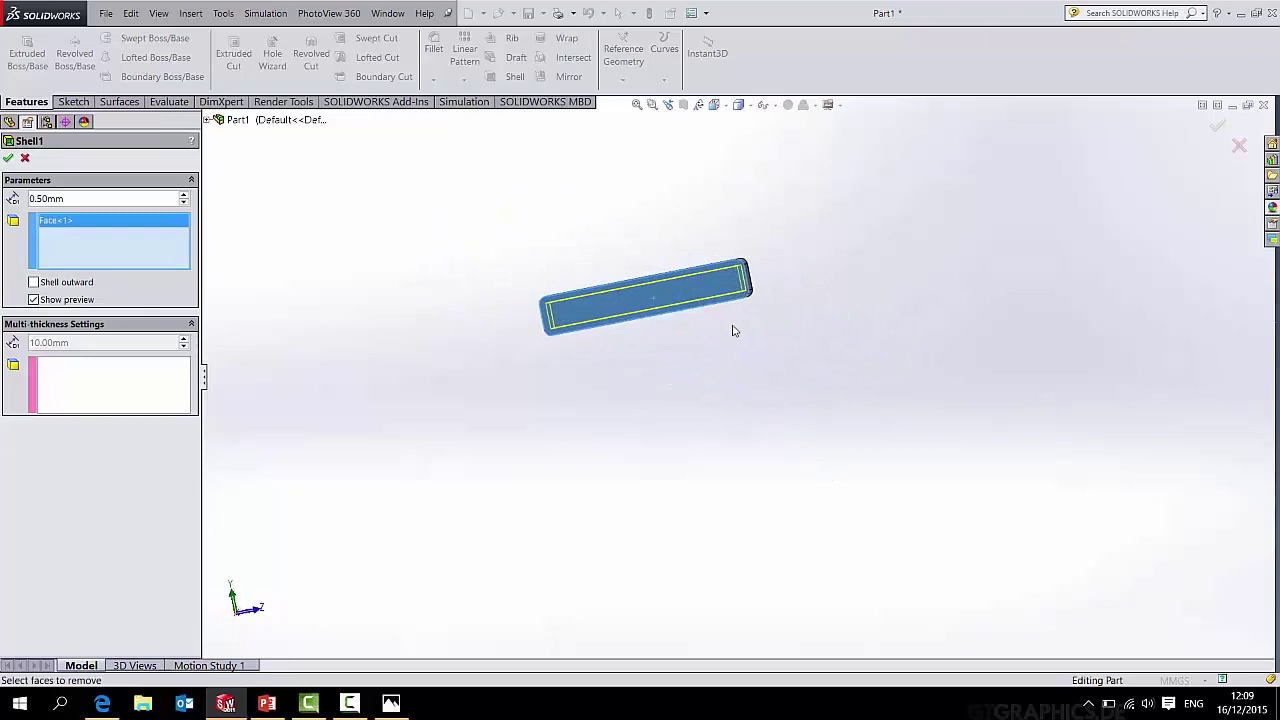
scroll(649, 309, "down", 5)
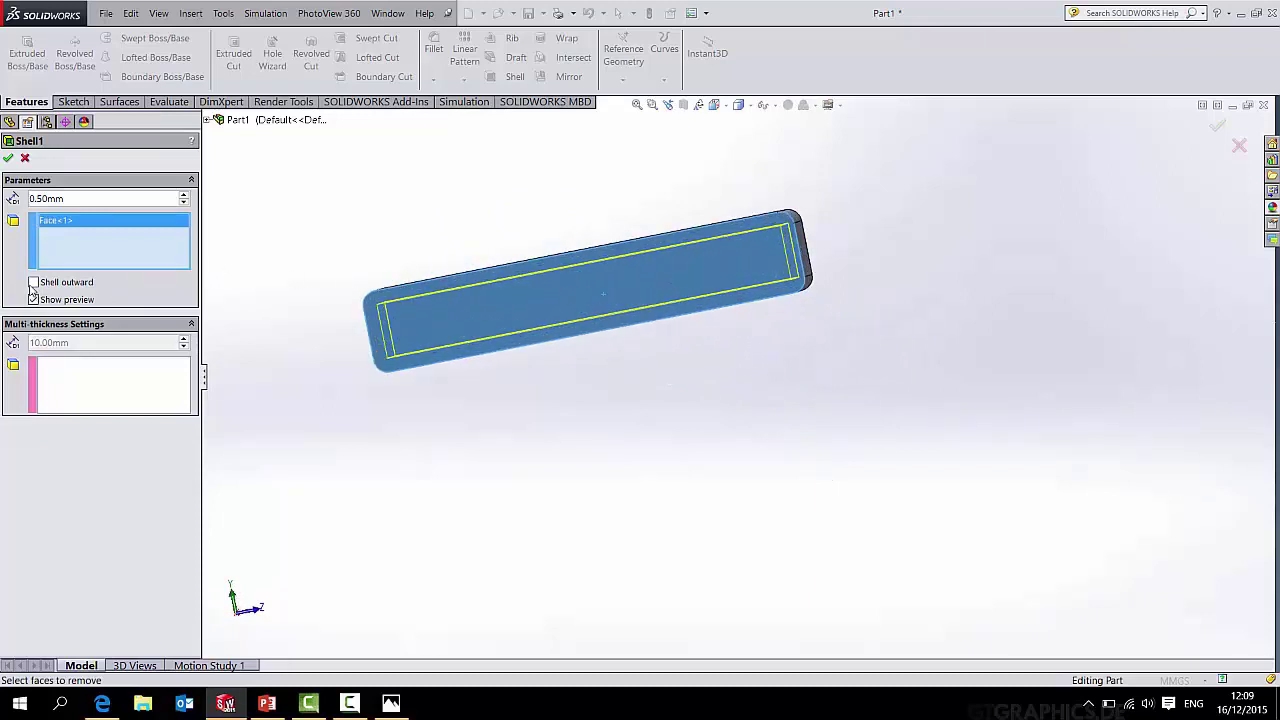
left_click(33, 282)
middle_click_drag(443, 320, 453, 327)
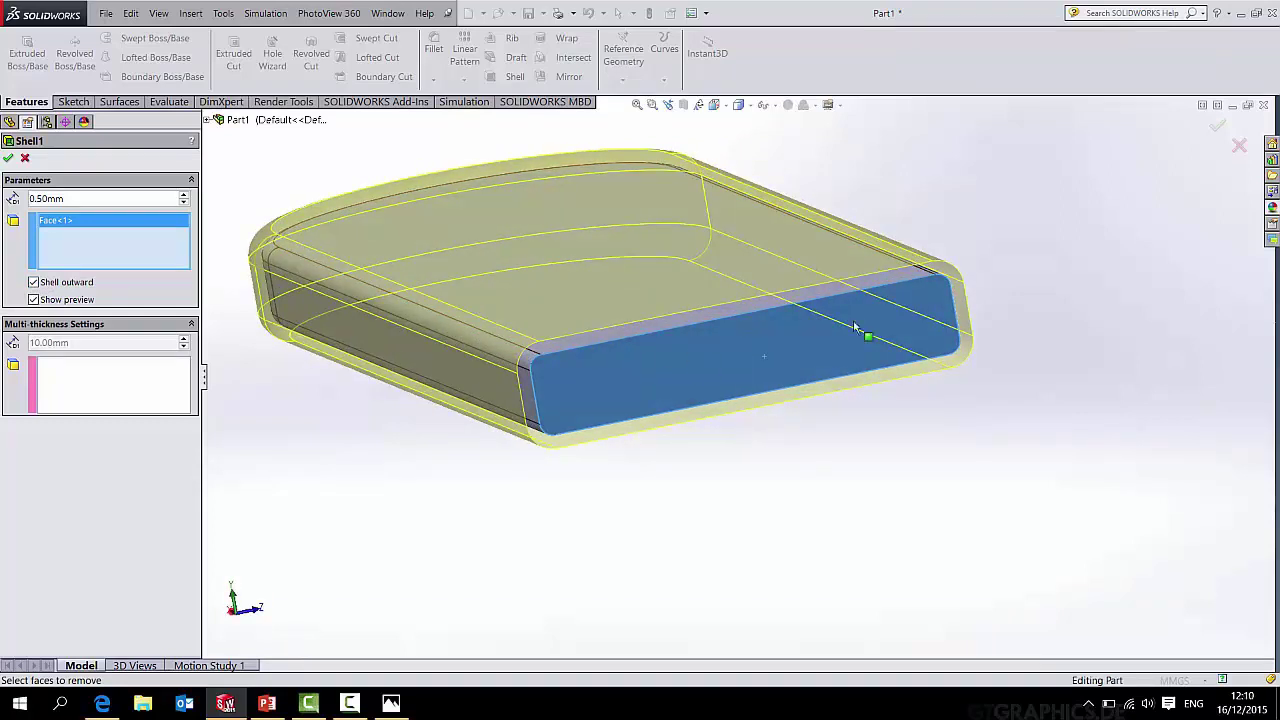
left_click(1216, 128)
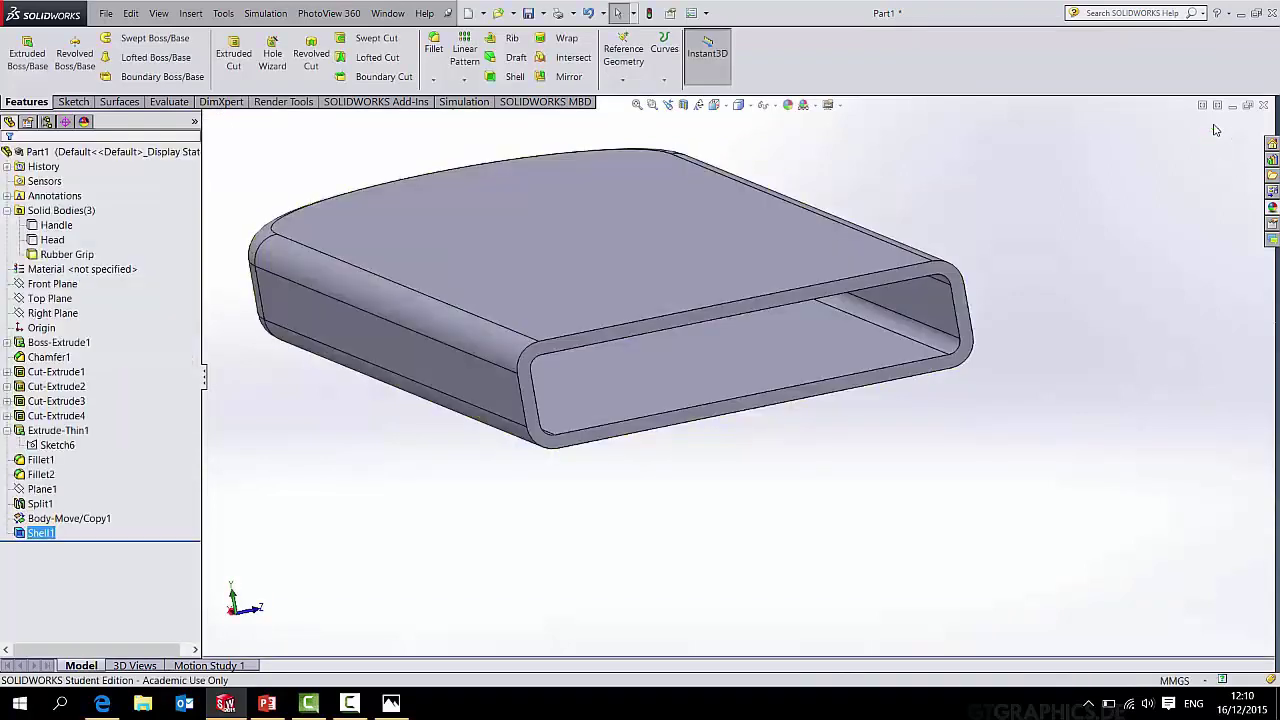
middle_click_drag(860, 305, 894, 391)
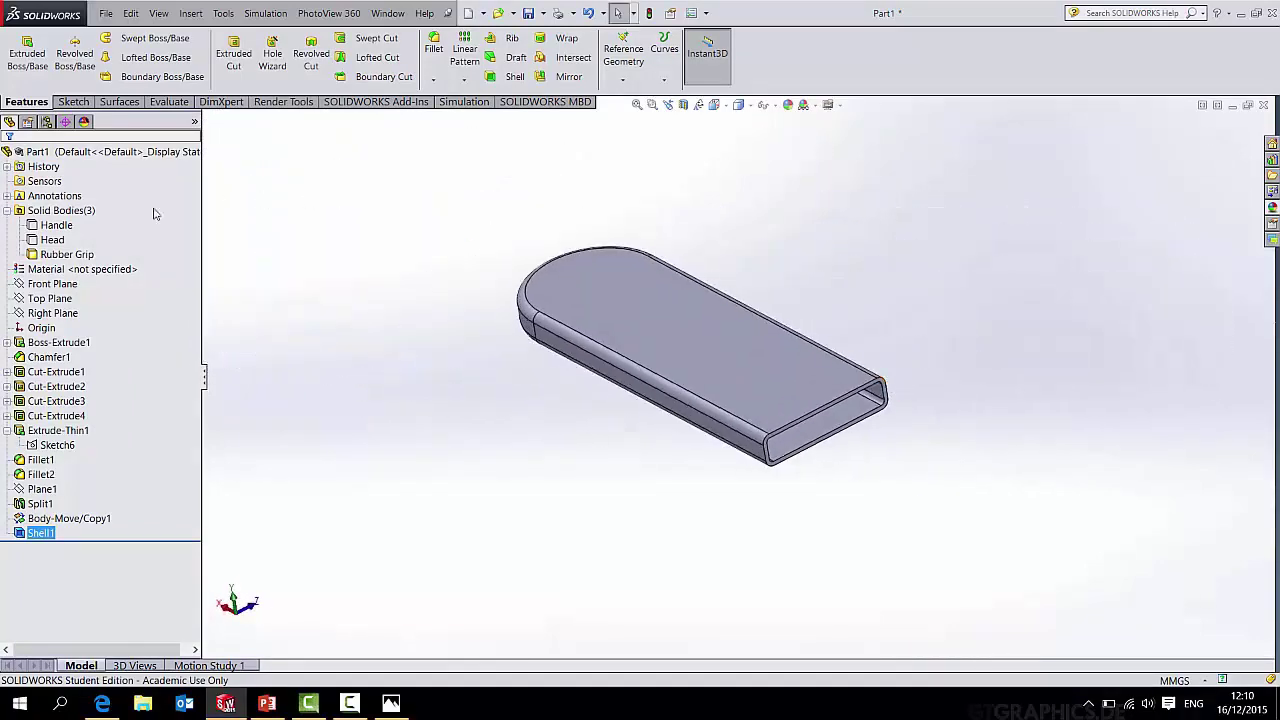
Show the hidden Handle and Head bodies together with the Rubber Grip.
left_click(56, 226)
right_click(56, 226)
left_click(508, 363)
middle_click_drag(508, 363, 351, 432)
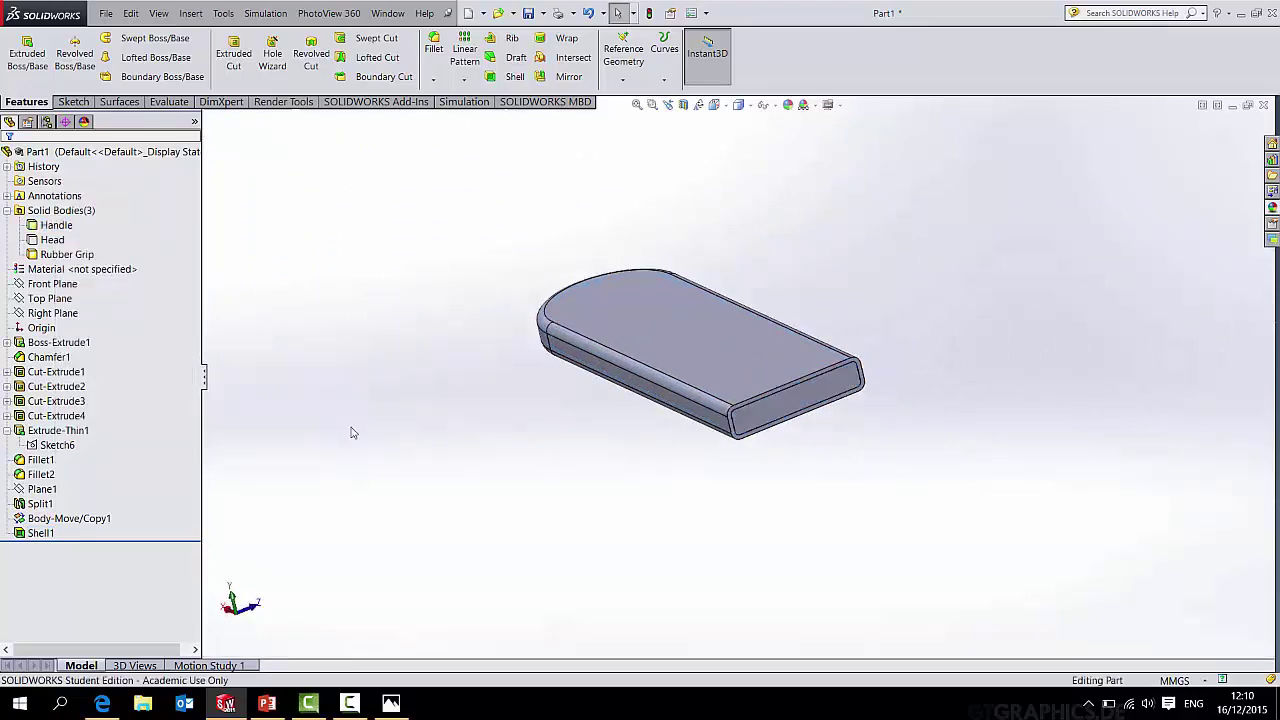
right_click(62, 239)
left_click(62, 219)
left_click(363, 277)
Apply the red high gloss plastic appearance to the whole Rubber Grip body.
left_click(1271, 210)
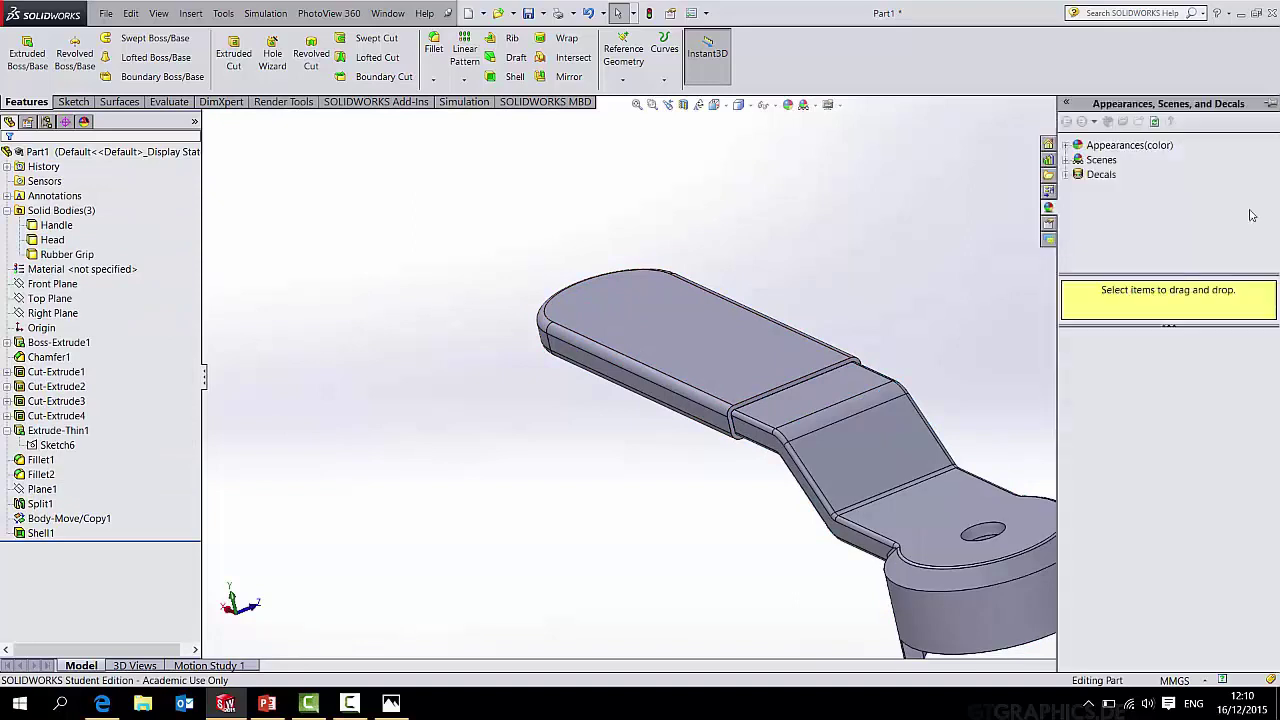
left_click(1068, 147)
left_click(1080, 161)
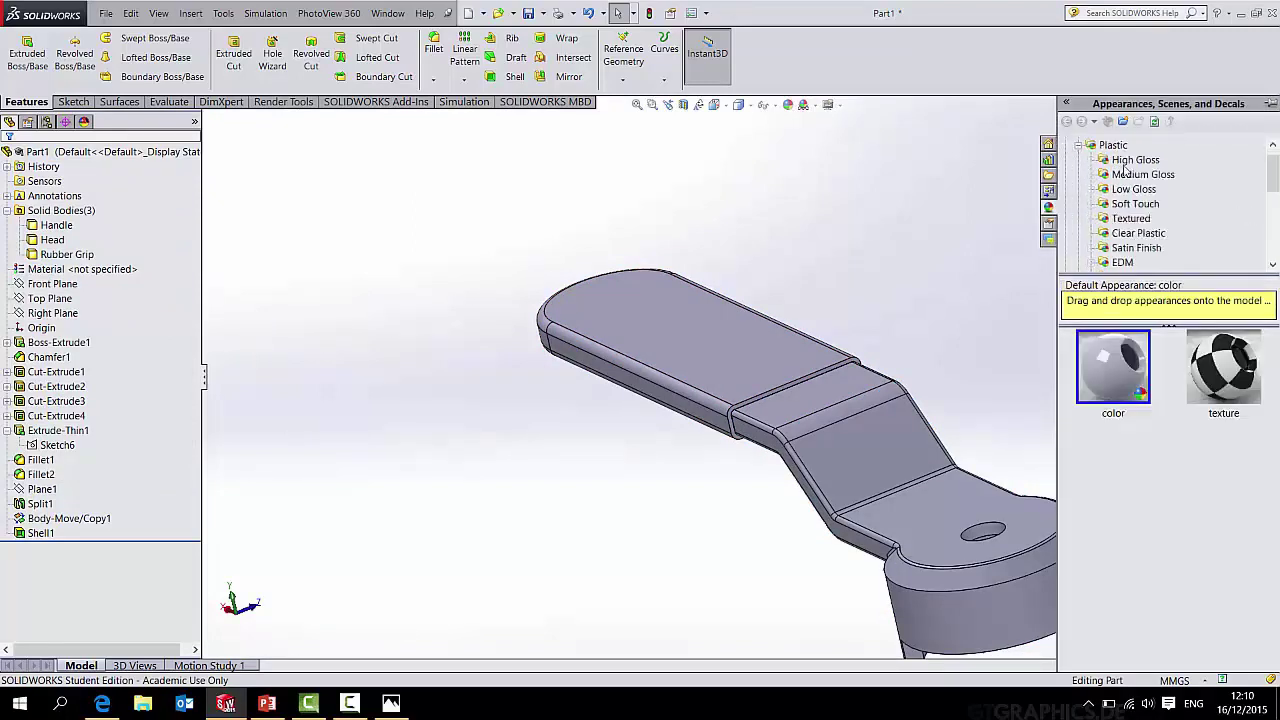
left_click(1132, 162)
scroll(1130, 392, "down", 5)
left_click_drag(1114, 535, 766, 328)
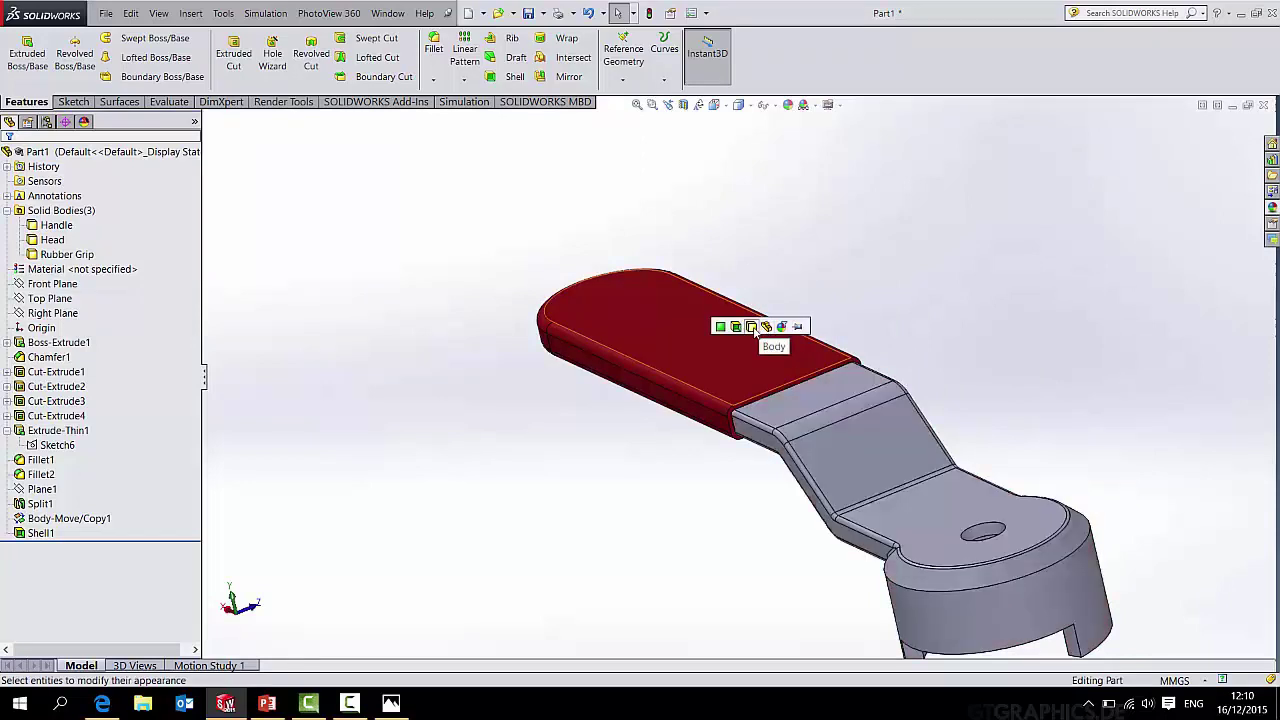
left_click(753, 327)
Hide the Rubber Grip body to expose the Handle body underneath.
left_click(67, 254)
right_click(80, 254)
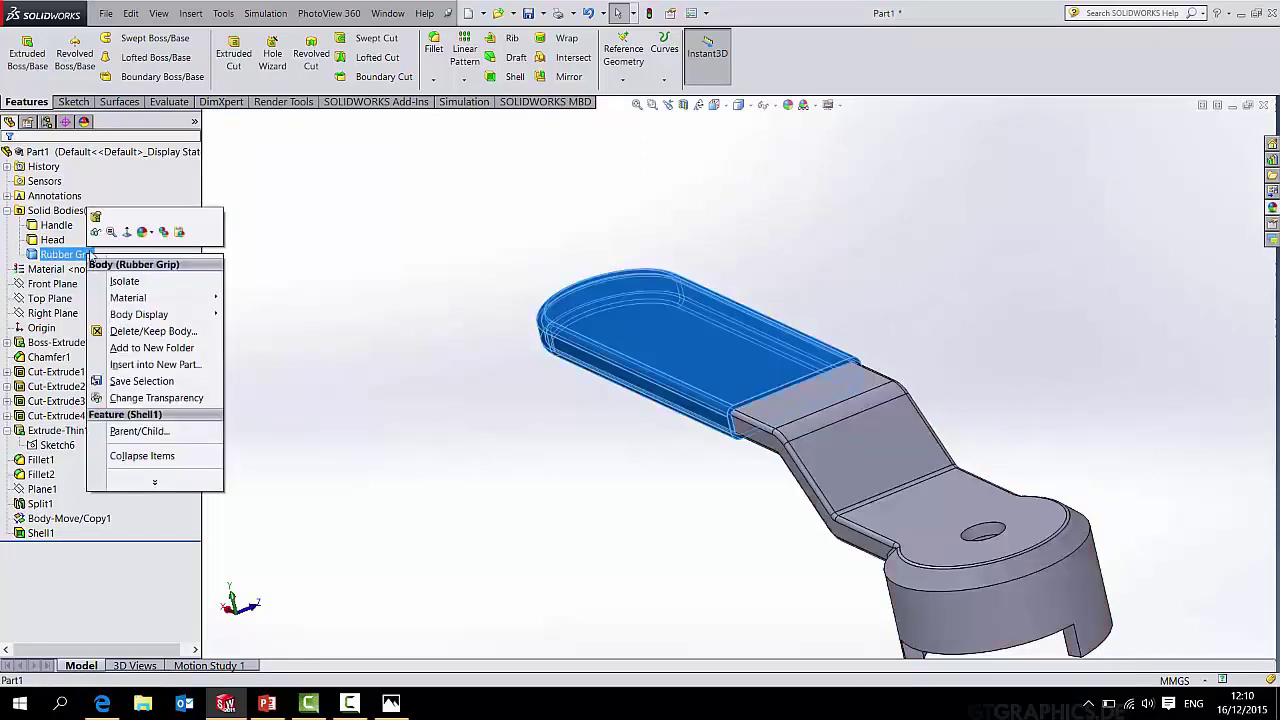
left_click(96, 226)
Apply the polished steel appearance to the Head body and to the Handle body.
left_click(1273, 210)
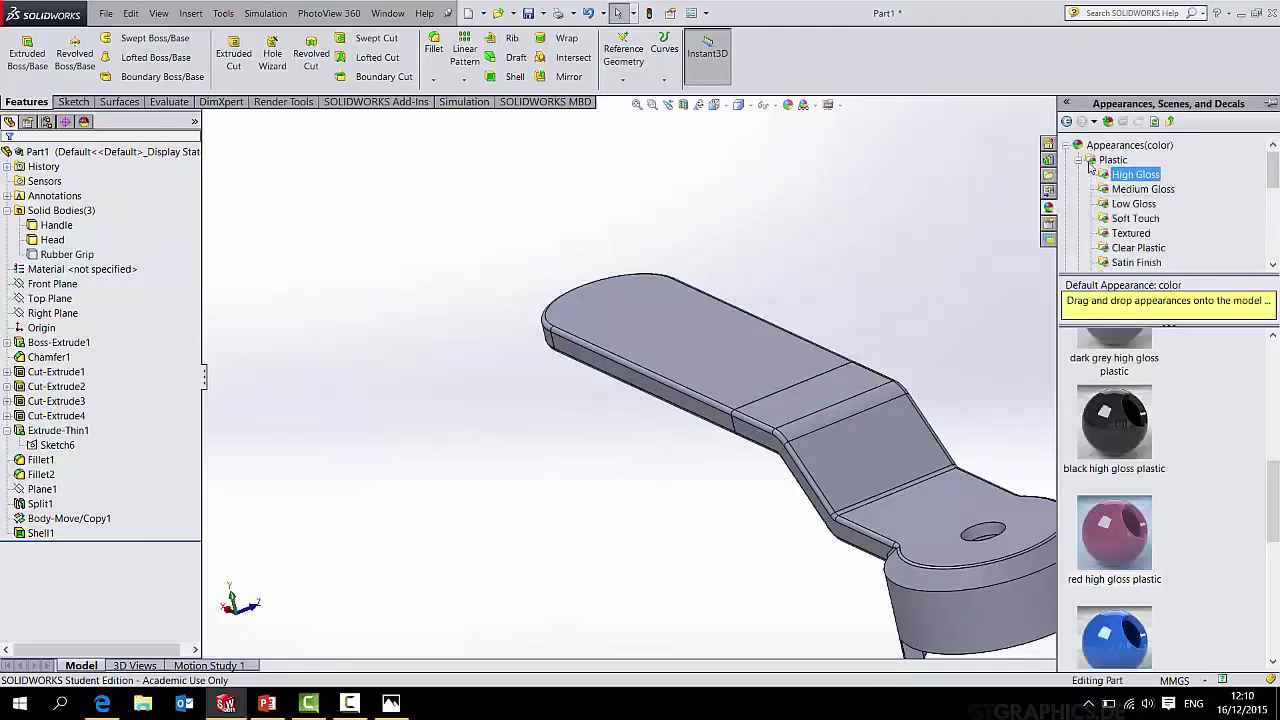
left_click(1080, 161)
left_click(1080, 175)
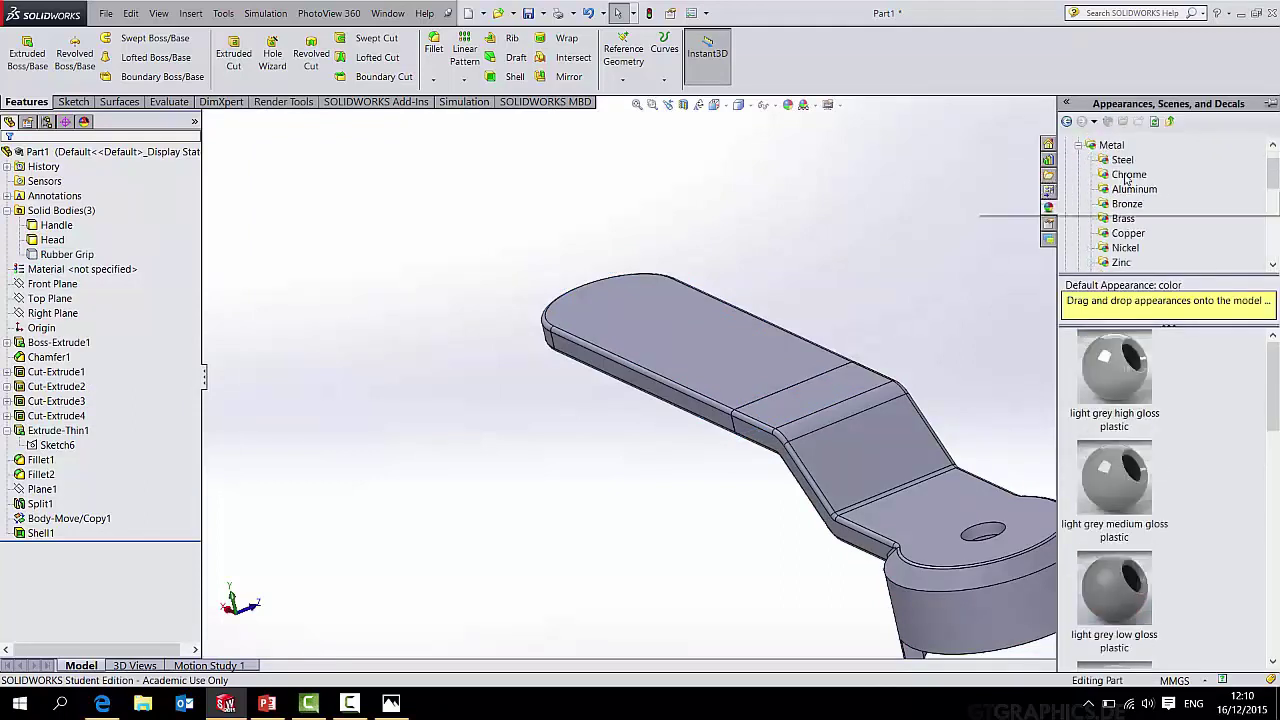
left_click(1122, 160)
left_click_drag(1116, 420, 905, 425)
left_click(925, 412)
left_click(1270, 222)
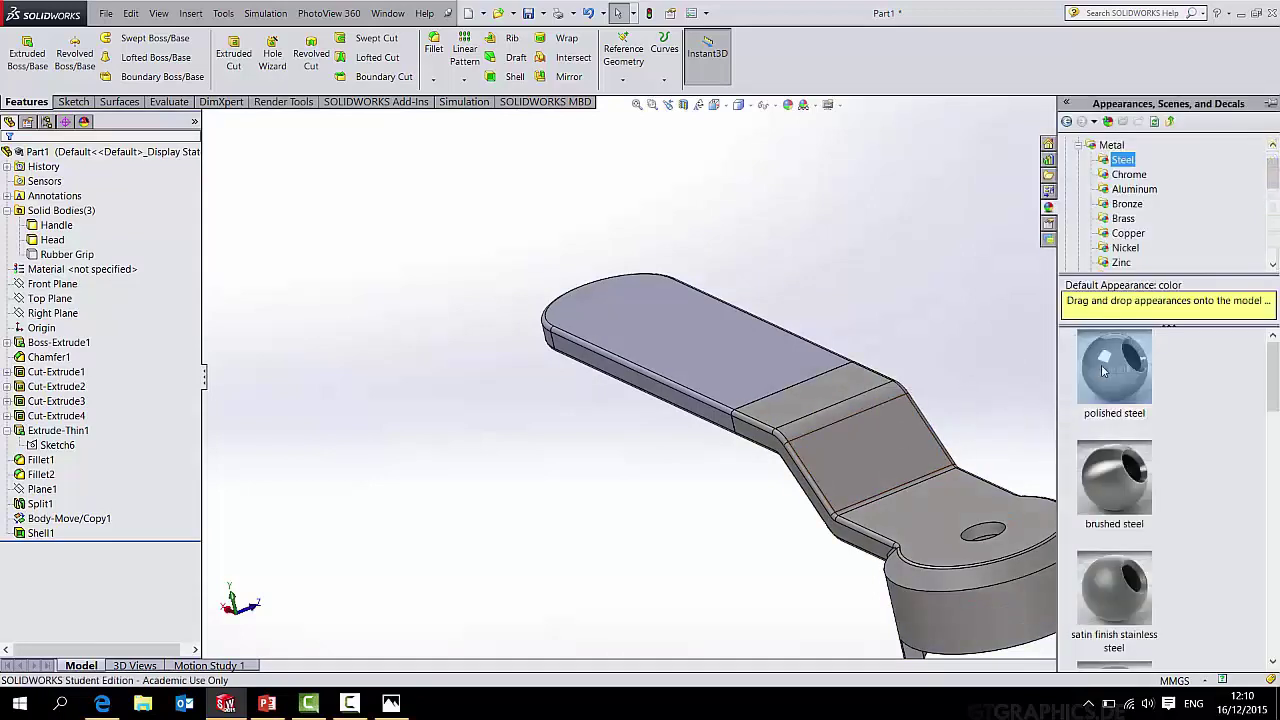
left_click_drag(1194, 366, 754, 352)
left_click(754, 350)
Merge the Handle and Head bodies into one solid body with Combine, using the Add operation.
middle_click_drag(756, 355, 889, 443)
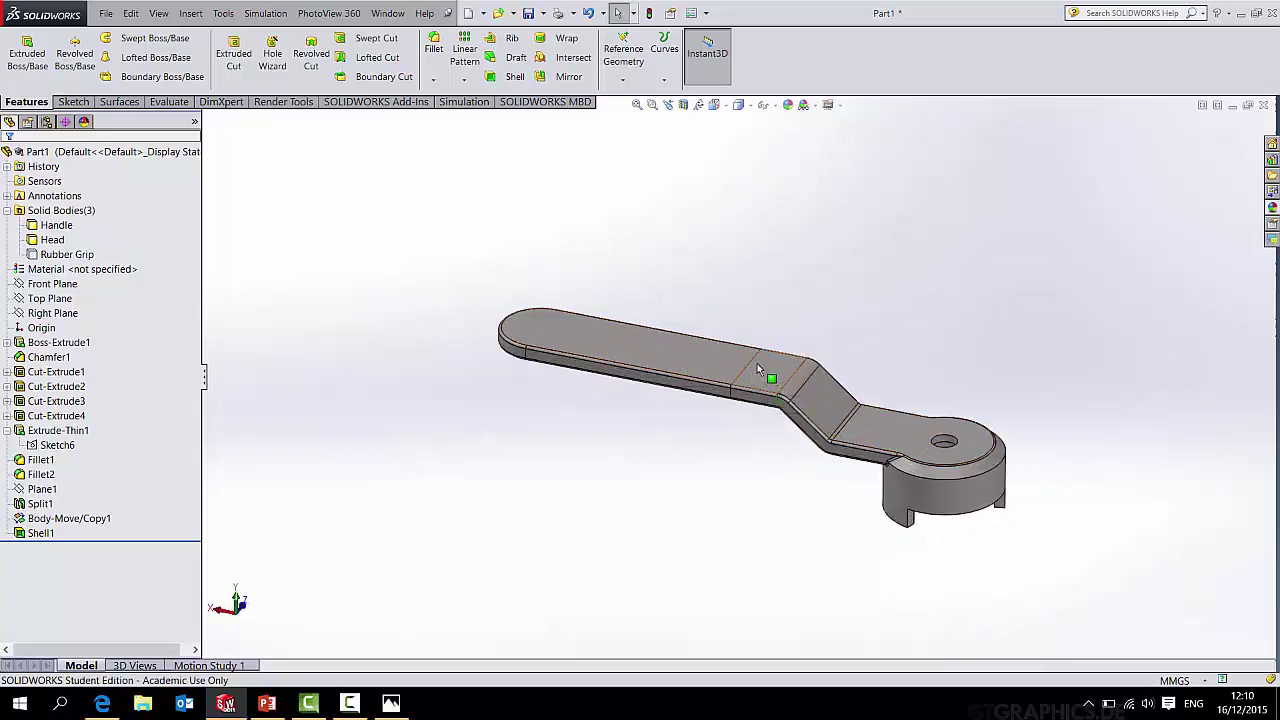
left_click(191, 14)
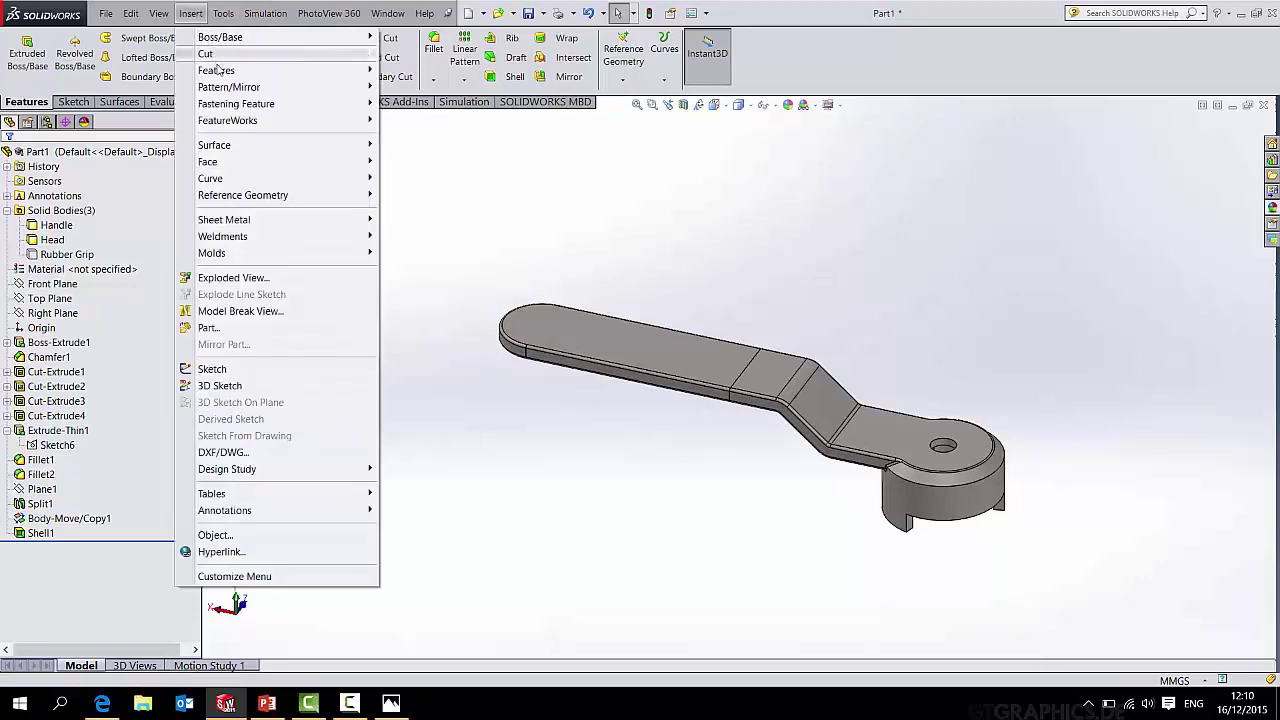
mouse_move(216, 70)
left_click(400, 336)
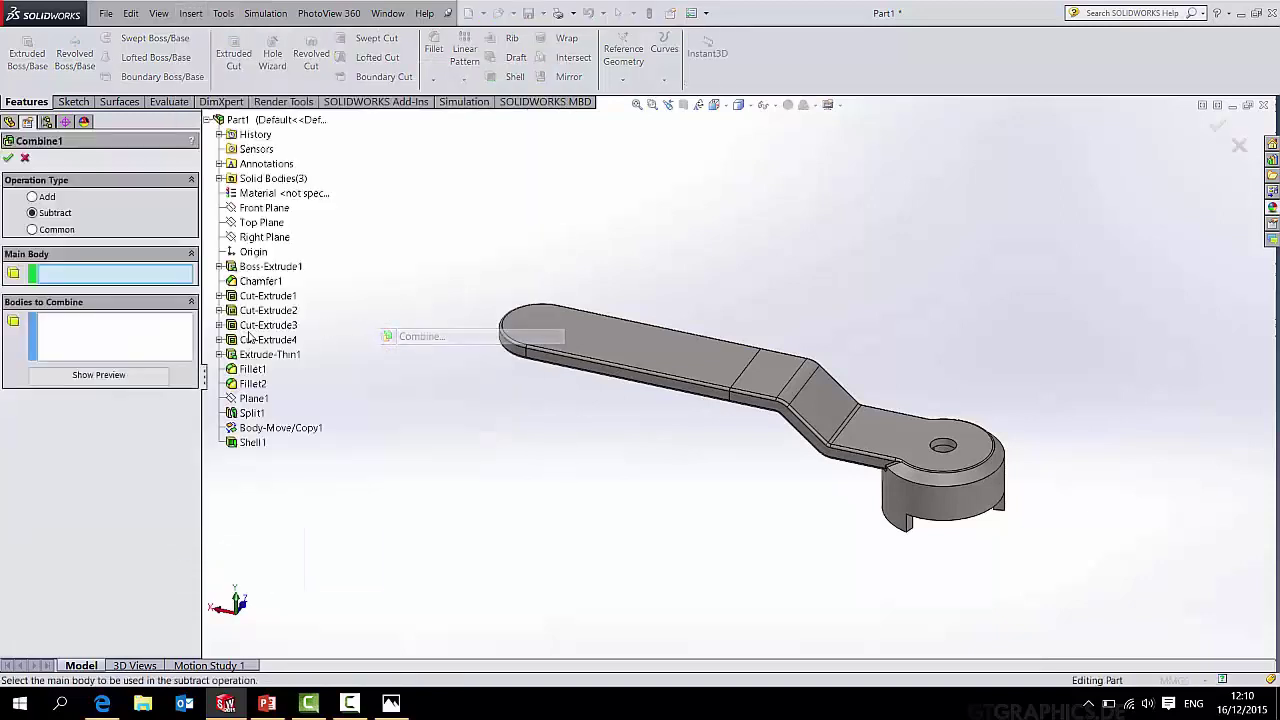
left_click(32, 197)
left_click(636, 338)
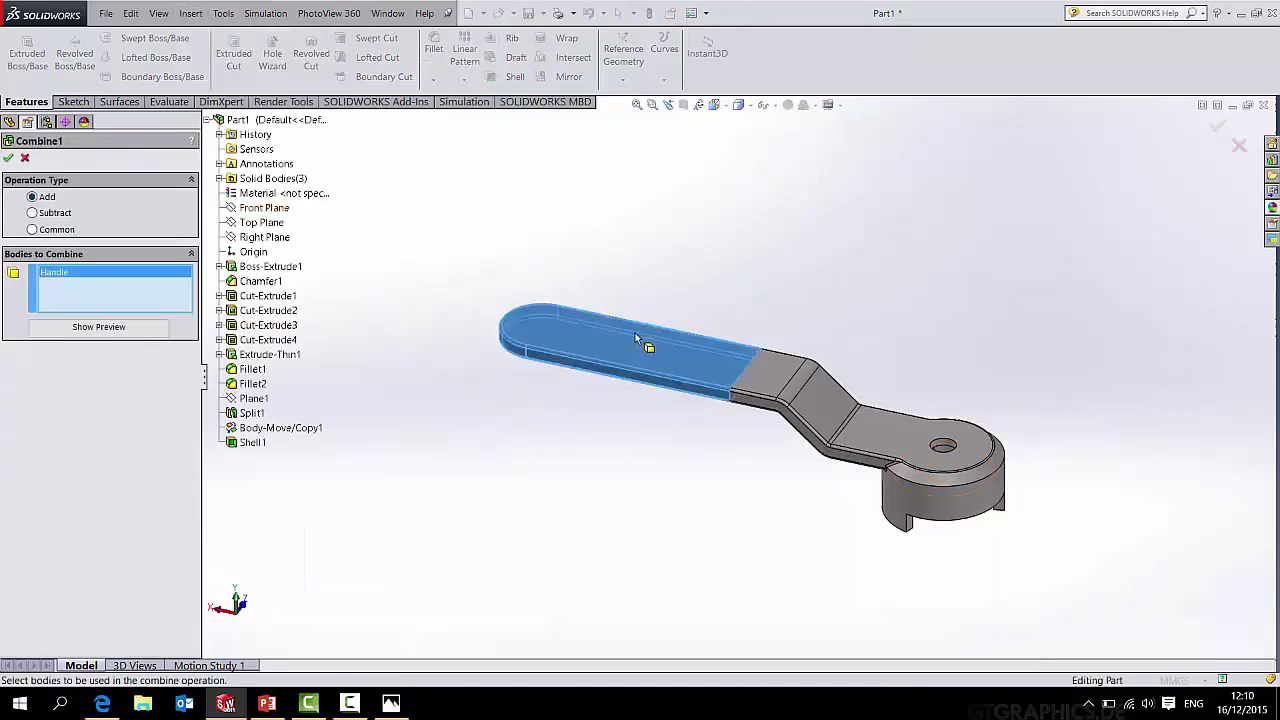
left_click(845, 392)
key("Return")
Apply the polished steel appearance to the combined lever body.
middle_click_drag(706, 426, 690, 450)
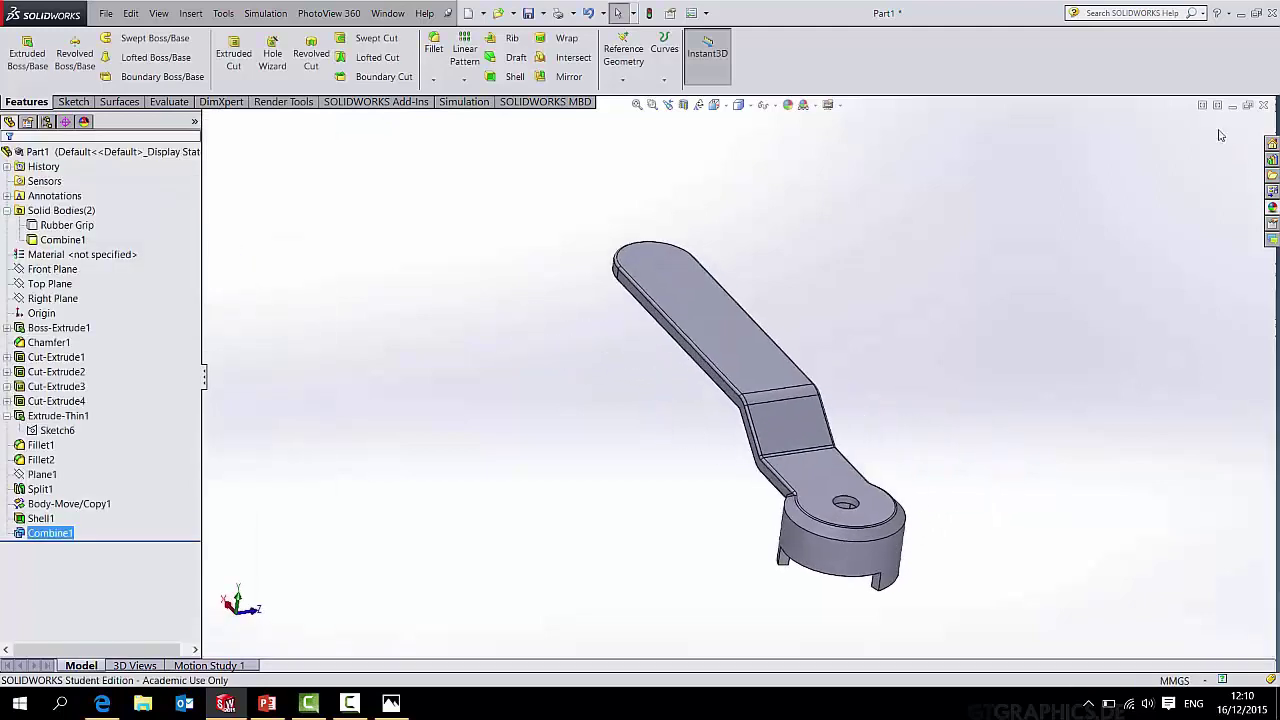
left_click(1272, 207)
left_click_drag(1100, 370, 767, 357)
left_click(767, 355)
Show the Rubber Grip body again over the combined lever body.
middle_click_drag(870, 250, 600, 300)
left_click(63, 239)
right_click(65, 226)
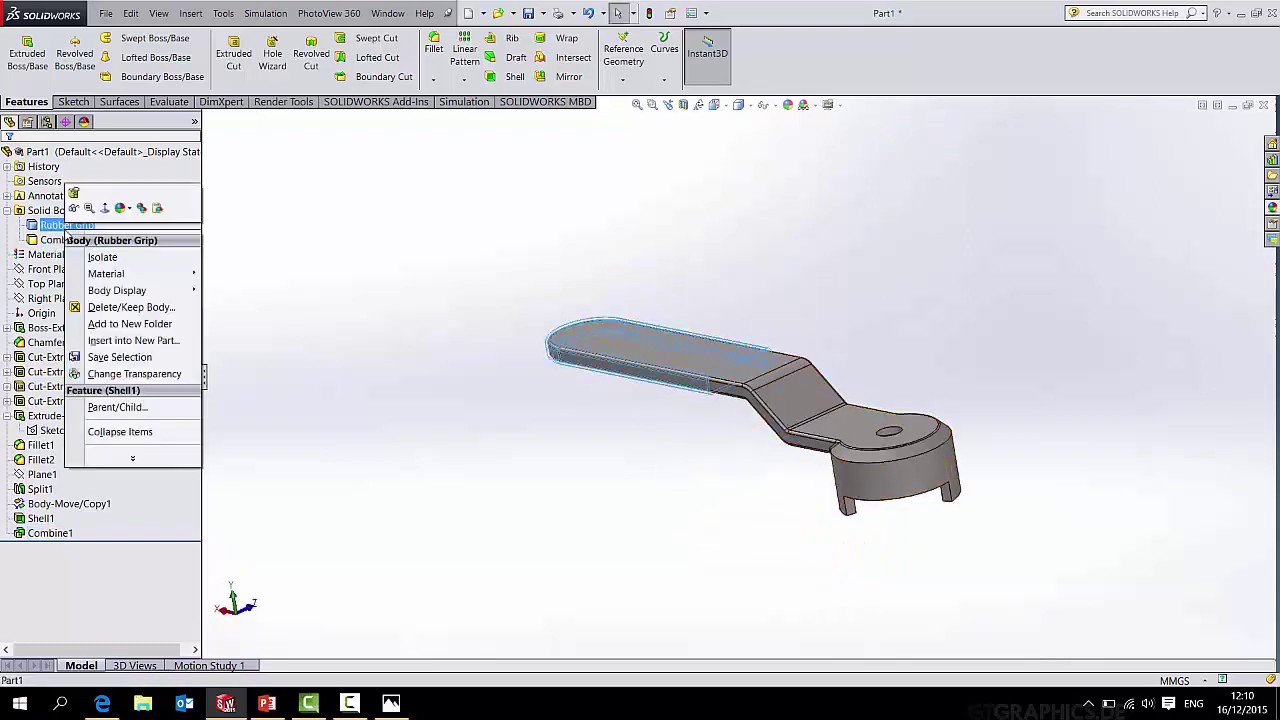
left_click(557, 219)
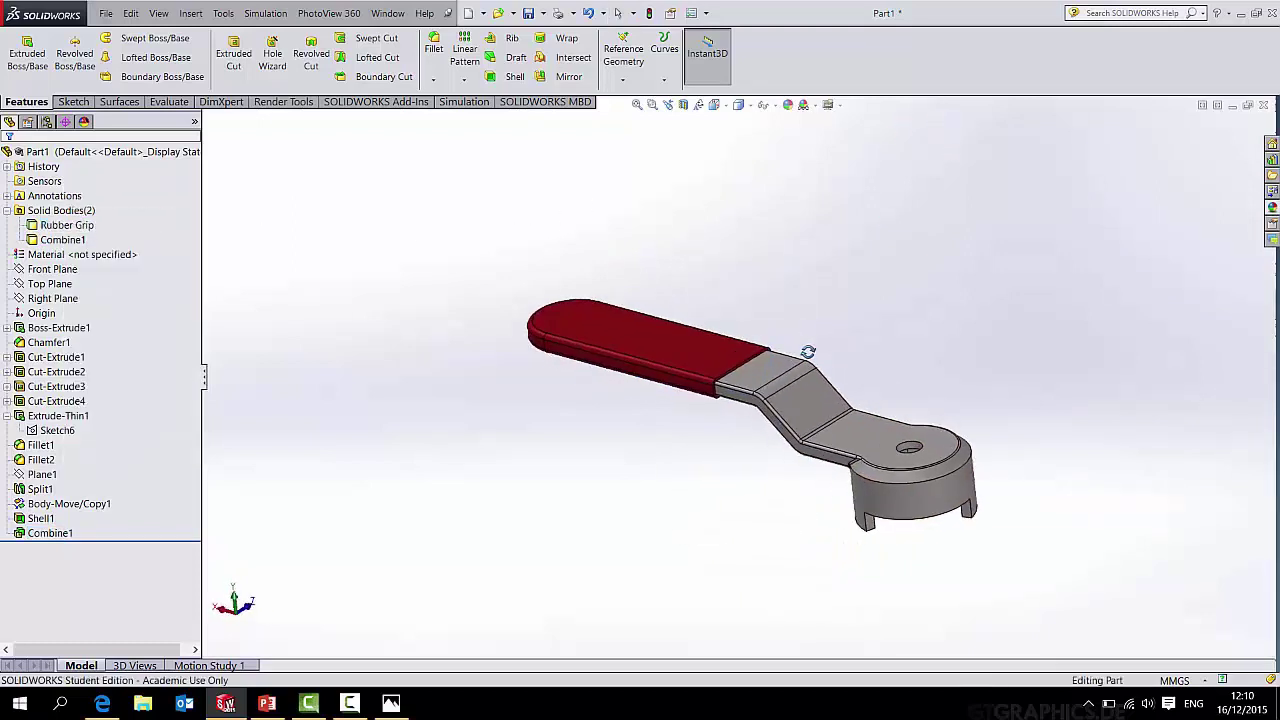
Examine the complete lever from several angles, including where the red grip meets the steel arm.
scroll(708, 402, "down", 4)
middle_click_drag(735, 385, 781, 483)
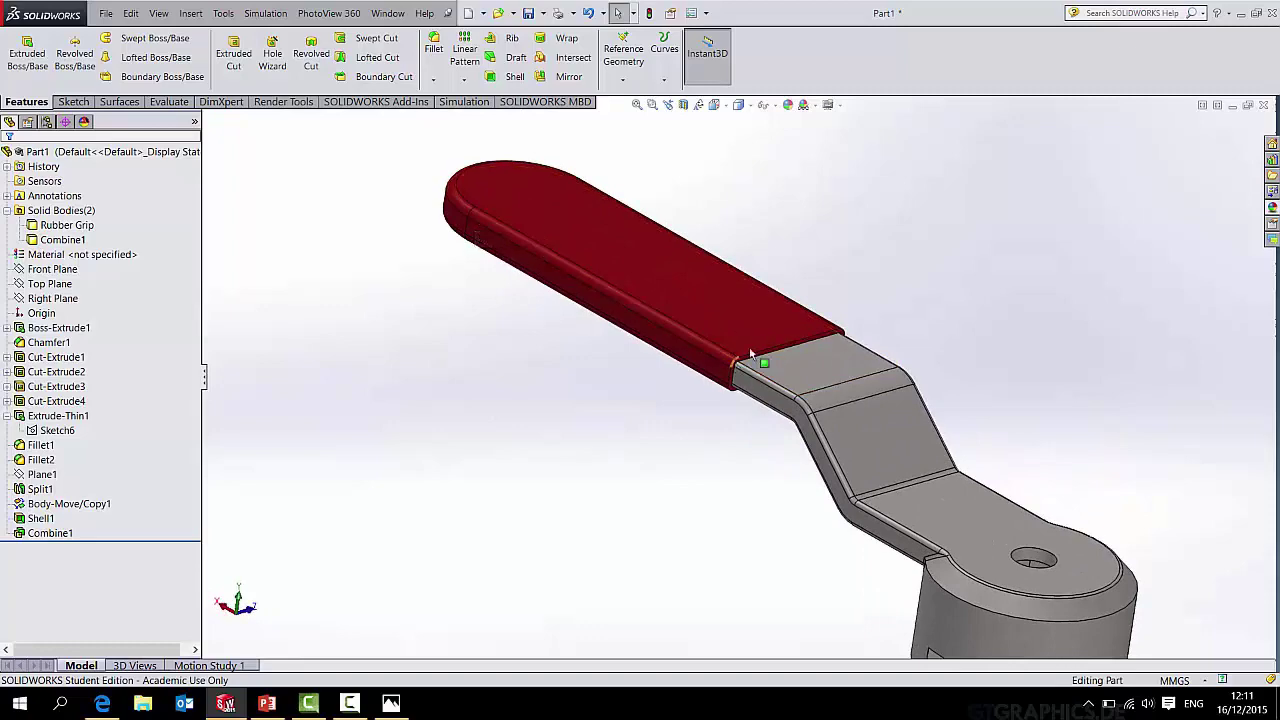
middle_click_drag(750, 352, 616, 182)
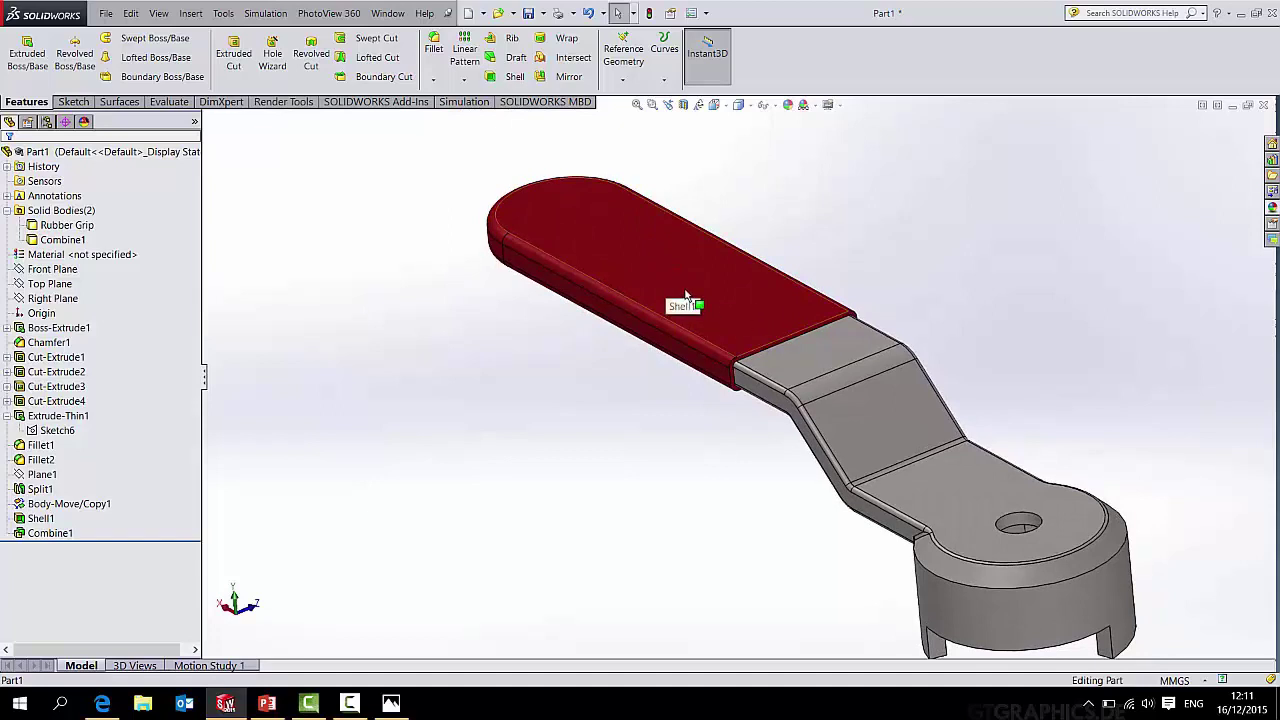
scroll(818, 363, "up", 3)
scroll(814, 343, "down", 3)
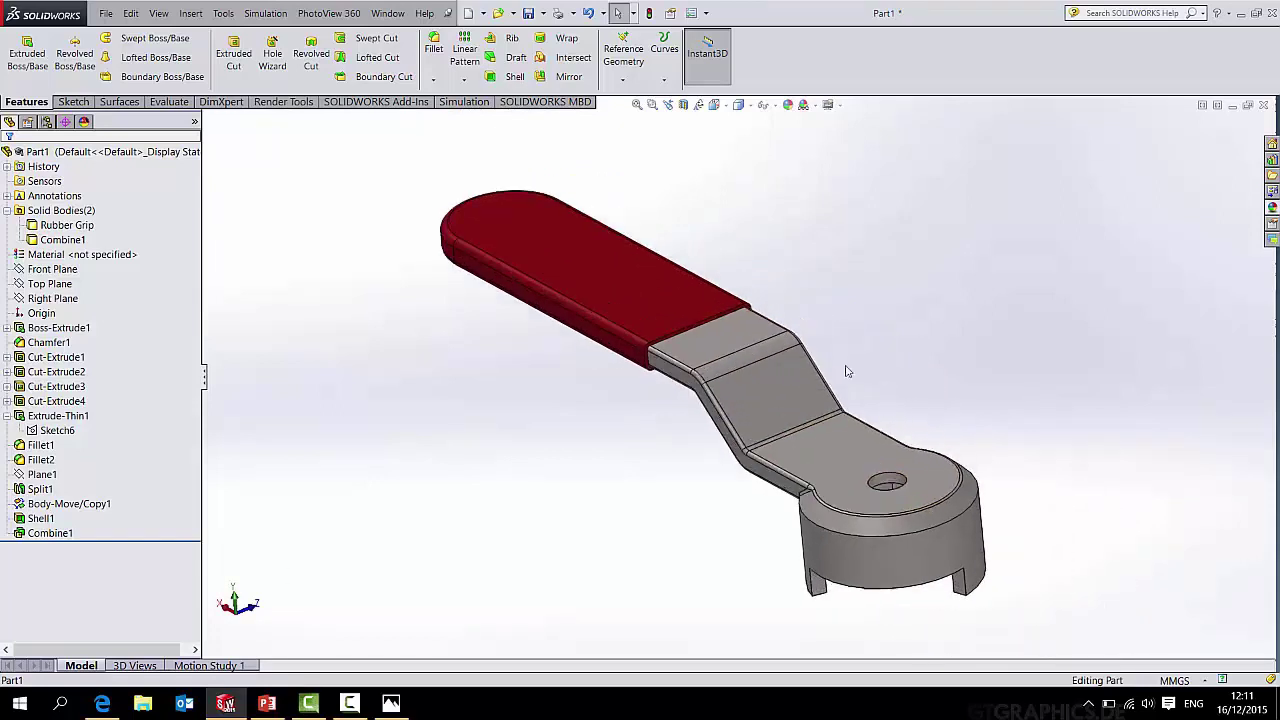
scroll(706, 238, "down", 2)
scroll(706, 238, "up", 3)
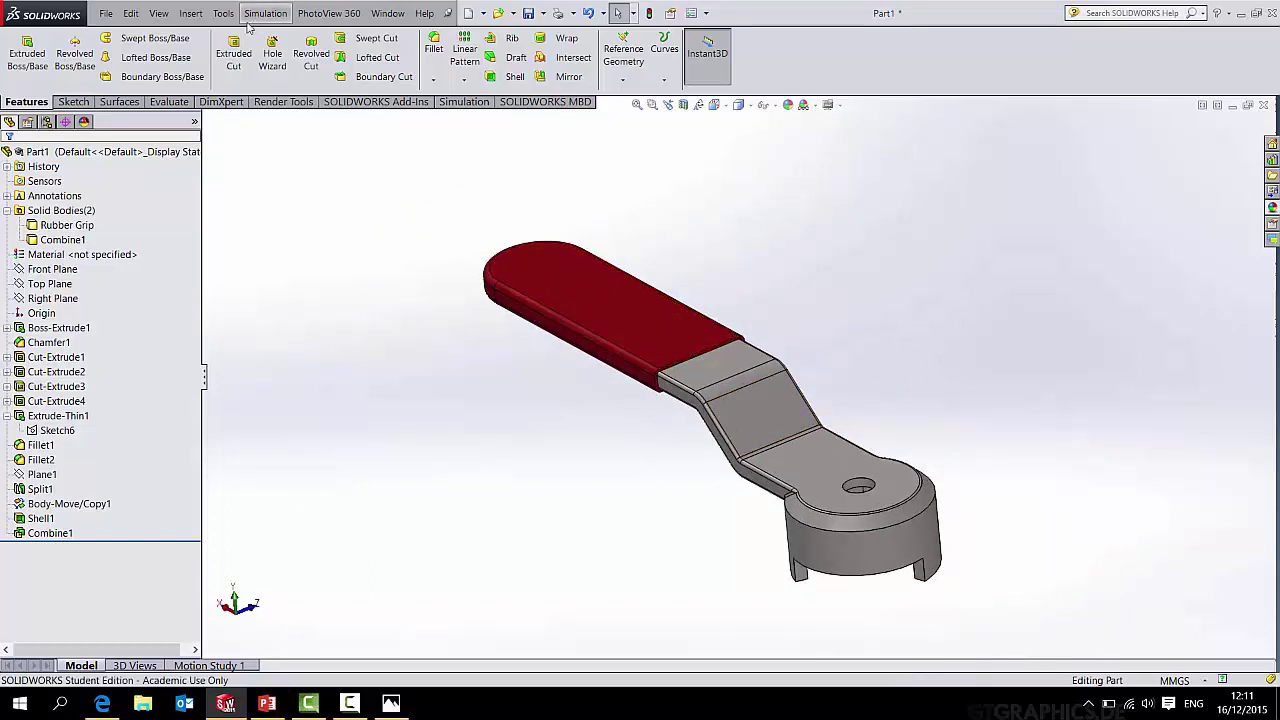
Start a new decal and load the black warning road sign image from the Desktop.
left_click(191, 15)
left_click(449, 163)
left_click(283, 101)
left_click(213, 62)
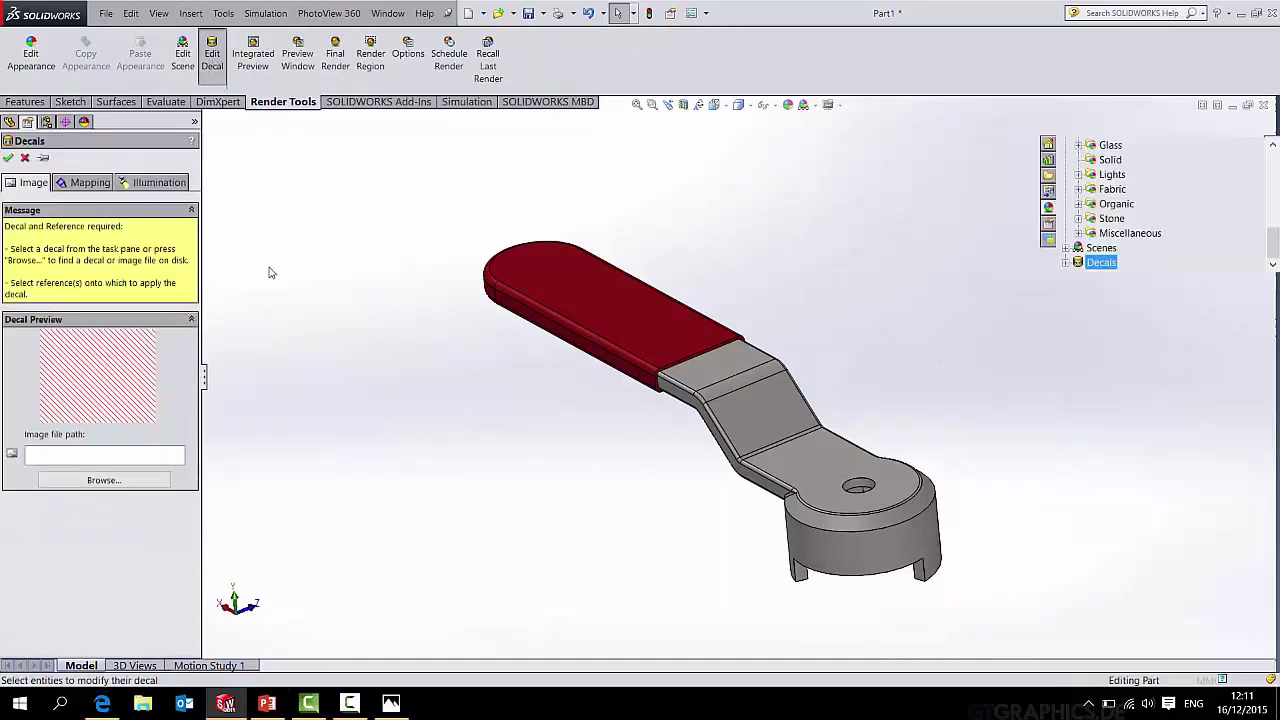
left_click(120, 481)
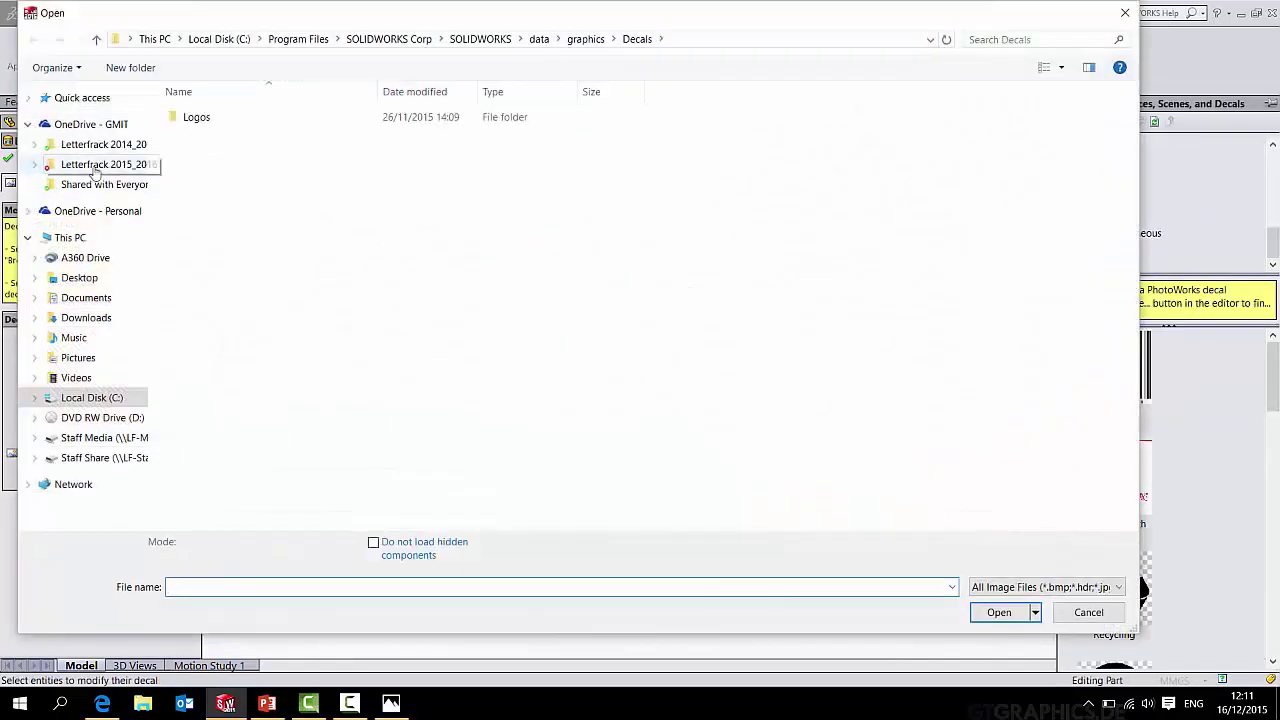
left_click(86, 277)
double_click(472, 140)
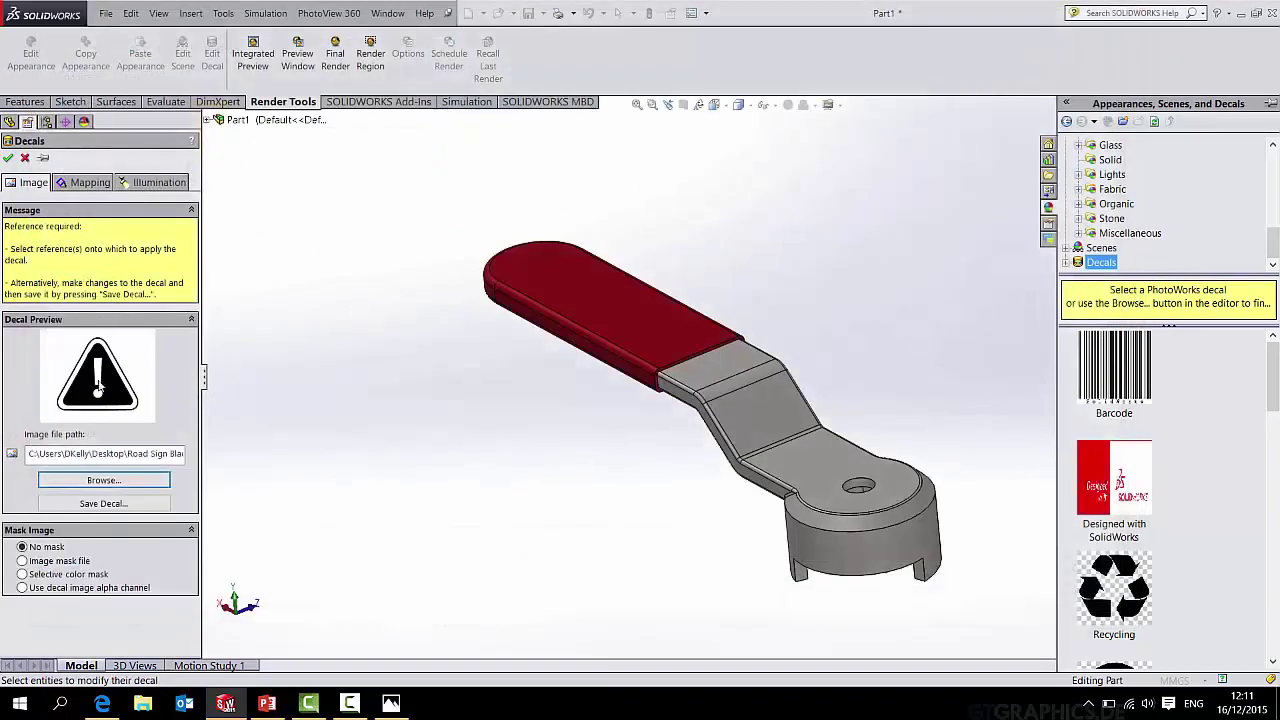
Place the warning sign decal on the flat top face of the Rubber Grip, without a mask.
left_click(580, 293)
scroll(574, 314, "down", 5)
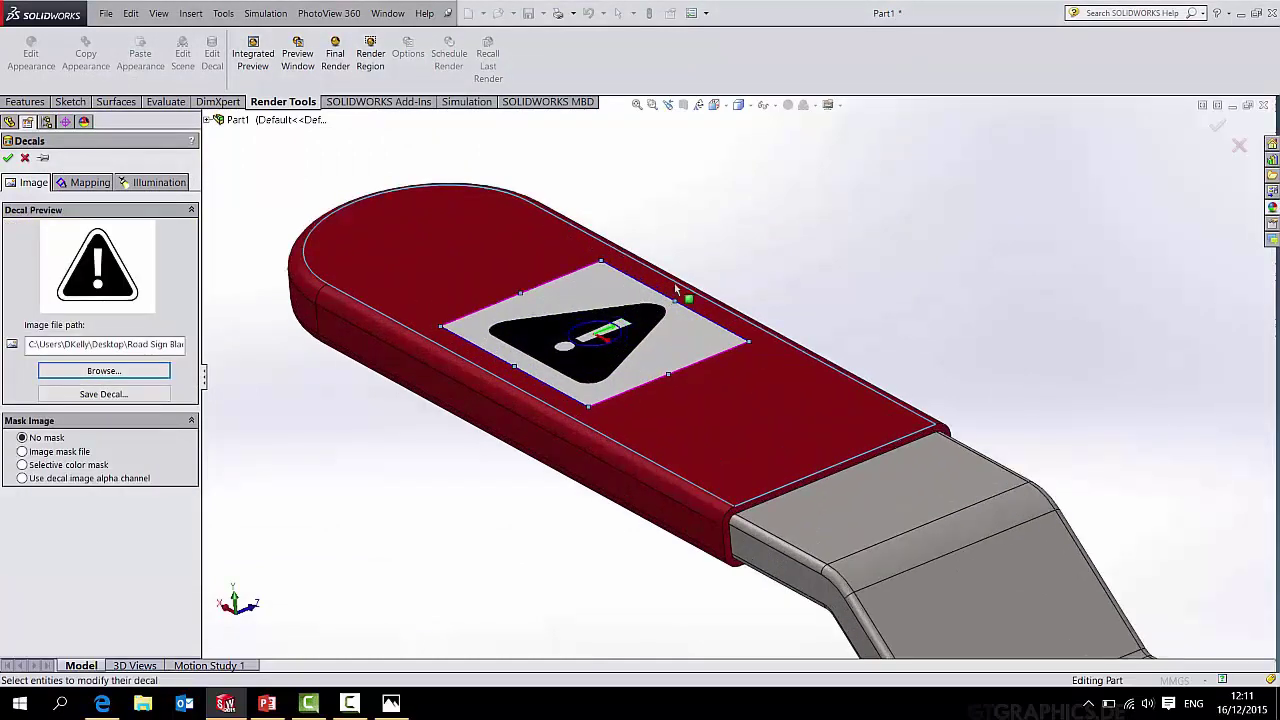
left_click(1212, 132)
scroll(829, 286, "up", 5)
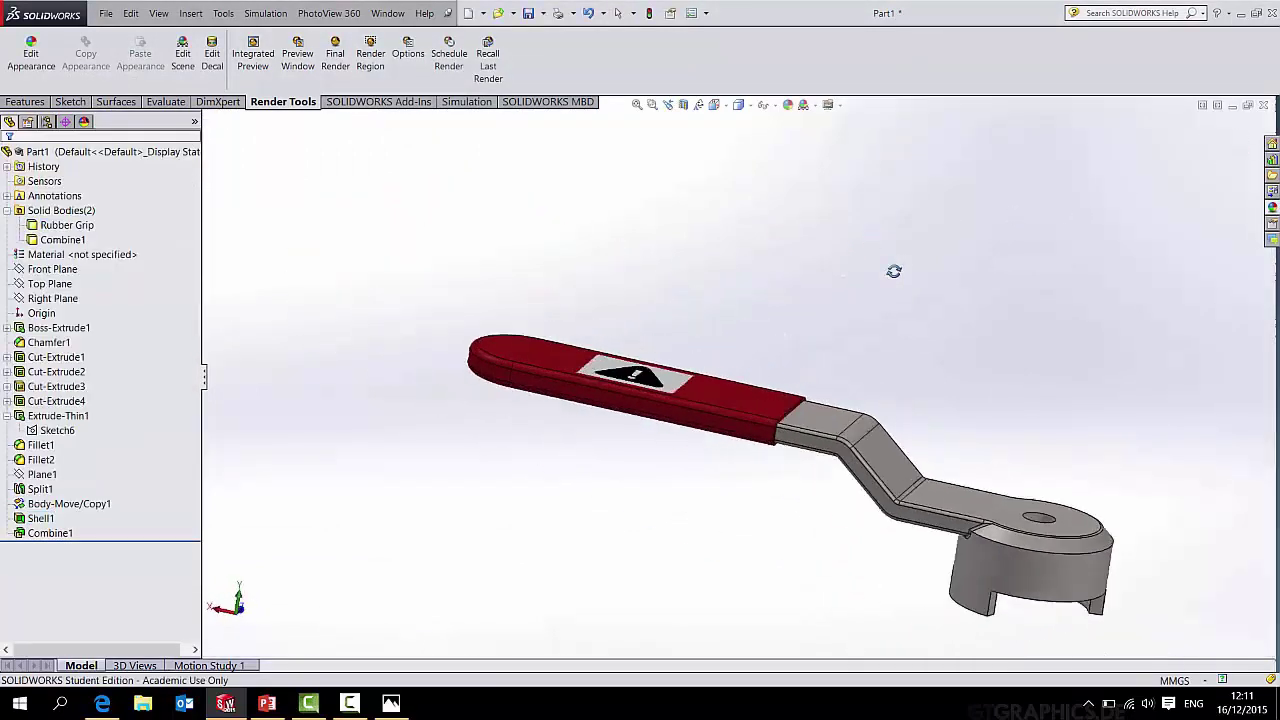
scroll(669, 381, "down", 5)
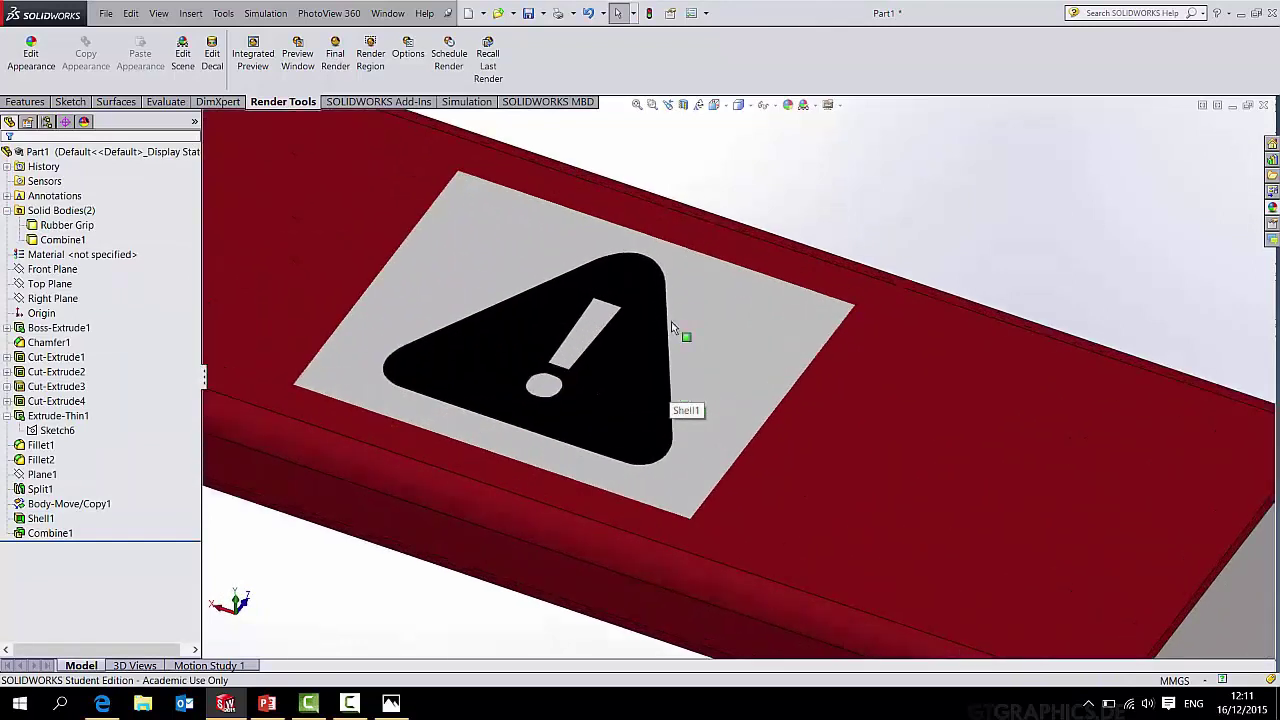
scroll(621, 369, "up", 5)
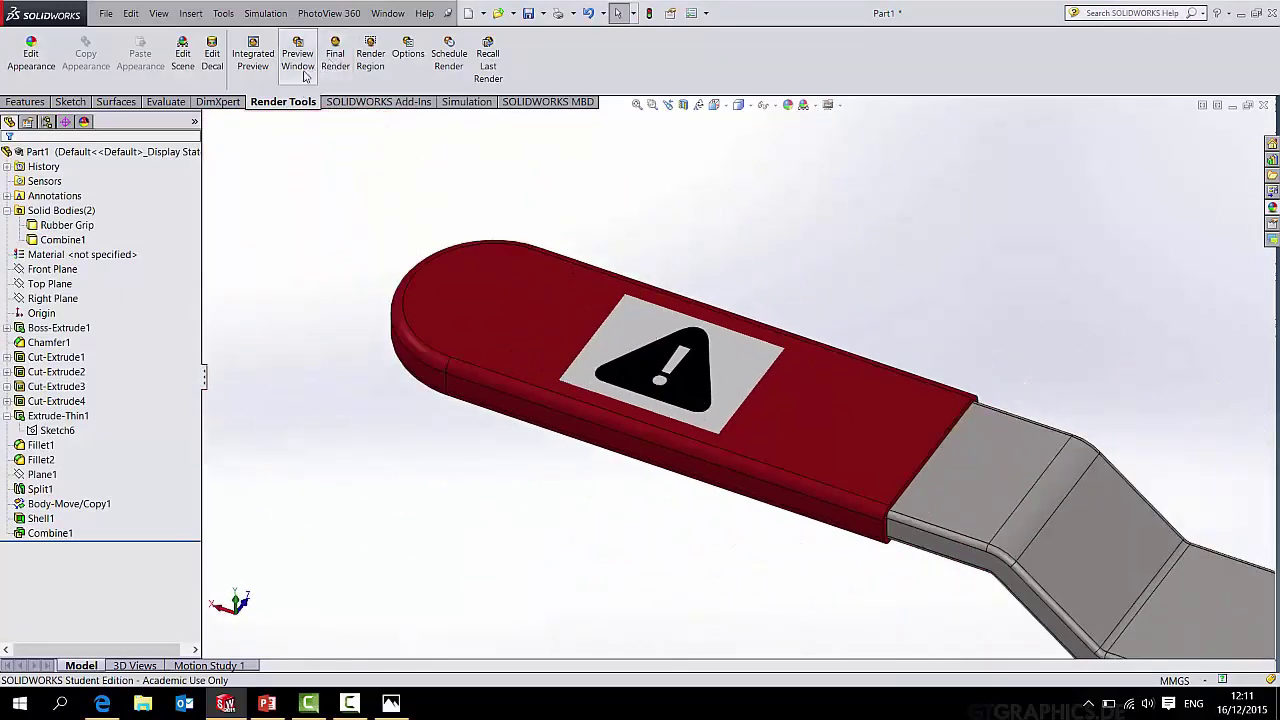
Preview the lever with its warning decal in a PhotoView 360 preview window and close the preview.
left_click(298, 60)
left_click(628, 384)
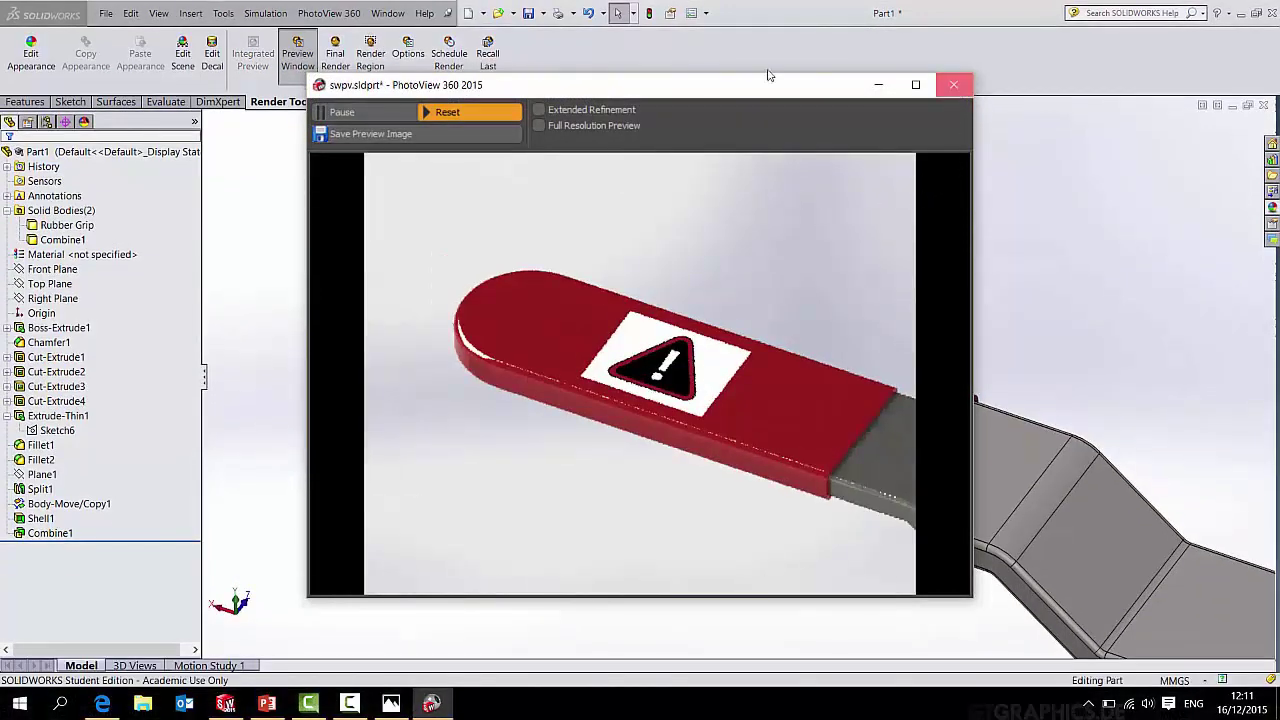
left_click(953, 84)
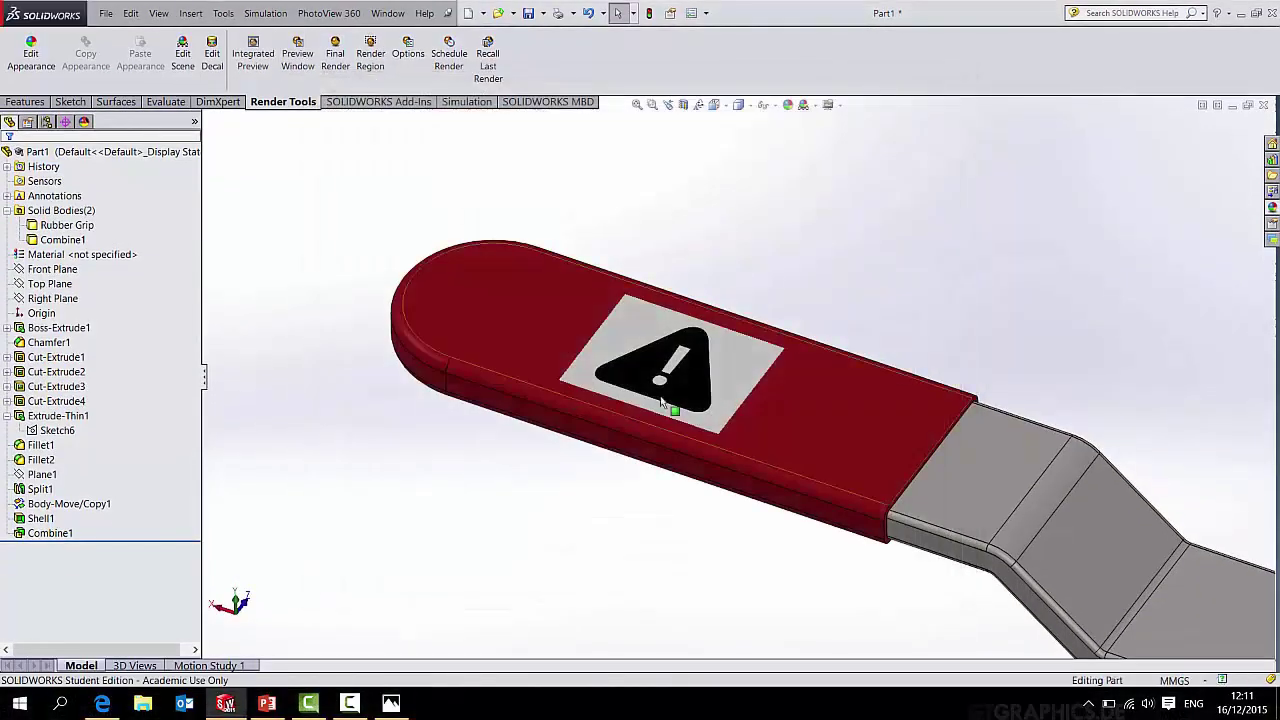
Remove the warning sign decal from the top face of the Rubber Grip.
left_click(655, 340)
left_click(755, 277)
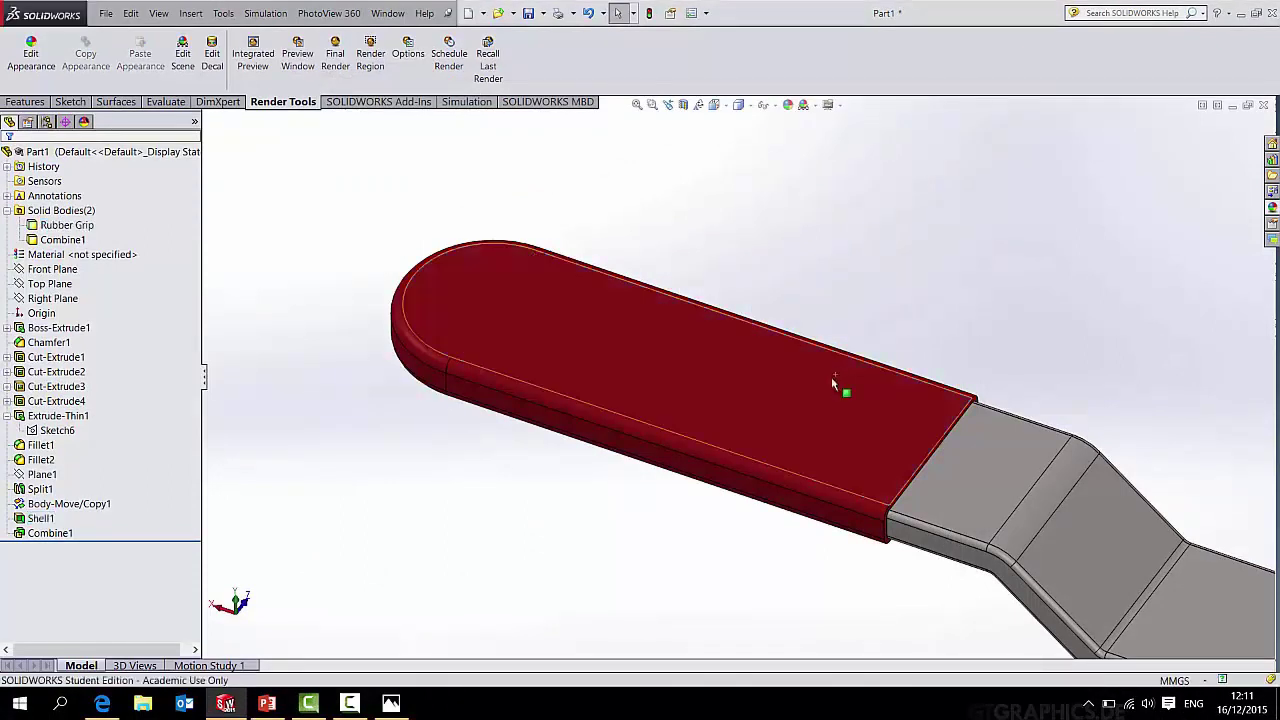
Switch to PowerPoint and insert the Road Sign Black and White picture from the Desktop onto the slide.
left_click(267, 703)
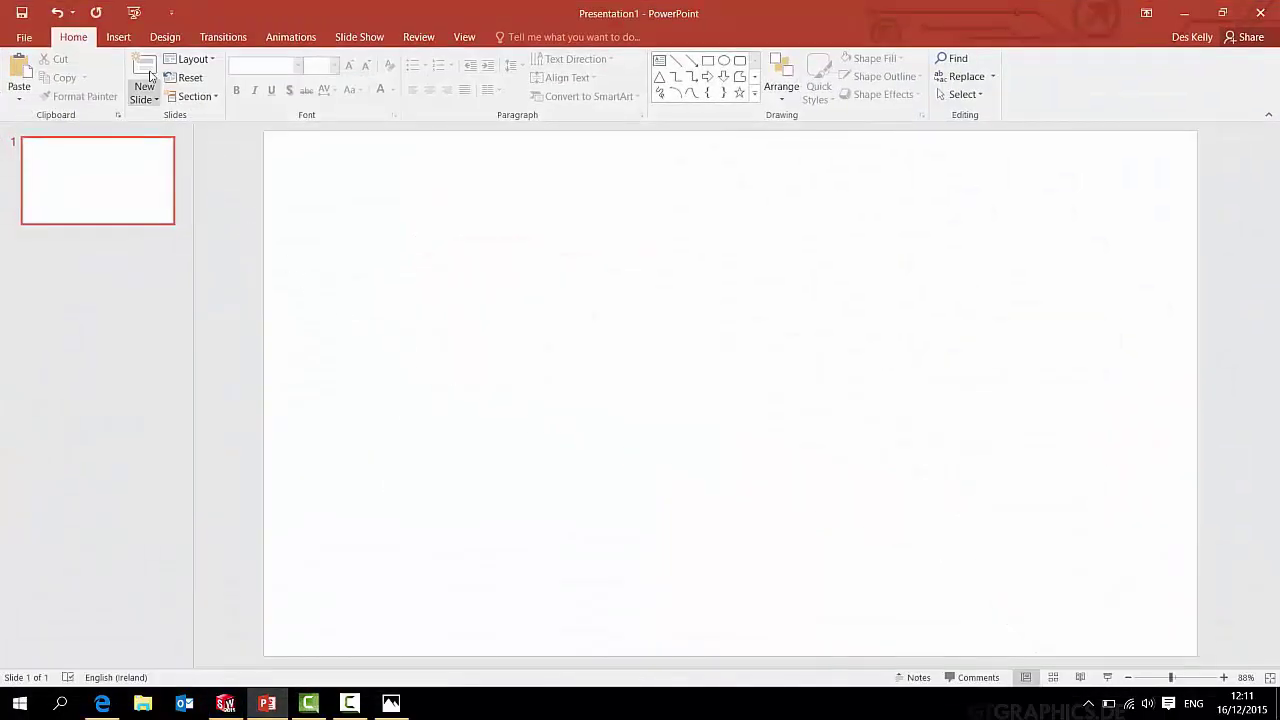
left_click(118, 37)
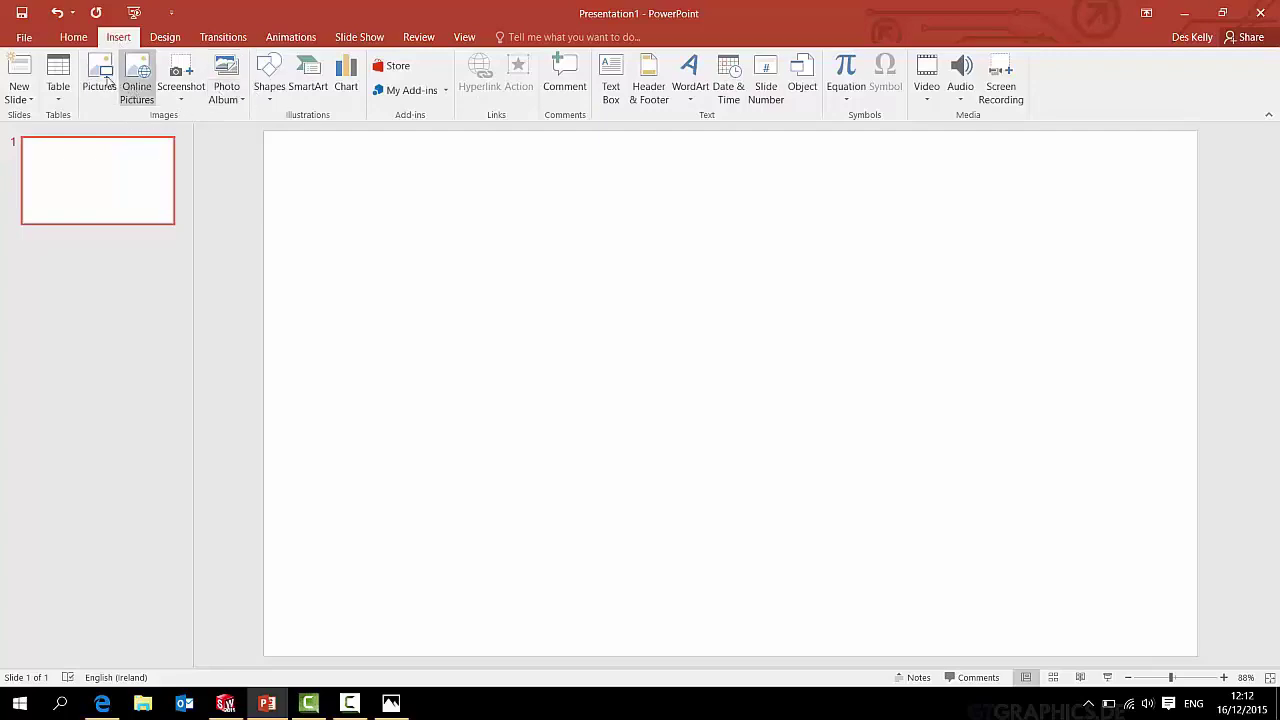
left_click(100, 80)
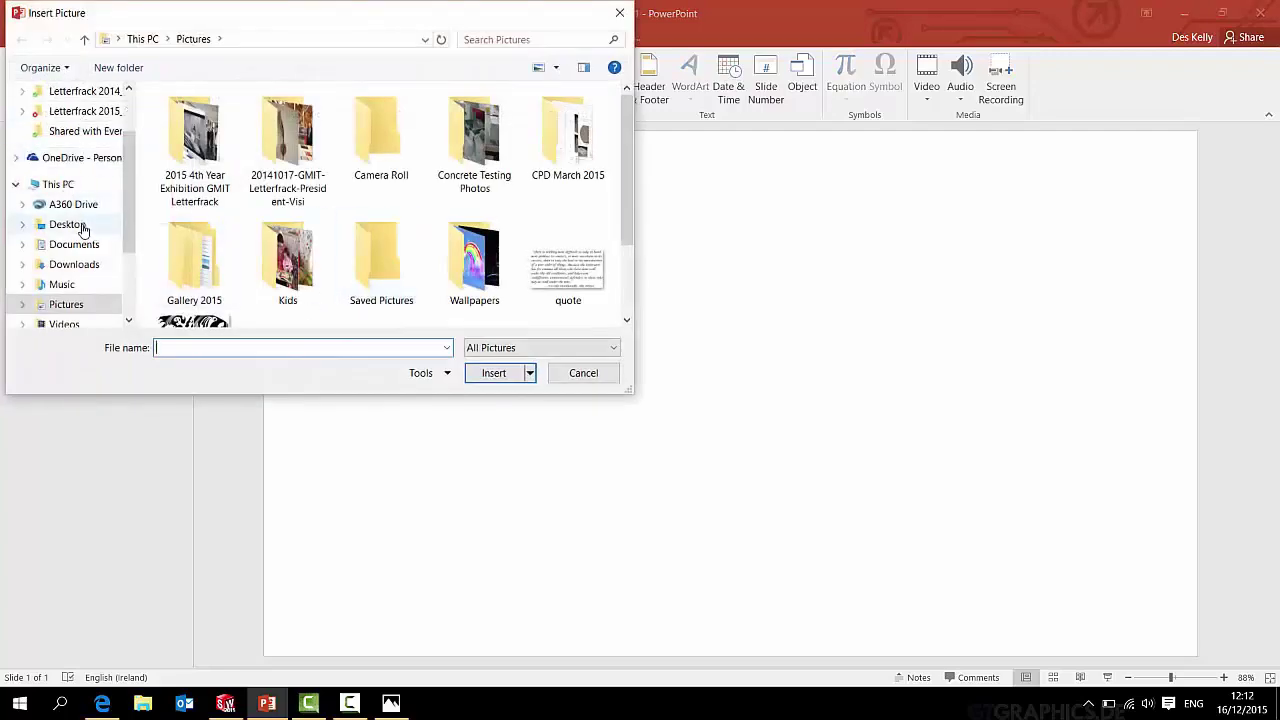
left_click(70, 225)
double_click(481, 150)
Shrink the warning sign picture to about 17.4 cm high by 21.76 cm wide and position it fully on the slide.
left_click_drag(663, 320, 608, 329)
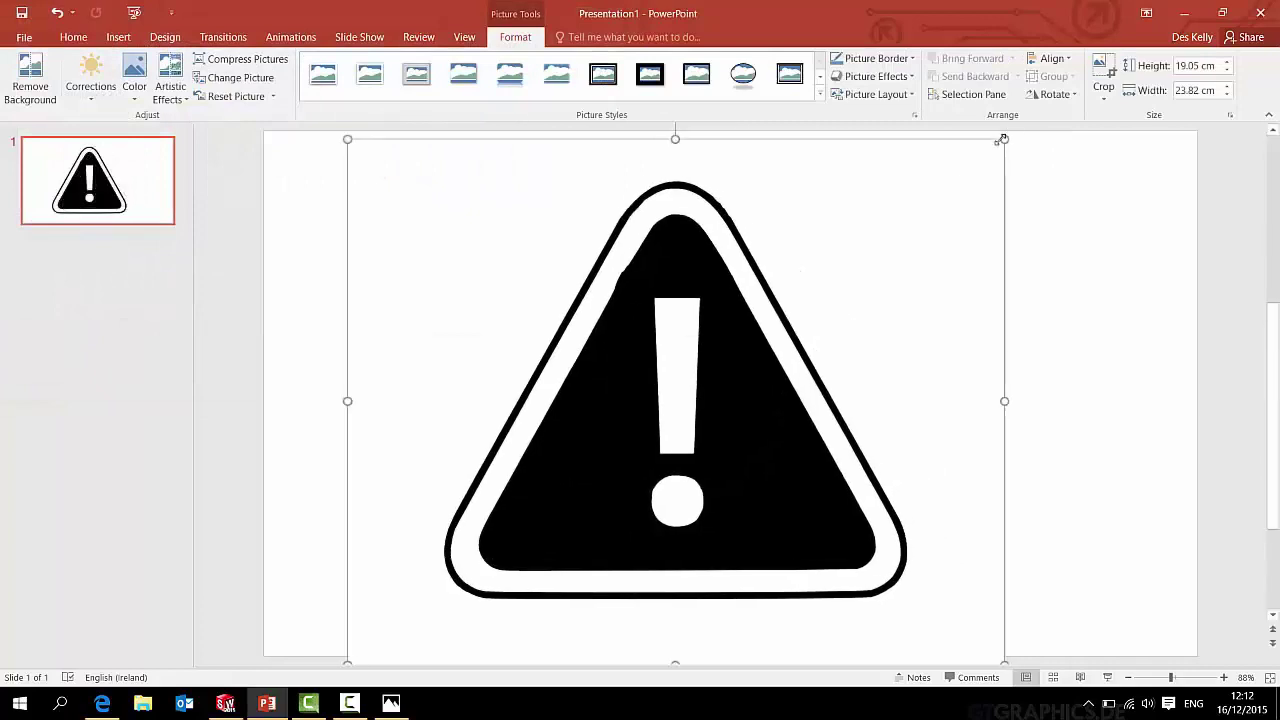
left_click_drag(966, 217, 948, 186)
left_click_drag(807, 390, 809, 357)
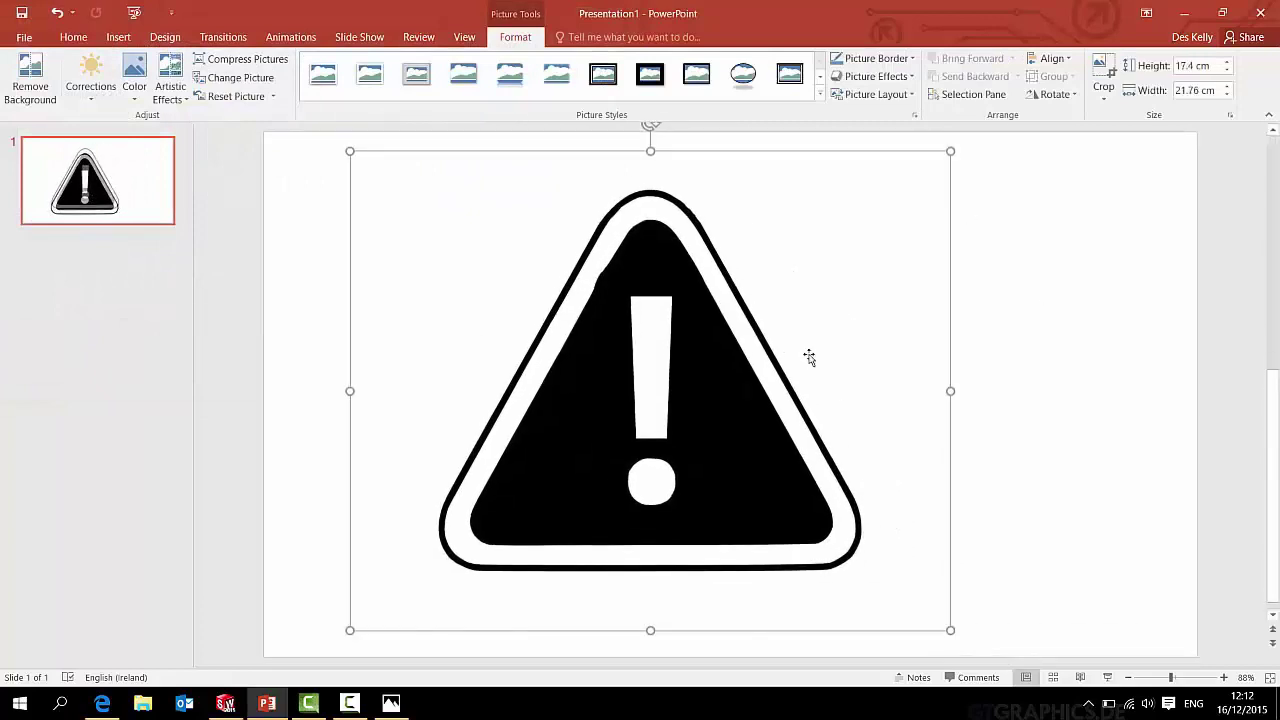
Give the slide background a solid grey fill.
right_click(1077, 240)
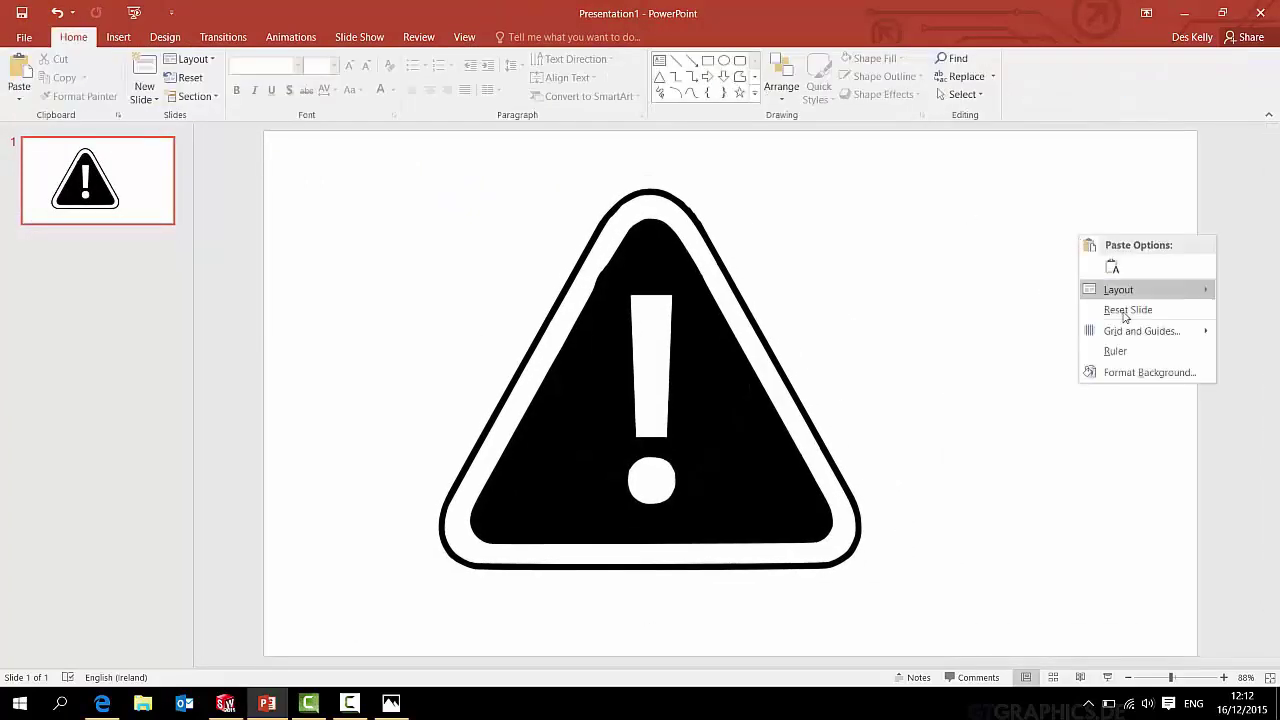
left_click(1149, 375)
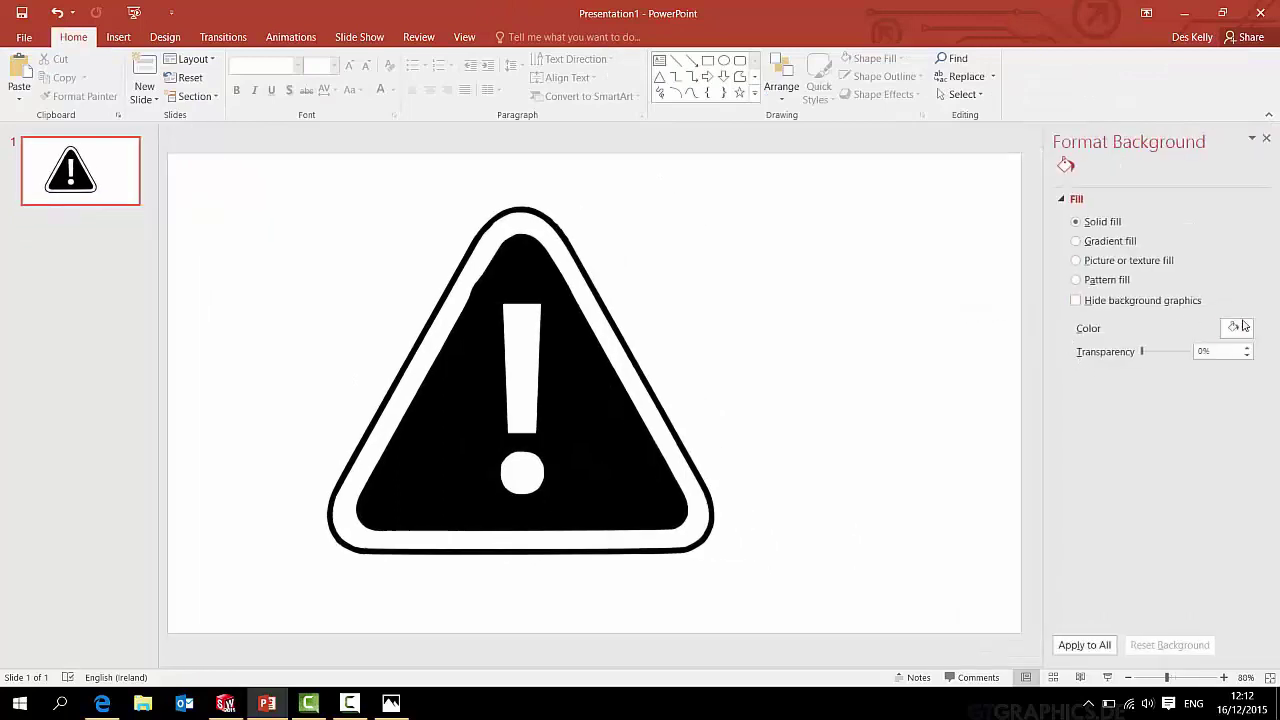
left_click(1237, 328)
left_click(1150, 420)
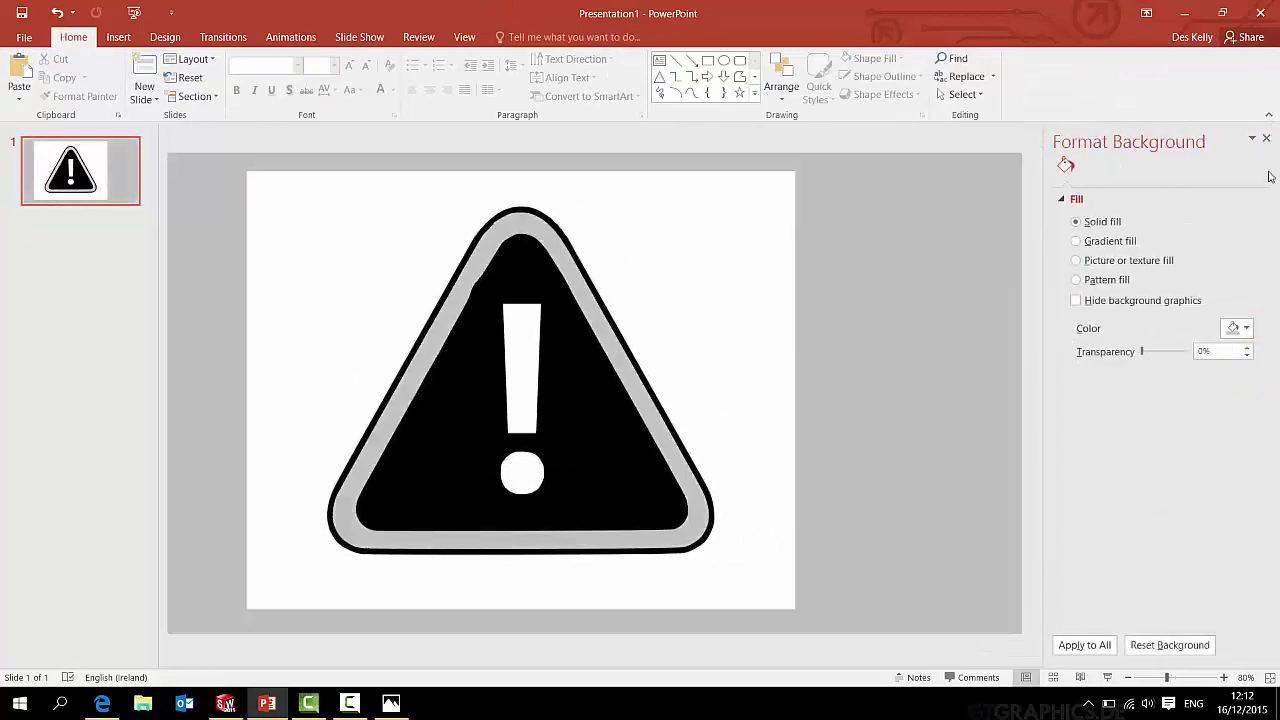
left_click(1266, 139)
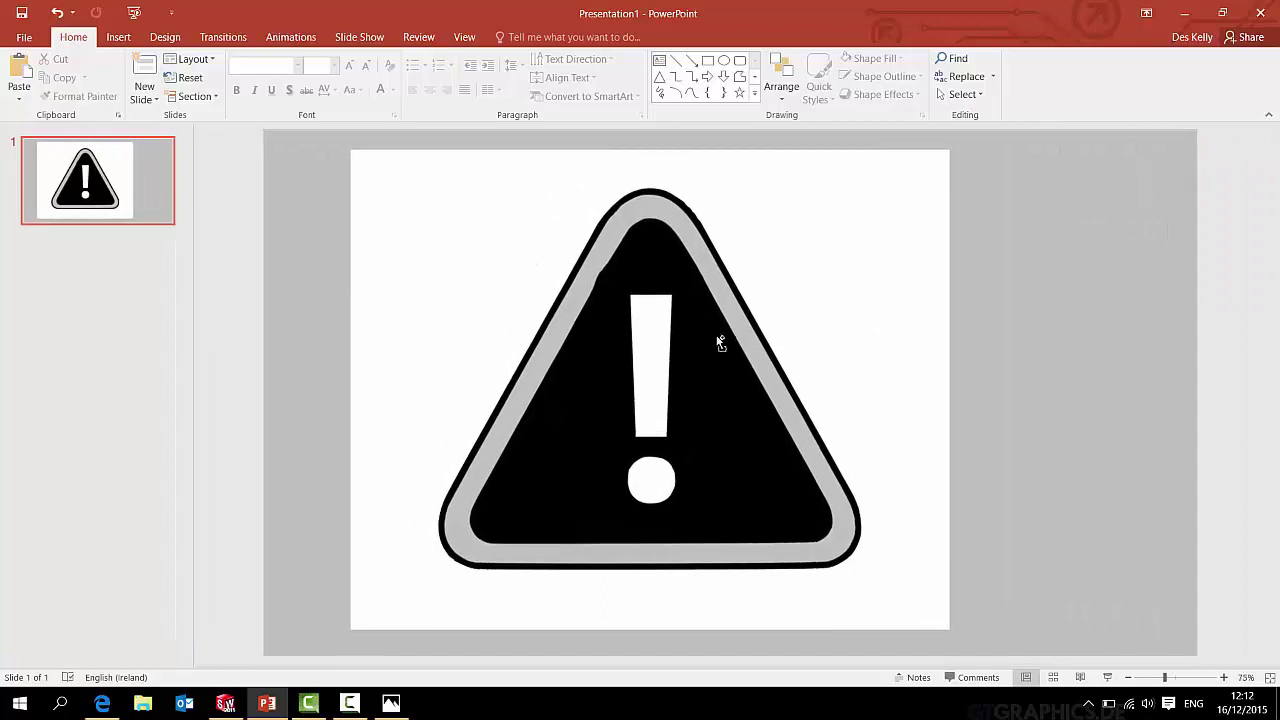
Set white as the transparent colour of the warning sign picture.
scroll(716, 335, "down", 1, "ctrl")
left_click(738, 330)
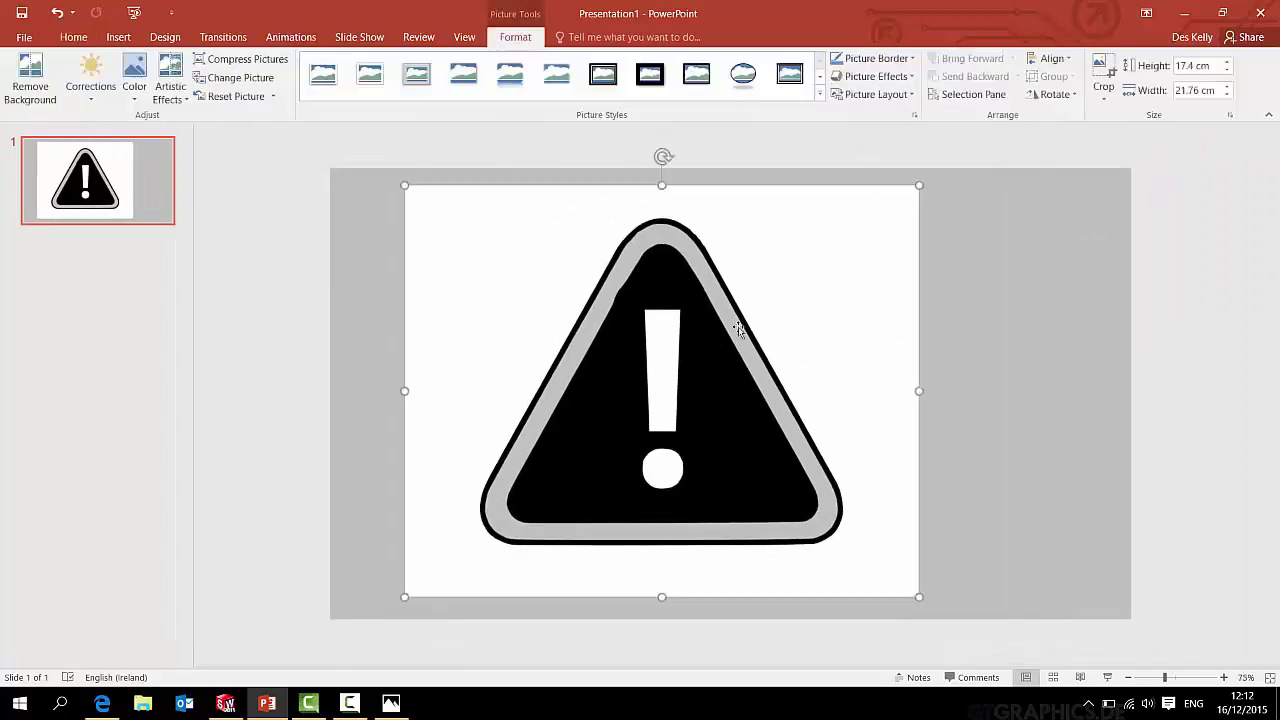
left_click(134, 88)
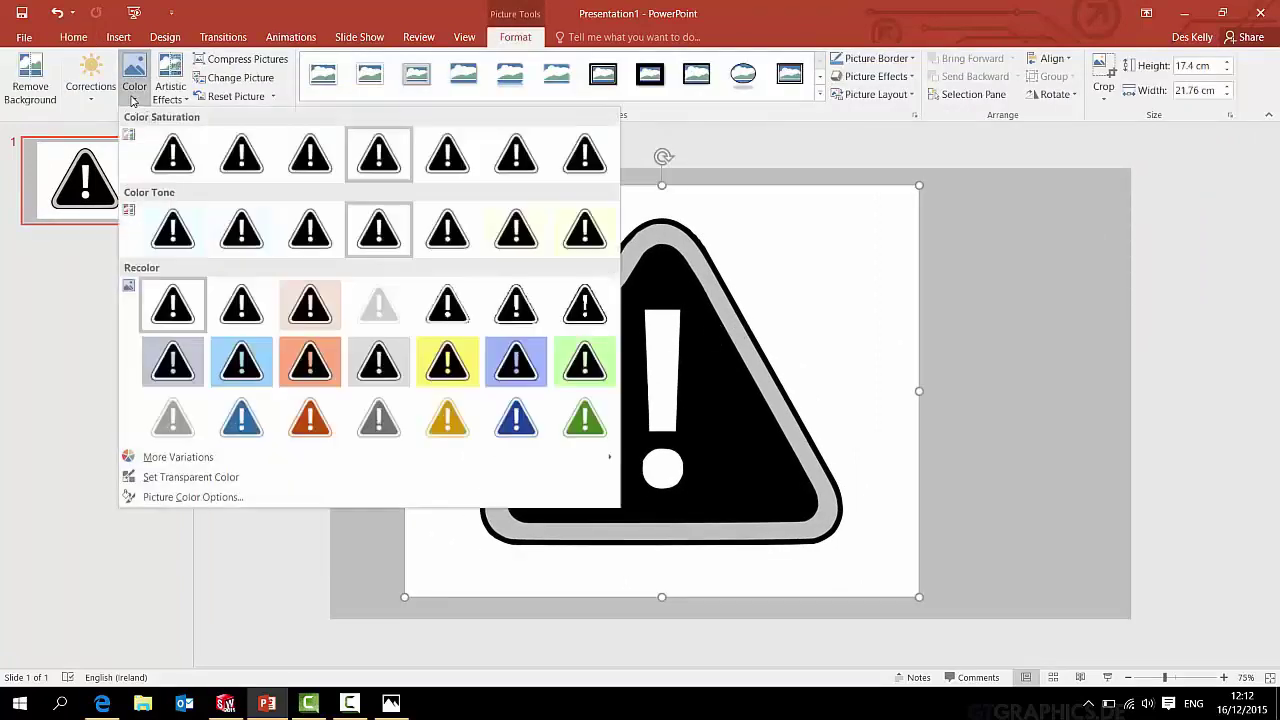
left_click(188, 478)
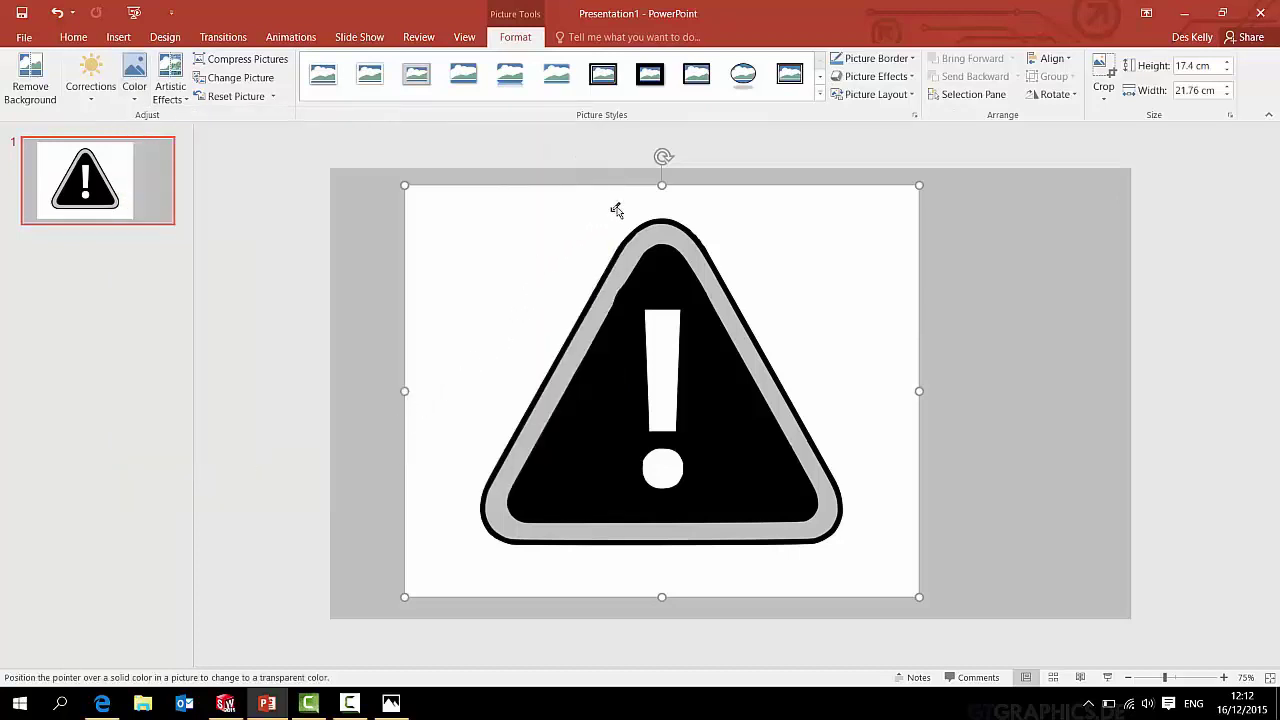
left_click(823, 262)
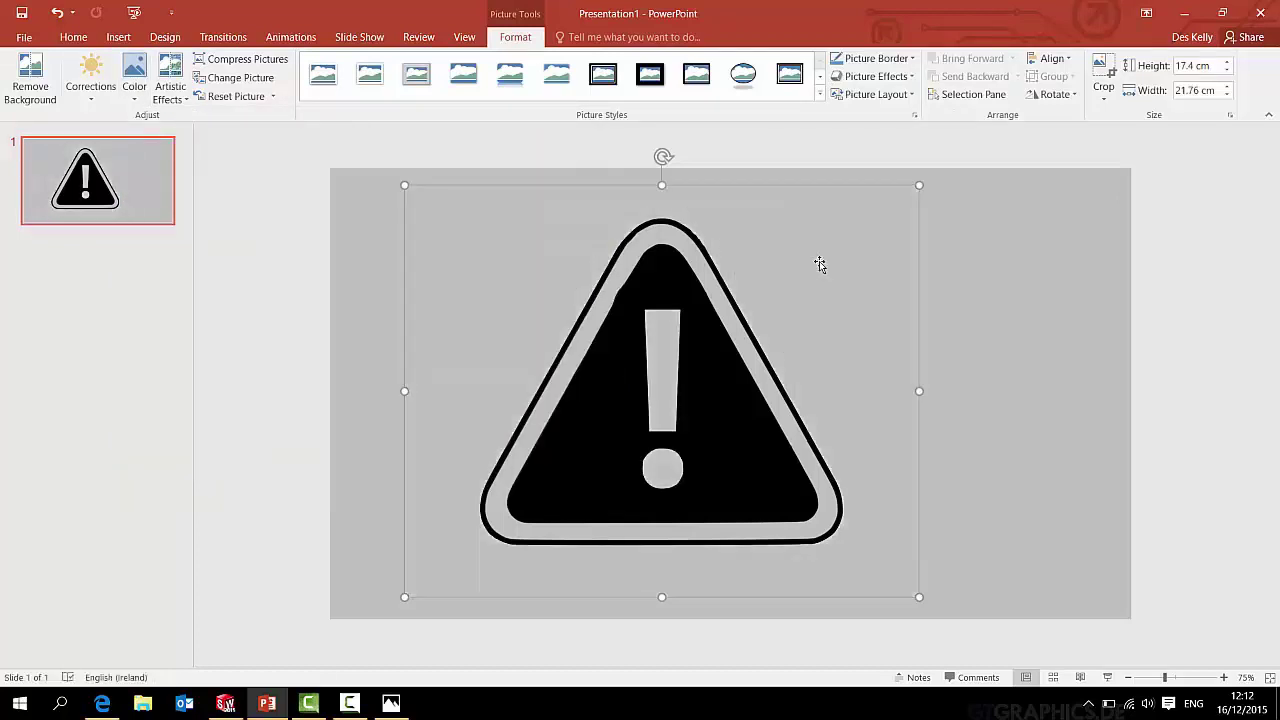
Move the warning sign picture towards the left edge of the slide to free space beside it.
left_click(295, 360)
left_click(507, 352)
left_click_drag(661, 346, 500, 386)
Add a text box beside the warning sign reading "Hand Tighten Only".
left_click(110, 40)
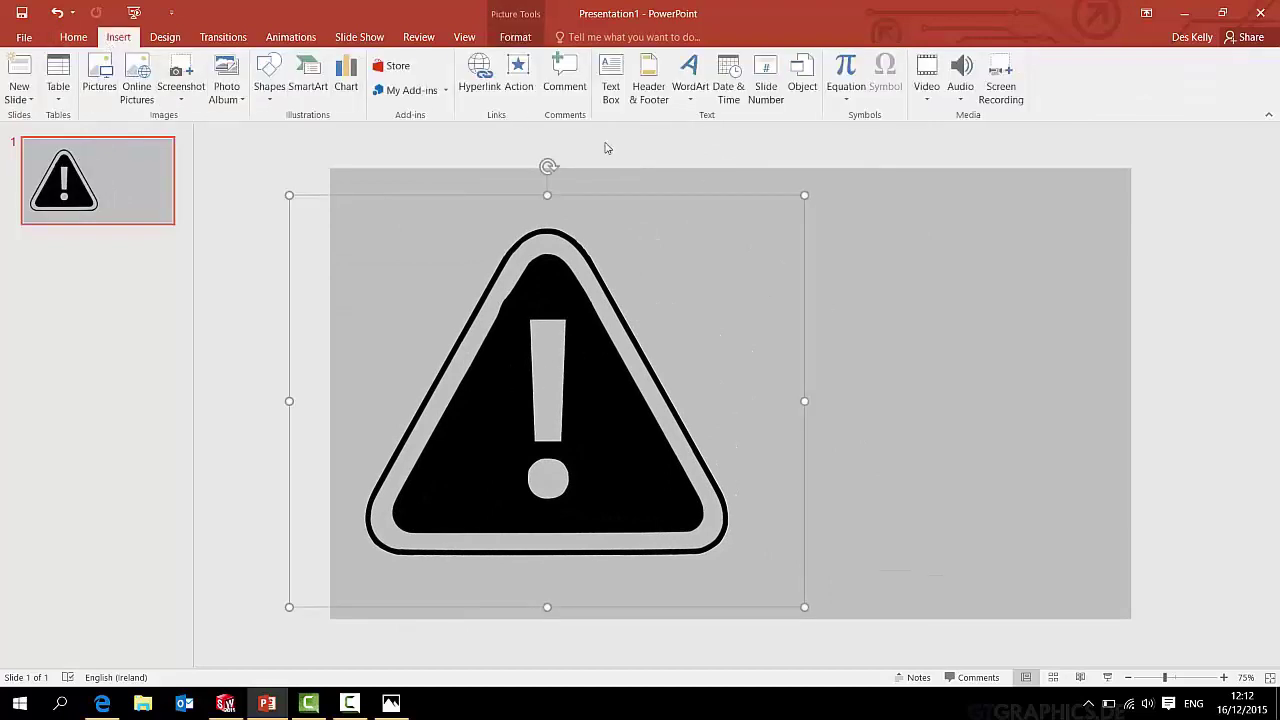
left_click(614, 86)
left_click_drag(811, 261, 1133, 340)
type("Hand Tighten Only")
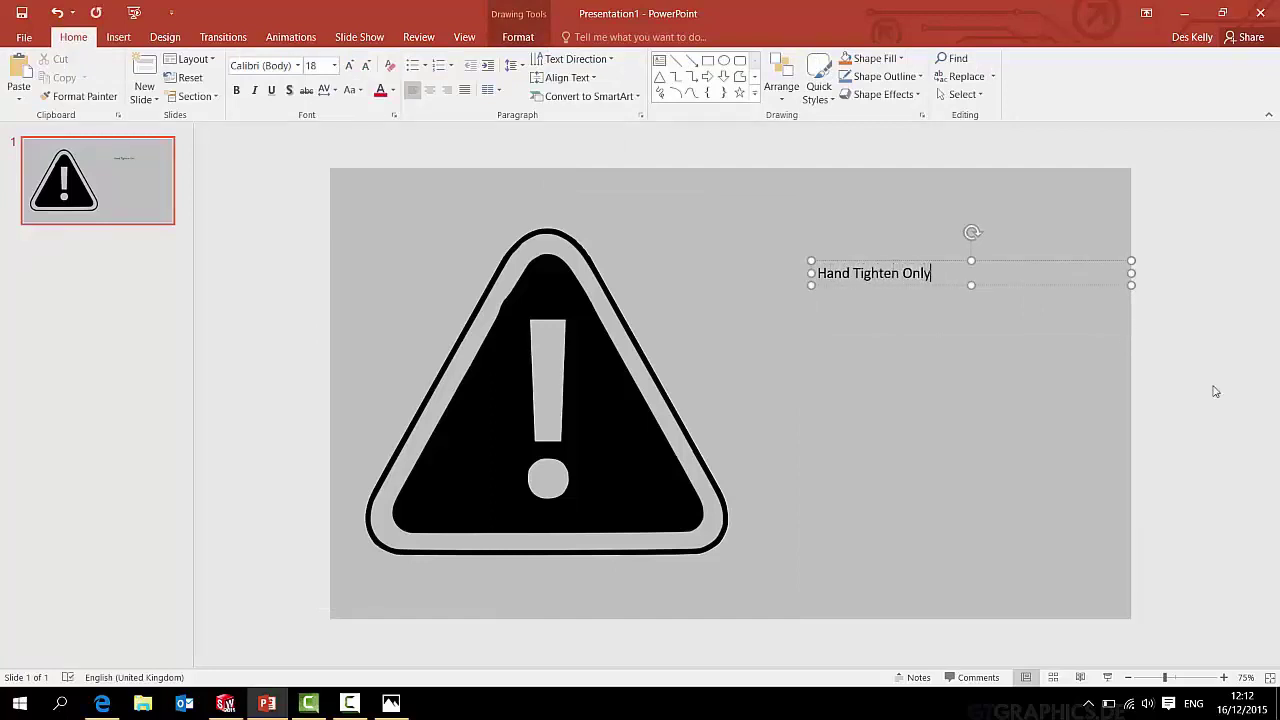
Format the "Hand Tighten Only" text as bold italic at 28 pt.
left_click_drag(931, 273, 803, 276)
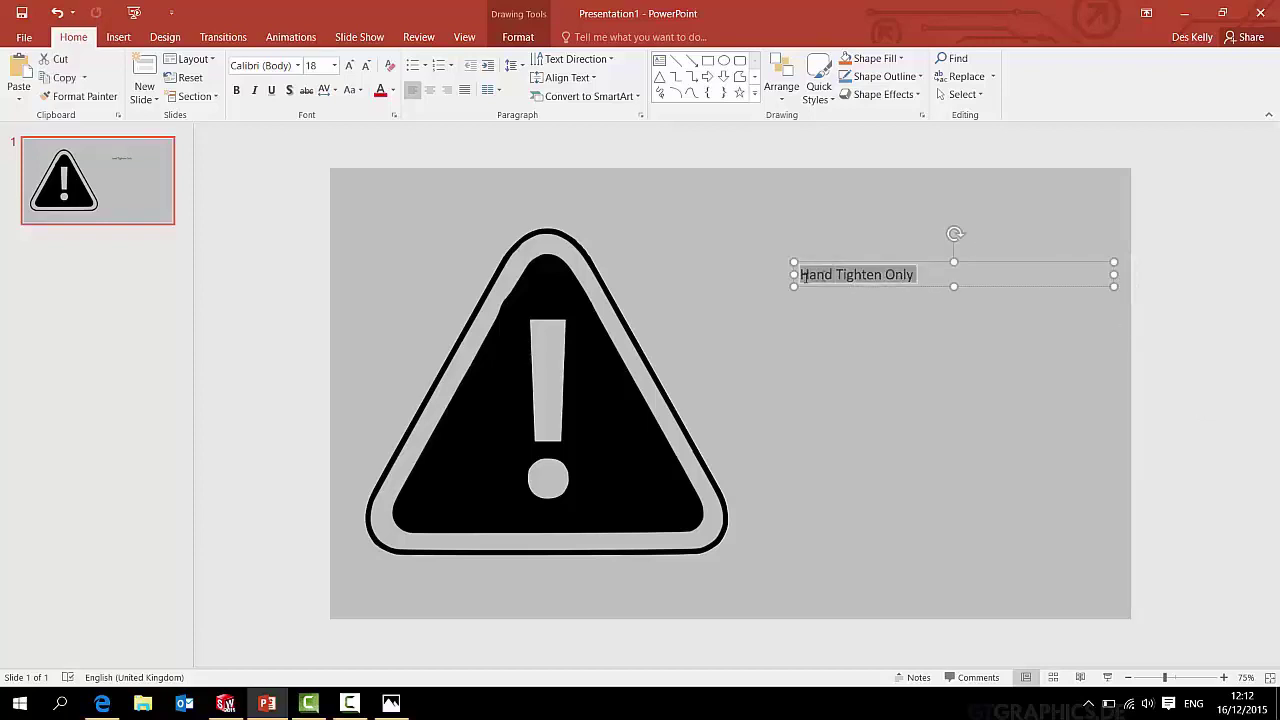
left_click(236, 90)
left_click(347, 65)
left_click(347, 65)
left_click(347, 65)
left_click(254, 90)
left_click(1128, 406)
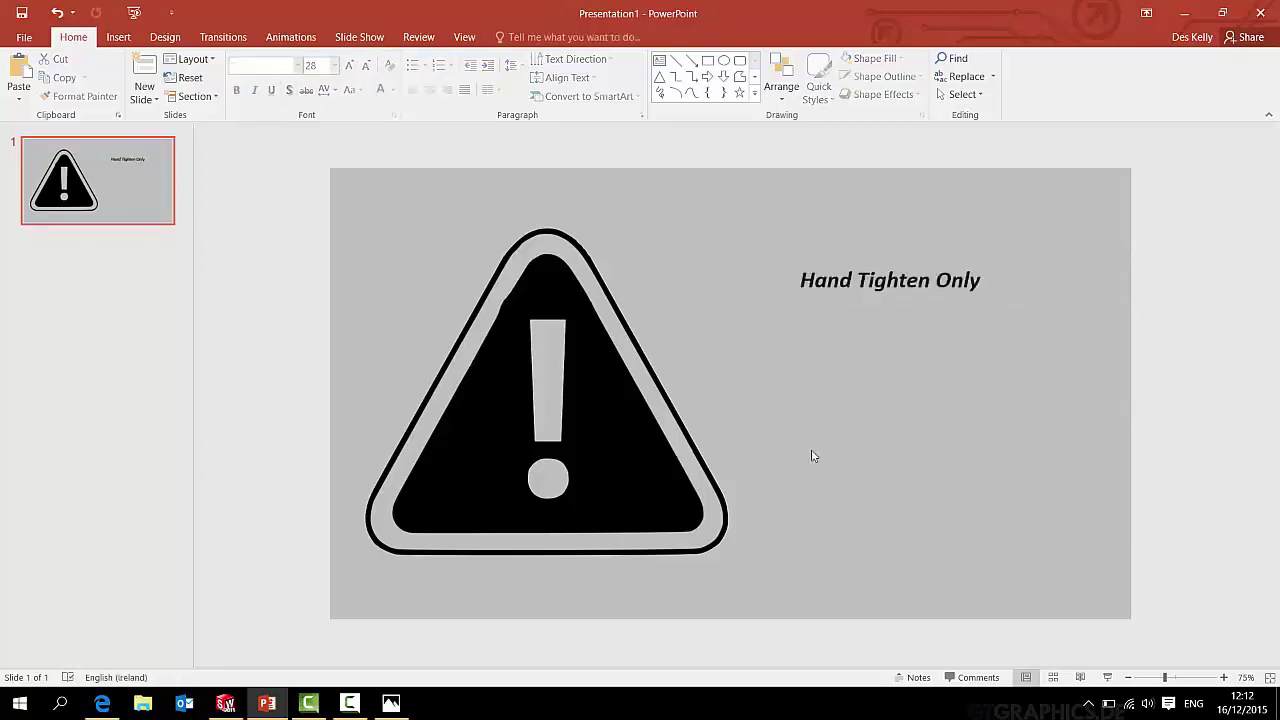
Save the transparent warning sign as the PNG picture Picture1 on the Desktop.
left_click(530, 283)
right_click(548, 291)
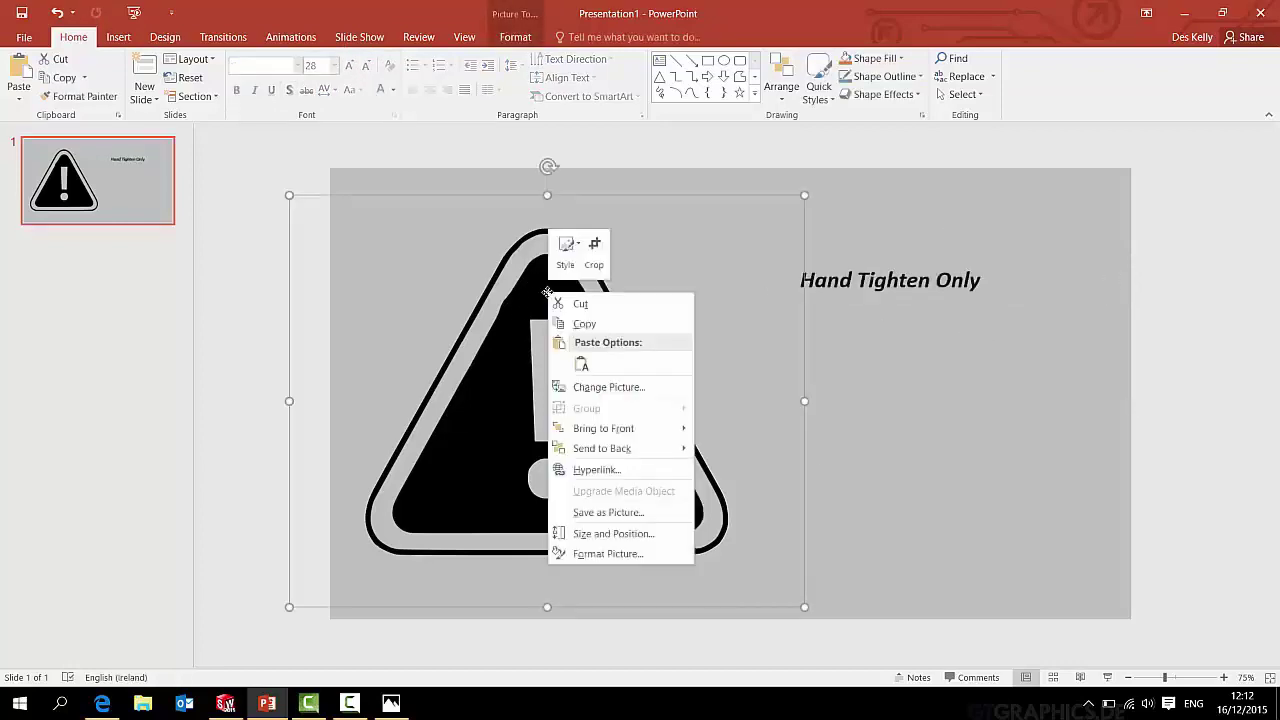
left_click(588, 512)
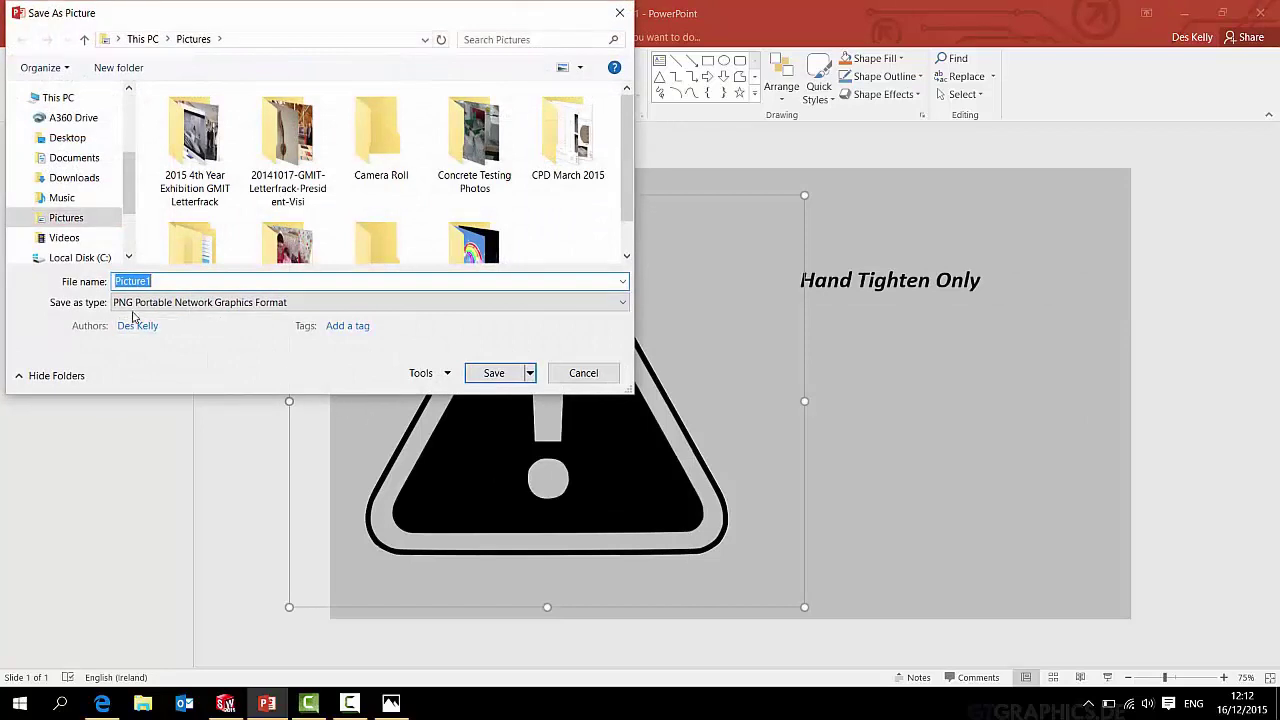
left_click(95, 138)
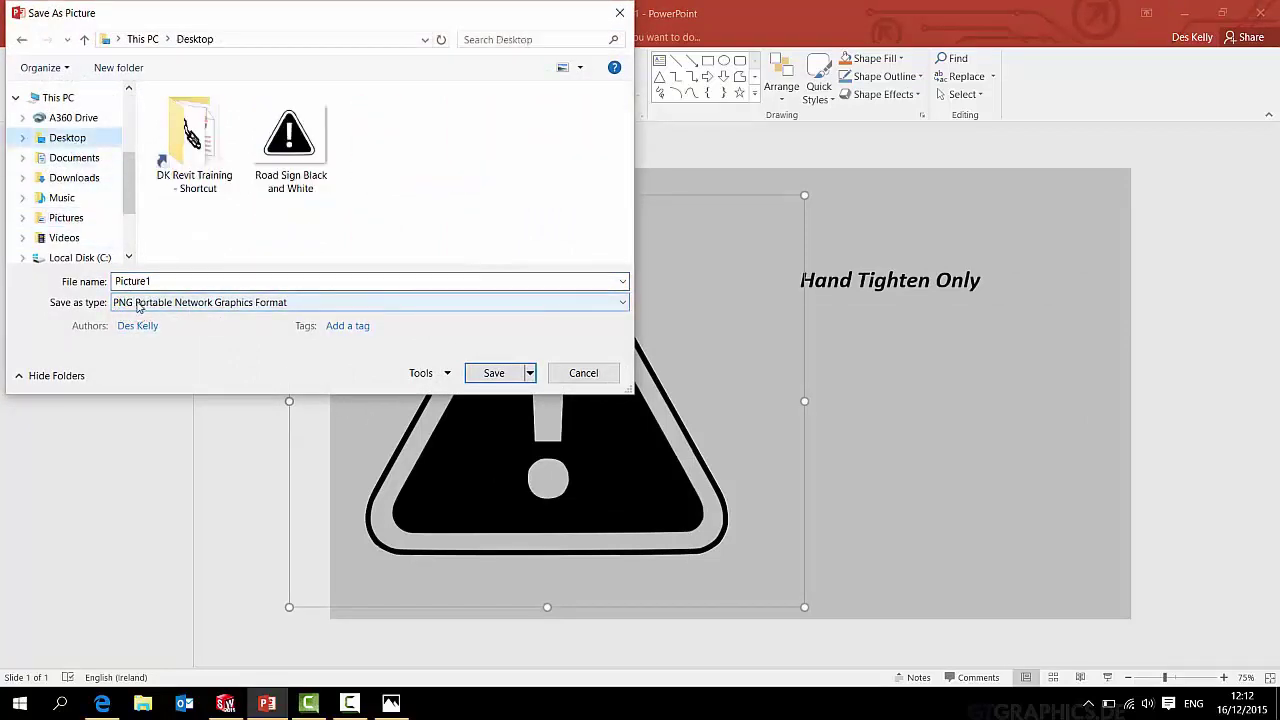
left_click(516, 373)
Save the "Hand Tighten Only" text box as the PNG picture Picture2 on the Desktop.
left_click(886, 283)
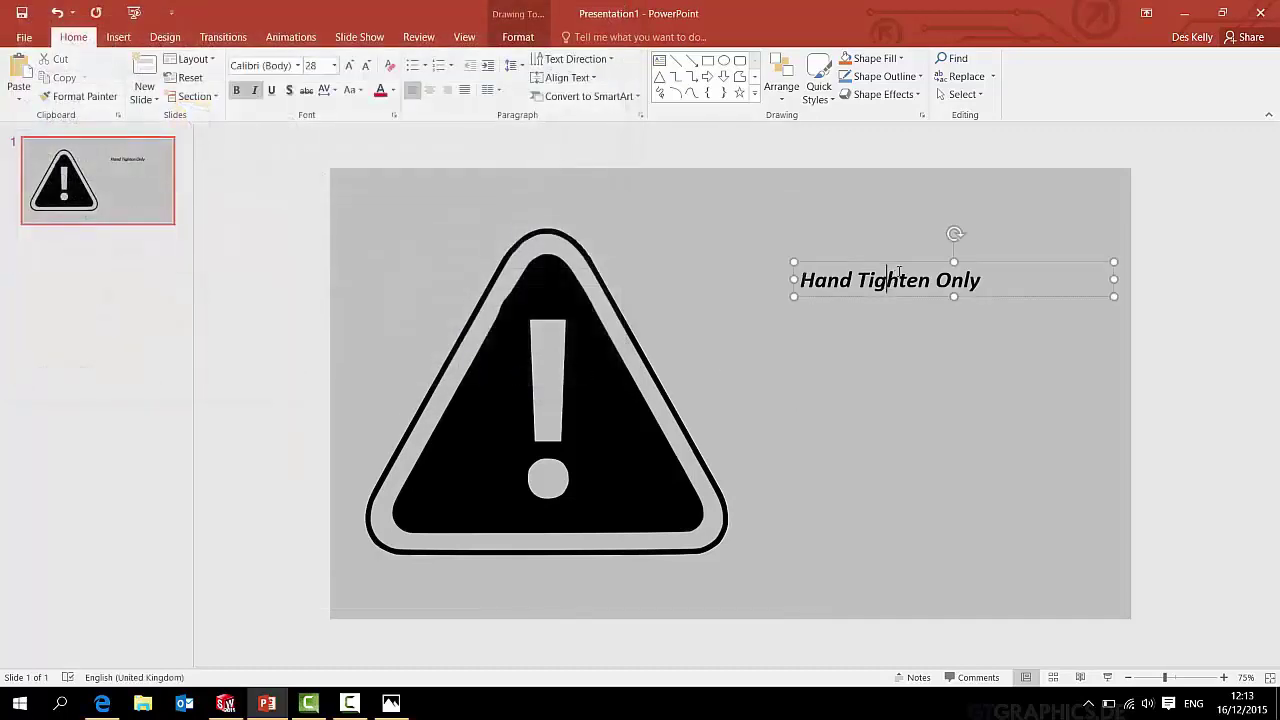
right_click(903, 265)
left_click(950, 502)
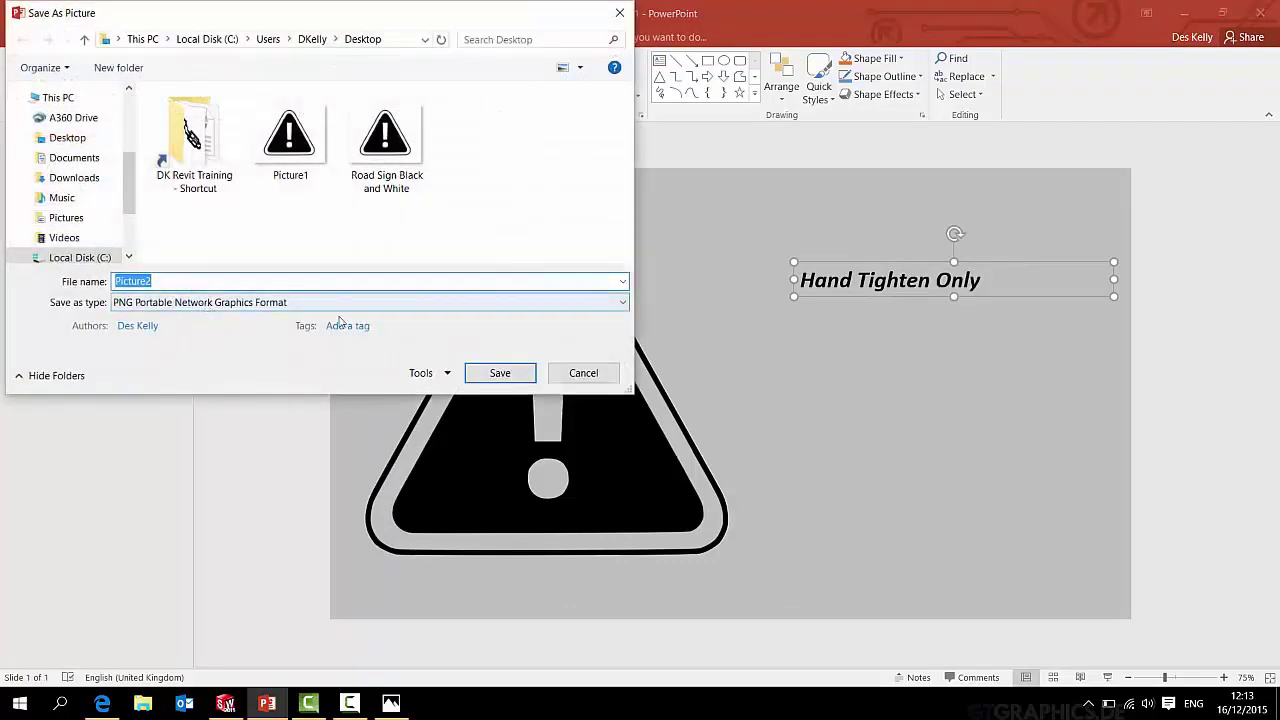
left_click(500, 374)
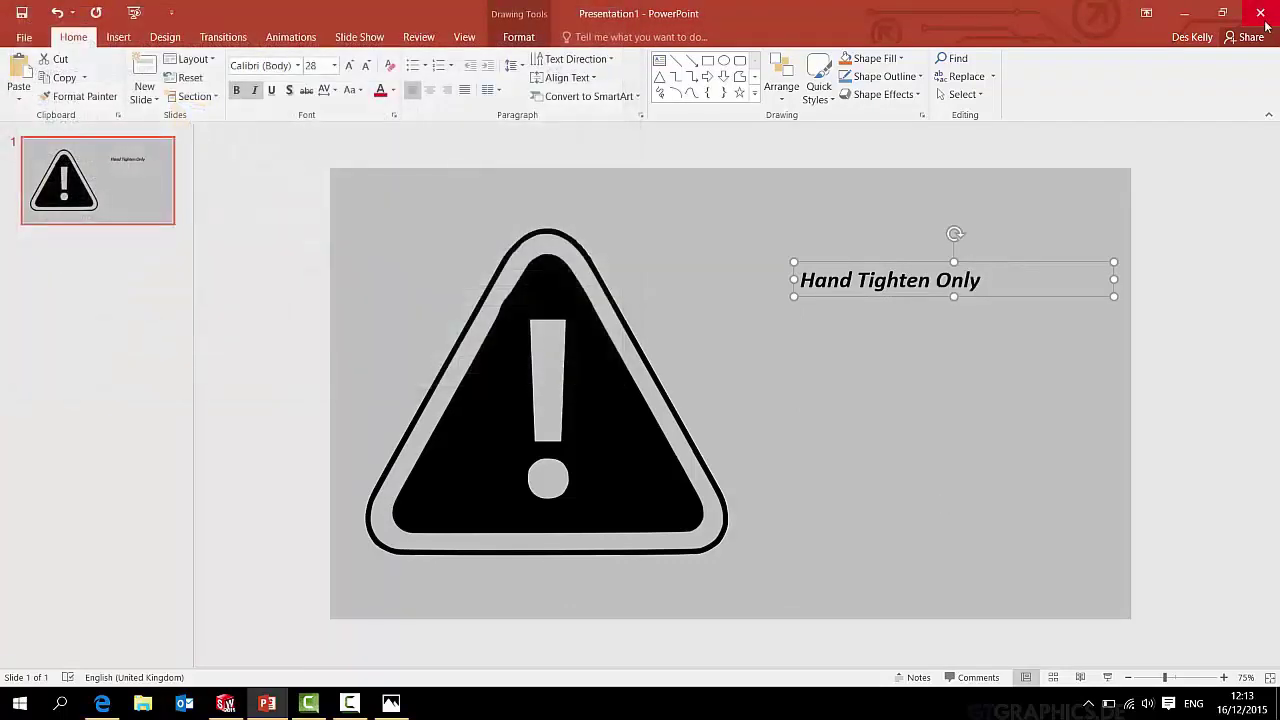
Close PowerPoint and load Picture1.png from the Desktop as a new decal in SOLIDWORKS.
left_click(1261, 13)
left_click(639, 384)
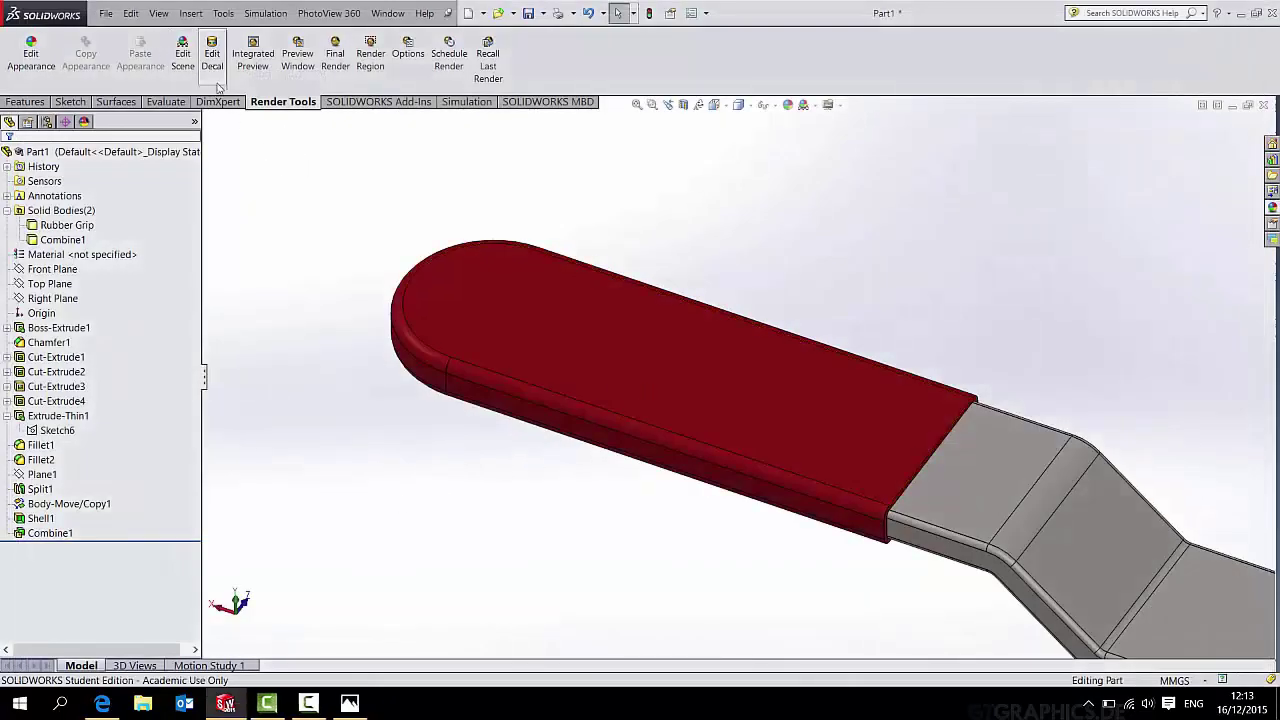
left_click(212, 52)
left_click(153, 480)
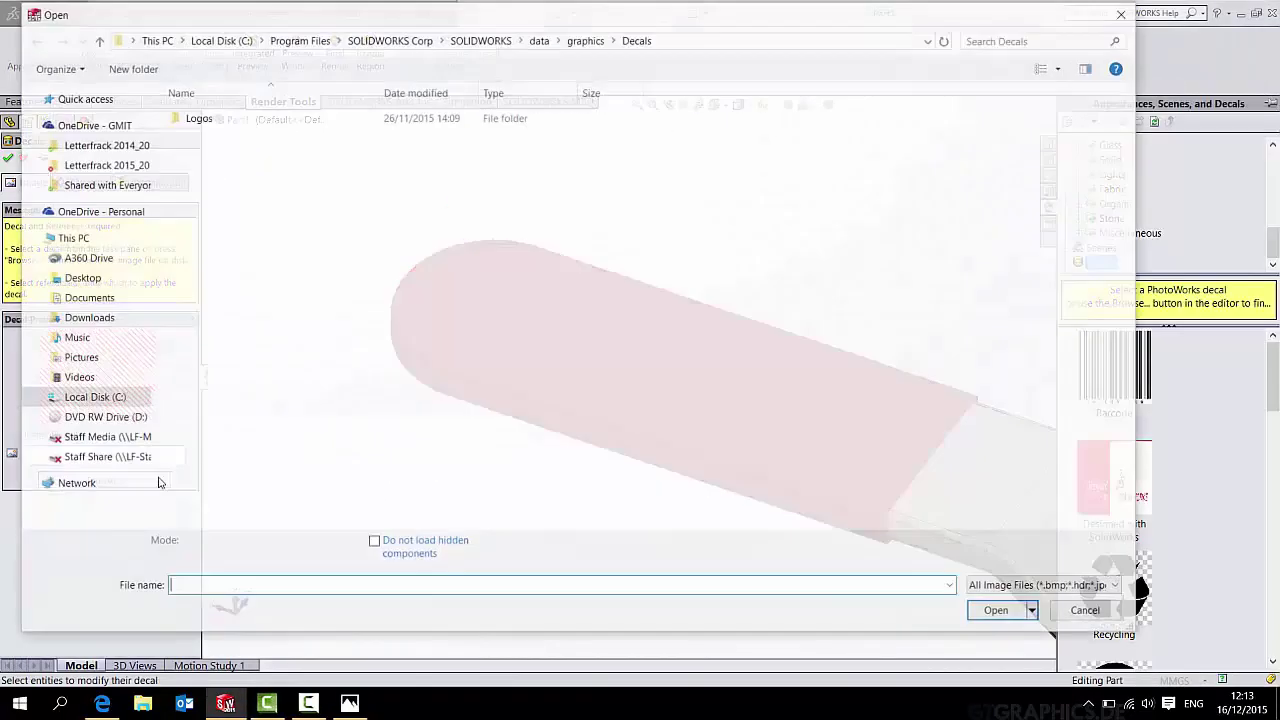
left_click(80, 279)
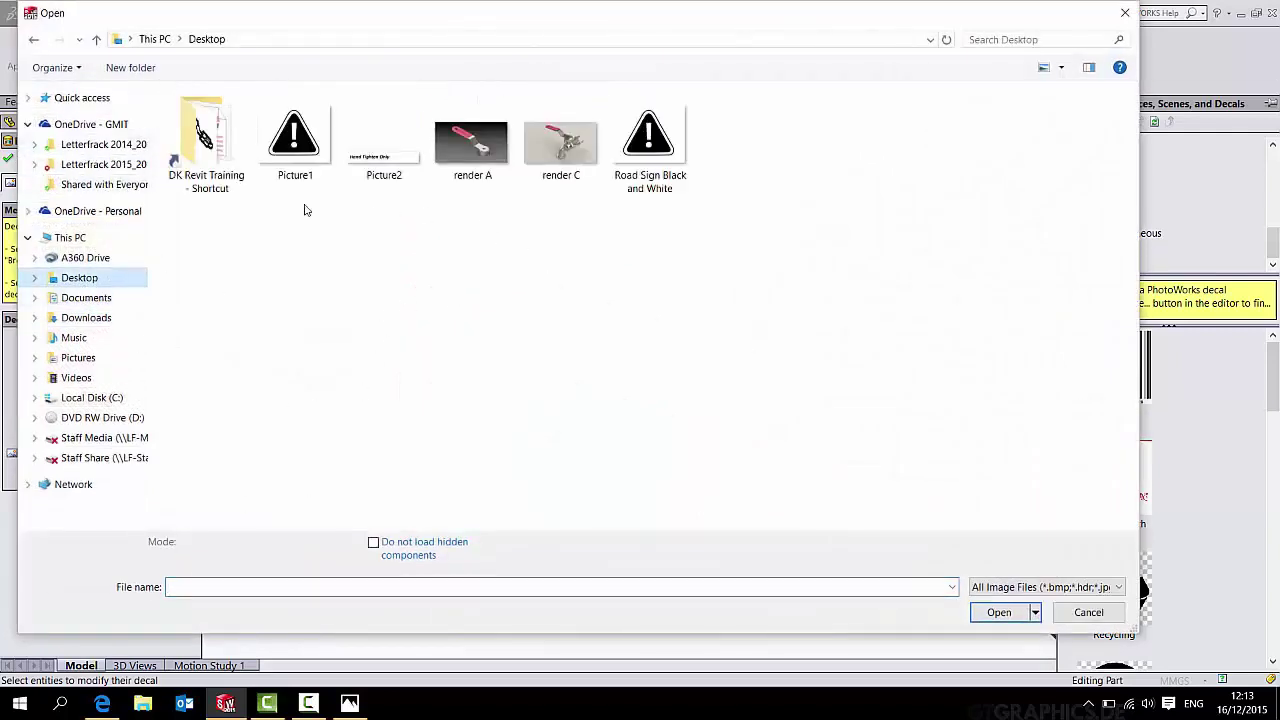
double_click(290, 135)
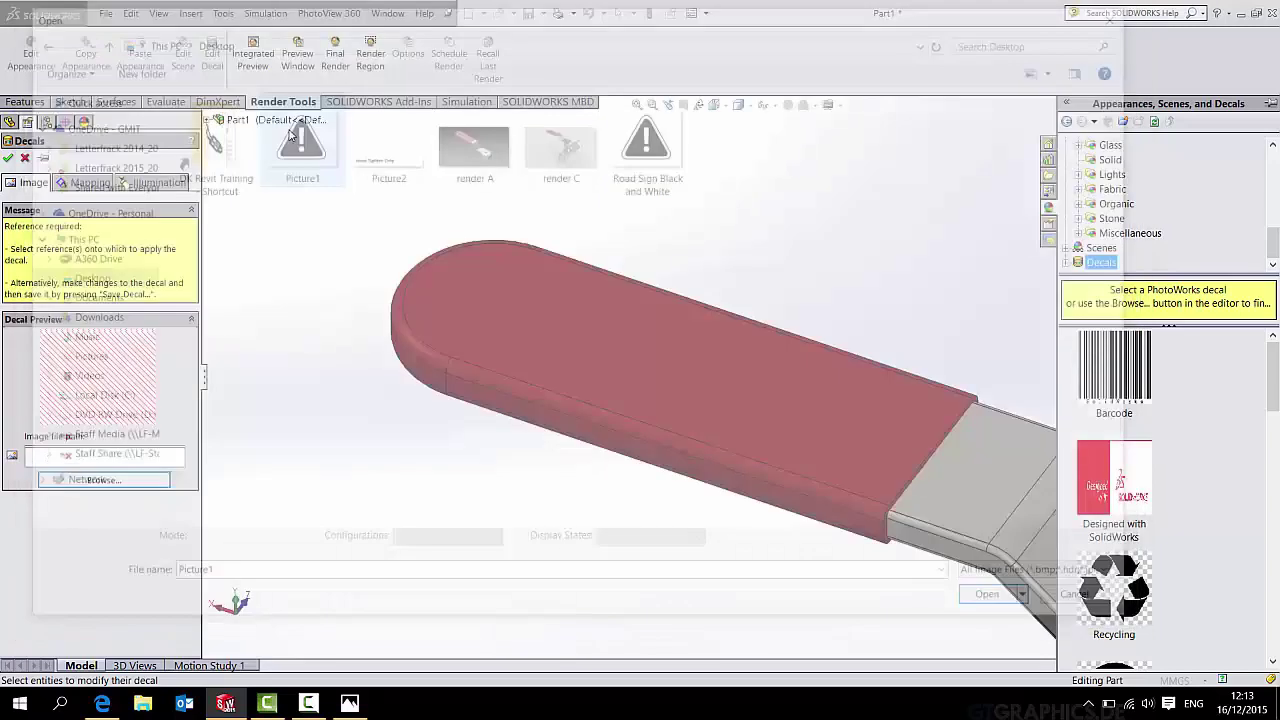
Place the decal on the Rubber Grip's top face near its rounded end, masked with the decal image alpha channel.
left_click(506, 316)
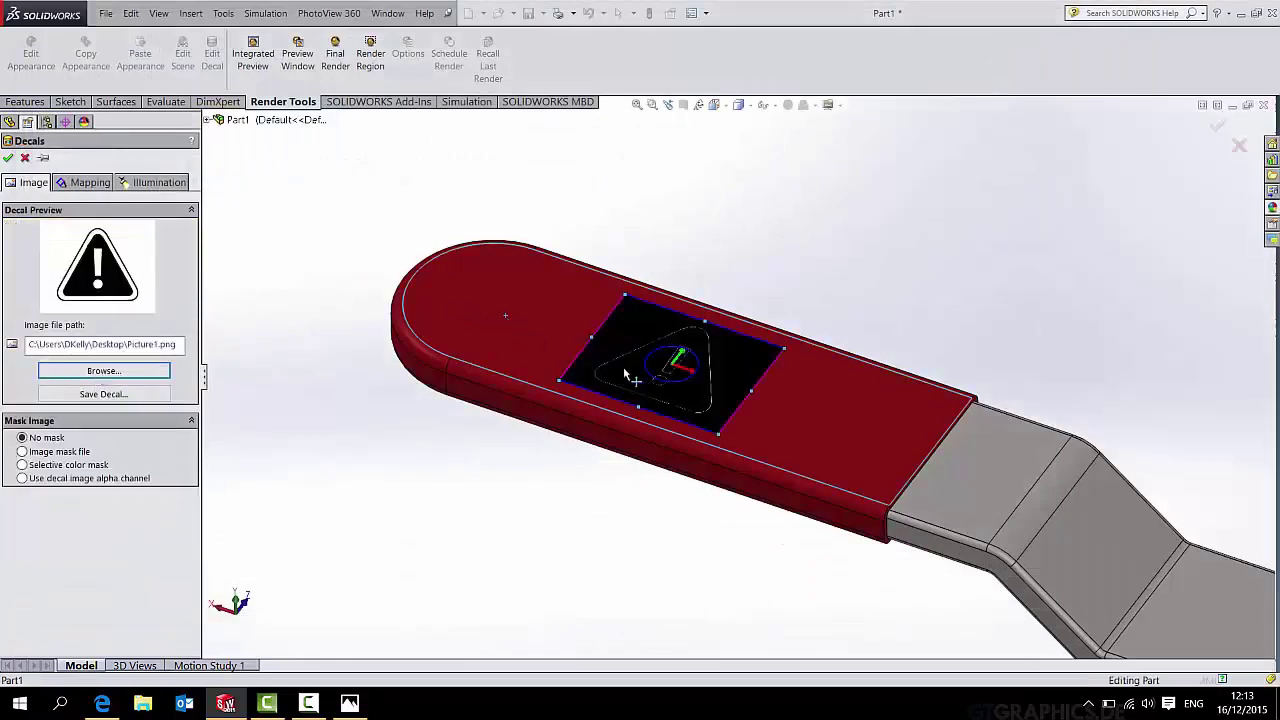
left_click_drag(613, 381, 481, 324)
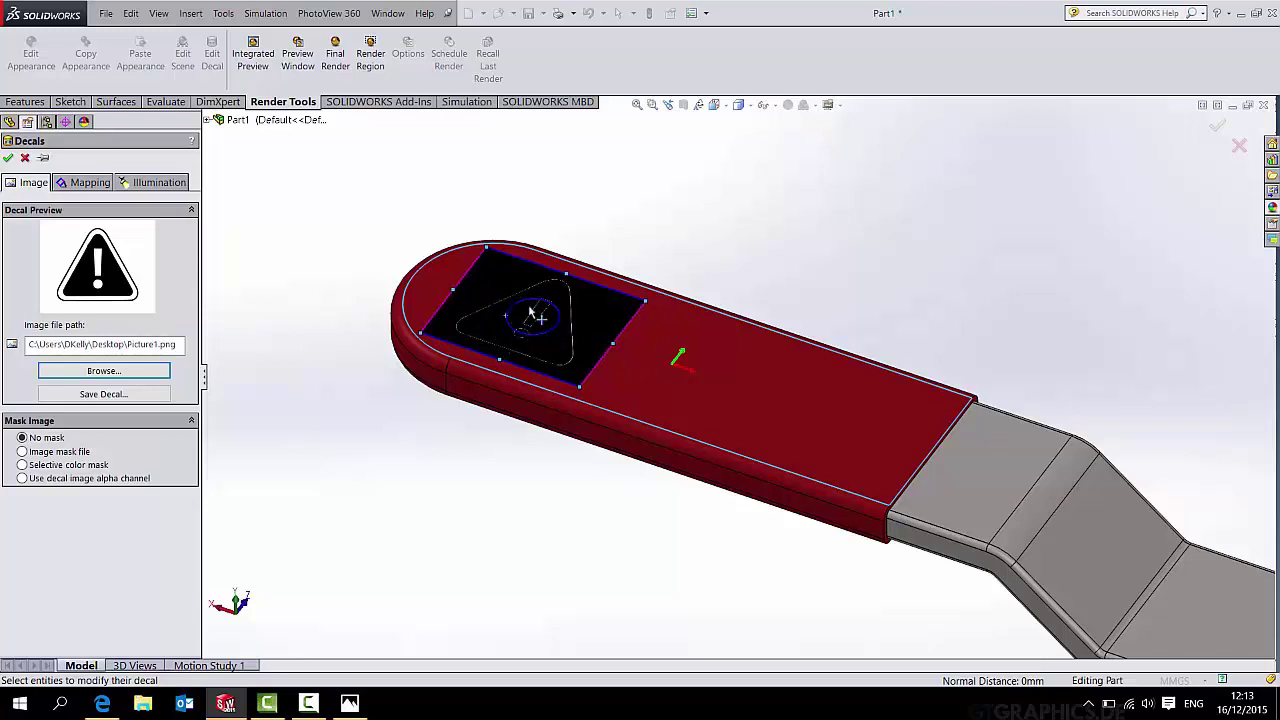
left_click(24, 479)
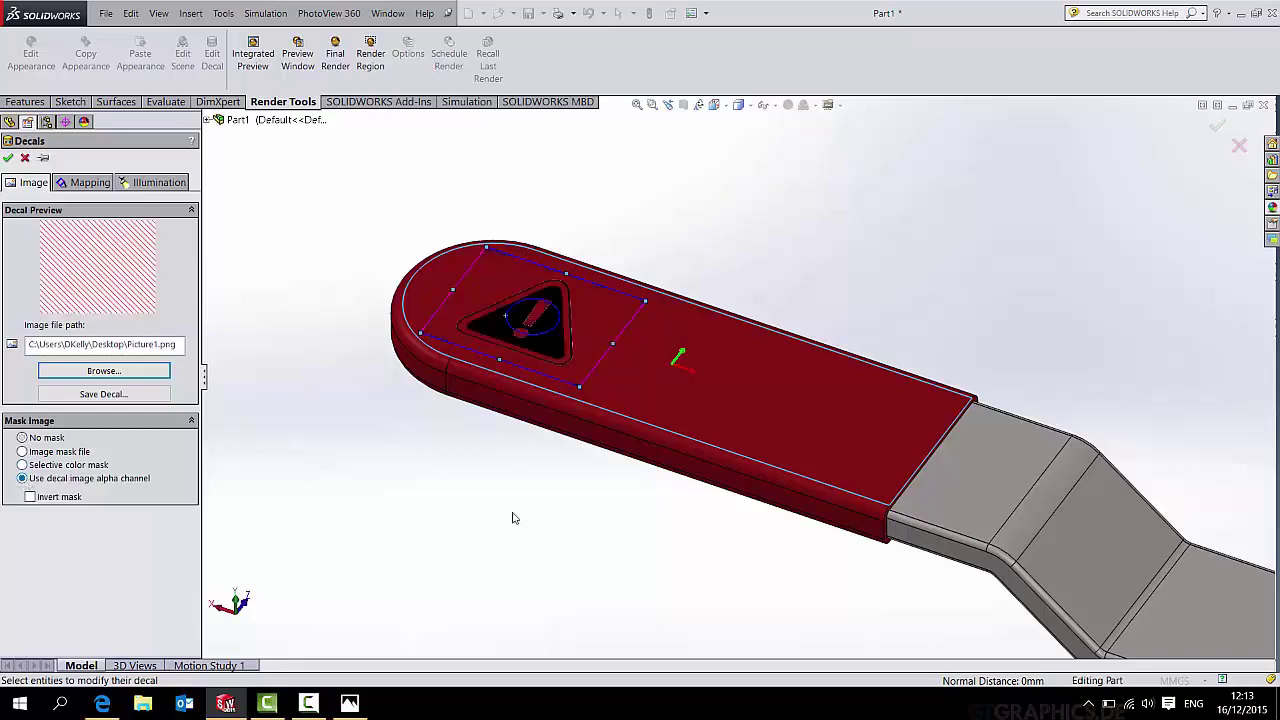
left_click(8, 158)
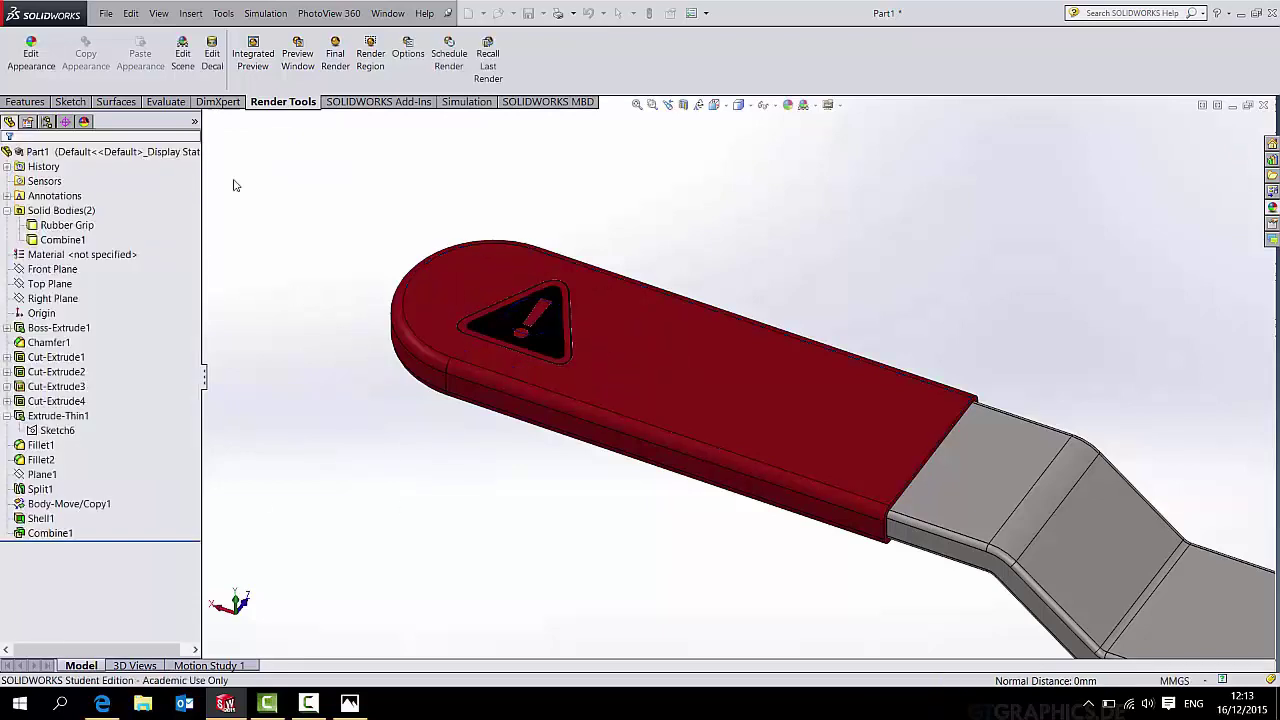
Load Picture2.png from the Desktop as the image for a second new decal.
left_click(212, 53)
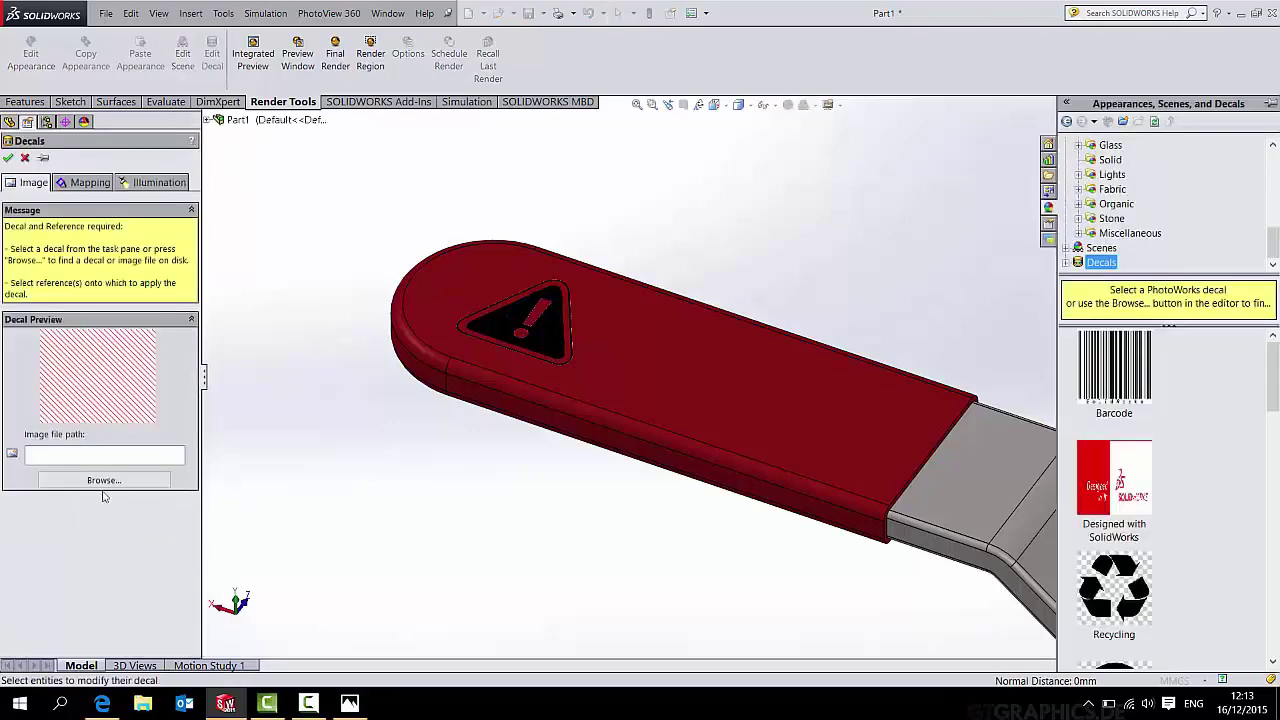
left_click(103, 480)
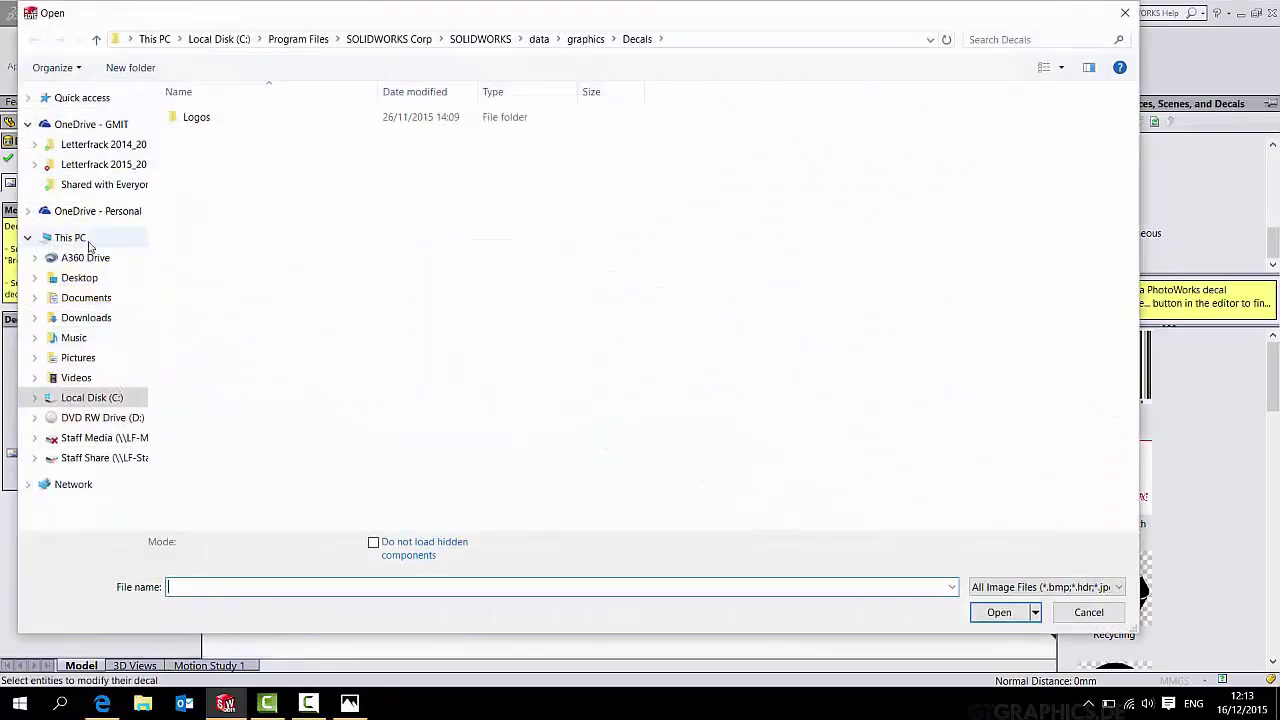
left_click(80, 277)
left_click(385, 160)
double_click(385, 160)
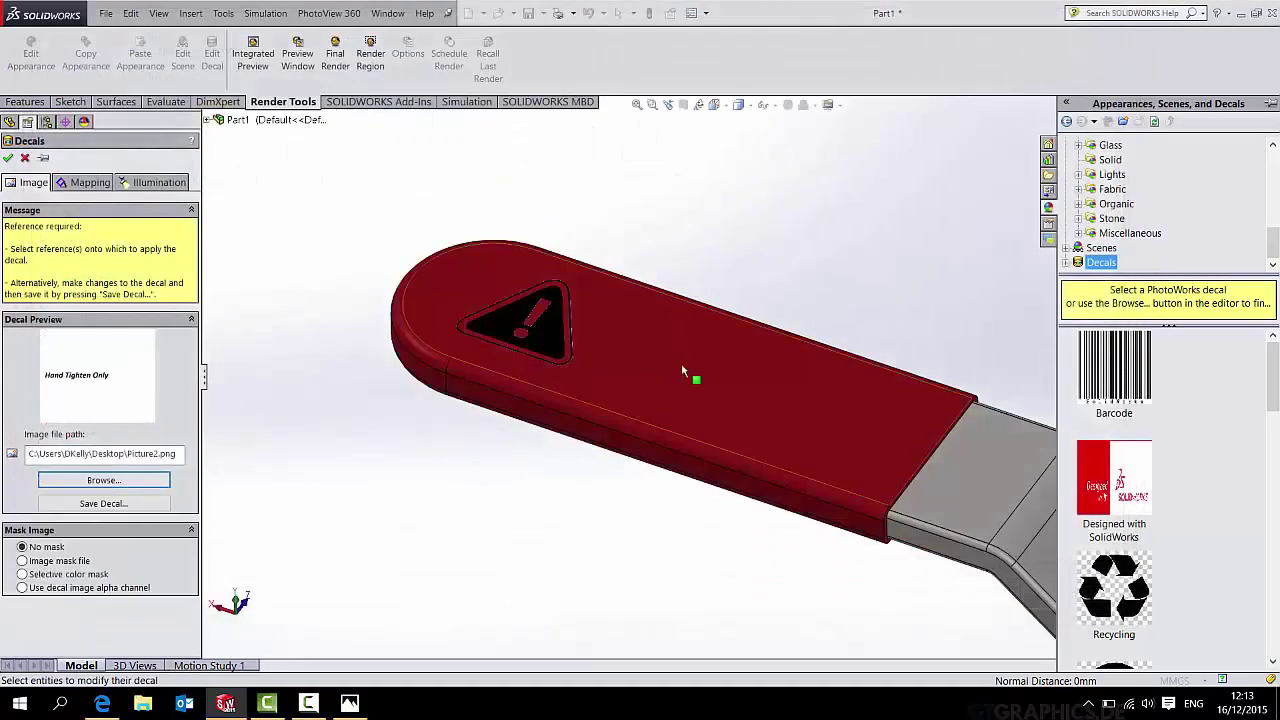
Apply the "Hand Tighten Only" decal to the Rubber Grip's top face and mask it with the decal image alpha channel.
left_click(740, 388)
left_click_drag(735, 393, 782, 396)
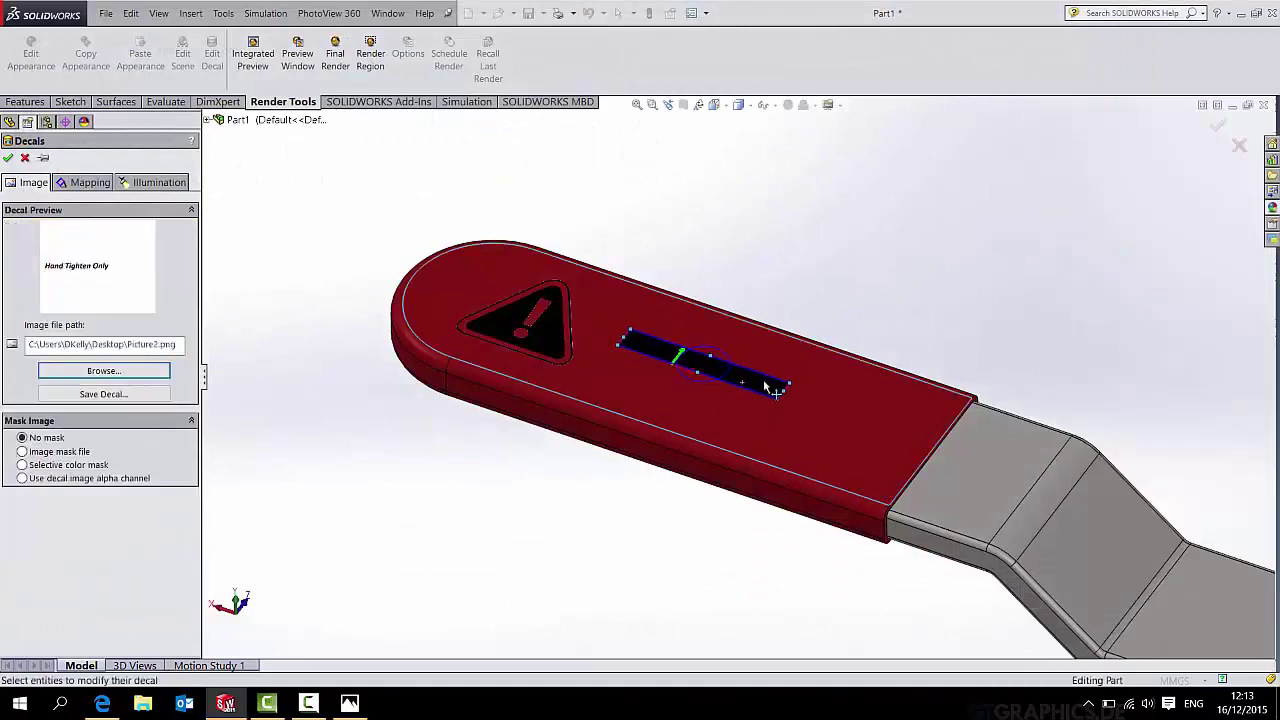
left_click(22, 478)
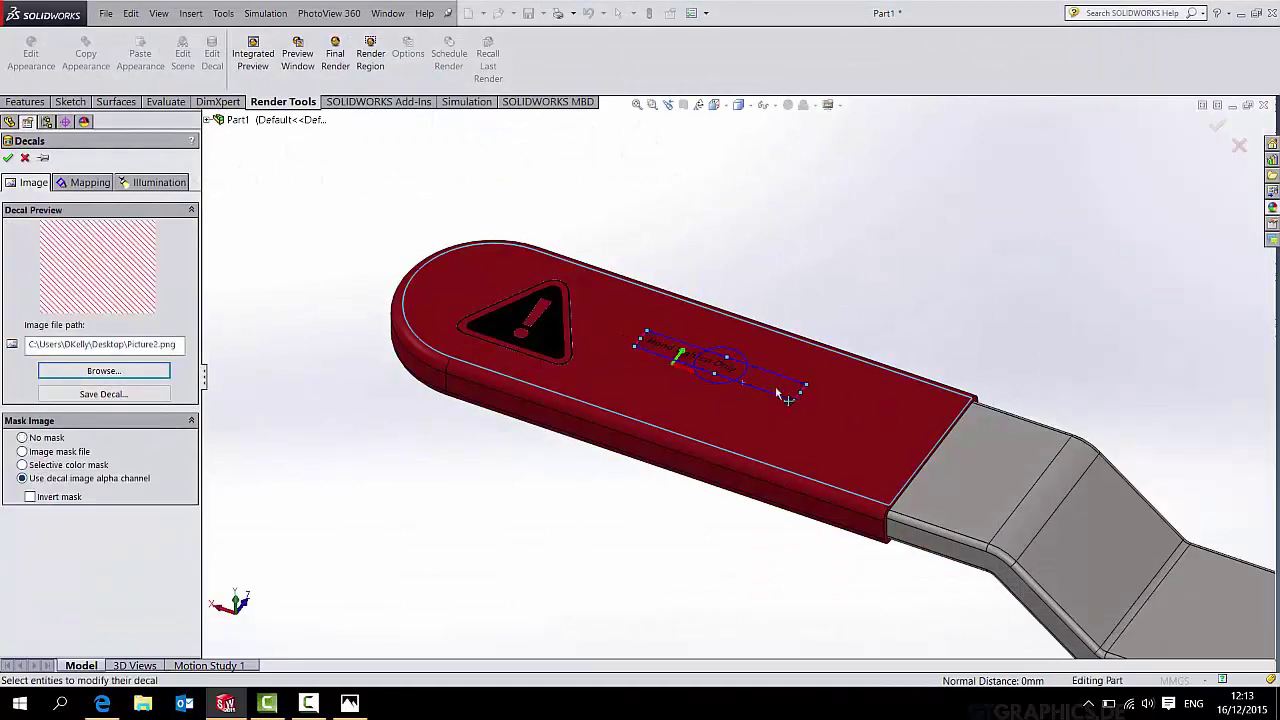
Enlarge the "Hand Tighten Only" decal and position it between the warning sign and the grip's steel end, then accept it.
scroll(768, 436, "down", 4)
left_click_drag(801, 412, 871, 537)
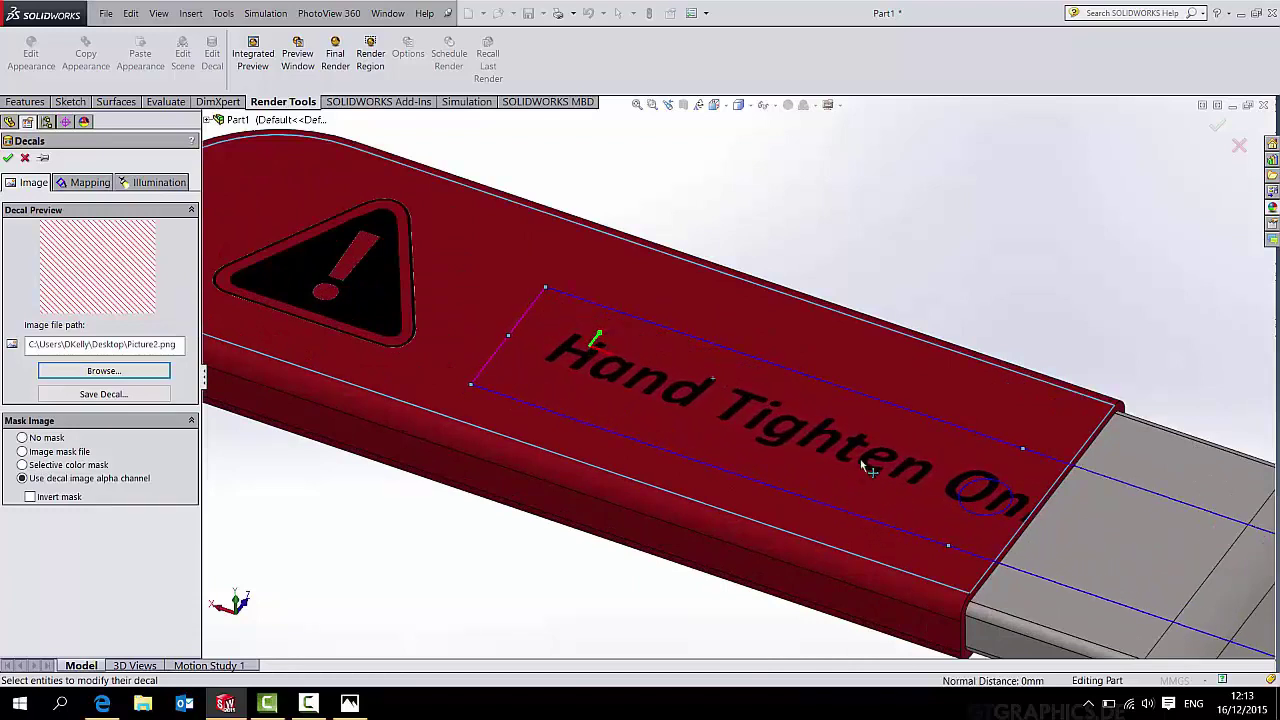
left_click_drag(857, 451, 766, 393)
left_click_drag(900, 437, 886, 432)
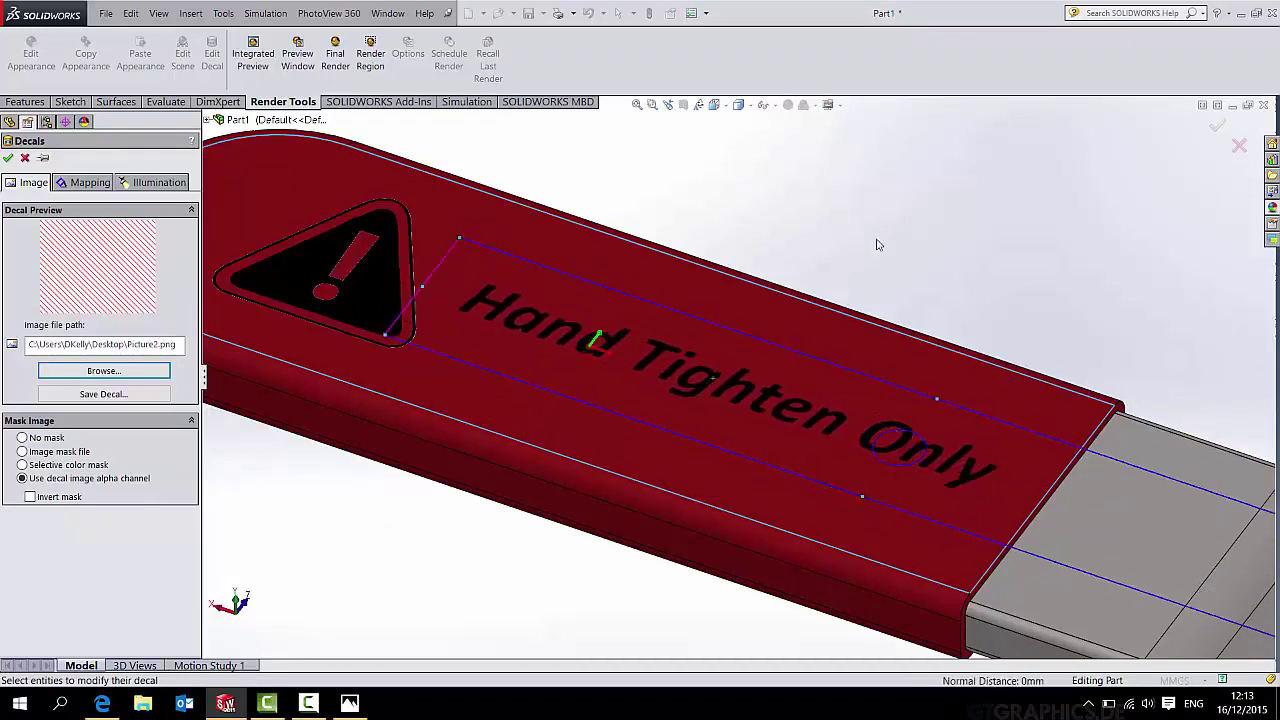
left_click(1217, 126)
Open a PhotoView 360 render preview window showing the whole lever.
key("f")
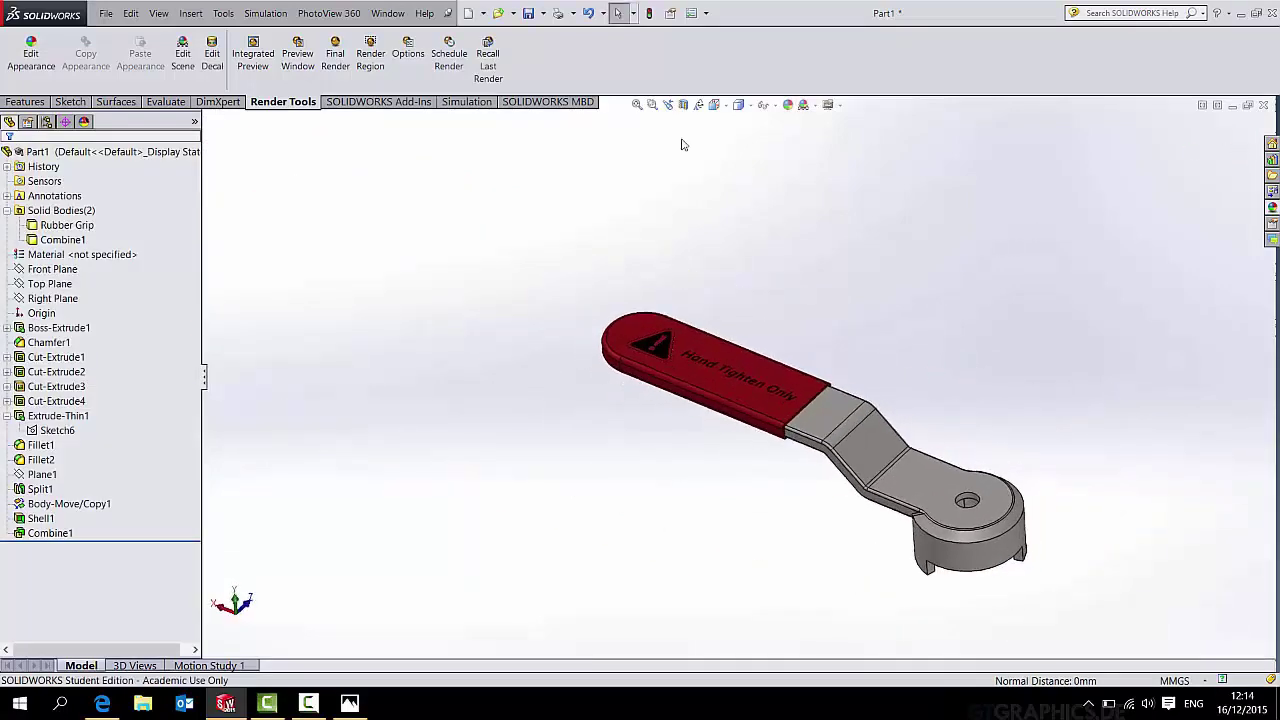
left_click(297, 55)
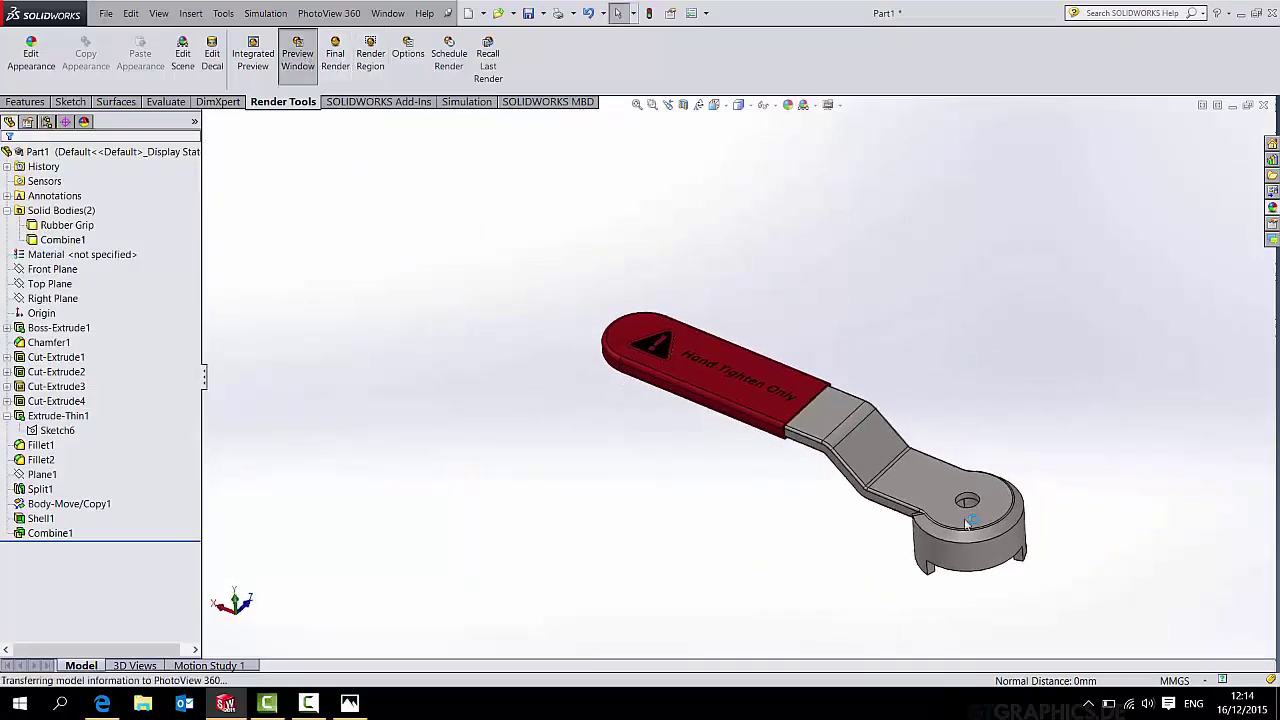